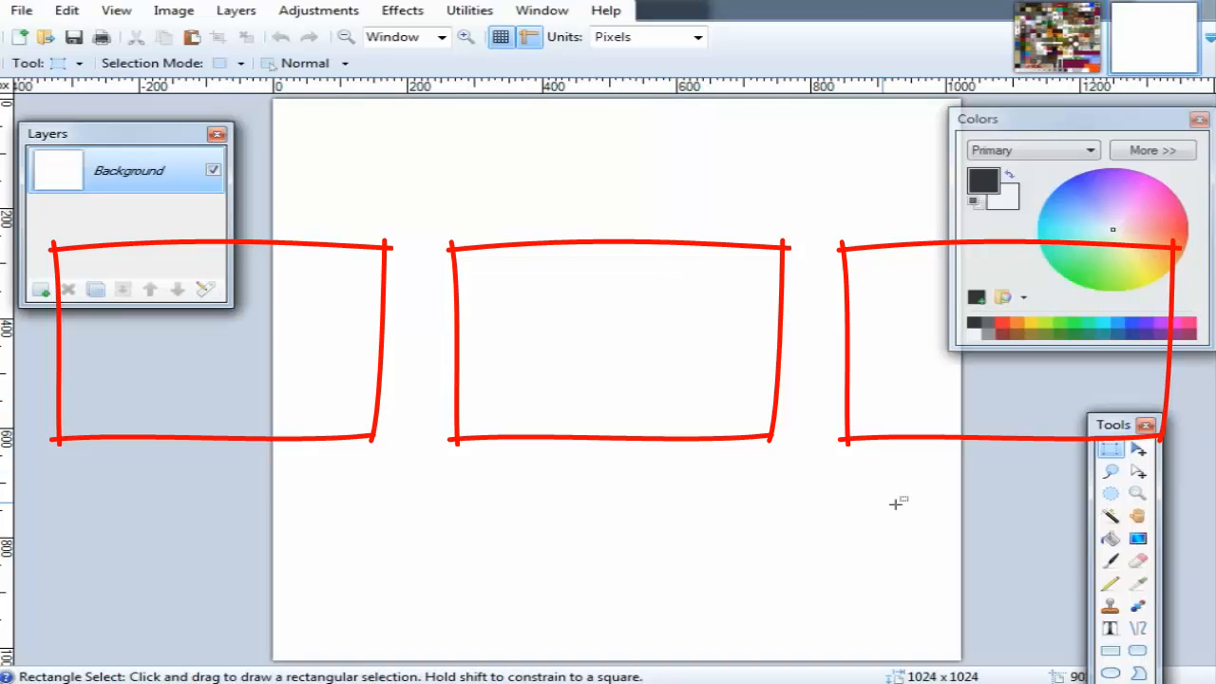
Move the Tools window clear of the canvas, show the History window and place it below the Layers window.
{"action": "left_click_drag", "start_coordinate": [1111, 424], "coordinate": [1180, 418]}
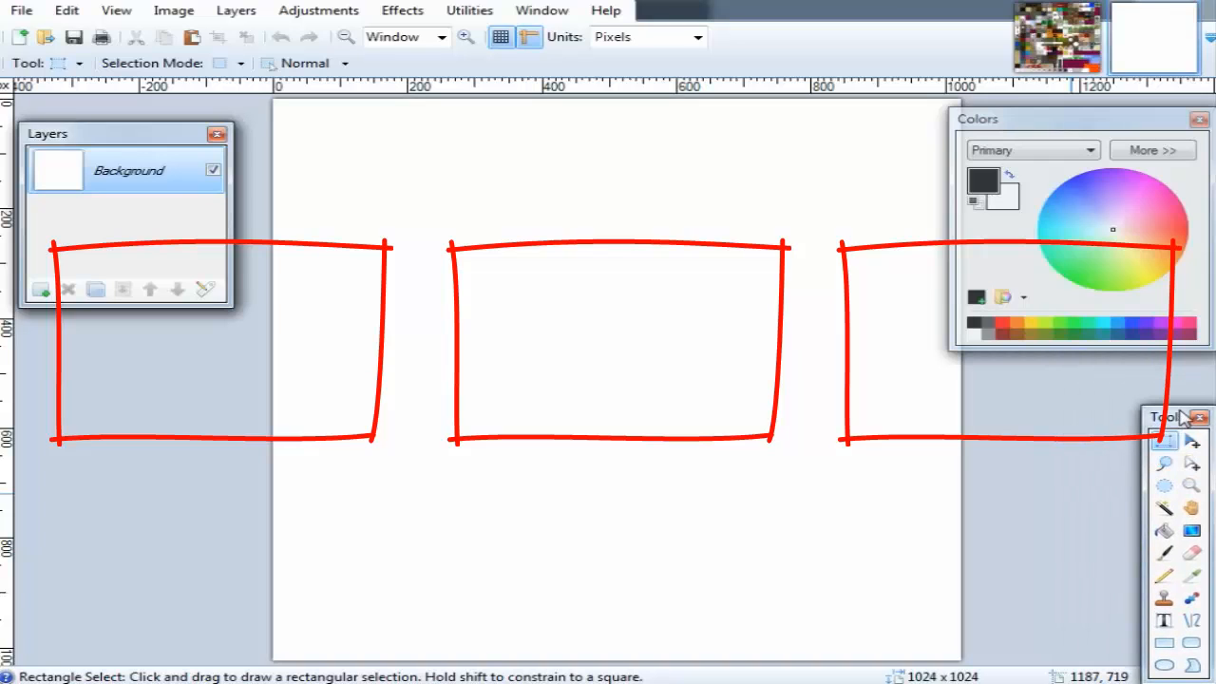
{"action": "left_click", "coordinate": [540, 11]}
{"action": "left_click", "coordinate": [540, 12]}
{"action": "left_click", "coordinate": [537, 14]}
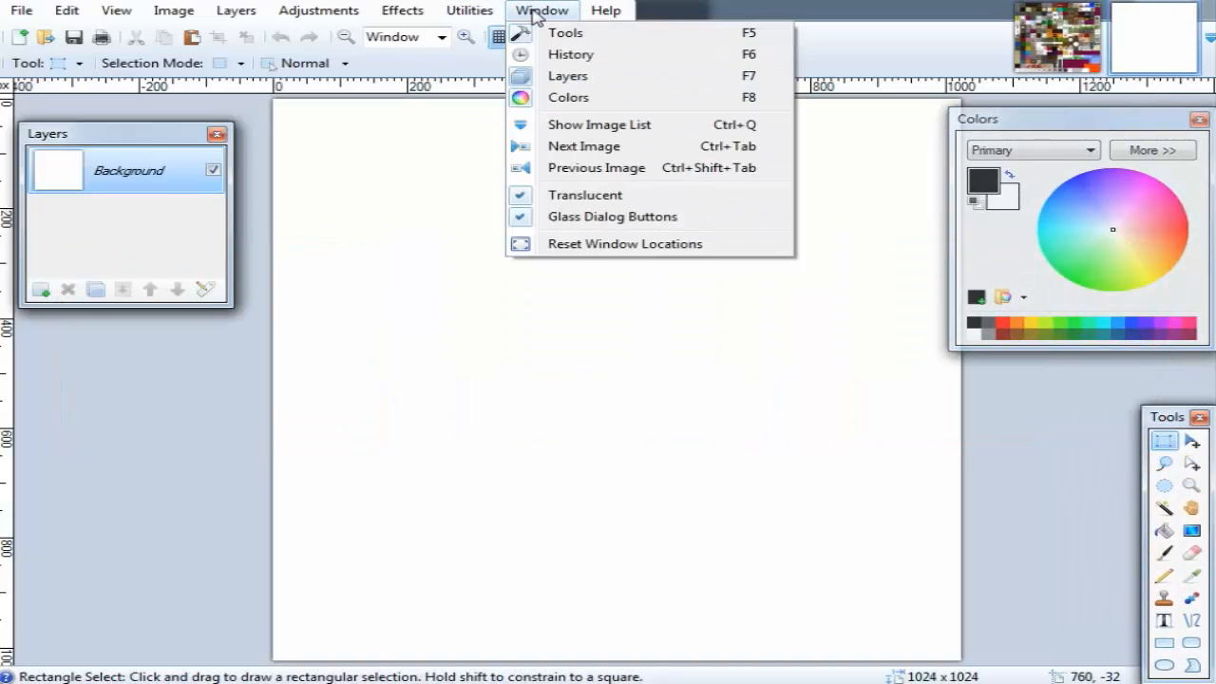
{"action": "left_click", "coordinate": [575, 54]}
{"action": "left_click_drag", "start_coordinate": [1090, 499], "coordinate": [112, 500]}
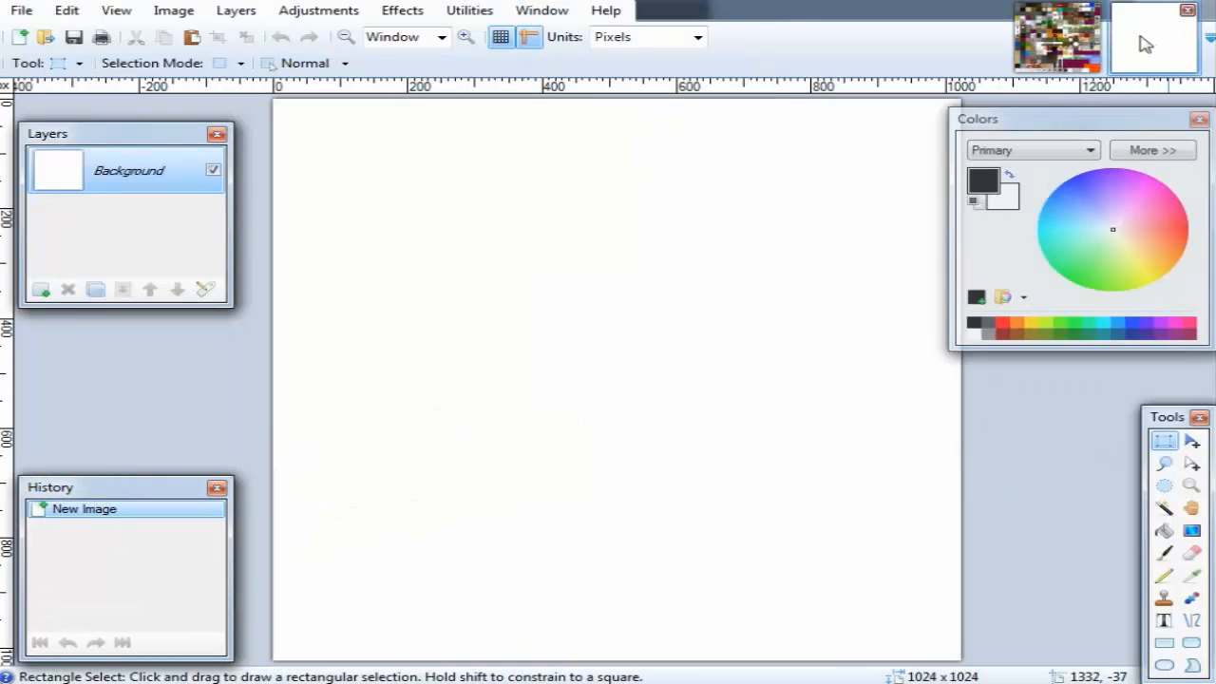
Move the Colors window over the canvas, expand its full options and choose red FF0000 as the primary color.
{"action": "left_click_drag", "start_coordinate": [1089, 125], "coordinate": [641, 206]}
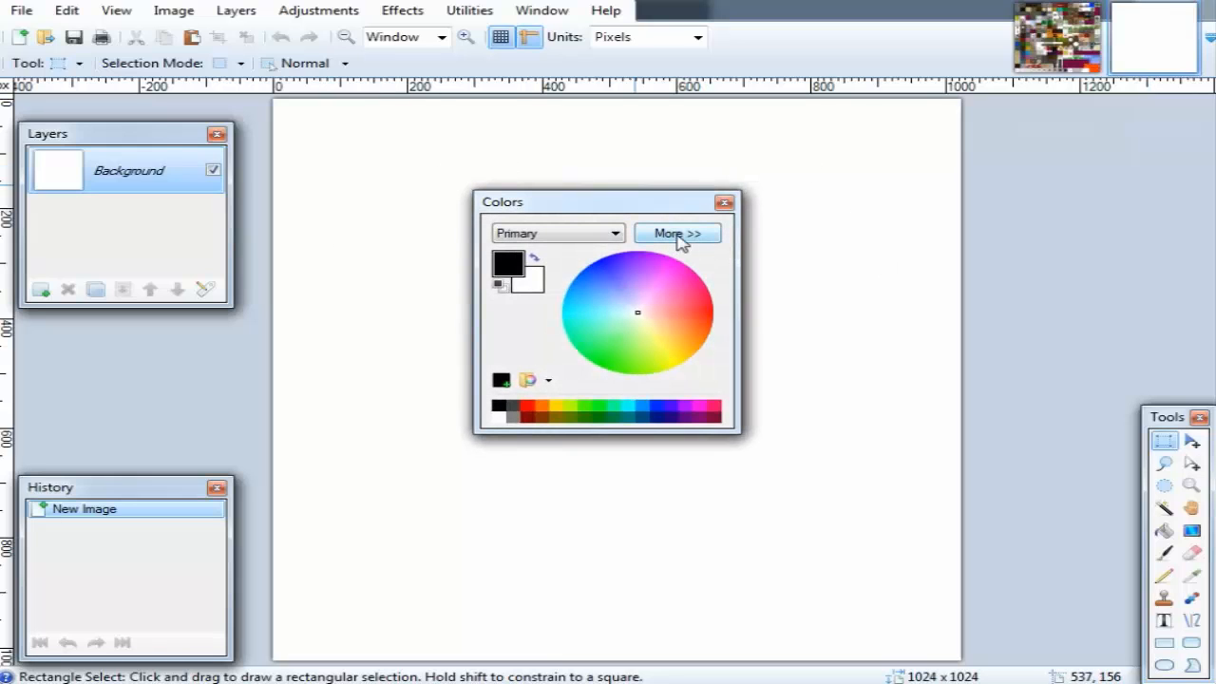
{"action": "left_click", "coordinate": [678, 234]}
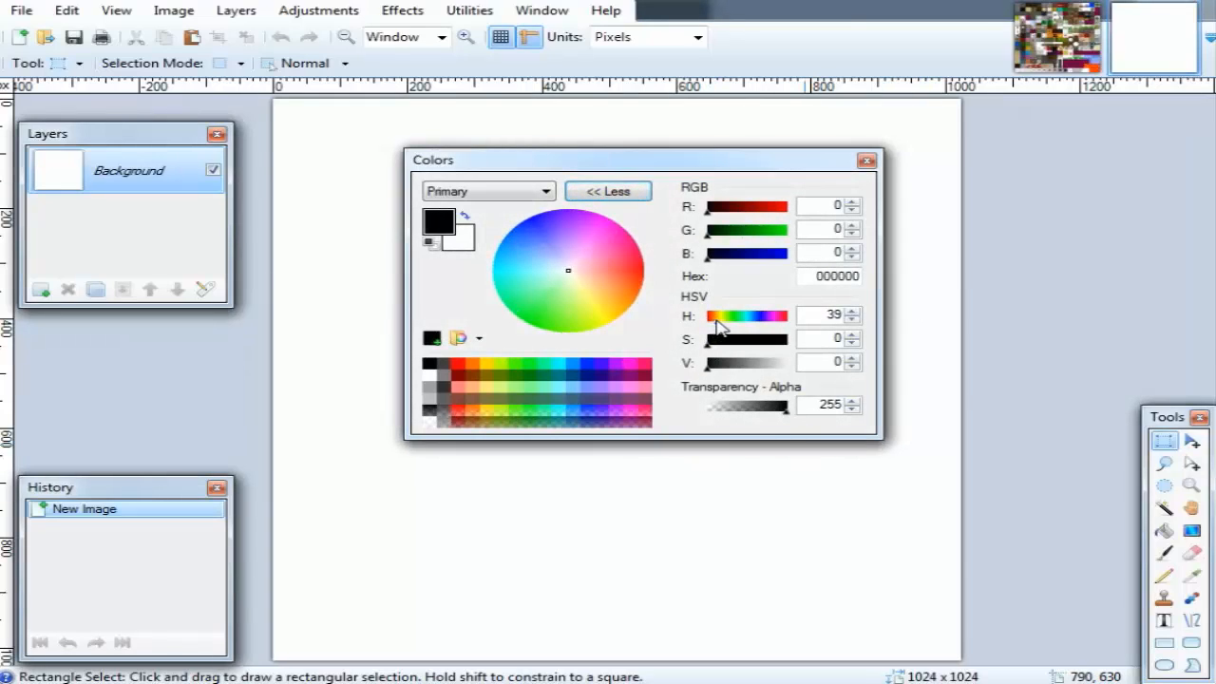
{"action": "left_click", "coordinate": [458, 366]}
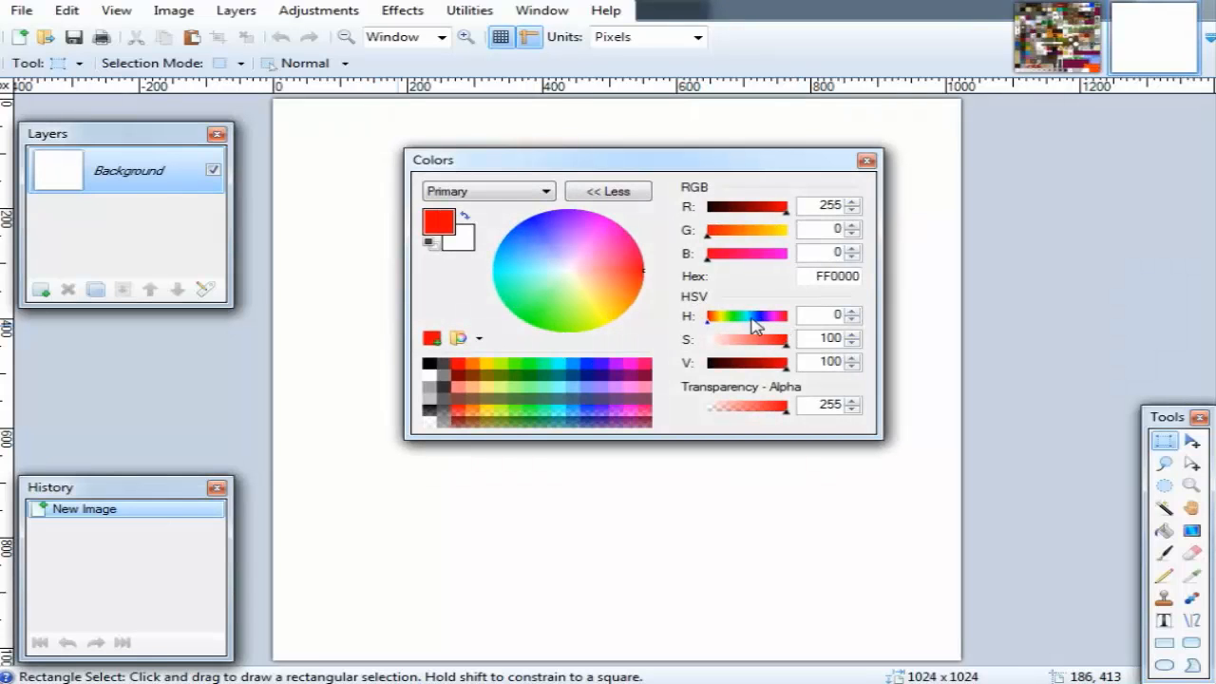
Shift the primary color's hue to 136, return it to 0, and keep saturation at 100.
{"action": "left_click_drag", "start_coordinate": [706, 320], "coordinate": [738, 323]}
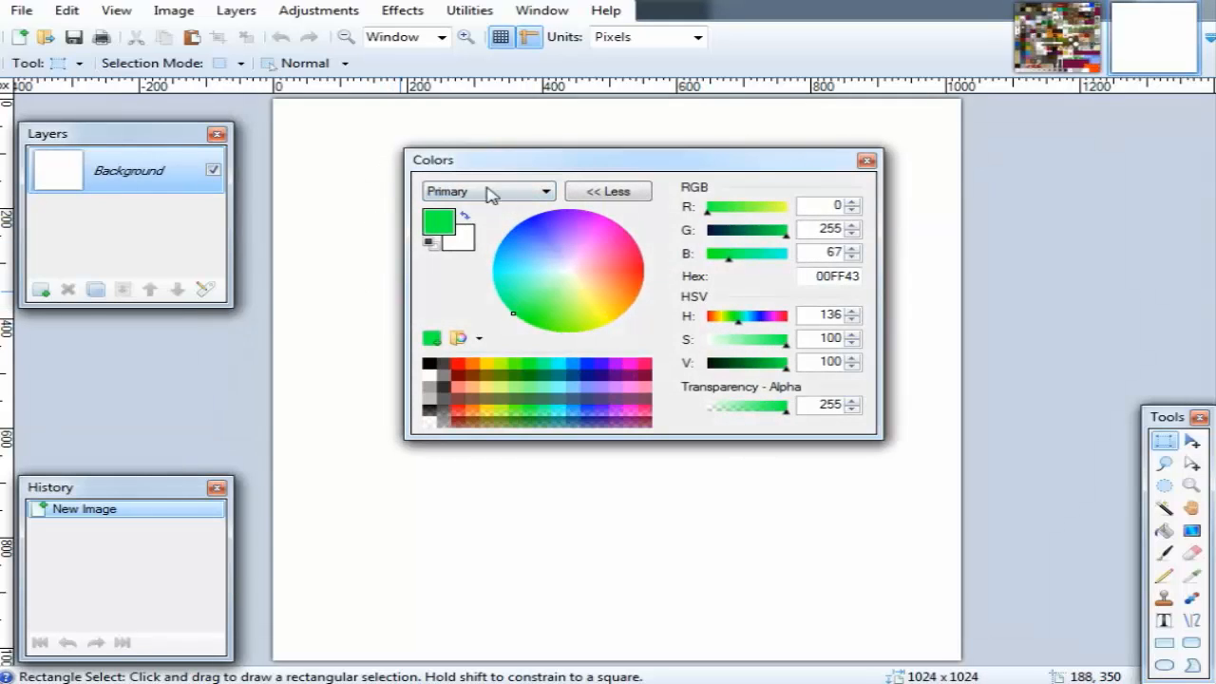
{"action": "left_click_drag", "start_coordinate": [743, 327], "coordinate": [706, 325]}
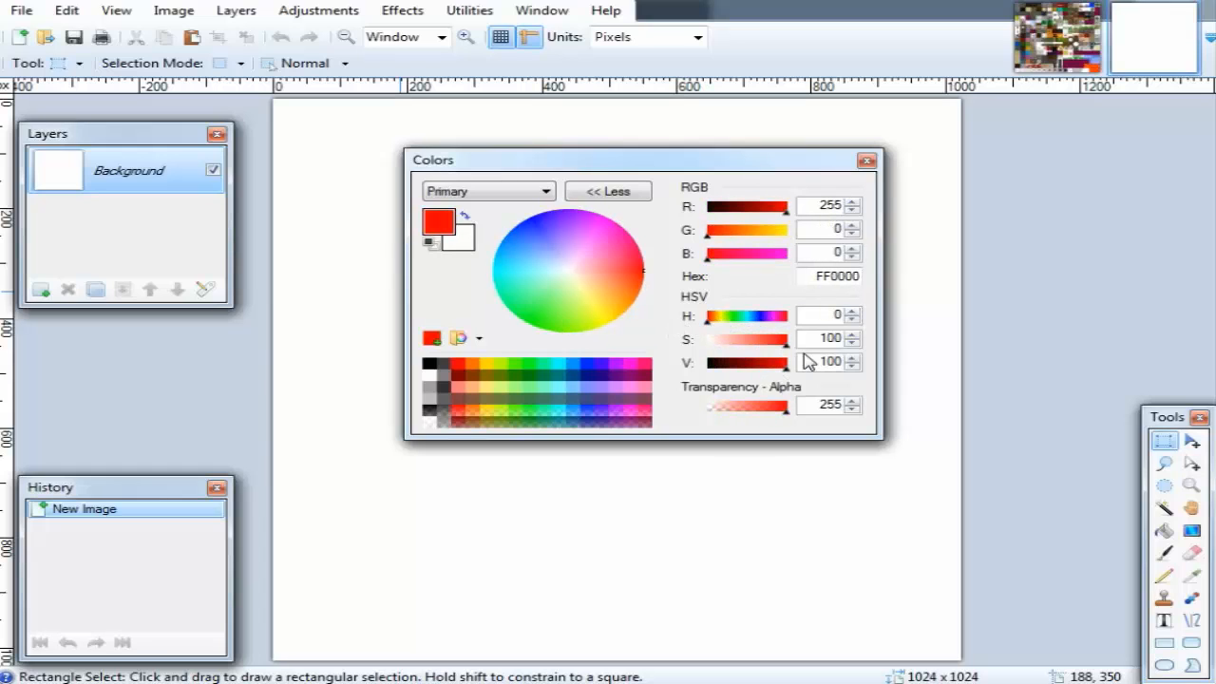
{"action": "mouse_move", "coordinate": [786, 342]}
{"action": "left_mouse_down"}
{"action": "mouse_move", "coordinate": [699, 348]}
{"action": "mouse_move", "coordinate": [787, 344]}
{"action": "mouse_move", "coordinate": [728, 346]}
{"action": "mouse_move", "coordinate": [788, 346]}
{"action": "mouse_move", "coordinate": [746, 370]}
{"action": "mouse_move", "coordinate": [778, 372]}
{"action": "mouse_move", "coordinate": [691, 369]}
{"action": "mouse_move", "coordinate": [790, 353]}
{"action": "mouse_move", "coordinate": [678, 348]}
{"action": "mouse_move", "coordinate": [789, 343]}
{"action": "left_mouse_up"}
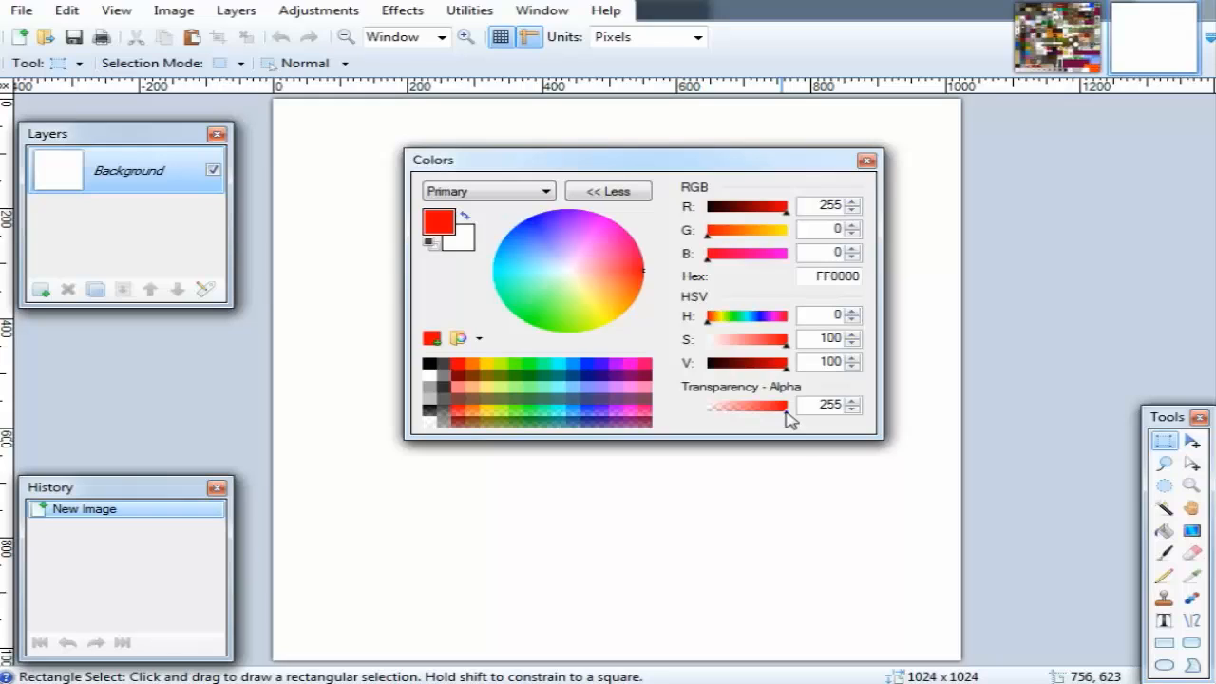
Try the primary color's transparency alpha at 70 and 50, and raise it to 225.
{"action": "left_click_drag", "start_coordinate": [787, 415], "coordinate": [733, 418]}
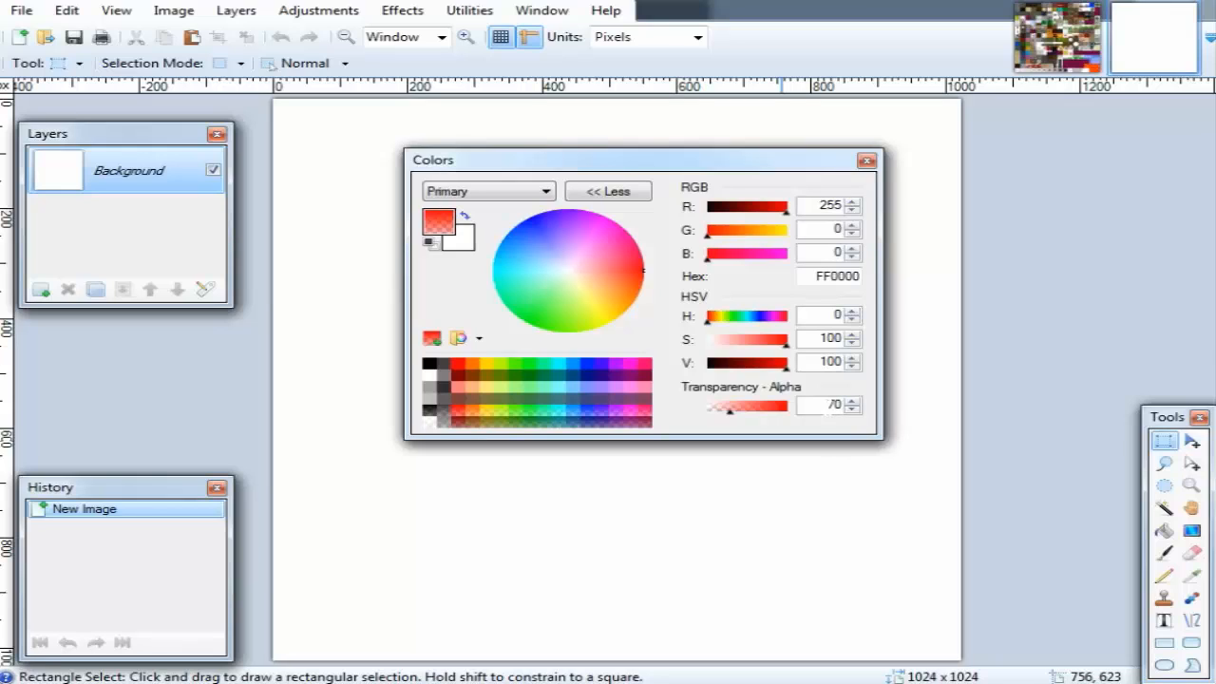
{"action": "left_click", "coordinate": [840, 404]}
{"action": "type", "text": "50"}
{"action": "left_click", "coordinate": [852, 402]}
{"action": "left_click", "coordinate": [852, 402]}
{"action": "left_click", "coordinate": [852, 402]}
{"action": "left_click_drag", "start_coordinate": [731, 411], "coordinate": [776, 410]}
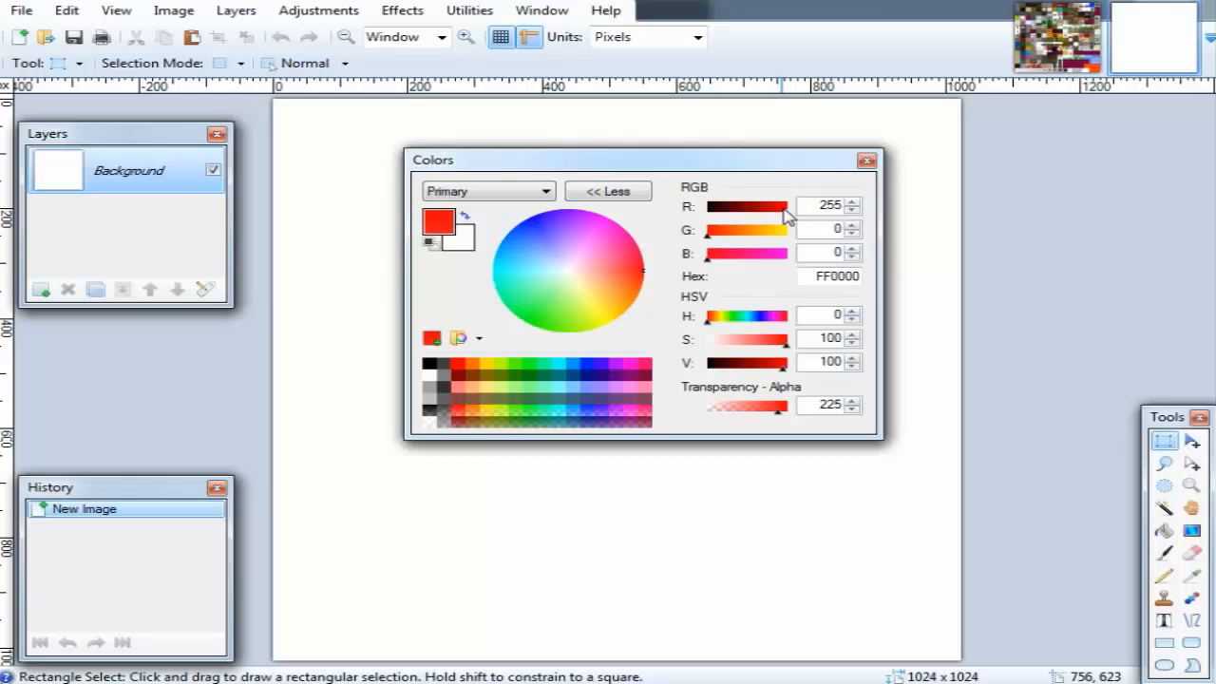
Turn the primary color into pure green 00FF00 by setting red to 0 and green to 255.
{"action": "mouse_move", "coordinate": [783, 207]}
{"action": "left_mouse_down"}
{"action": "mouse_move", "coordinate": [708, 207]}
{"action": "mouse_move", "coordinate": [791, 206]}
{"action": "left_mouse_up"}
{"action": "left_click_drag", "start_coordinate": [715, 239], "coordinate": [688, 220]}
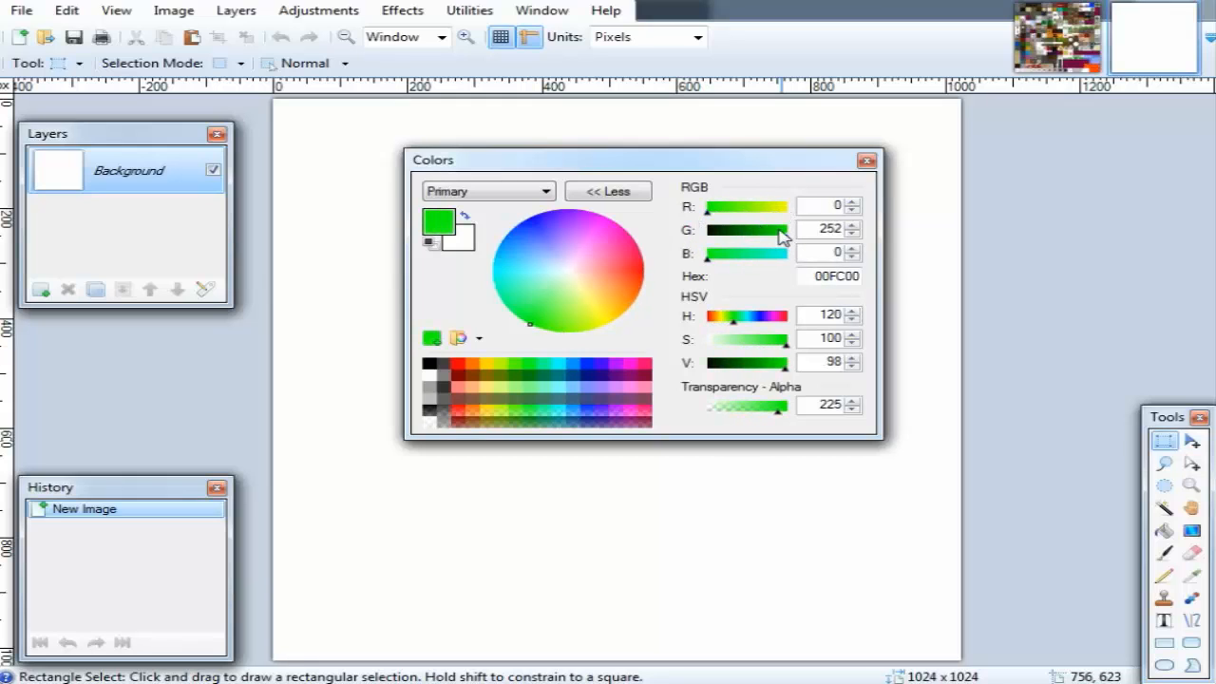
{"action": "mouse_move", "coordinate": [781, 237]}
{"action": "left_mouse_down"}
{"action": "mouse_move", "coordinate": [665, 245]}
{"action": "mouse_move", "coordinate": [790, 234]}
{"action": "left_mouse_up"}
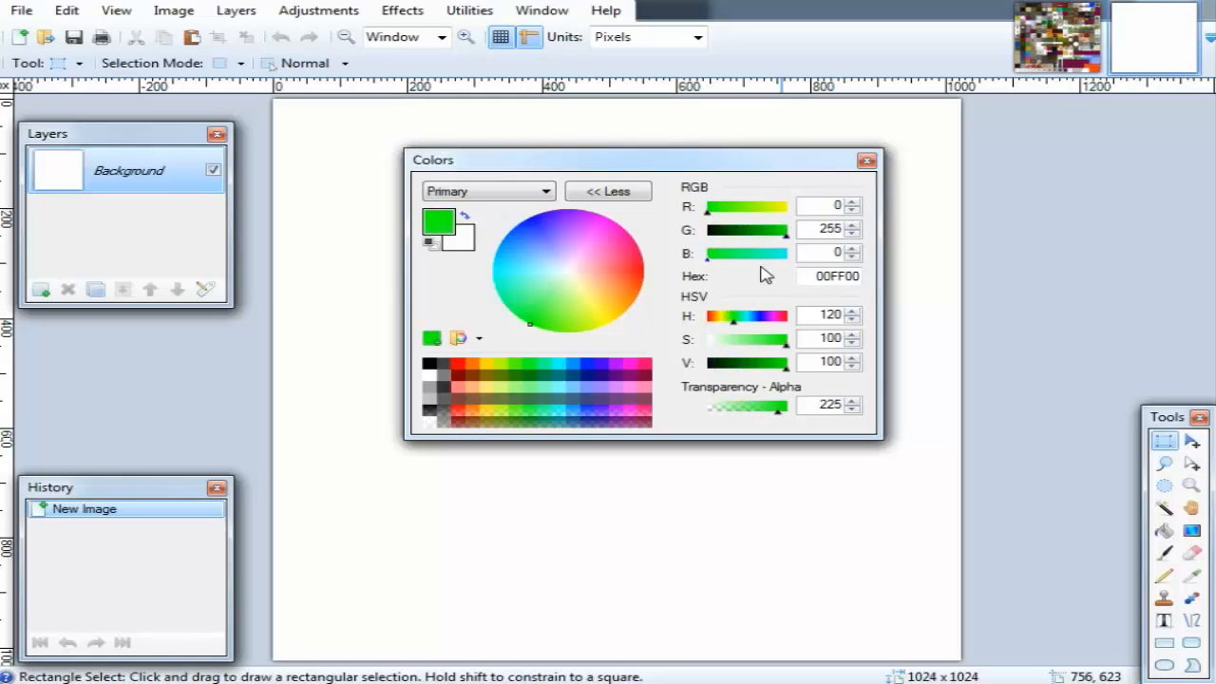
Adjust the primary color's RGB channels to make cyan 00F4FF, with green at 244 and blue at 255.
{"action": "mouse_move", "coordinate": [707, 256]}
{"action": "left_mouse_down"}
{"action": "mouse_move", "coordinate": [790, 257]}
{"action": "mouse_move", "coordinate": [749, 239]}
{"action": "mouse_move", "coordinate": [685, 250]}
{"action": "left_mouse_up"}
{"action": "left_click_drag", "start_coordinate": [708, 206], "coordinate": [688, 226]}
{"action": "left_click_drag", "start_coordinate": [739, 270], "coordinate": [857, 272]}
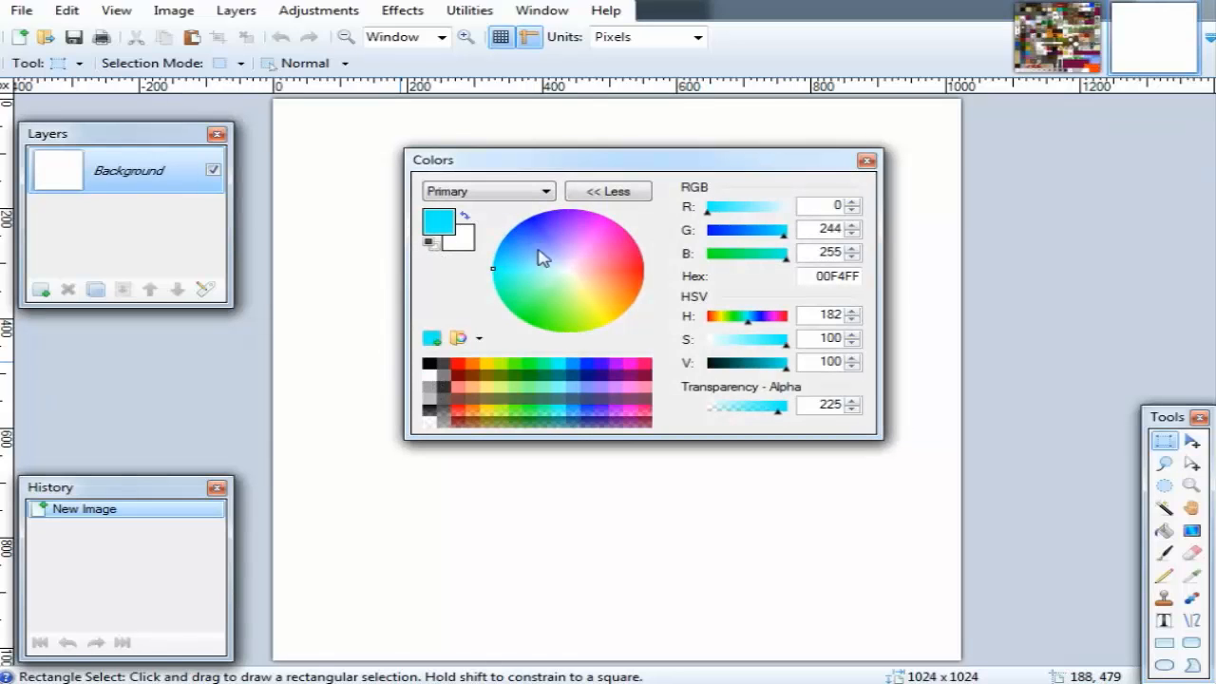
Make the secondary color active, try its hue at 93, and reset both colors to black and white.
{"action": "left_click", "coordinate": [466, 243]}
{"action": "left_click", "coordinate": [728, 314]}
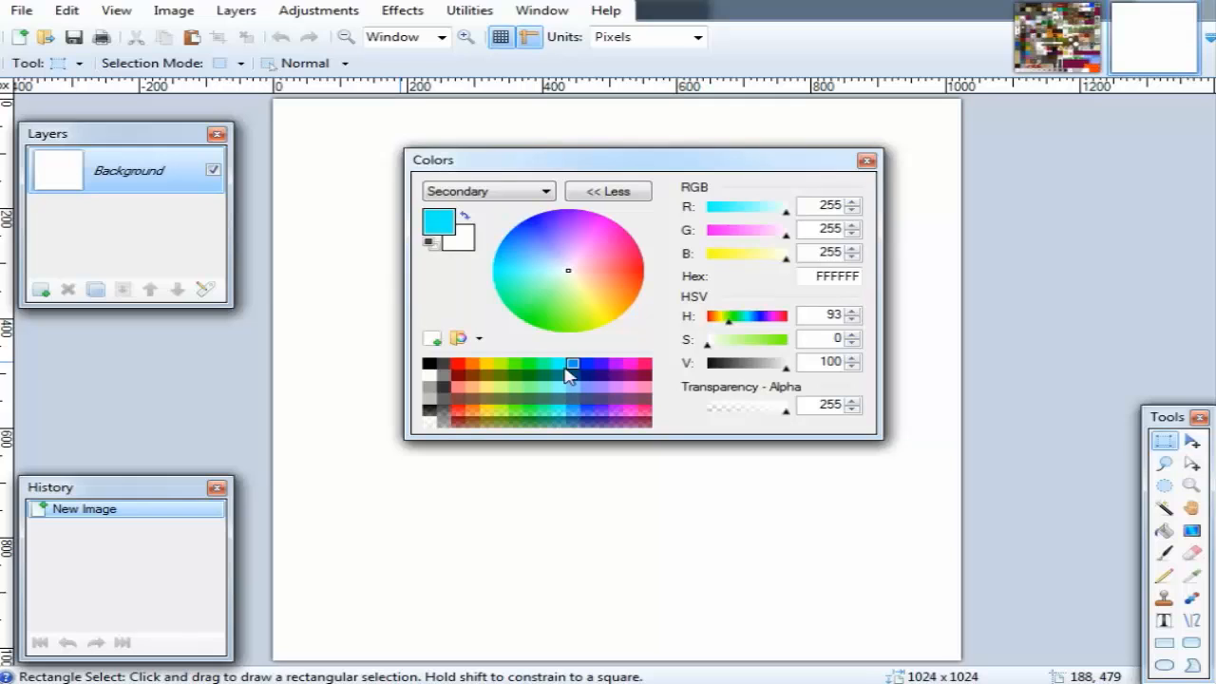
{"action": "left_click", "coordinate": [429, 243]}
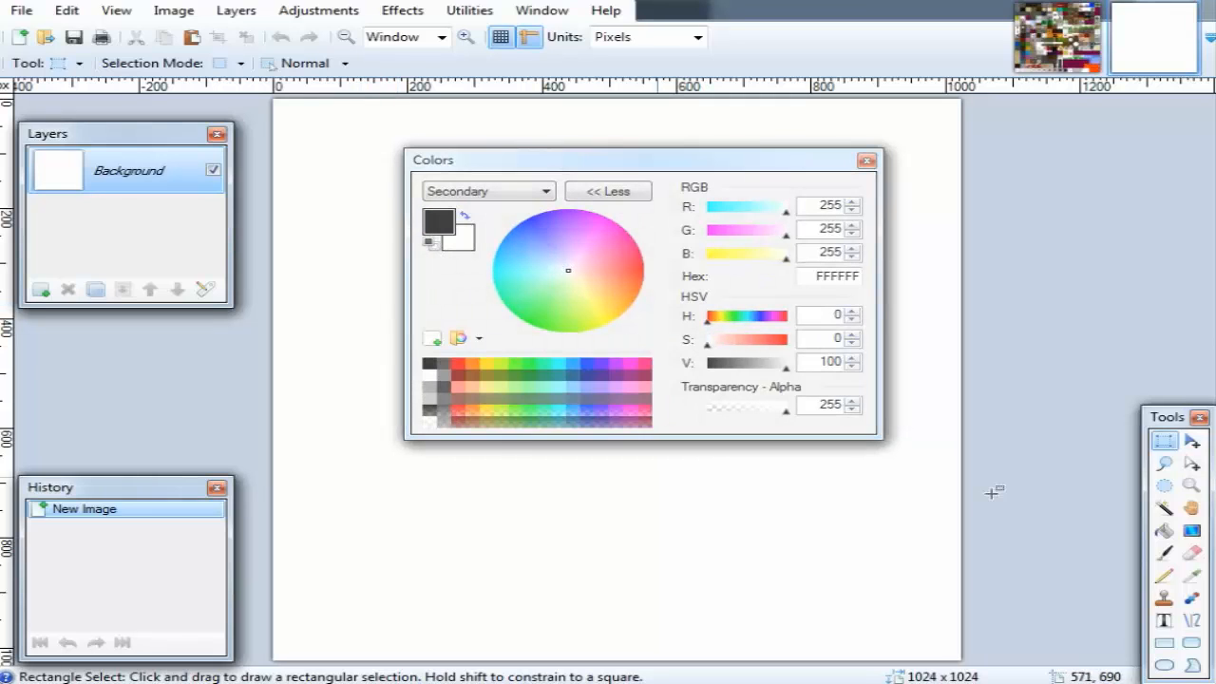
Choose the Paintbrush, draw a freehand loop at width 2 below the Colors window, and undo it.
{"action": "left_click", "coordinate": [1165, 553]}
{"action": "mouse_move", "coordinate": [877, 496]}
{"action": "left_mouse_down"}
{"action": "mouse_move", "coordinate": [884, 519]}
{"action": "mouse_move", "coordinate": [720, 527]}
{"action": "left_mouse_up"}
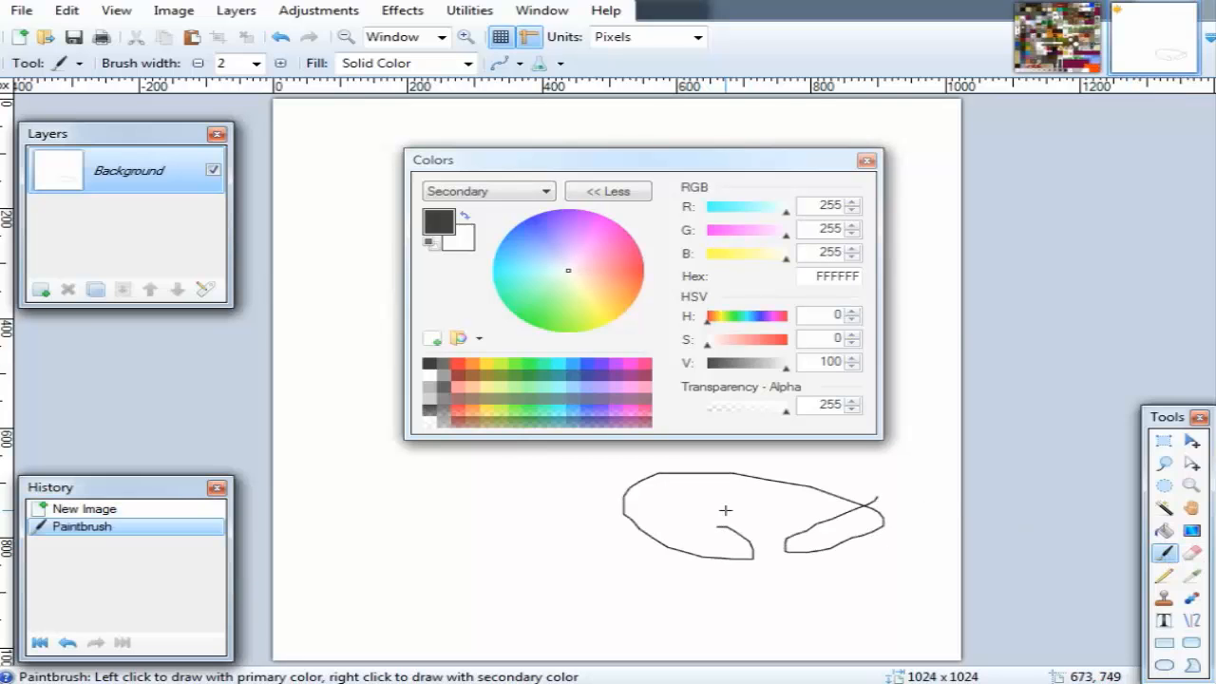
{"action": "key", "text": "ctrl+z"}
Set the brush width to 10, paint a test stroke on the canvas, and undo it.
{"action": "left_click", "coordinate": [254, 63]}
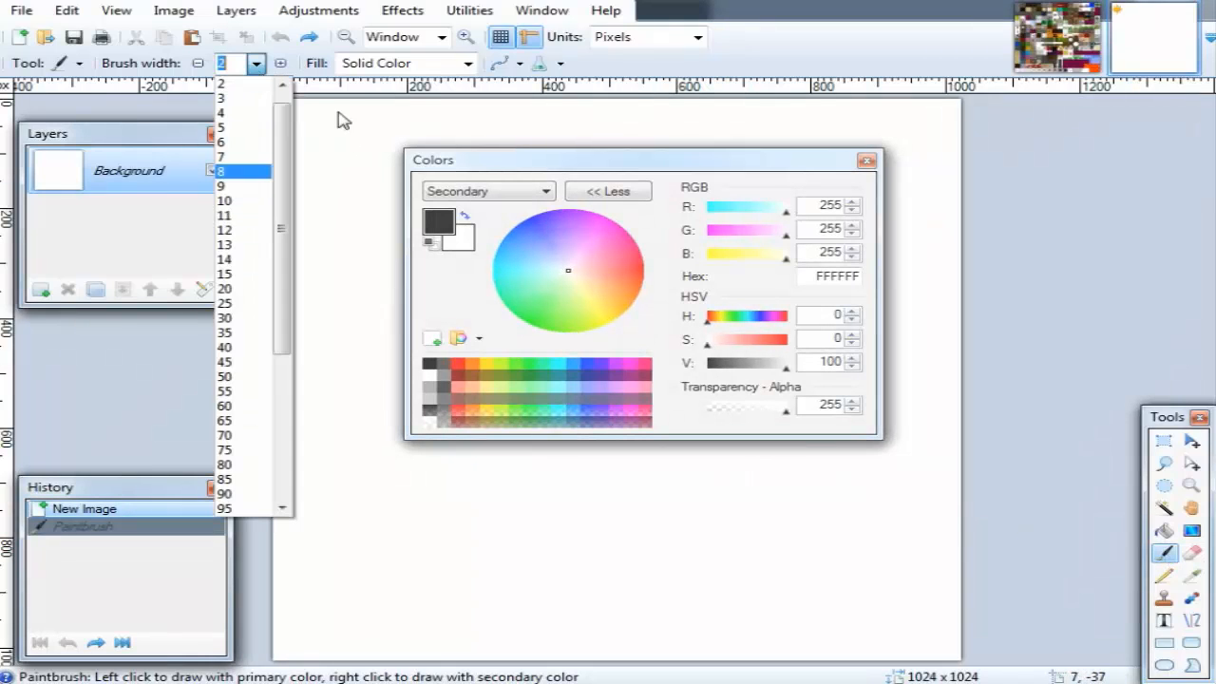
{"action": "left_click", "coordinate": [252, 64]}
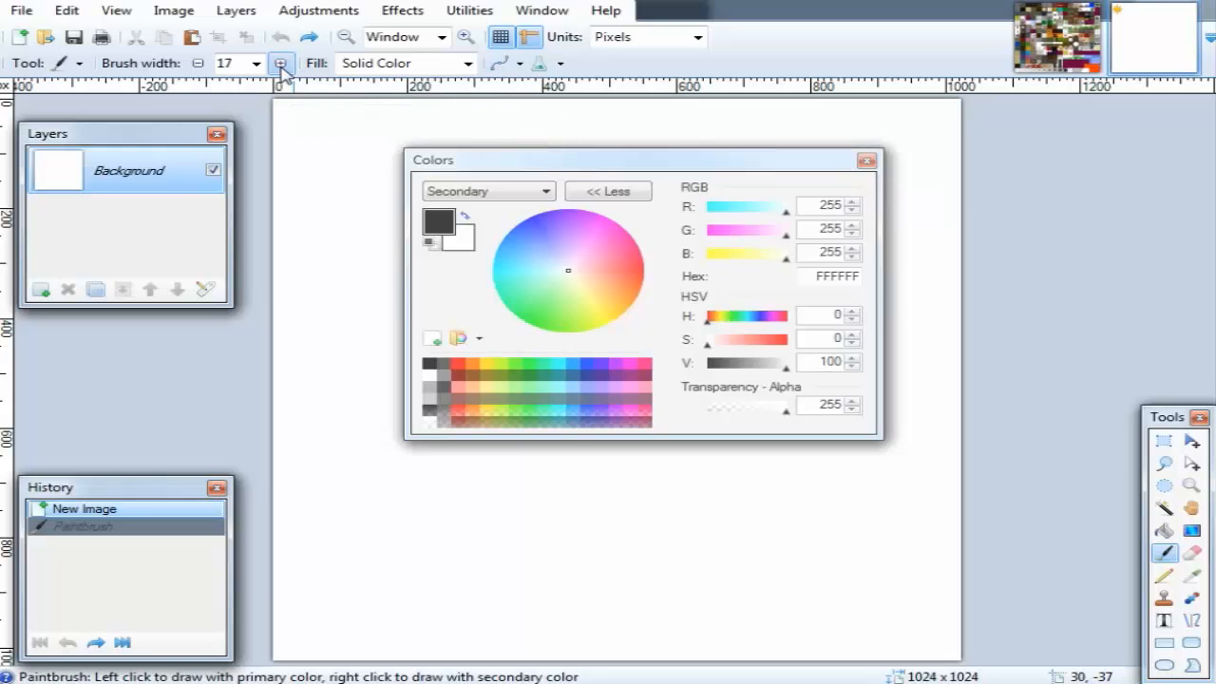
{"action": "left_click", "coordinate": [282, 67]}
{"action": "left_click", "coordinate": [198, 63]}
{"action": "left_click", "coordinate": [197, 63]}
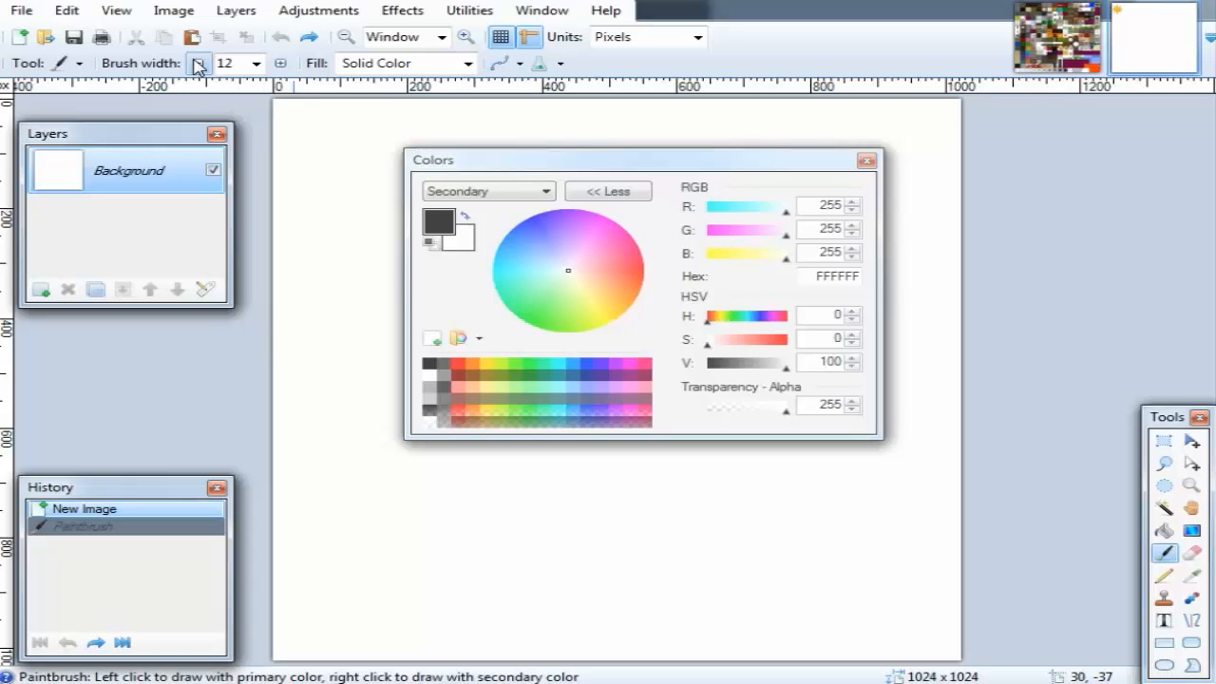
{"action": "left_click", "coordinate": [198, 62]}
{"action": "left_click", "coordinate": [197, 62]}
{"action": "mouse_move", "coordinate": [297, 166]}
{"action": "left_mouse_down"}
{"action": "mouse_move", "coordinate": [409, 552]}
{"action": "mouse_move", "coordinate": [529, 603]}
{"action": "mouse_move", "coordinate": [600, 610]}
{"action": "left_mouse_up"}
{"action": "key", "text": "ctrl+z"}
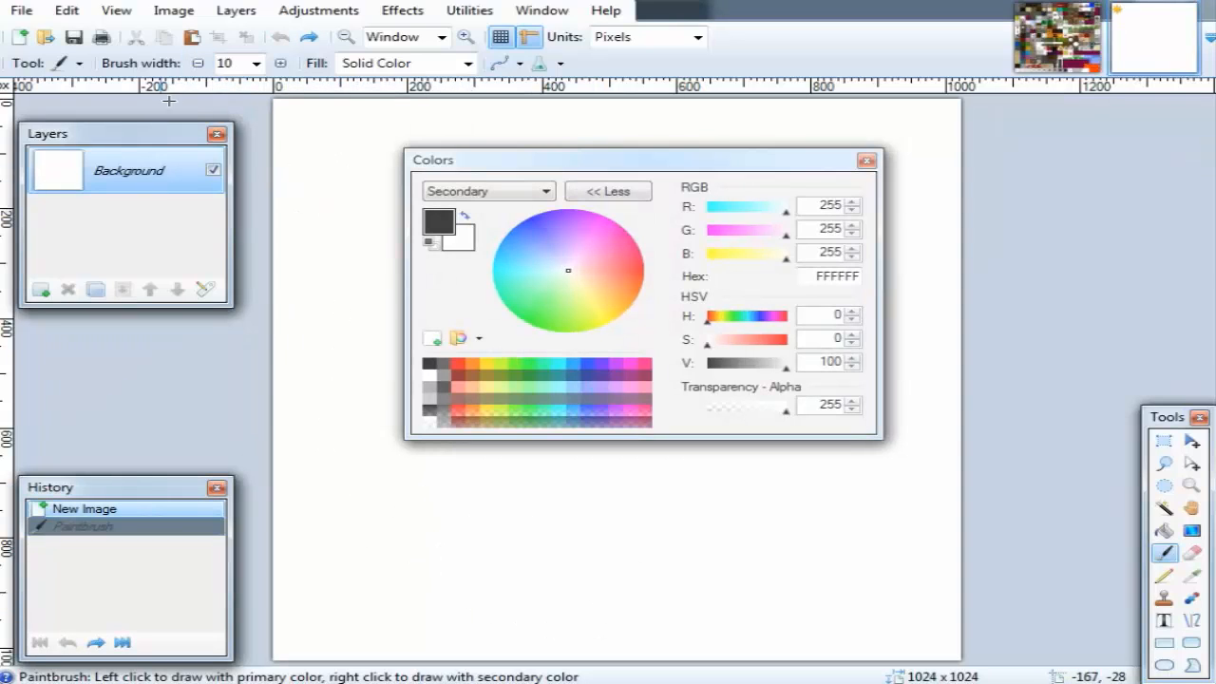
Raise the brush width to 20, return it to 10, paint a curved test stroke and undo it.
{"action": "left_click", "coordinate": [197, 63]}
{"action": "left_click", "coordinate": [280, 64]}
{"action": "left_click", "coordinate": [279, 64]}
{"action": "left_click", "coordinate": [279, 64]}
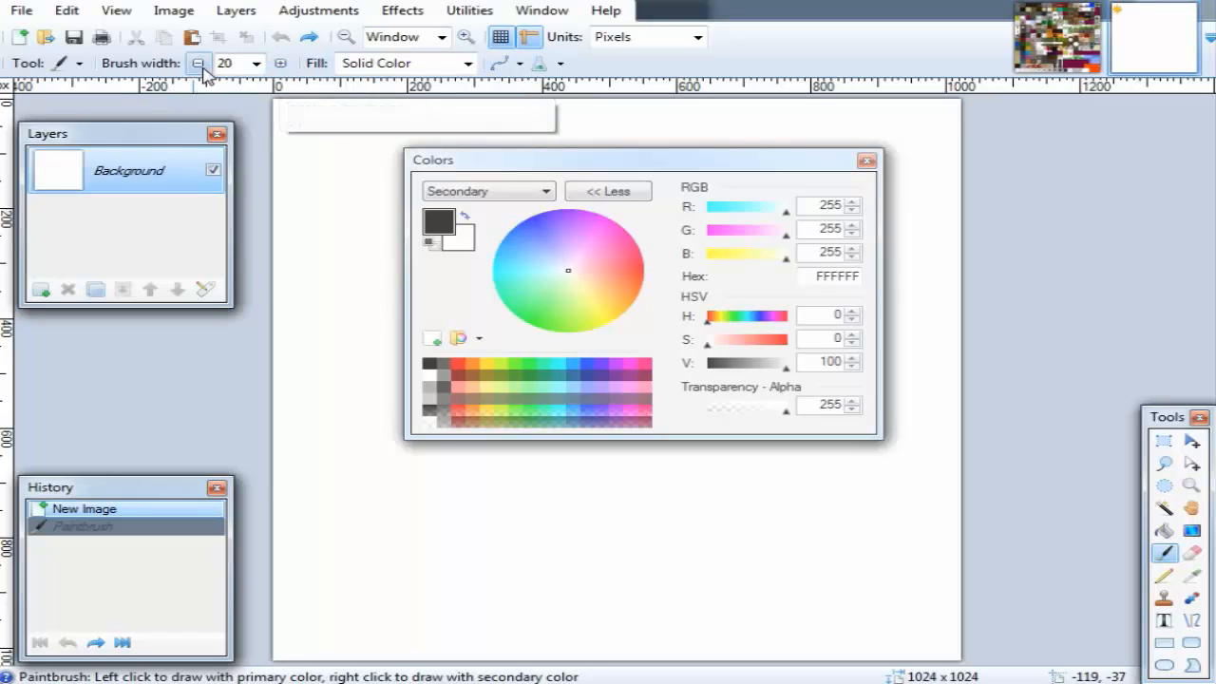
{"action": "left_click", "coordinate": [198, 64]}
{"action": "left_click", "coordinate": [197, 63]}
{"action": "mouse_move", "coordinate": [349, 259]}
{"action": "left_mouse_down"}
{"action": "mouse_move", "coordinate": [413, 428]}
{"action": "mouse_move", "coordinate": [572, 481]}
{"action": "left_mouse_up"}
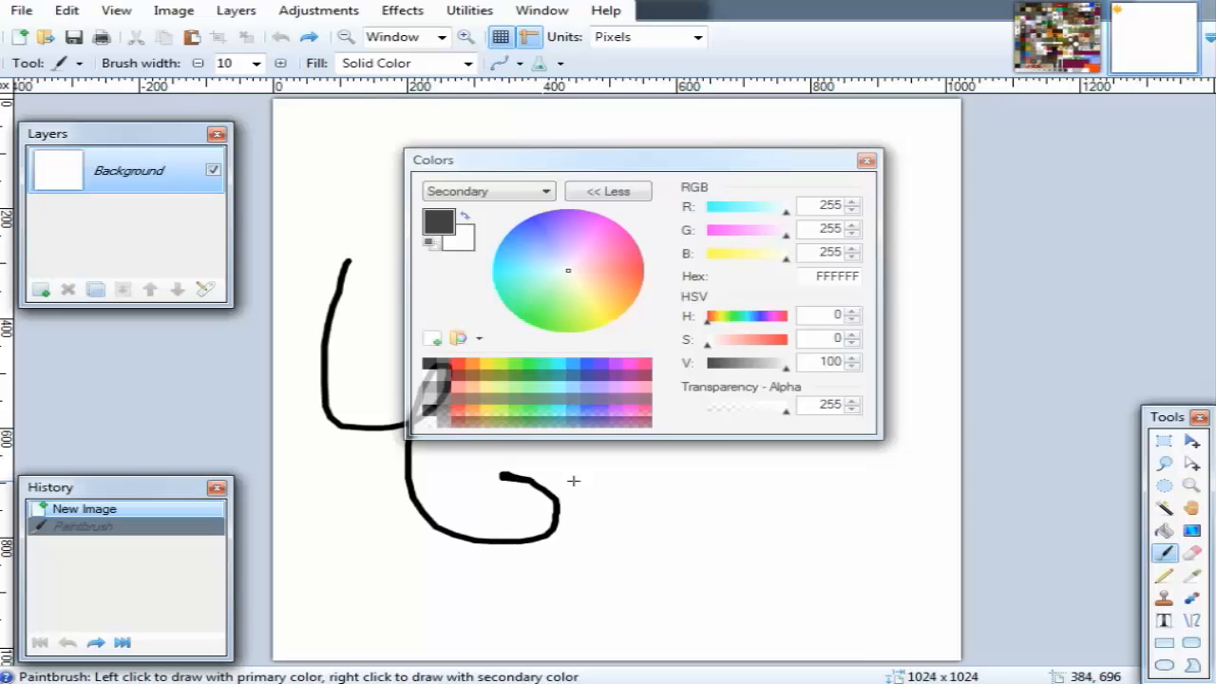
{"action": "key", "text": "ctrl+z"}
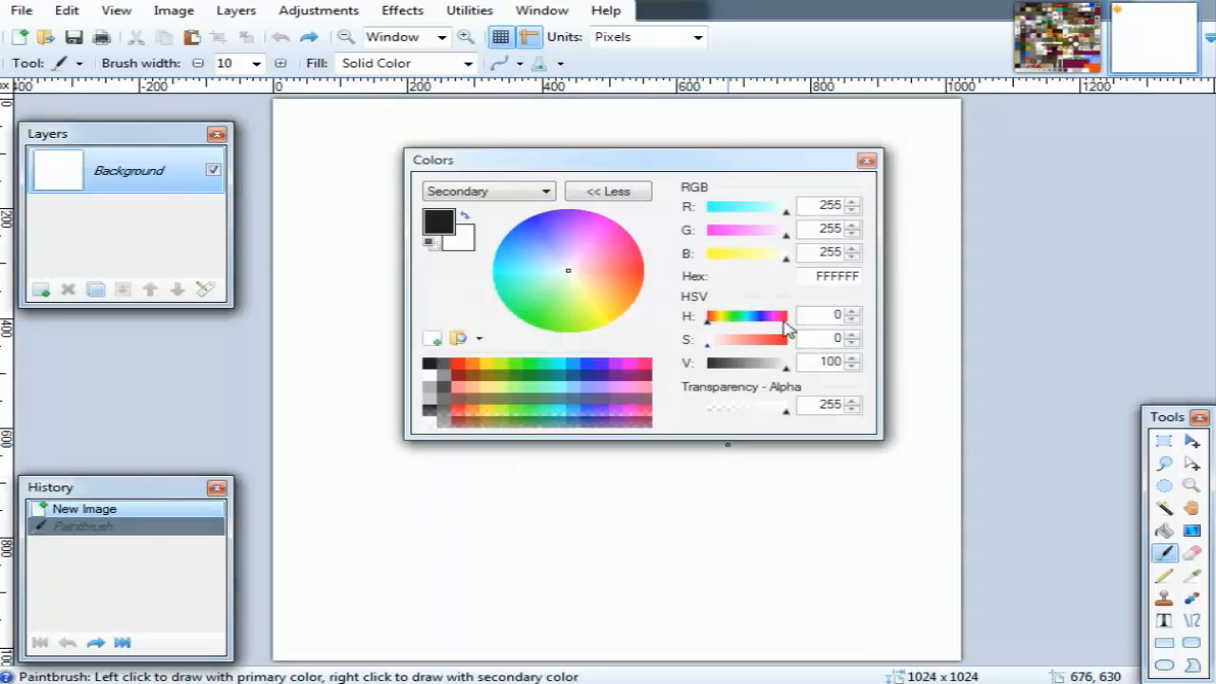
Collapse the Colors window to its basic options, move it aside, and view the palette saving and reset options.
{"action": "left_click", "coordinate": [619, 192]}
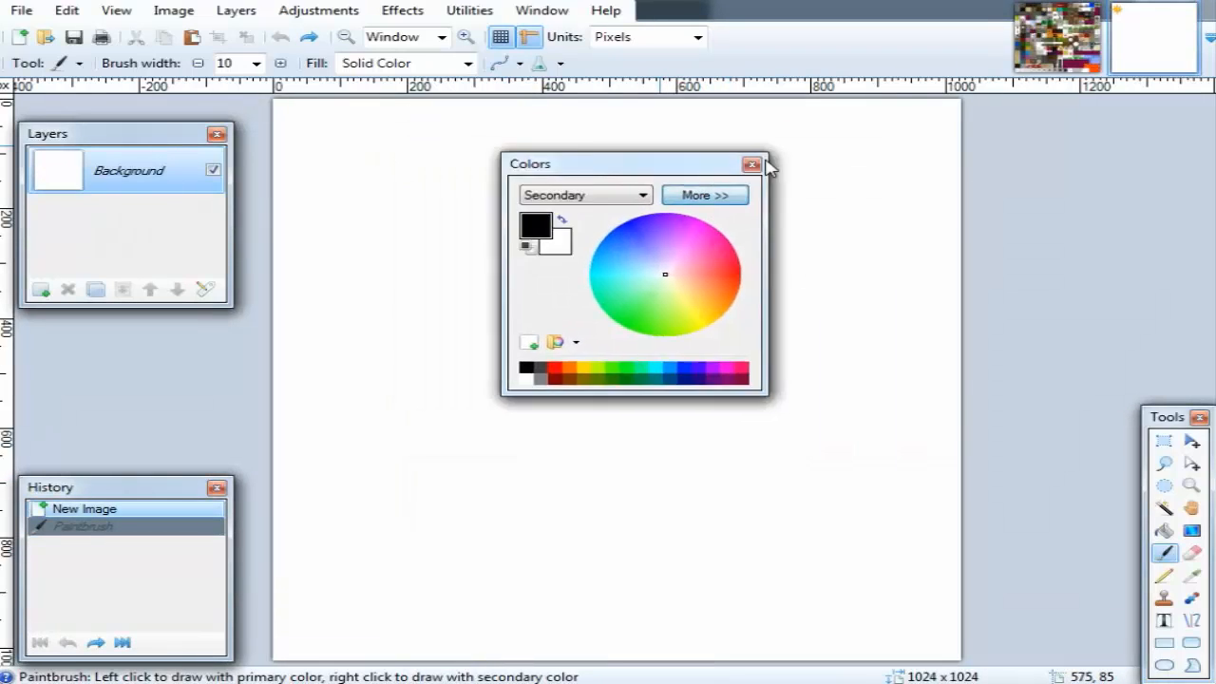
{"action": "left_click_drag", "start_coordinate": [765, 161], "coordinate": [1103, 135]}
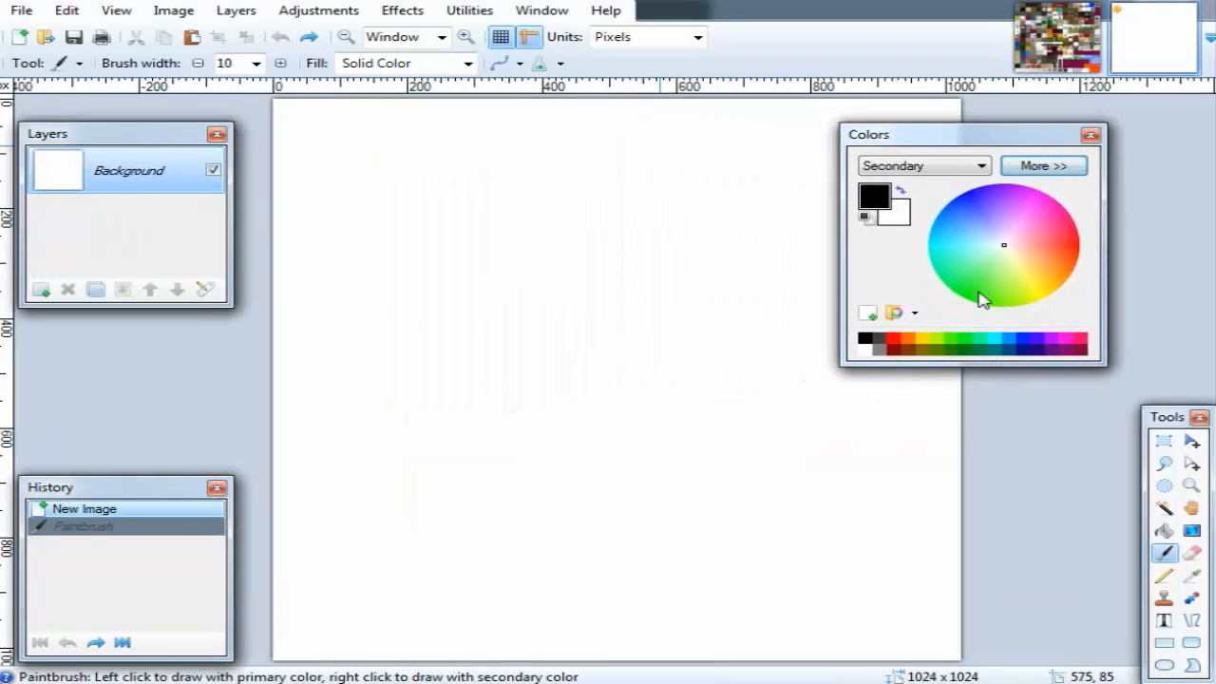
{"action": "left_click", "coordinate": [913, 314]}
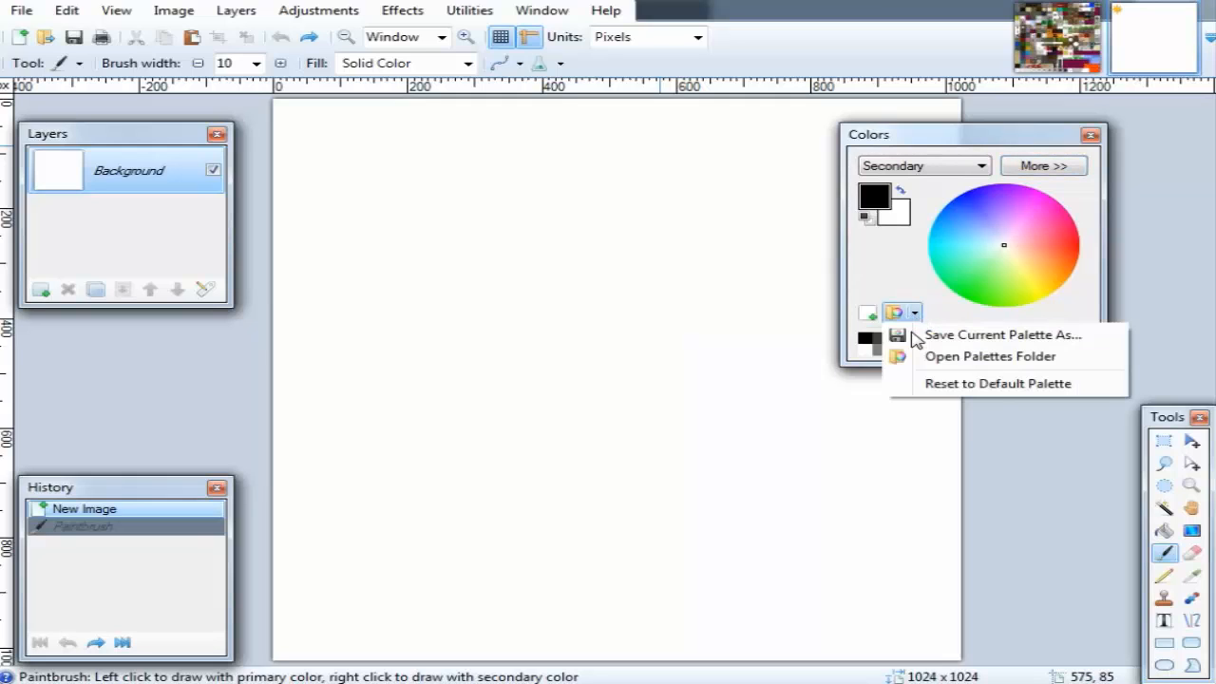
{"action": "left_click", "coordinate": [911, 274]}
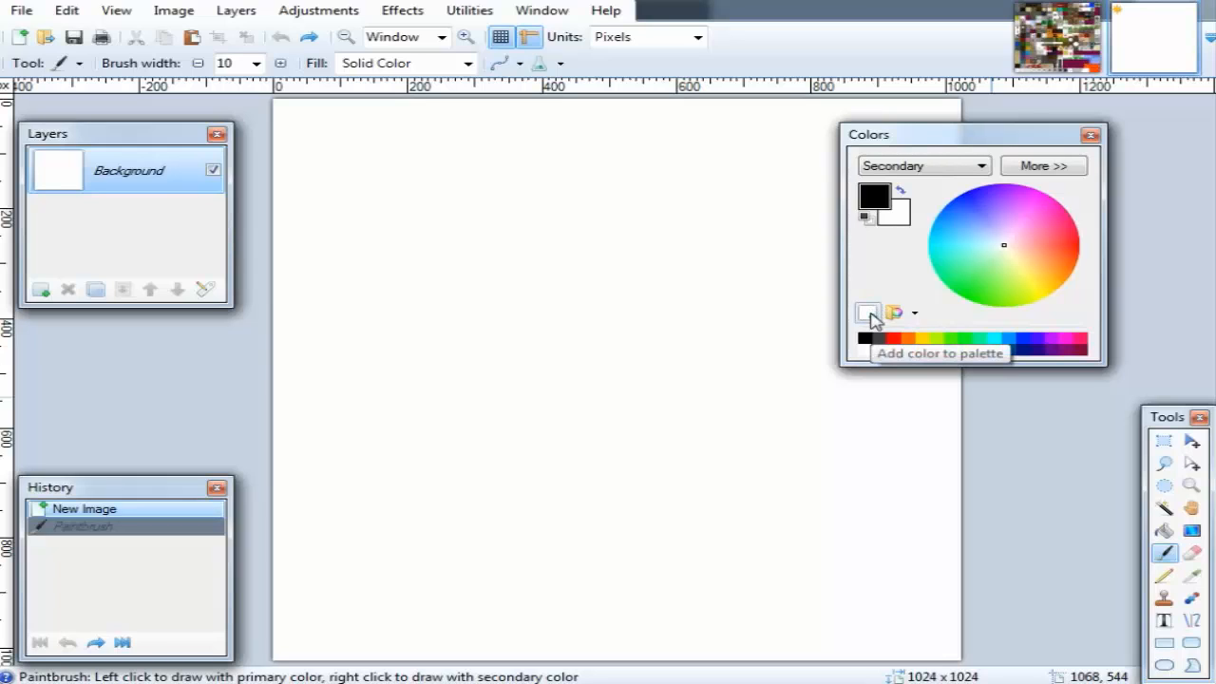
Move the Colors window off the canvas and shift the History and Layers windows slightly higher.
{"action": "left_click_drag", "start_coordinate": [997, 134], "coordinate": [1151, 126]}
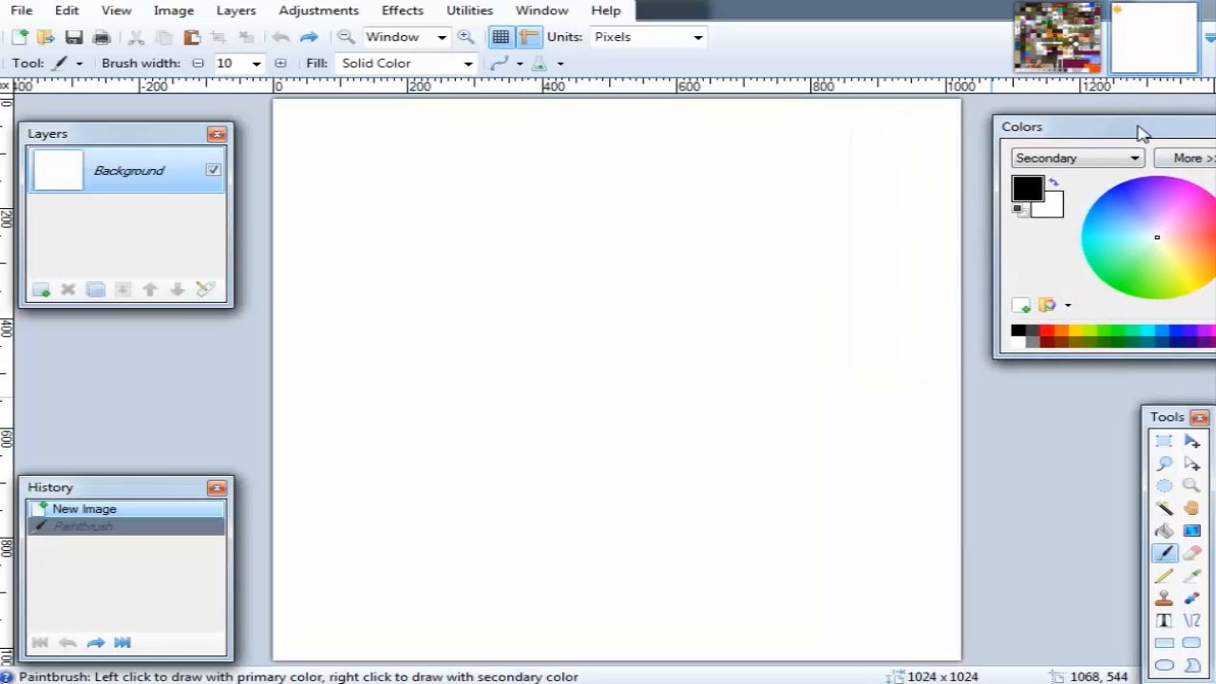
{"action": "left_click_drag", "start_coordinate": [138, 491], "coordinate": [137, 465]}
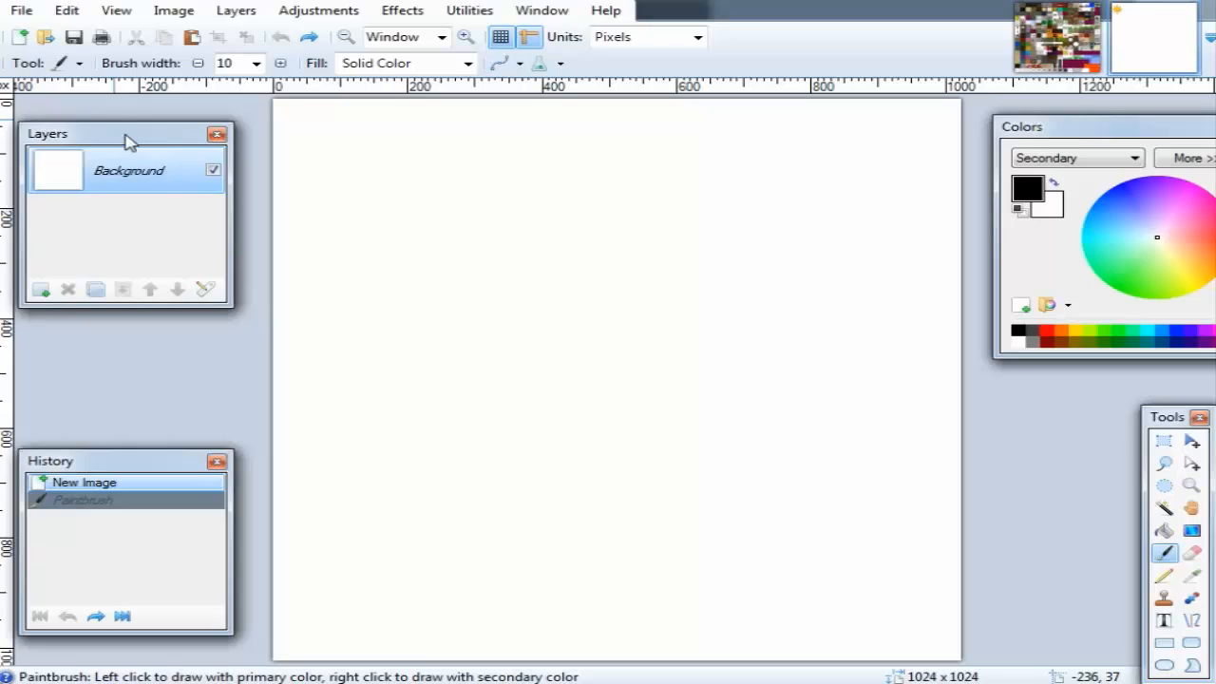
{"action": "mouse_move", "coordinate": [124, 136]}
{"action": "left_mouse_down"}
{"action": "mouse_move", "coordinate": [149, 124]}
{"action": "mouse_move", "coordinate": [122, 124]}
{"action": "left_mouse_up"}
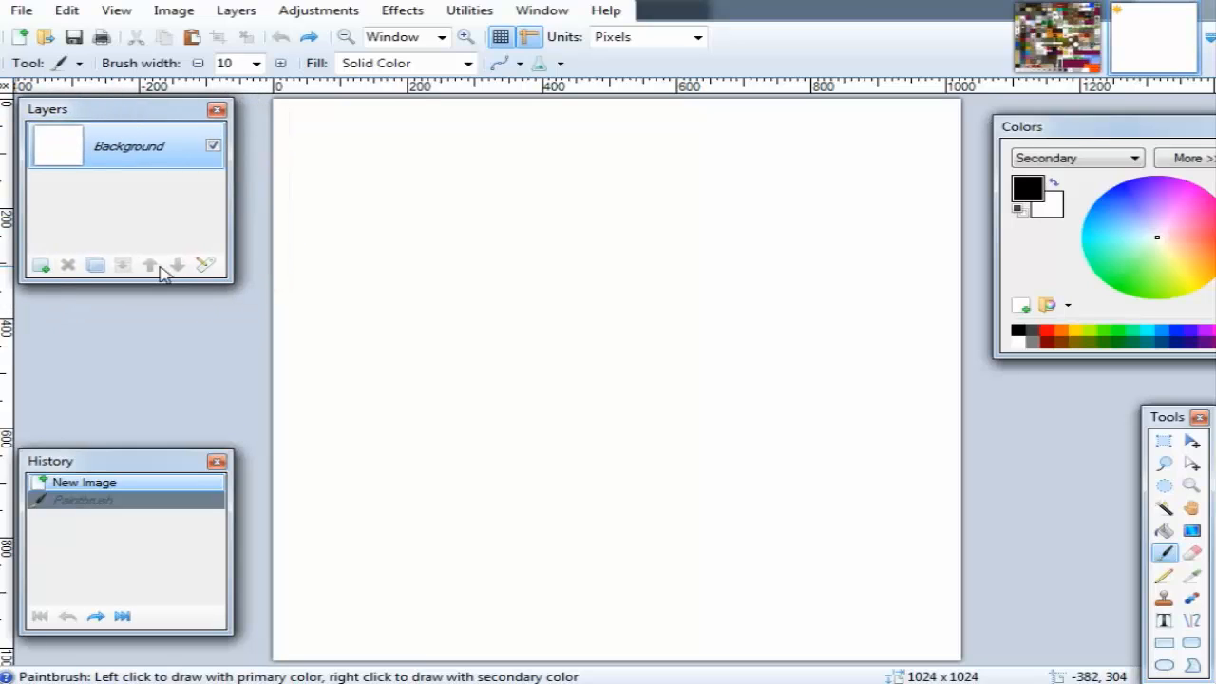
Paint a looping freehand scribble across the blank canvas and undo it.
{"action": "mouse_move", "coordinate": [563, 220]}
{"action": "left_mouse_down"}
{"action": "mouse_move", "coordinate": [591, 347]}
{"action": "mouse_move", "coordinate": [580, 466]}
{"action": "mouse_move", "coordinate": [640, 325]}
{"action": "mouse_move", "coordinate": [909, 304]}
{"action": "mouse_move", "coordinate": [800, 369]}
{"action": "mouse_move", "coordinate": [728, 241]}
{"action": "left_mouse_up"}
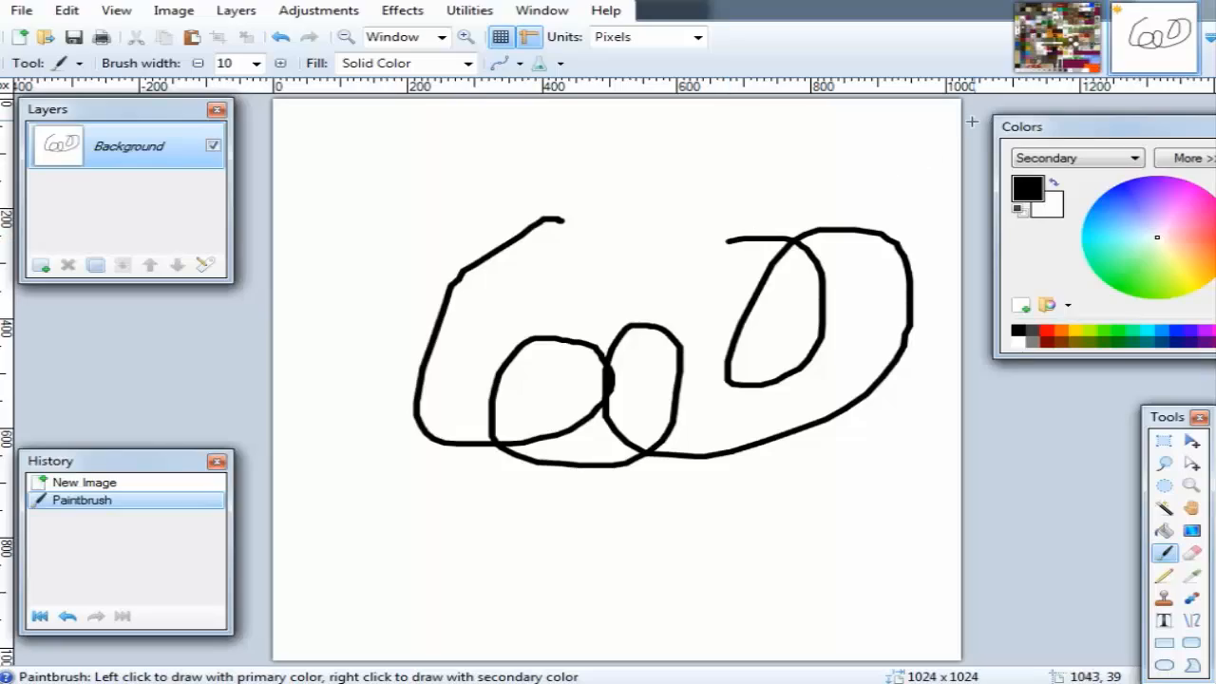
{"action": "key", "text": "ctrl+z"}
Switch to the texture sheet image and examine its block tiles both close up and as a whole.
{"action": "left_click", "coordinate": [1056, 38]}
{"action": "scroll", "coordinate": [510, 294], "scroll_direction": "up", "scroll_amount": 6}
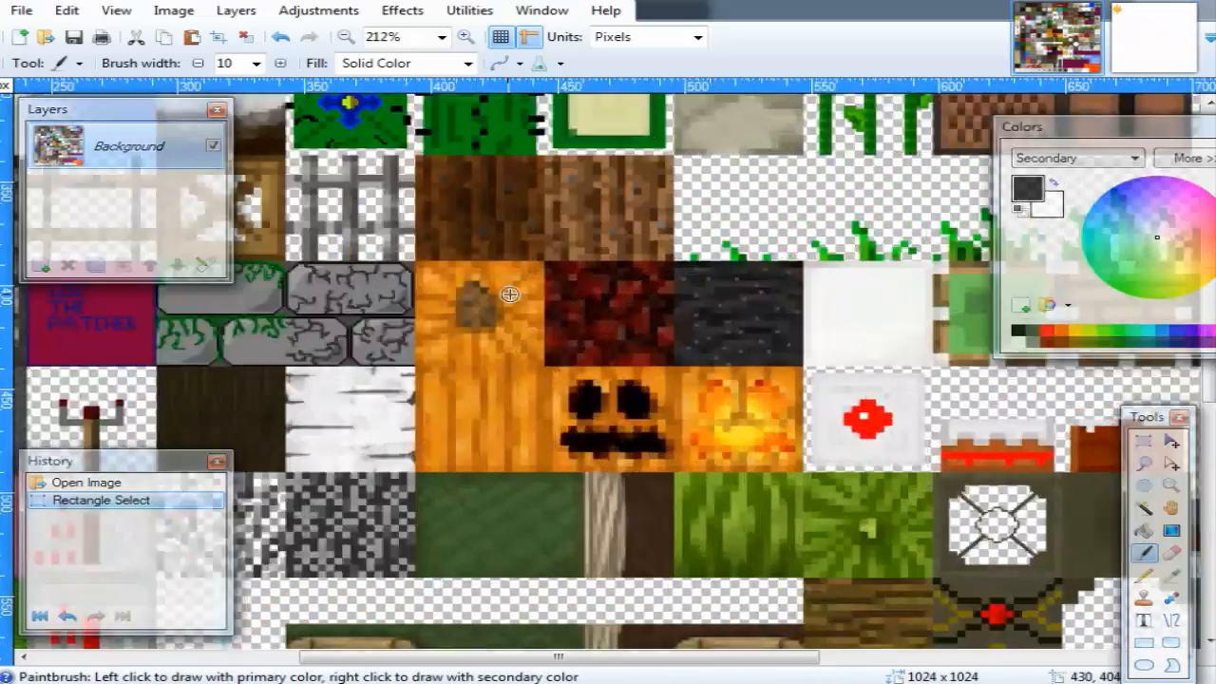
{"action": "scroll", "coordinate": [510, 294], "scroll_direction": "up", "scroll_amount": 1}
{"action": "scroll", "coordinate": [513, 353], "scroll_direction": "down", "scroll_amount": 8}
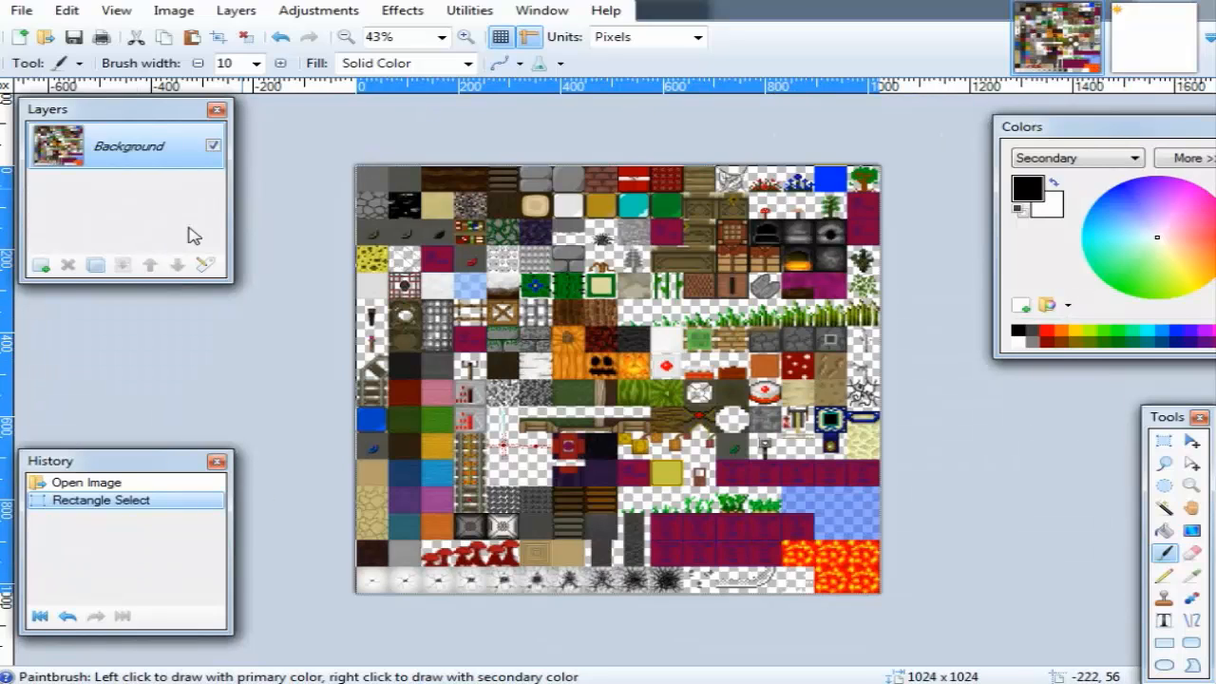
{"action": "scroll", "coordinate": [158, 226], "scroll_direction": "up", "scroll_amount": 9}
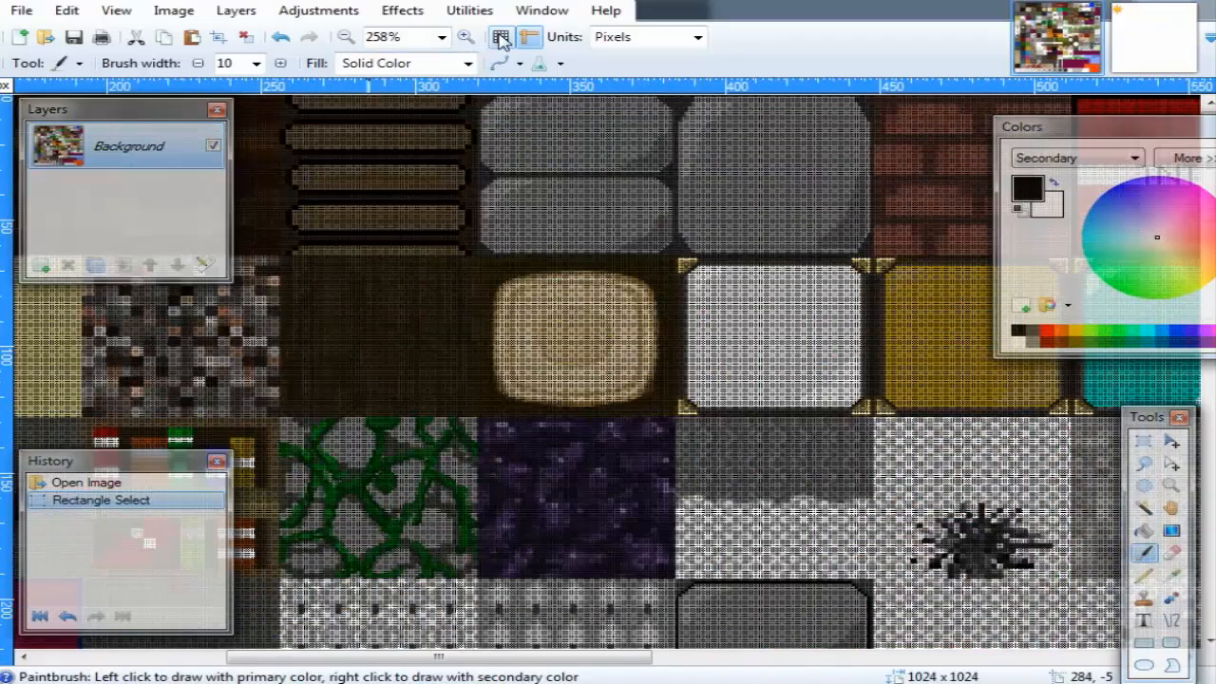
Turn off the pixel grid and move the Layers window toward the middle of the canvas.
{"action": "left_click", "coordinate": [501, 36]}
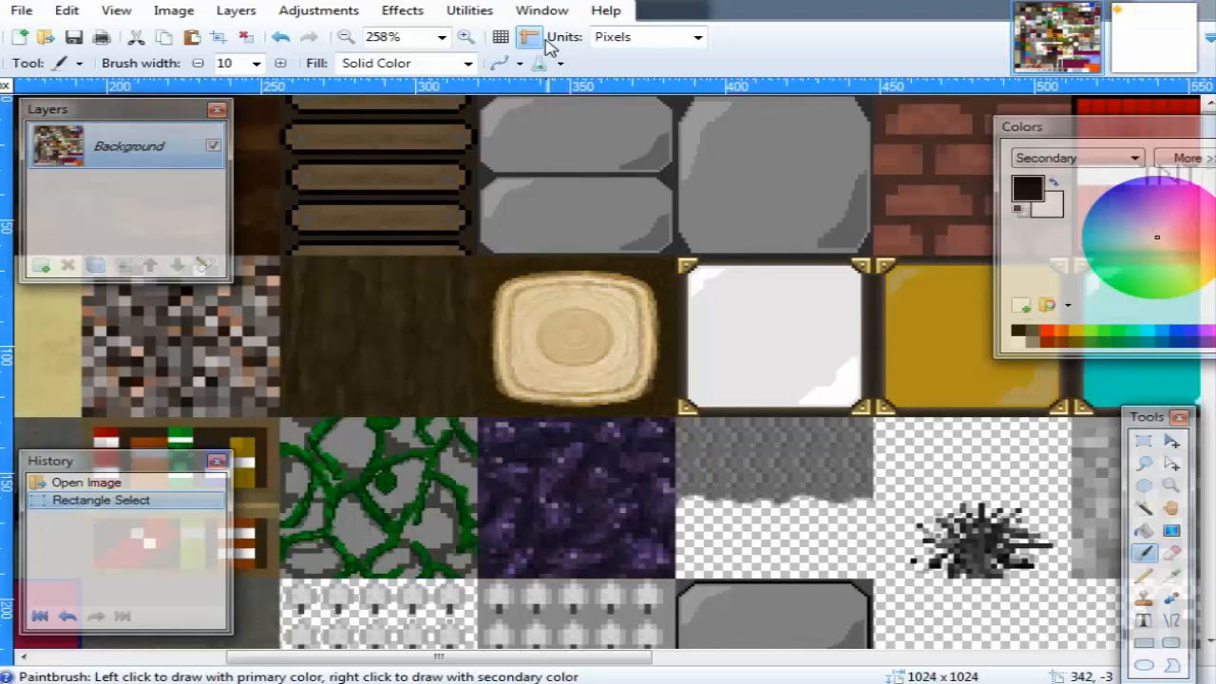
{"action": "scroll", "coordinate": [482, 183], "scroll_direction": "left", "scroll_amount": 5}
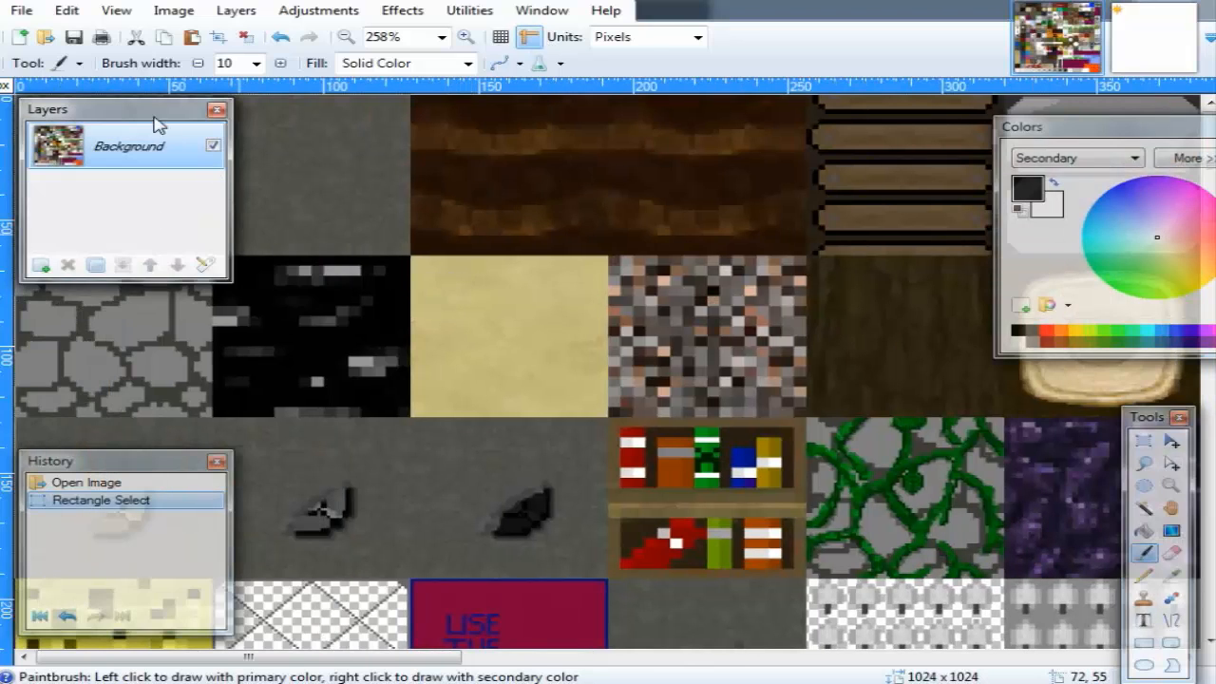
{"action": "left_click_drag", "start_coordinate": [155, 120], "coordinate": [684, 231]}
Select the black coal block tile as a 64 x 64 pixel area with Rectangle Select.
{"action": "scroll", "coordinate": [262, 311], "scroll_direction": "up", "scroll_amount": 4}
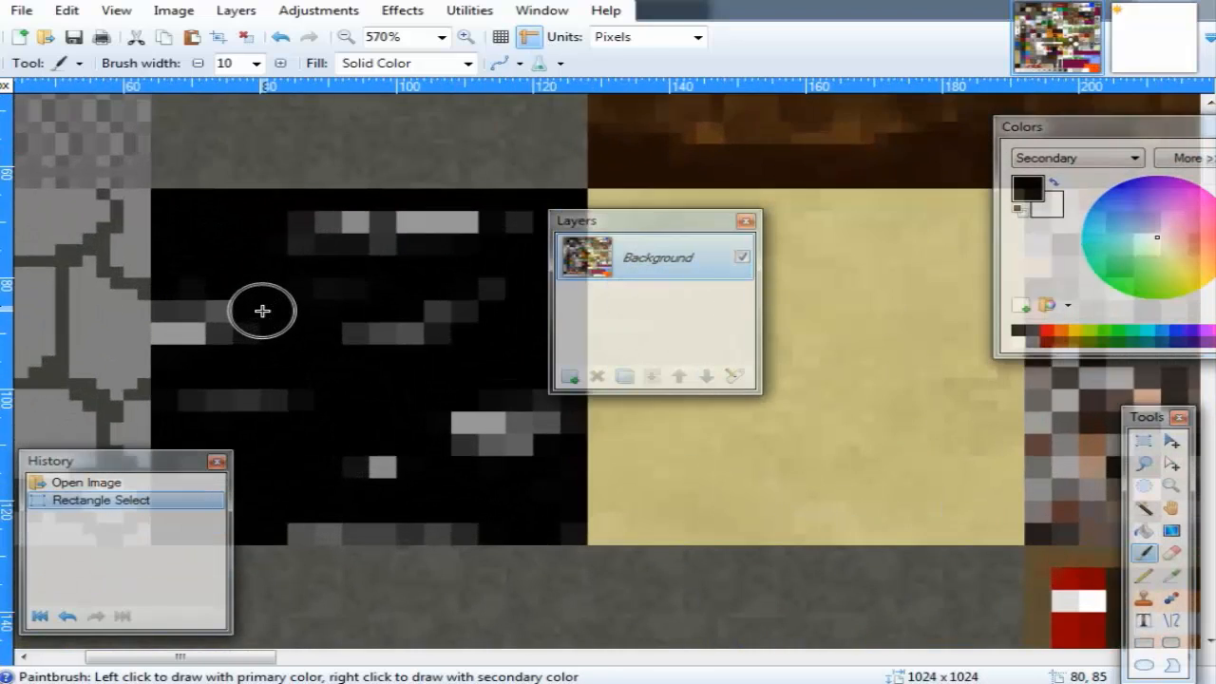
{"action": "scroll", "coordinate": [262, 311], "scroll_direction": "right", "scroll_amount": 3}
{"action": "scroll", "coordinate": [262, 310], "scroll_direction": "left", "scroll_amount": 1}
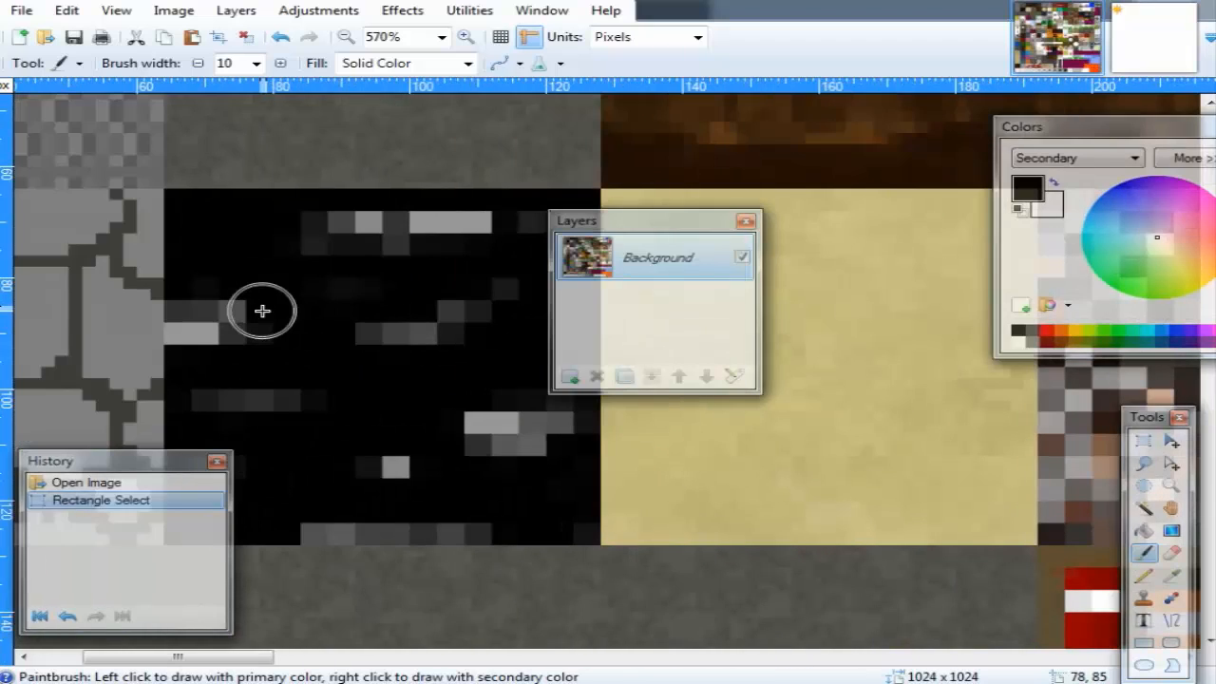
{"action": "key", "text": "s"}
{"action": "left_click_drag", "start_coordinate": [164, 189], "coordinate": [602, 545]}
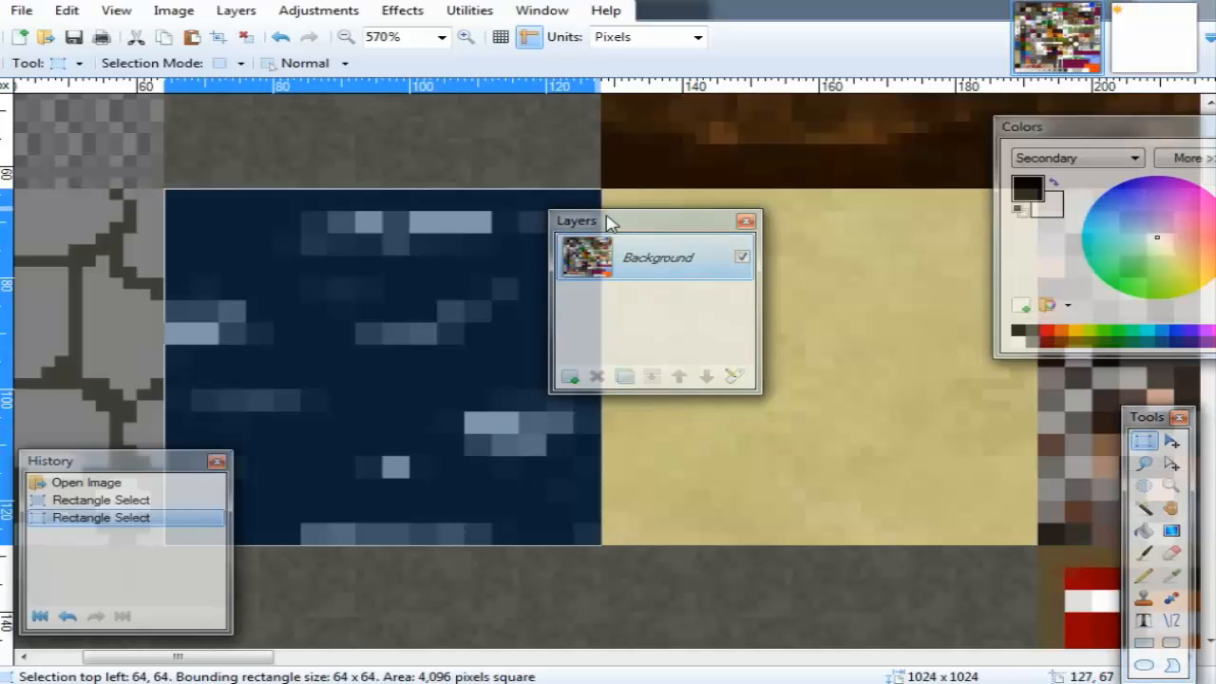
Move the Layers and History windows clear of the selected black tile.
{"action": "left_click_drag", "start_coordinate": [608, 223], "coordinate": [805, 220]}
{"action": "left_click_drag", "start_coordinate": [158, 465], "coordinate": [957, 388]}
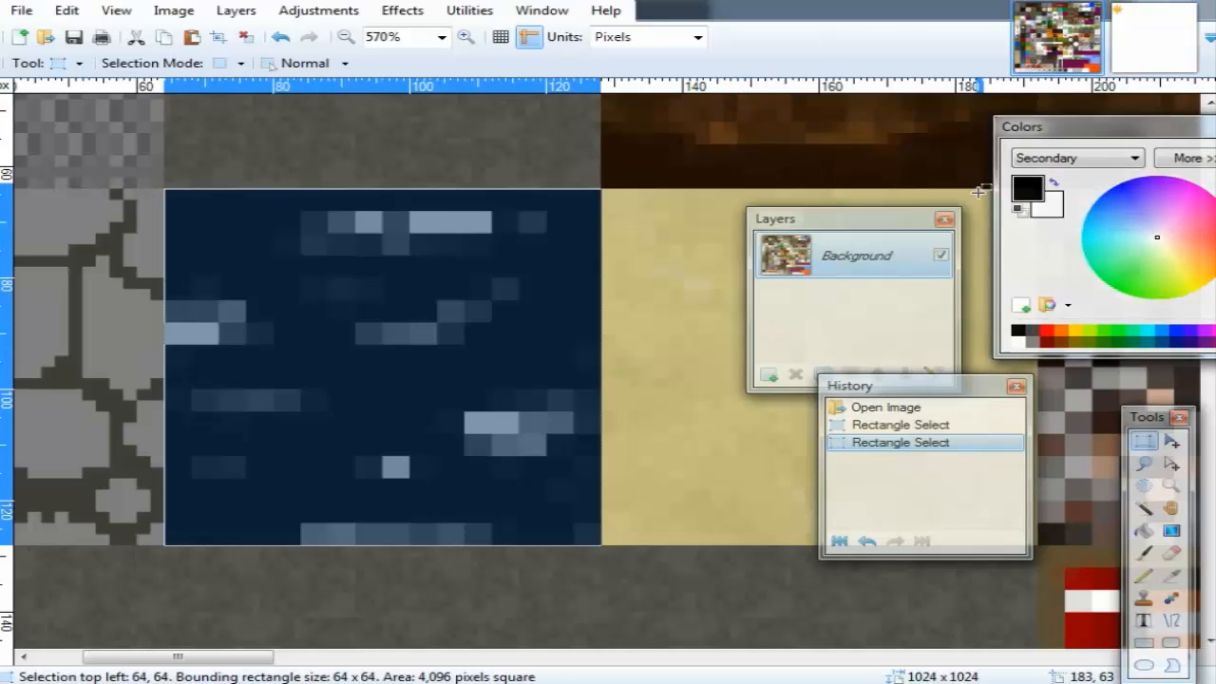
{"action": "left_click_drag", "start_coordinate": [811, 216], "coordinate": [712, 169]}
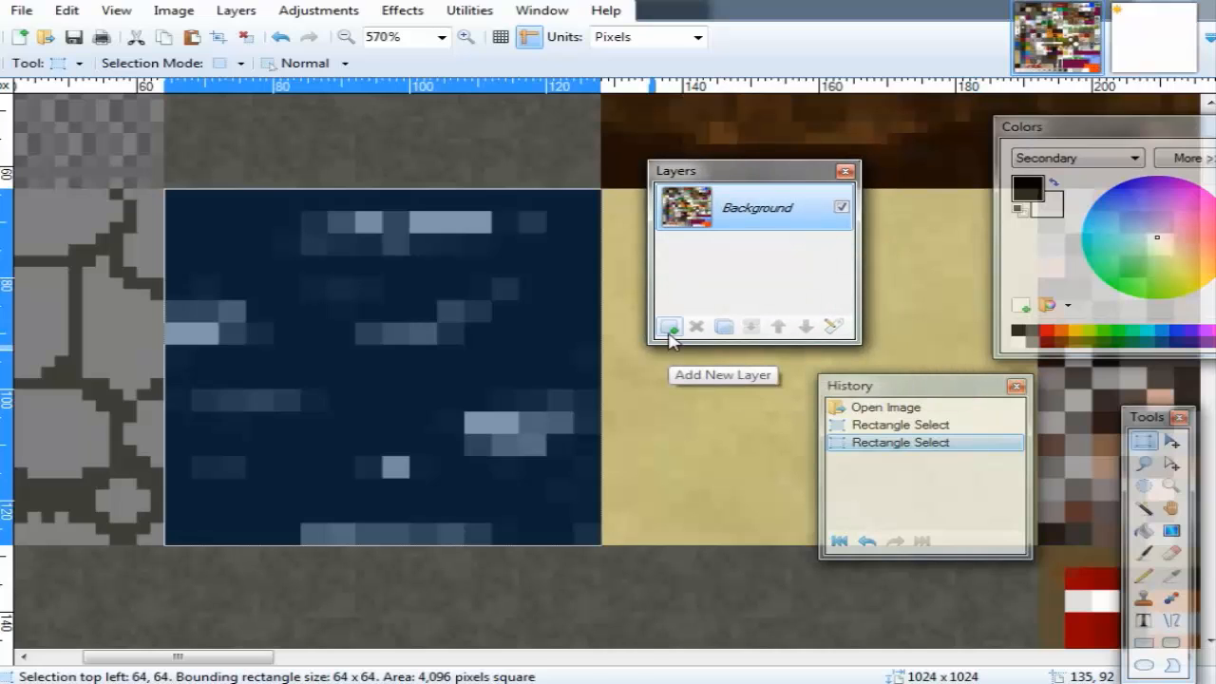
Add a new layer above the texture sheet and hide the Background layer, toggling its visibility to compare.
{"action": "left_click", "coordinate": [669, 328]}
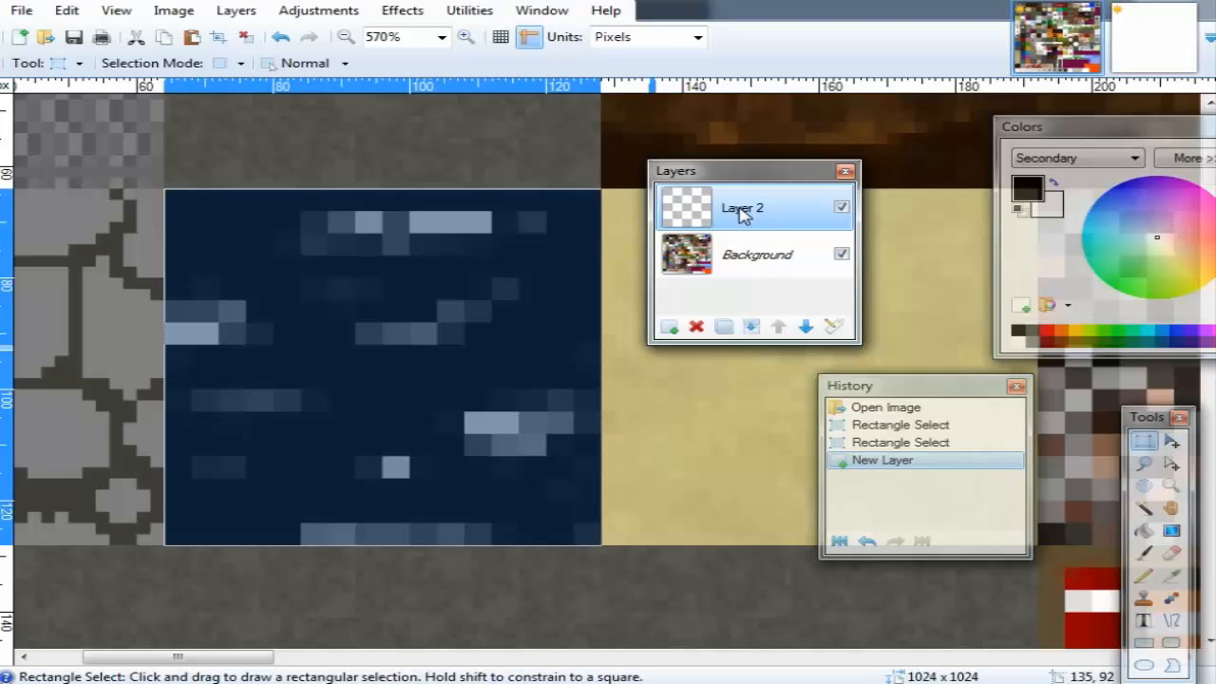
{"action": "left_click", "coordinate": [841, 254]}
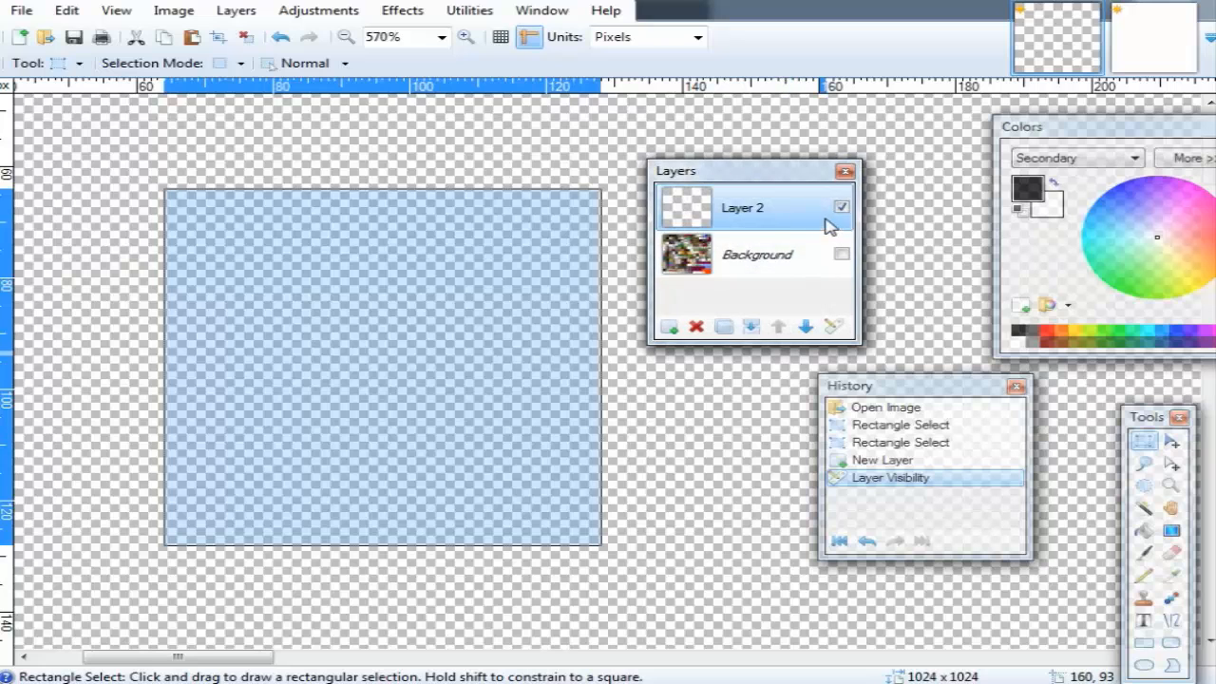
{"action": "left_click", "coordinate": [841, 254]}
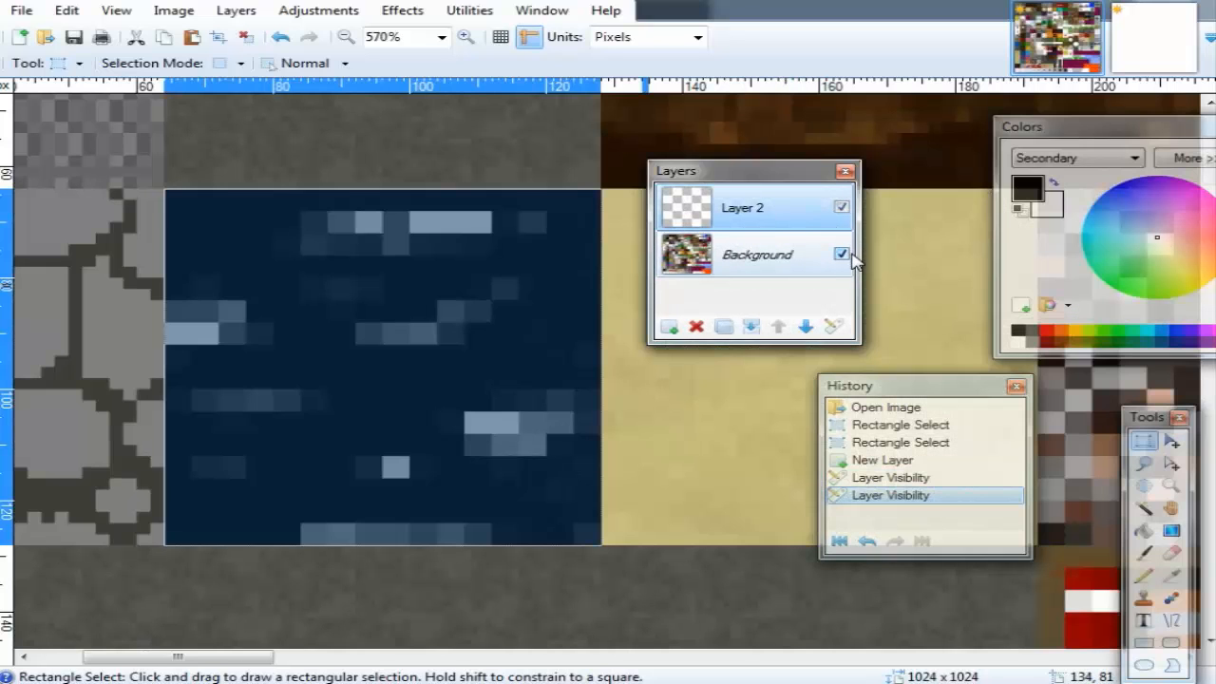
{"action": "left_click", "coordinate": [842, 255]}
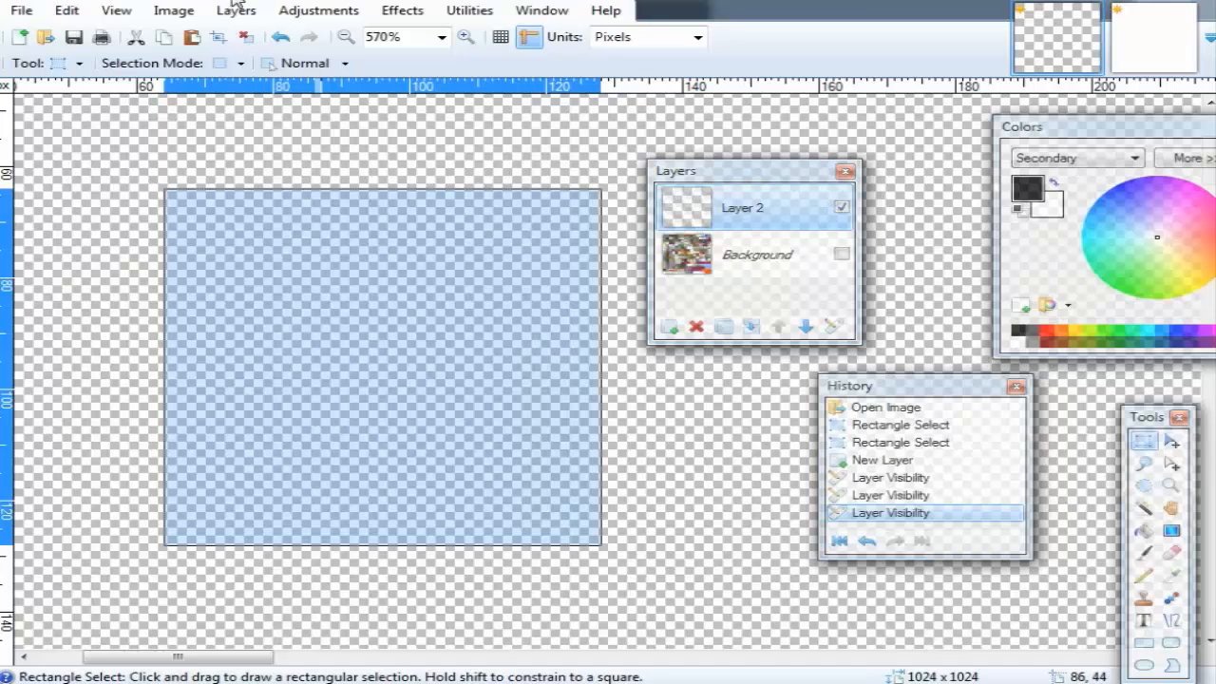
Paste the copied black tile onto Layer 2 and briefly show the Background layer to compare their alignment.
{"action": "left_click", "coordinate": [192, 38]}
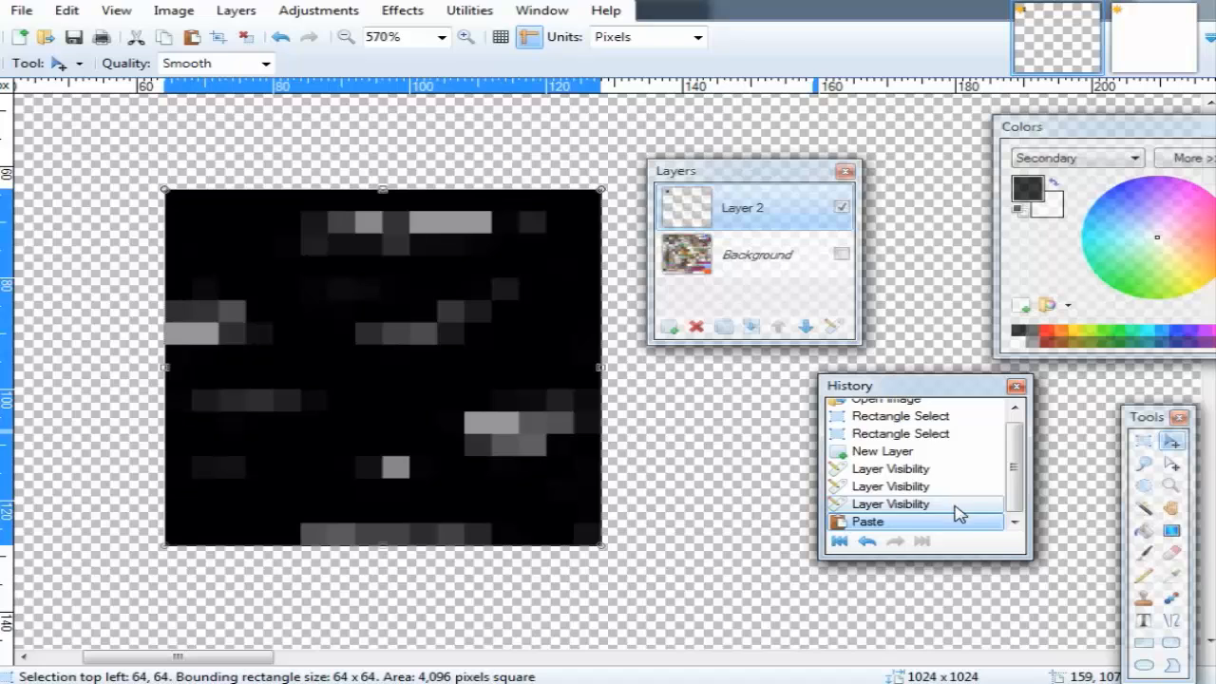
{"action": "left_click", "coordinate": [839, 257]}
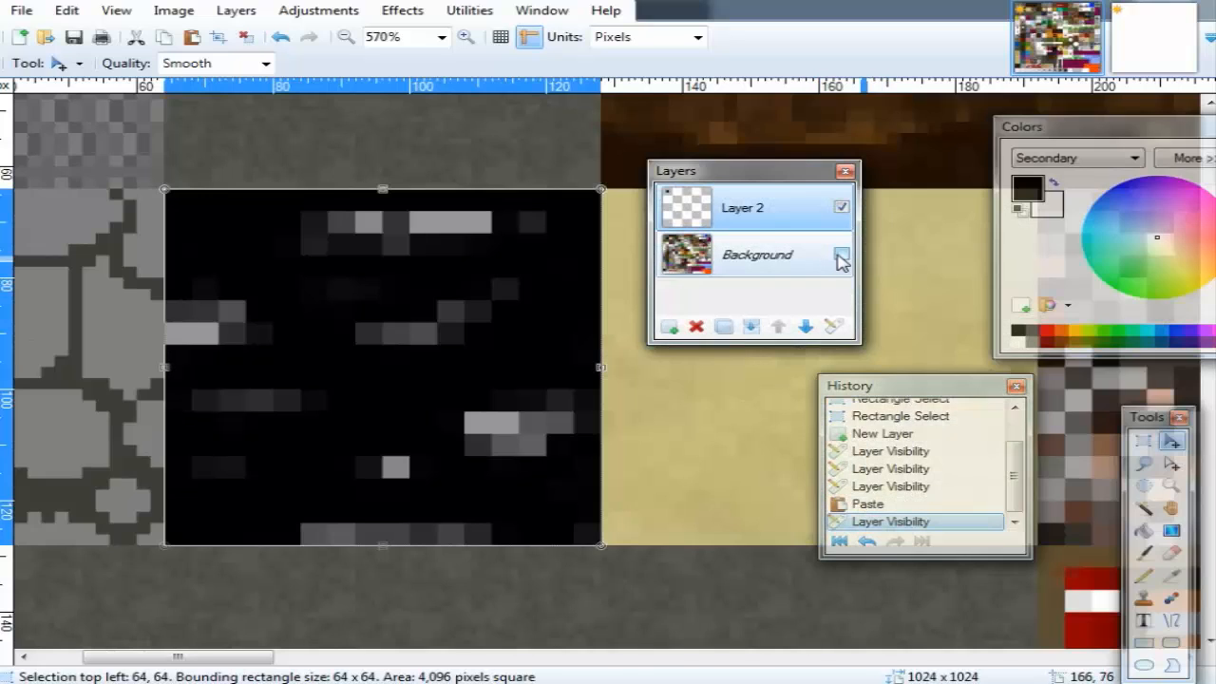
{"action": "left_click", "coordinate": [840, 256]}
Set the secondary color to red and paint a short dark stroke and a large red X across the tile with the Paintbrush.
{"action": "key", "text": "e"}
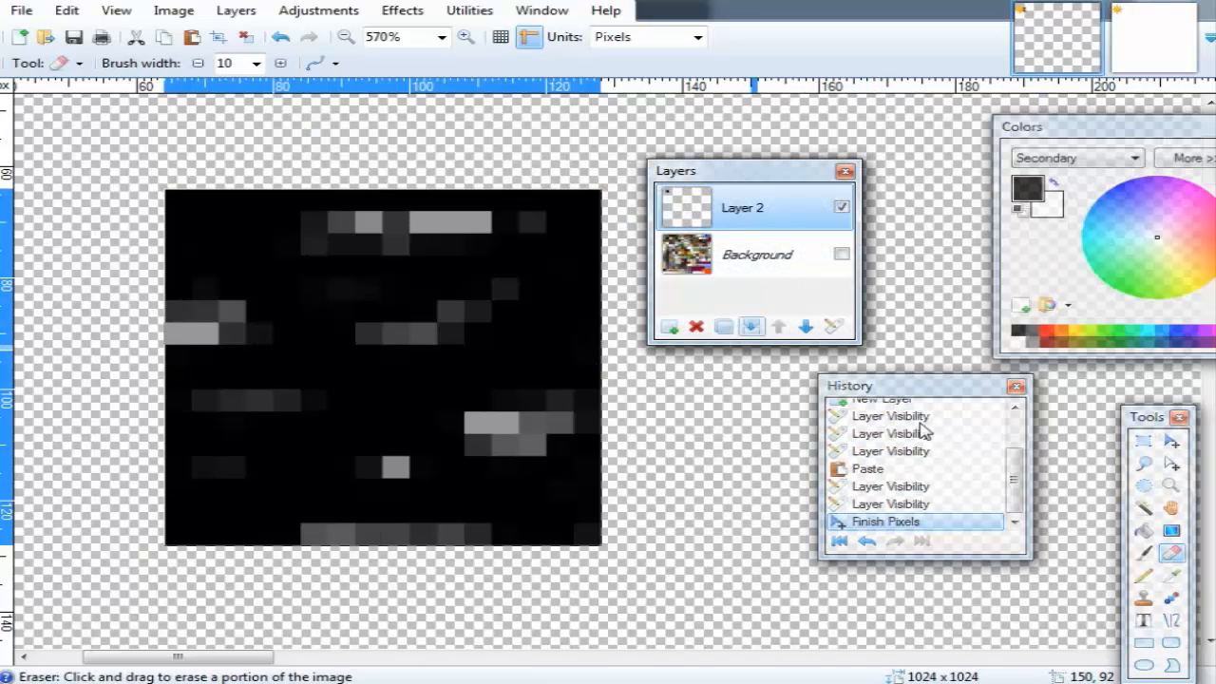
{"action": "left_click", "coordinate": [1142, 555]}
{"action": "left_click", "coordinate": [1039, 331]}
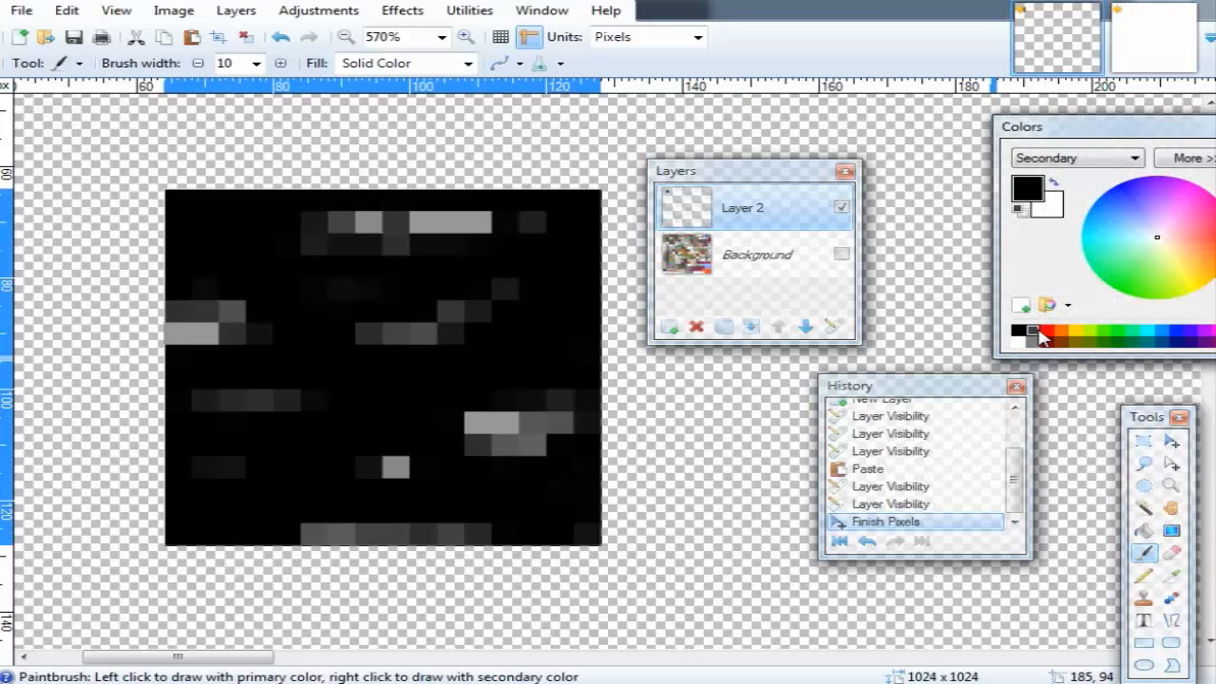
{"action": "right_click", "coordinate": [1051, 337]}
{"action": "left_click_drag", "start_coordinate": [244, 279], "coordinate": [315, 317]}
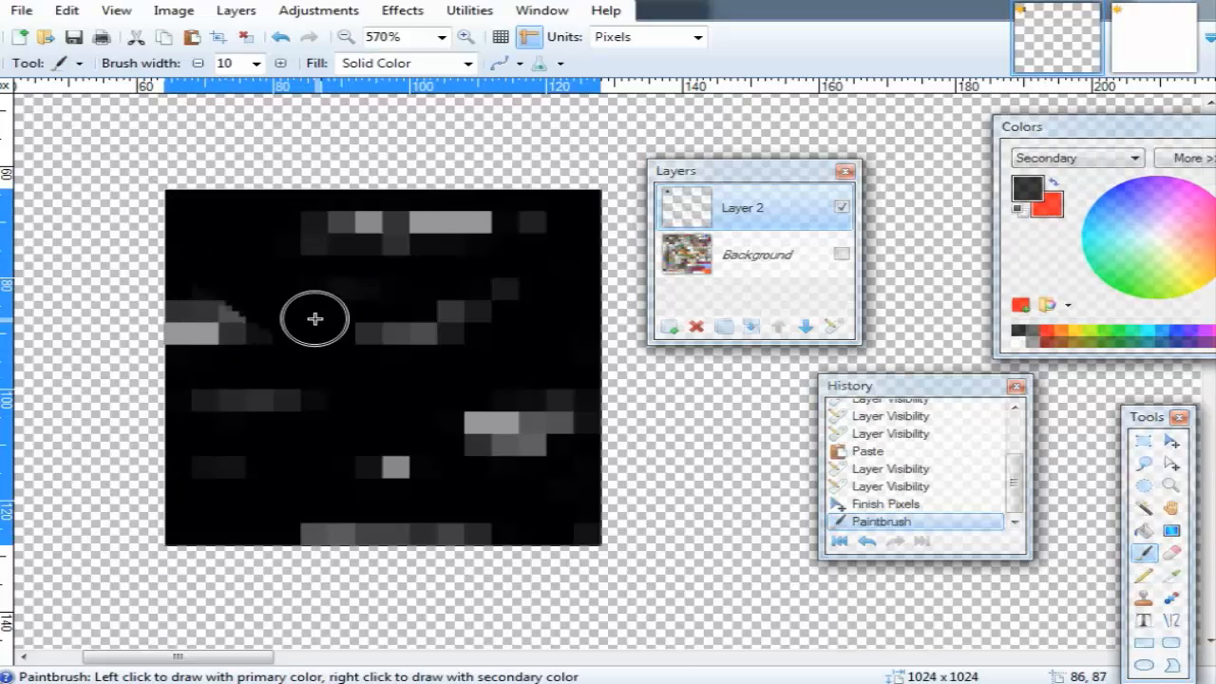
{"action": "mouse_move", "coordinate": [176, 201]}
{"action": "left_mouse_down"}
{"action": "mouse_move", "coordinate": [198, 263]}
{"action": "mouse_move", "coordinate": [340, 409]}
{"action": "mouse_move", "coordinate": [548, 549]}
{"action": "mouse_move", "coordinate": [596, 539]}
{"action": "left_mouse_up"}
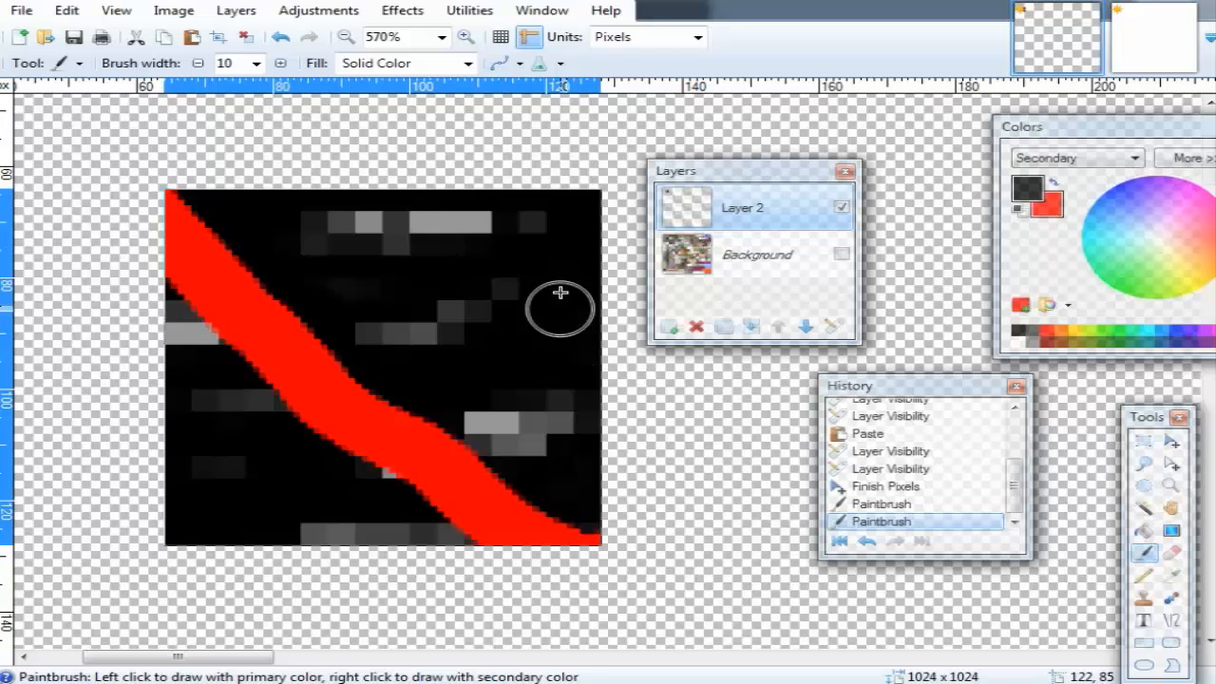
{"action": "mouse_move", "coordinate": [587, 202]}
{"action": "left_mouse_down"}
{"action": "mouse_move", "coordinate": [459, 382]}
{"action": "mouse_move", "coordinate": [179, 518]}
{"action": "left_mouse_up"}
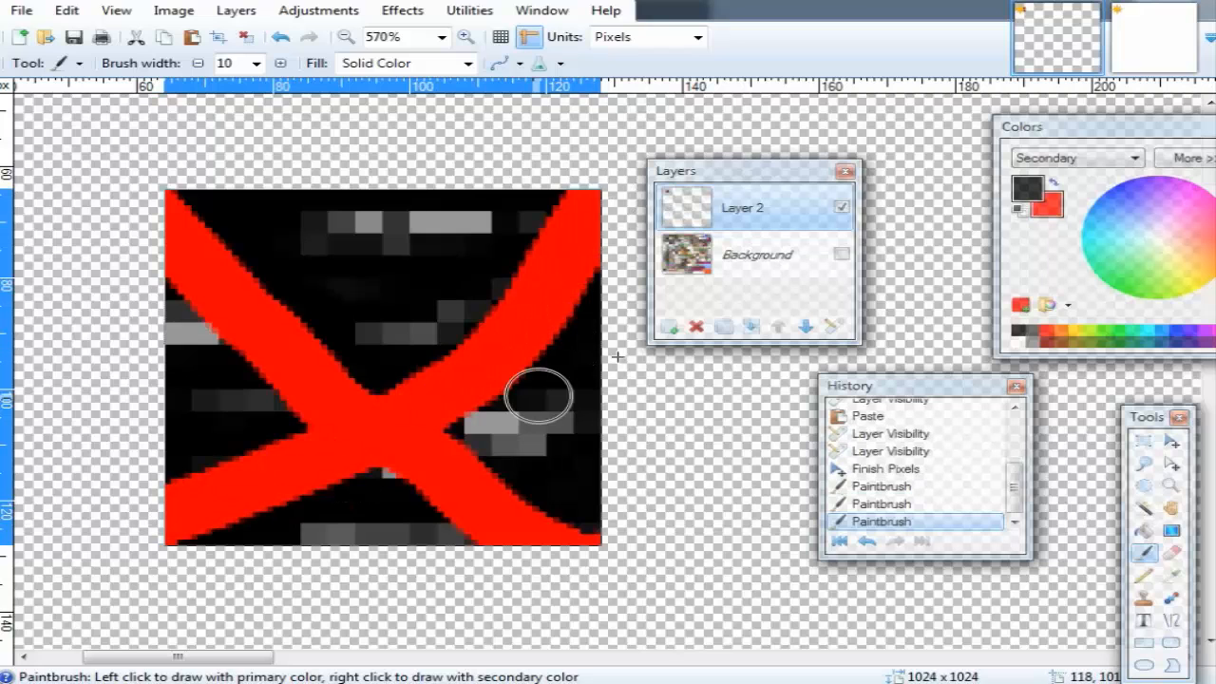
Hide Layer 2, show the Background layer, and examine the original black tile within the whole sheet and close up.
{"action": "left_click", "coordinate": [841, 208]}
{"action": "left_click", "coordinate": [841, 255]}
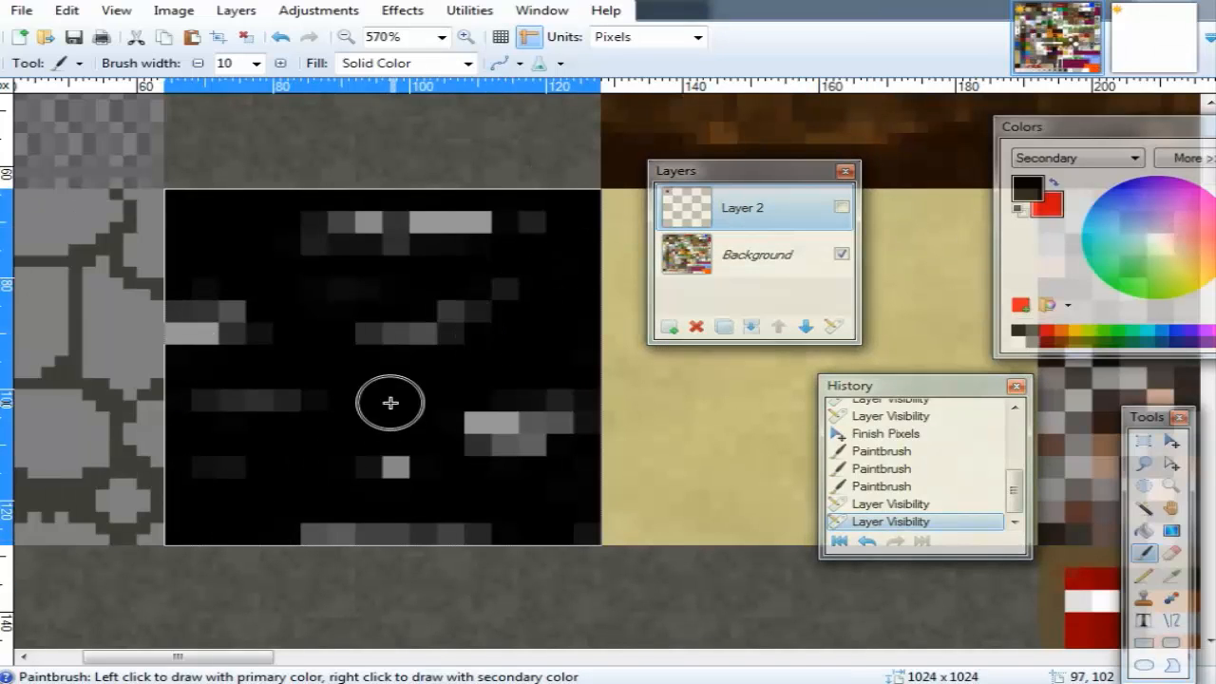
{"action": "scroll", "coordinate": [390, 402], "scroll_direction": "down", "scroll_amount": 5}
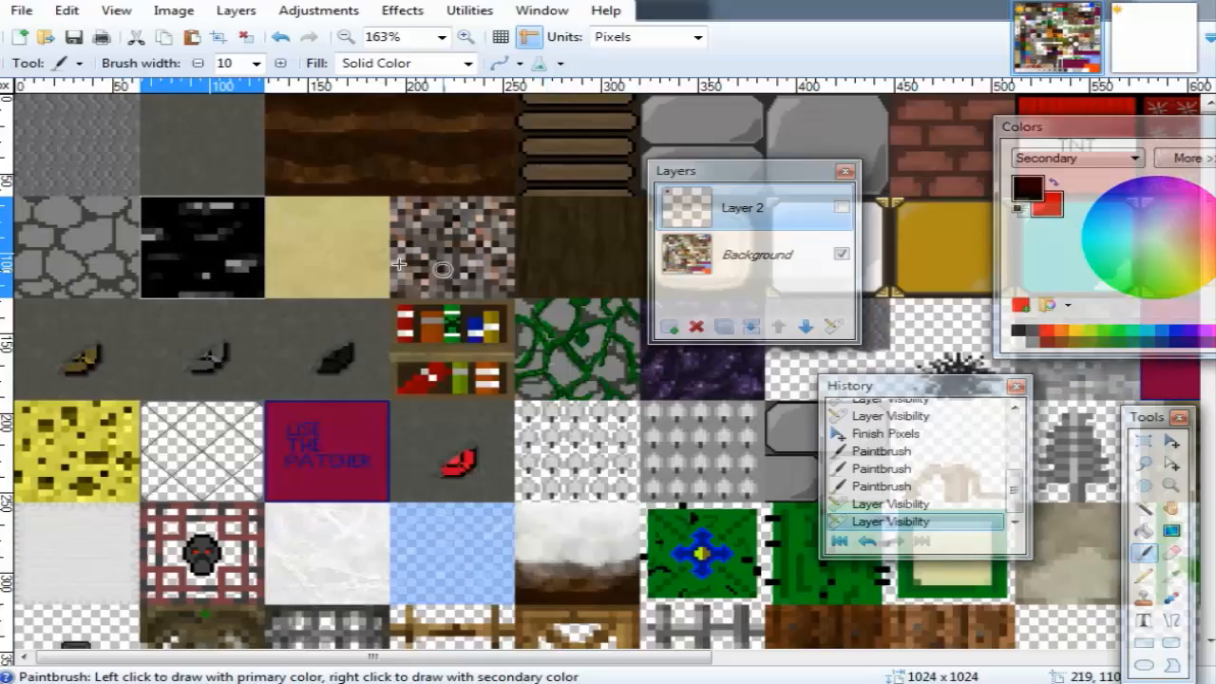
{"action": "scroll", "coordinate": [281, 280], "scroll_direction": "down", "scroll_amount": 3}
{"action": "scroll", "coordinate": [193, 358], "scroll_direction": "up", "scroll_amount": 6}
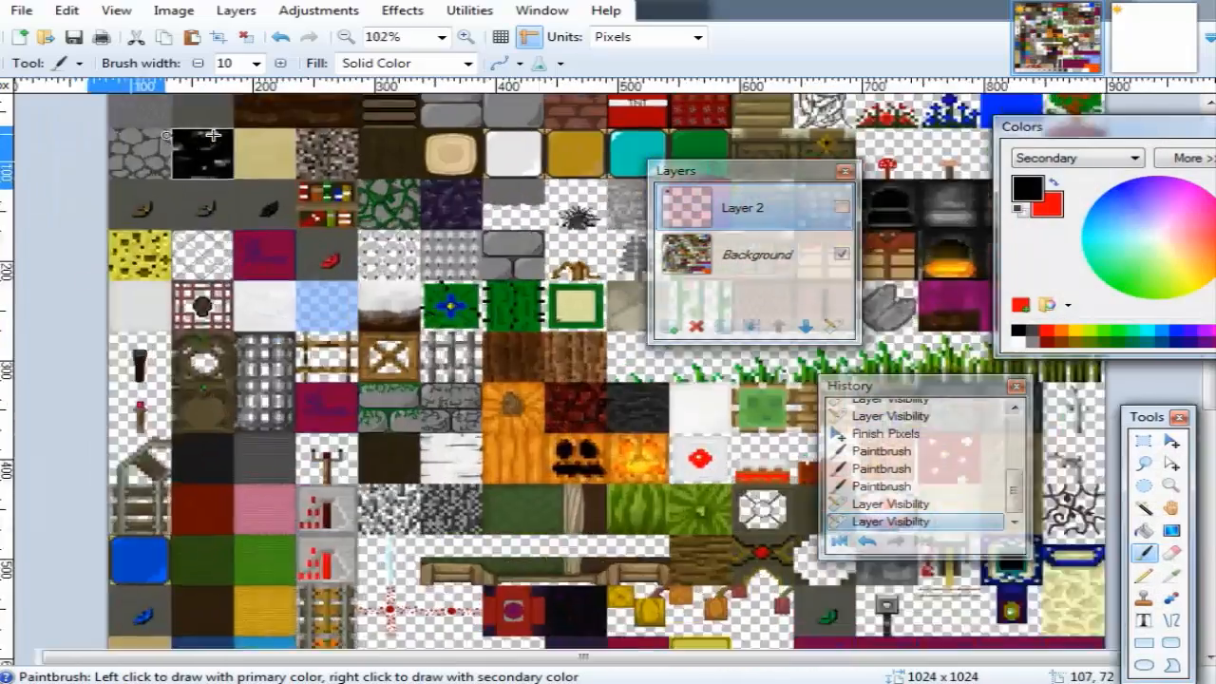
{"action": "scroll", "coordinate": [193, 358], "scroll_direction": "up", "scroll_amount": 3}
{"action": "scroll", "coordinate": [326, 399], "scroll_direction": "down", "scroll_amount": 2}
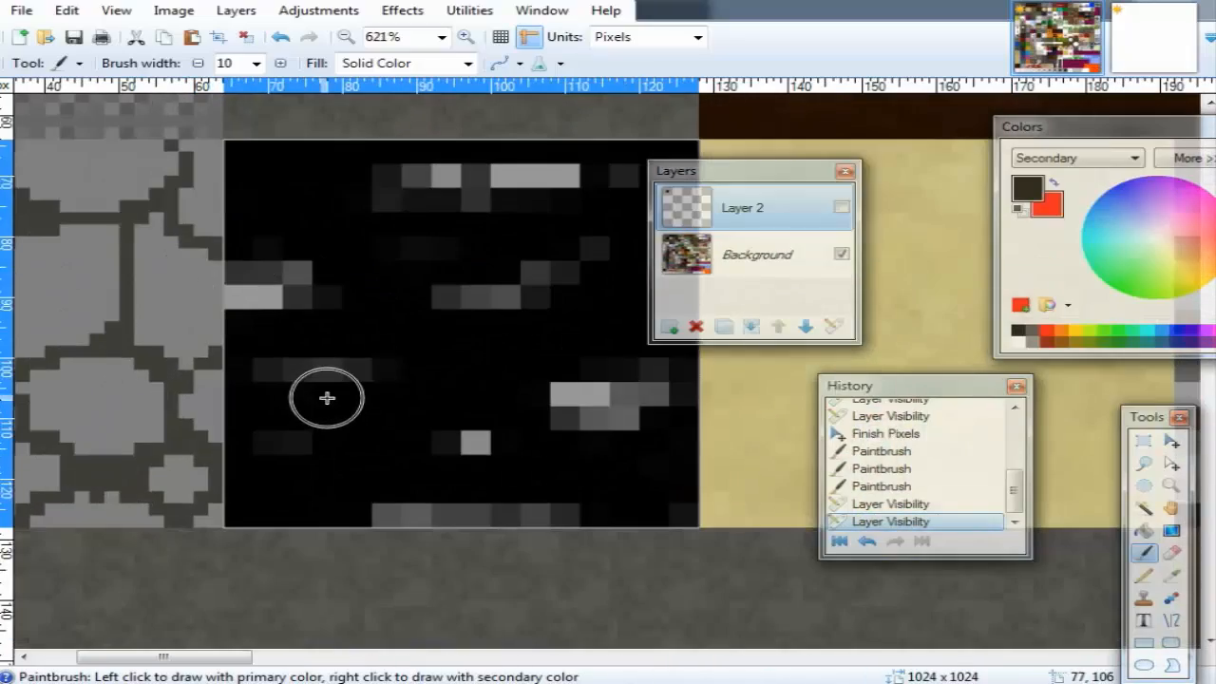
Show Layer 2 again, shift the Layers window aside, and move the crossed-out tile around the sheet and back over the original tile.
{"action": "left_click", "coordinate": [842, 208]}
{"action": "left_click_drag", "start_coordinate": [702, 171], "coordinate": [856, 161]}
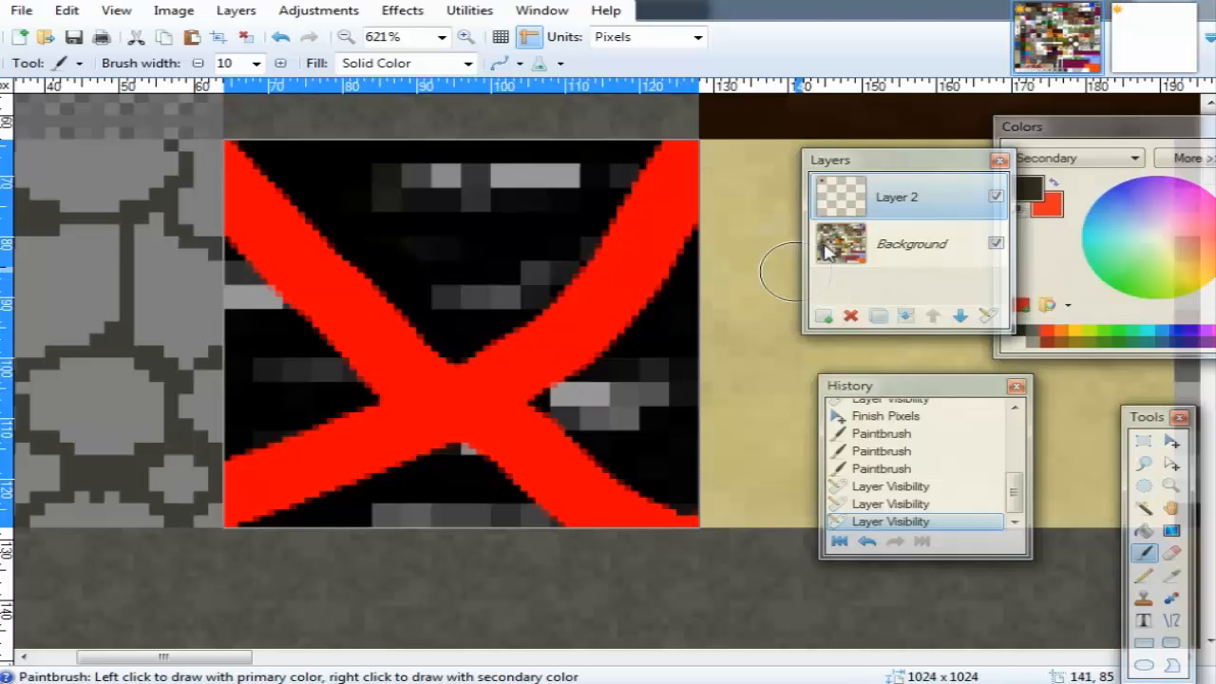
{"action": "left_click", "coordinate": [1174, 442]}
{"action": "left_click_drag", "start_coordinate": [406, 326], "coordinate": [824, 295]}
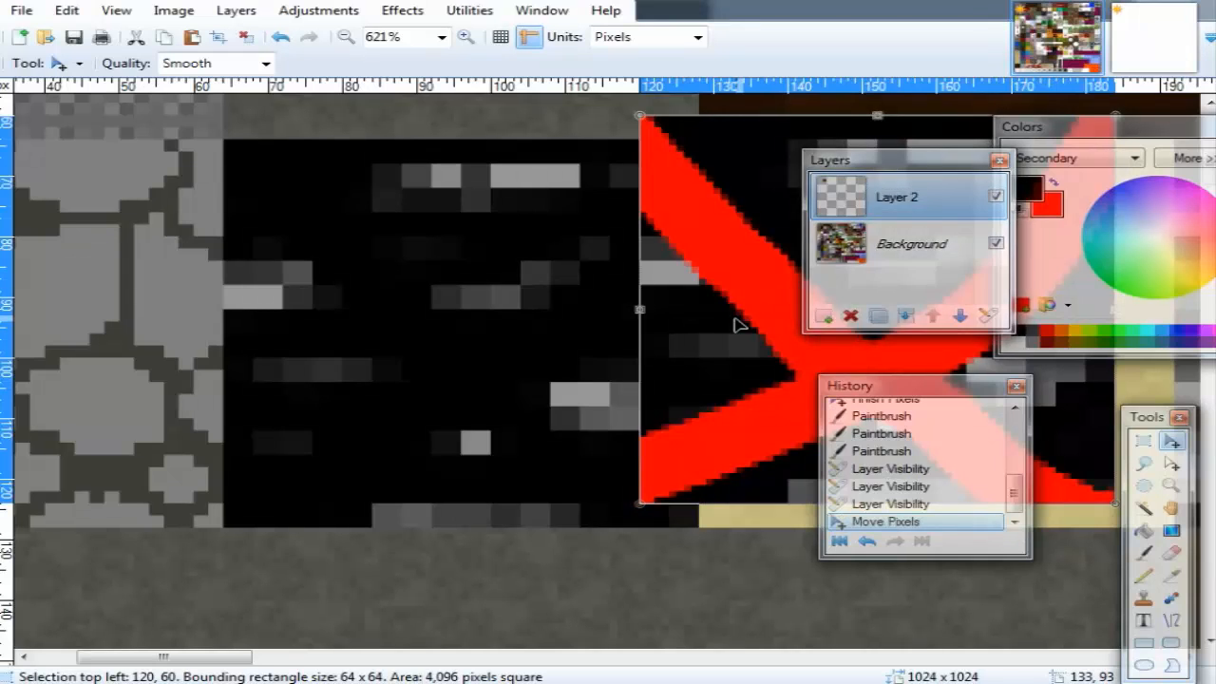
{"action": "left_click_drag", "start_coordinate": [739, 326], "coordinate": [818, 528]}
{"action": "left_click_drag", "start_coordinate": [857, 595], "coordinate": [313, 486]}
{"action": "left_click_drag", "start_coordinate": [301, 477], "coordinate": [363, 370]}
{"action": "scroll", "coordinate": [364, 371], "scroll_direction": "down", "scroll_amount": 8}
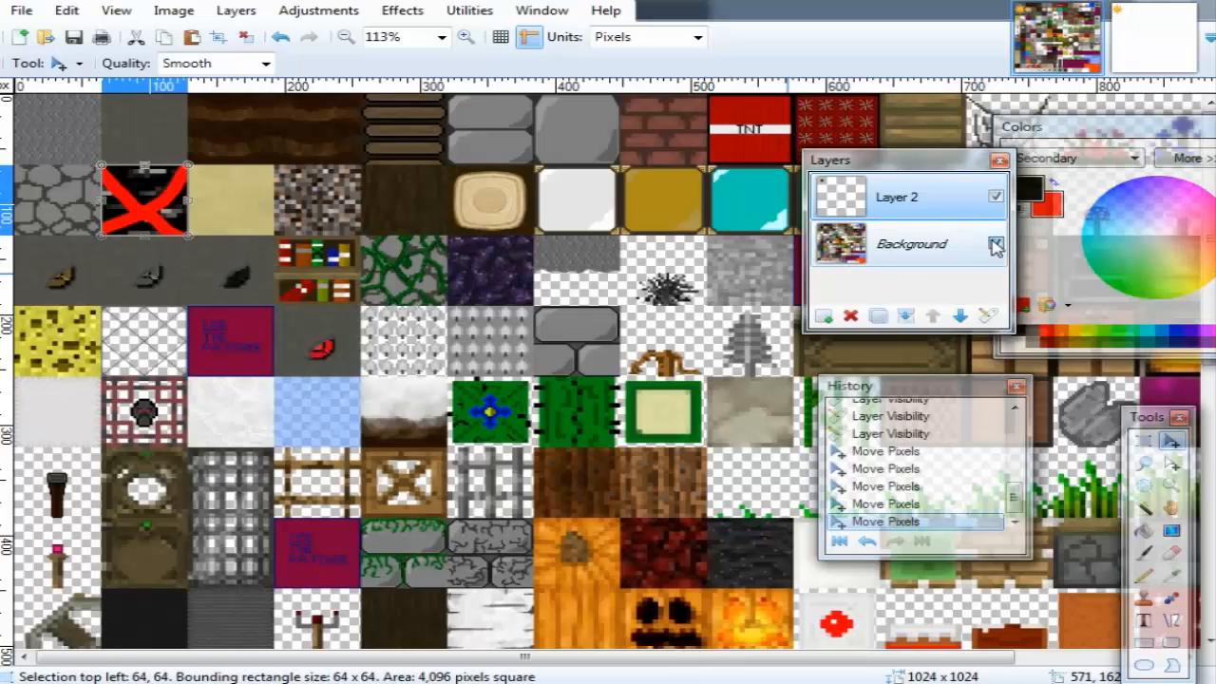
Hide the Background layer, deselect, and erase the crossed-out tile from Layer 2, enlarging the Eraser width to 20.
{"action": "left_click", "coordinate": [996, 243]}
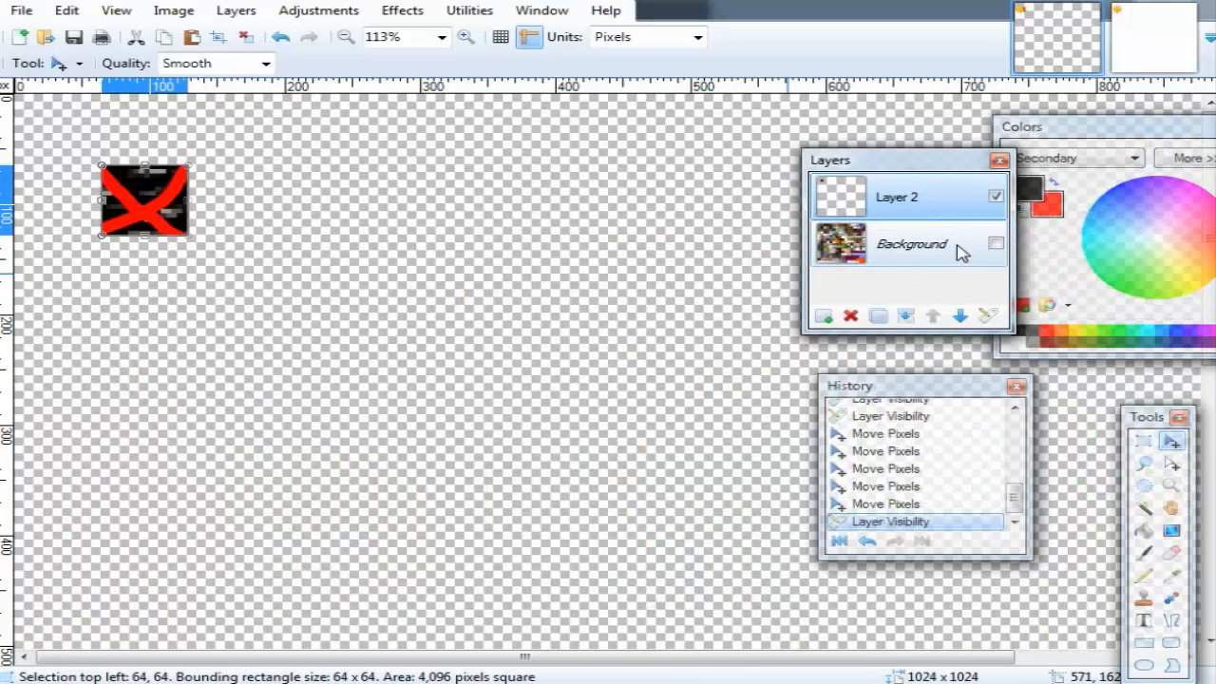
{"action": "left_click", "coordinate": [1172, 552]}
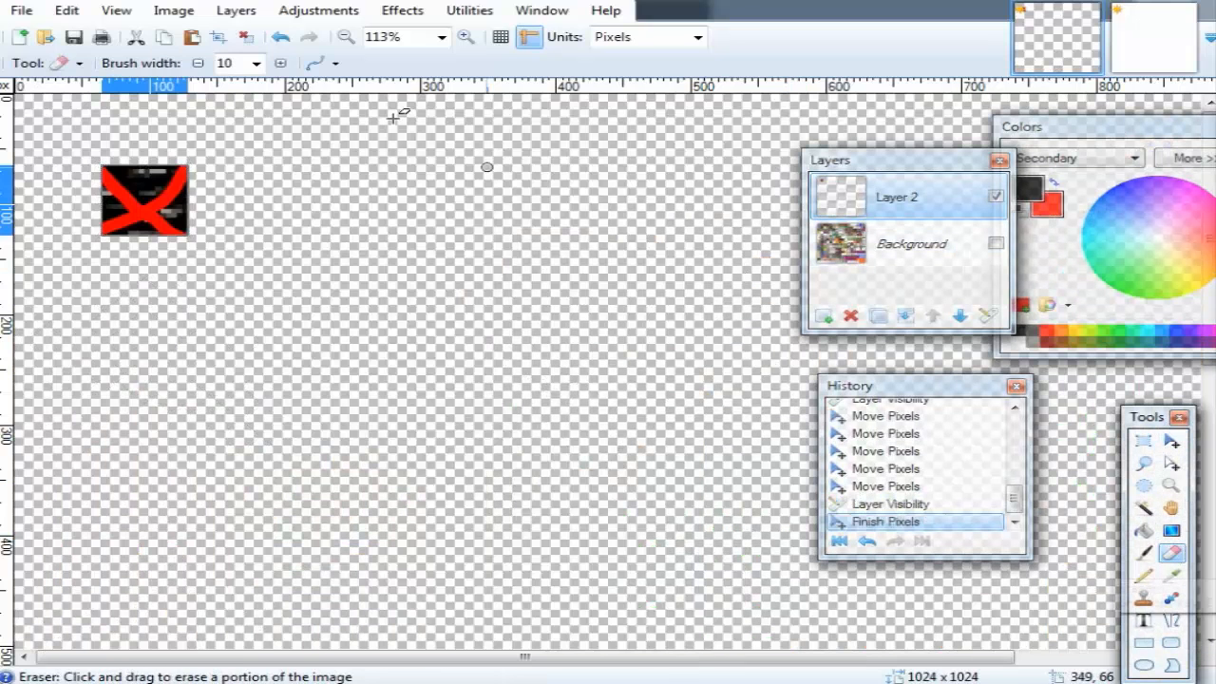
{"action": "left_click", "coordinate": [249, 40]}
{"action": "mouse_move", "coordinate": [205, 166]}
{"action": "left_mouse_down"}
{"action": "mouse_move", "coordinate": [103, 170]}
{"action": "mouse_move", "coordinate": [186, 185]}
{"action": "left_mouse_up"}
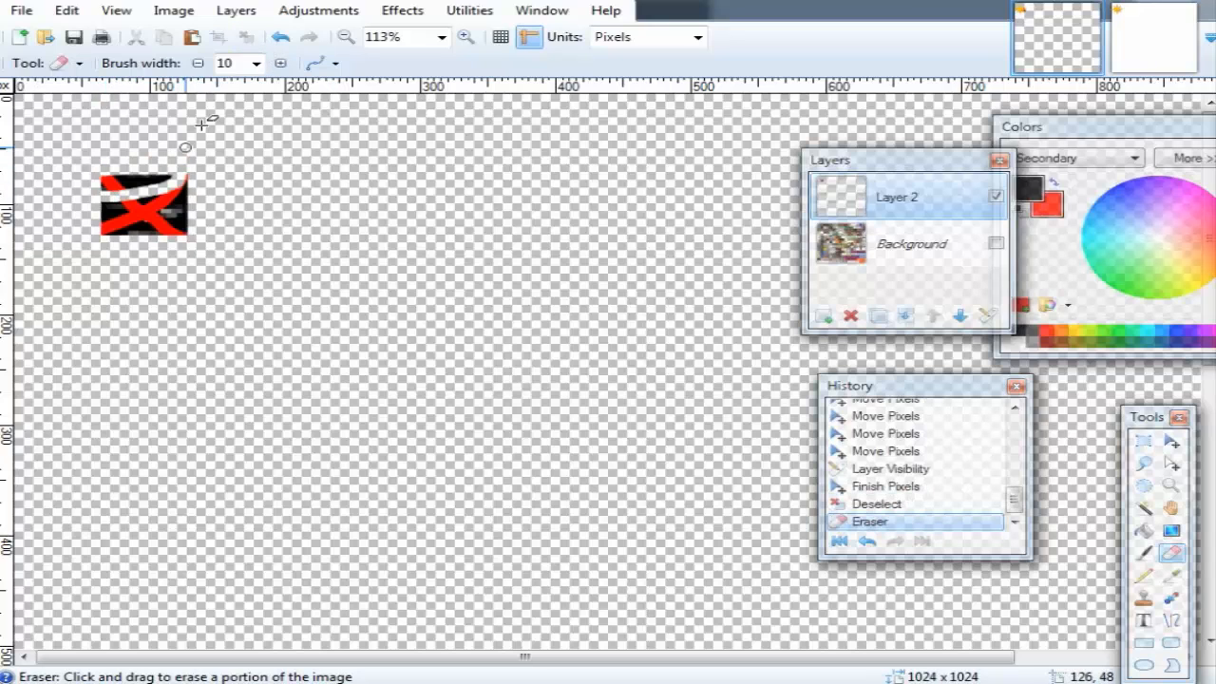
{"action": "left_click", "coordinate": [280, 63]}
{"action": "mouse_move", "coordinate": [190, 228]}
{"action": "left_mouse_down"}
{"action": "mouse_move", "coordinate": [100, 204]}
{"action": "mouse_move", "coordinate": [220, 205]}
{"action": "left_mouse_up"}
View the whole emptied layer and show the Background layer again.
{"action": "scroll", "coordinate": [203, 209], "scroll_direction": "down", "scroll_amount": 5}
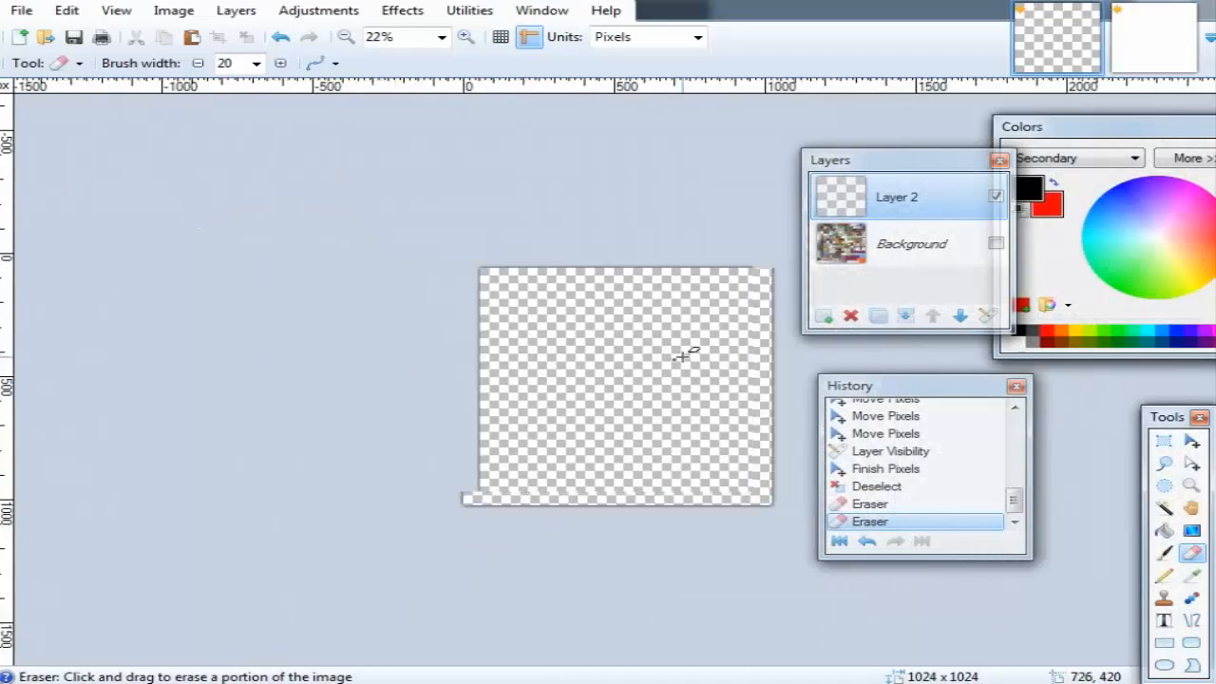
{"action": "scroll", "coordinate": [447, 307], "scroll_direction": "up", "scroll_amount": 3}
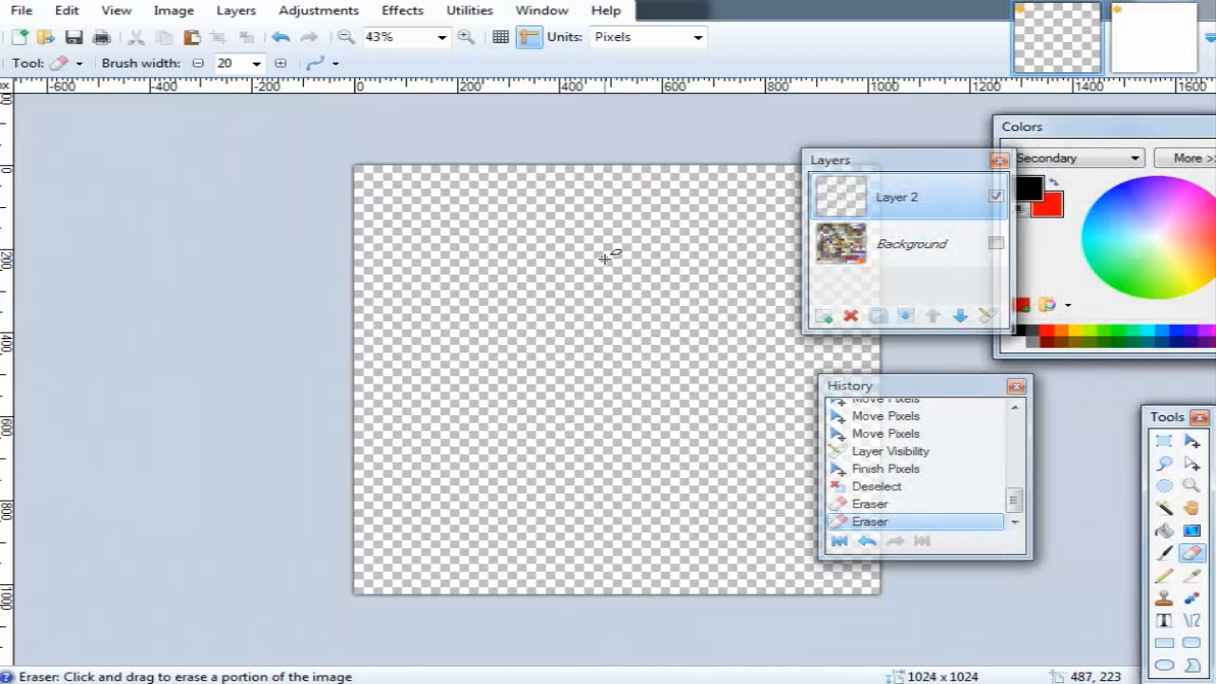
{"action": "left_click", "coordinate": [994, 243]}
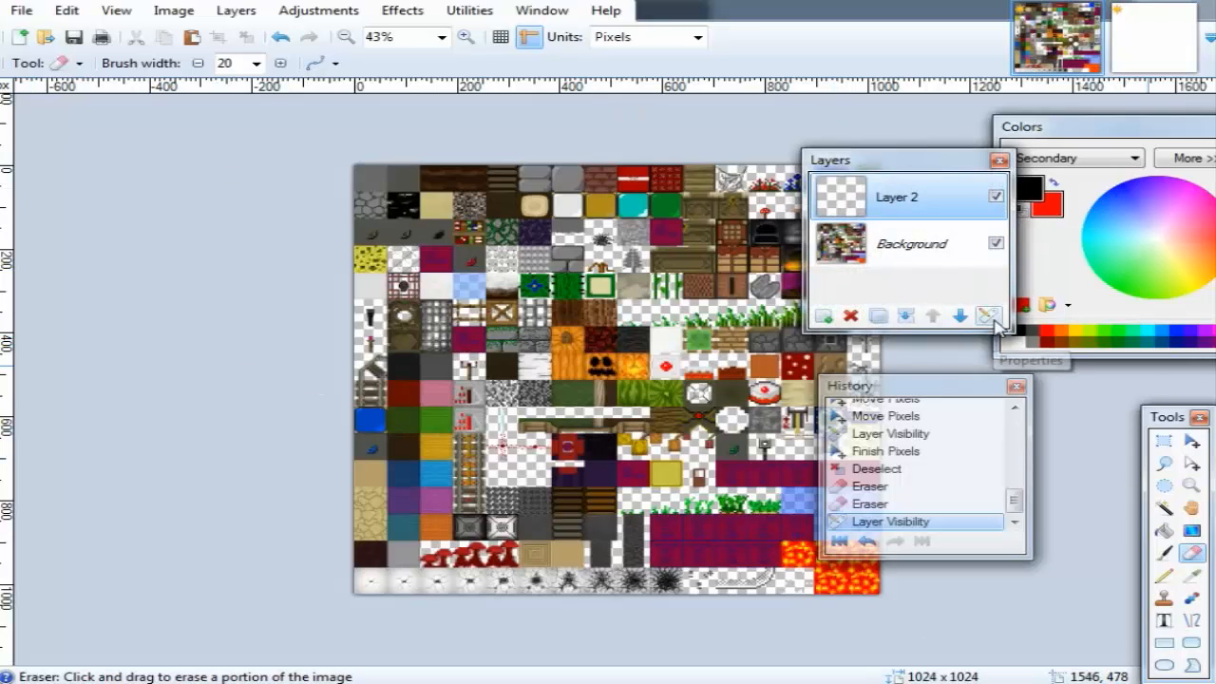
Move the Layers window beside the texture sheet and merge Layer 2 down into the Background layer.
{"action": "left_click", "coordinate": [1017, 291]}
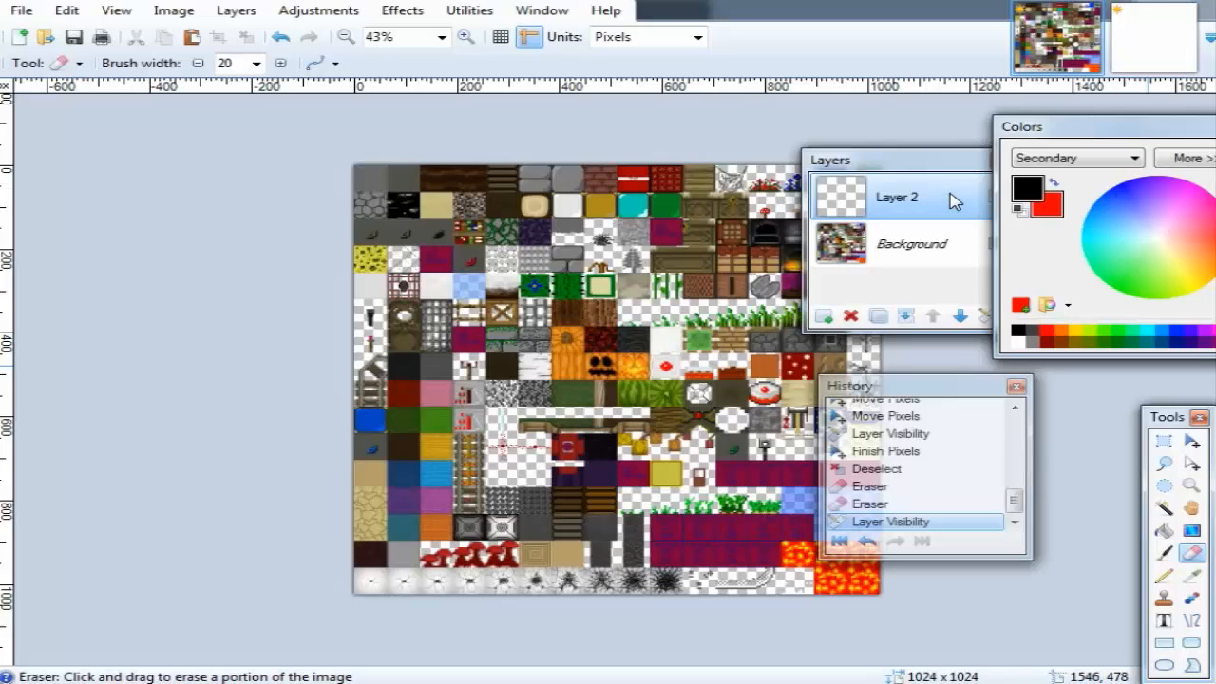
{"action": "left_click_drag", "start_coordinate": [917, 169], "coordinate": [242, 201]}
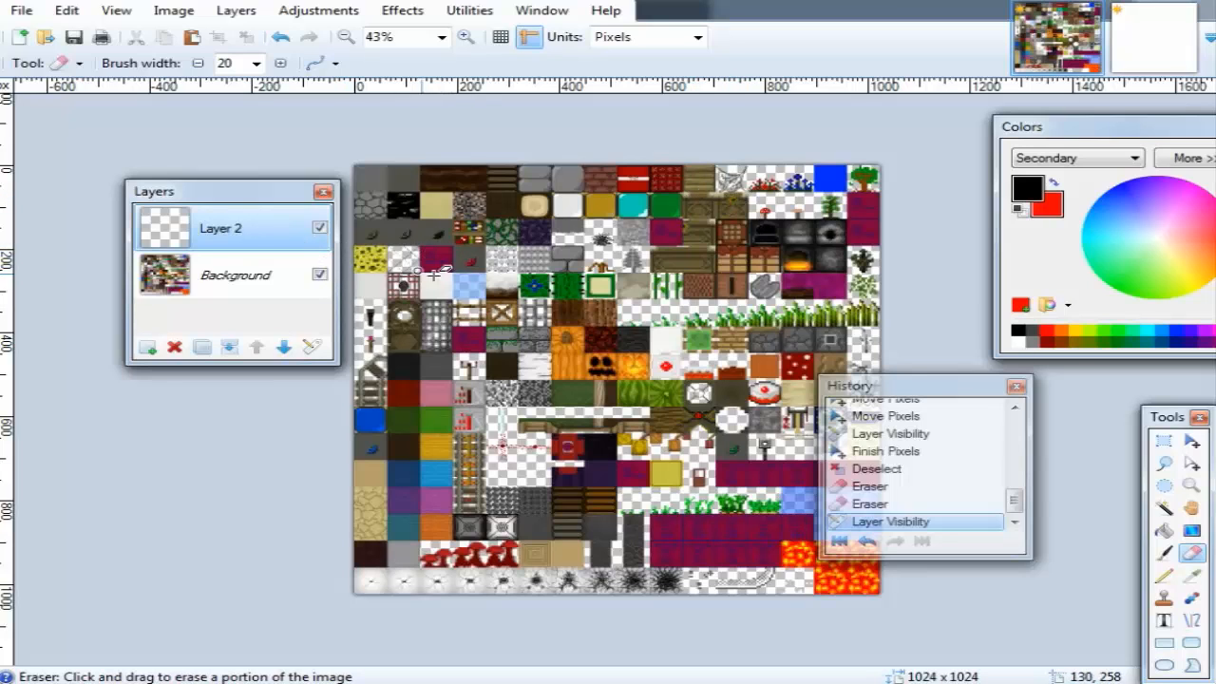
{"action": "scroll", "coordinate": [492, 274], "scroll_direction": "up", "scroll_amount": 1}
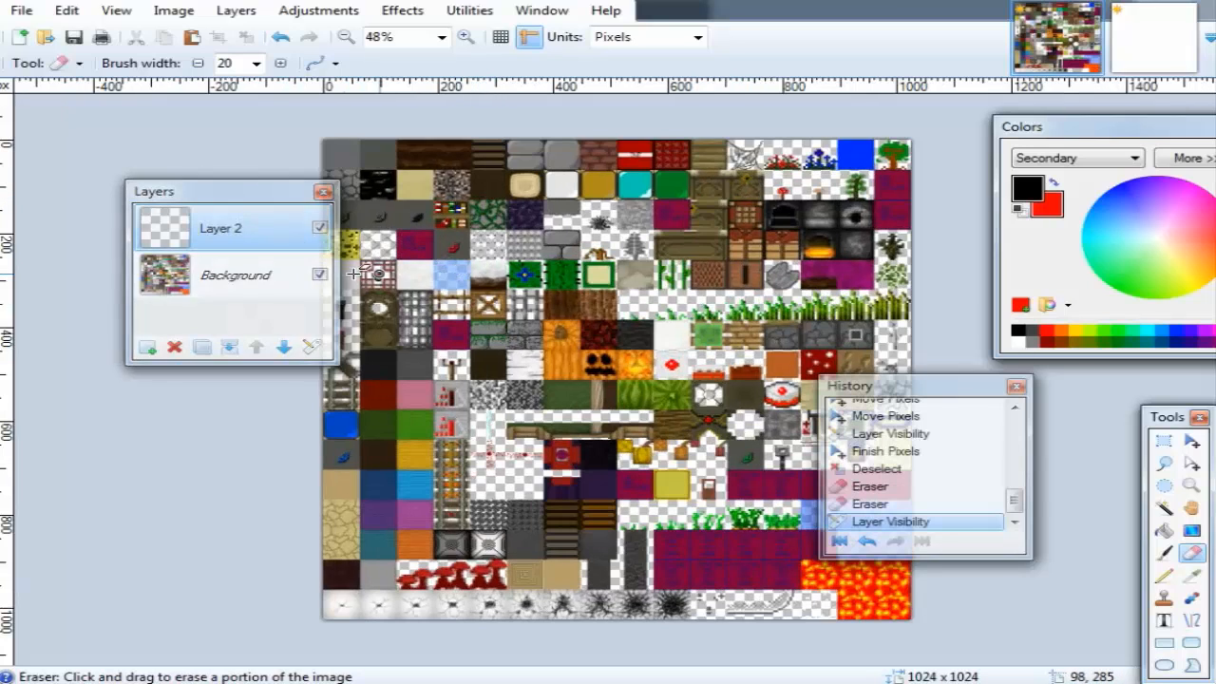
{"action": "left_click", "coordinate": [231, 349]}
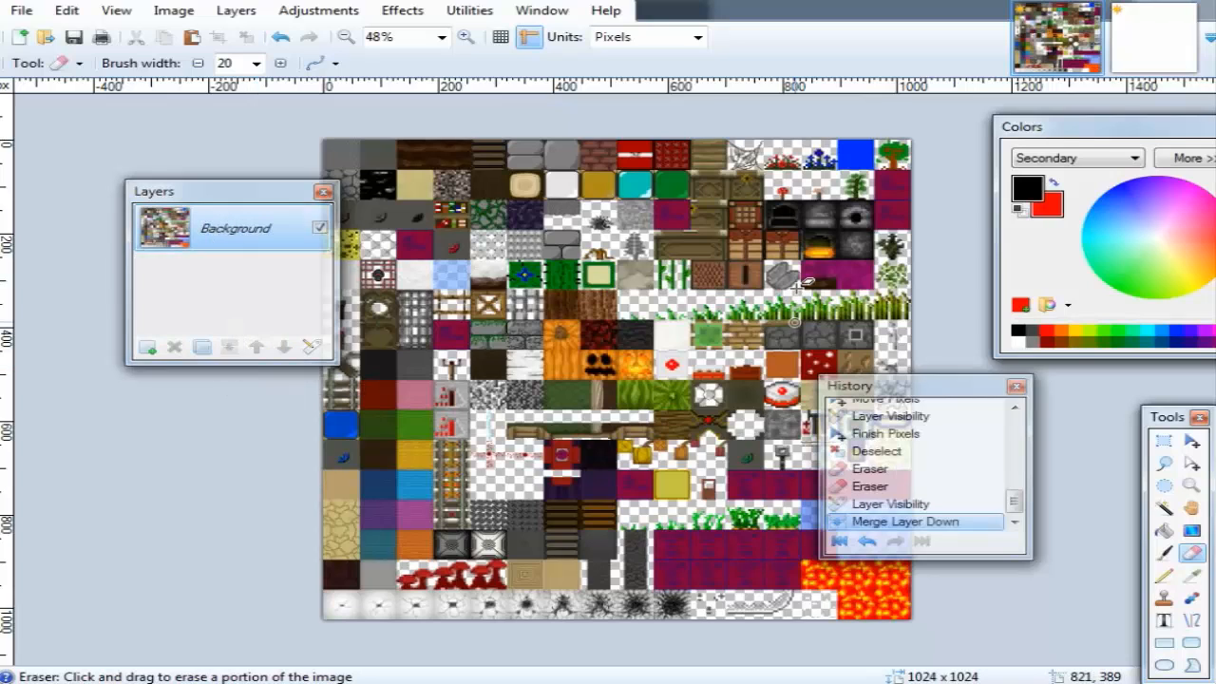
Add two new layers above the Background layer and make Layer 2 the active one.
{"action": "left_click", "coordinate": [150, 349]}
{"action": "left_click", "coordinate": [150, 349]}
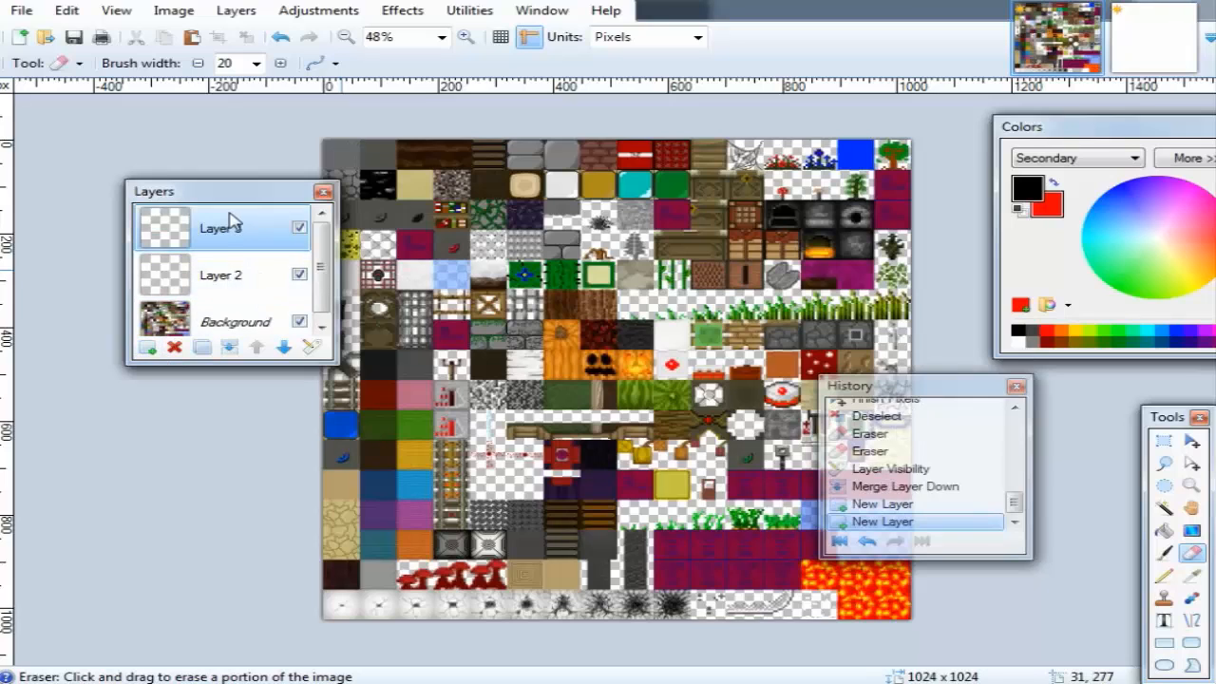
{"action": "left_click", "coordinate": [235, 274]}
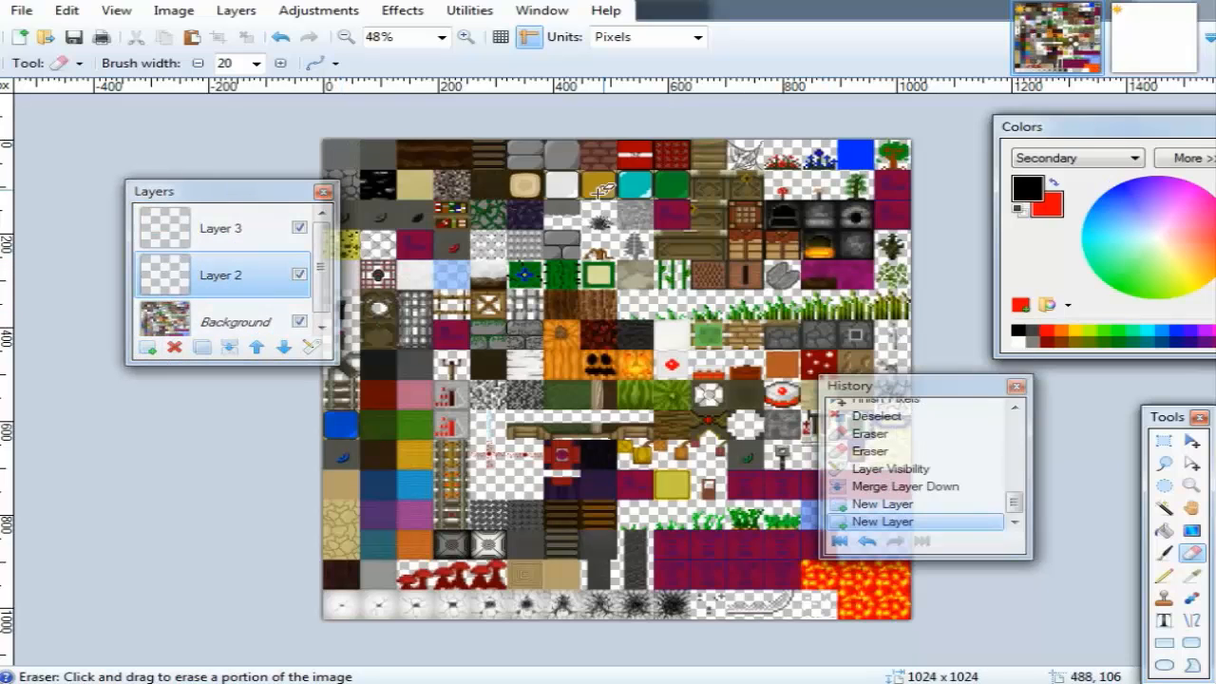
Paint large red loops across the texture sheet on Layer 2 with the Paintbrush at width 20, using red as the primary colour.
{"action": "left_click", "coordinate": [1161, 551]}
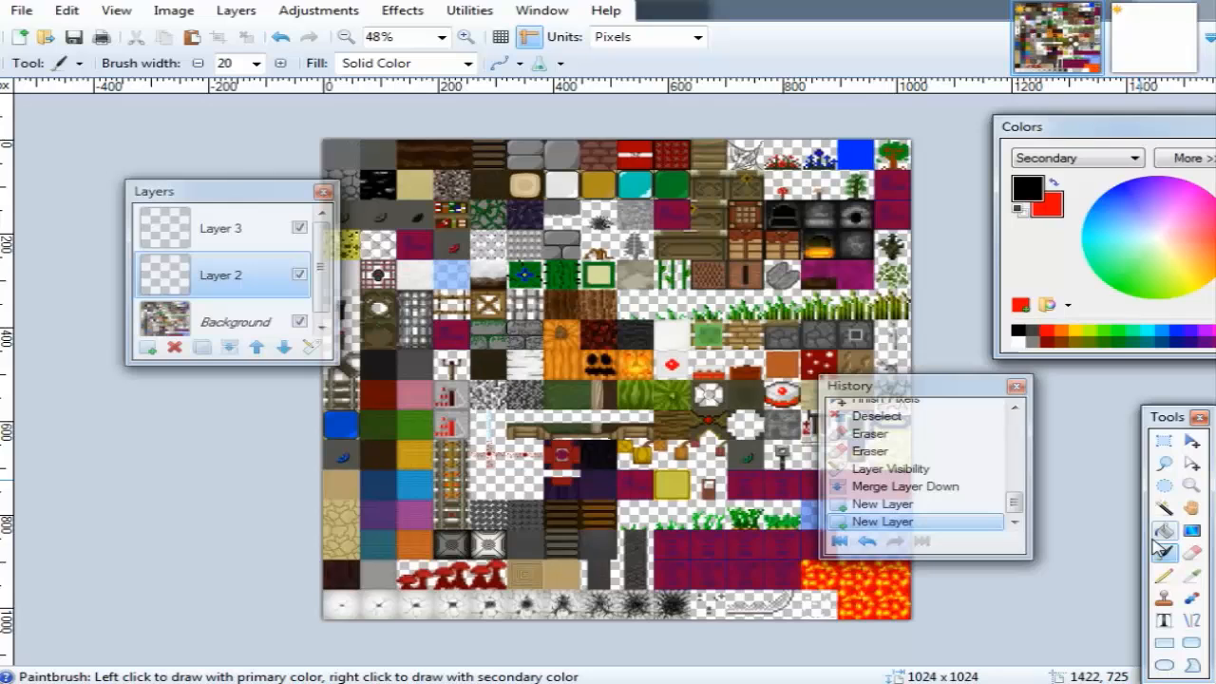
{"action": "left_click", "coordinate": [1056, 184]}
{"action": "mouse_move", "coordinate": [546, 206]}
{"action": "left_mouse_down"}
{"action": "mouse_move", "coordinate": [656, 351]}
{"action": "mouse_move", "coordinate": [825, 370]}
{"action": "mouse_move", "coordinate": [673, 481]}
{"action": "mouse_move", "coordinate": [553, 461]}
{"action": "left_mouse_up"}
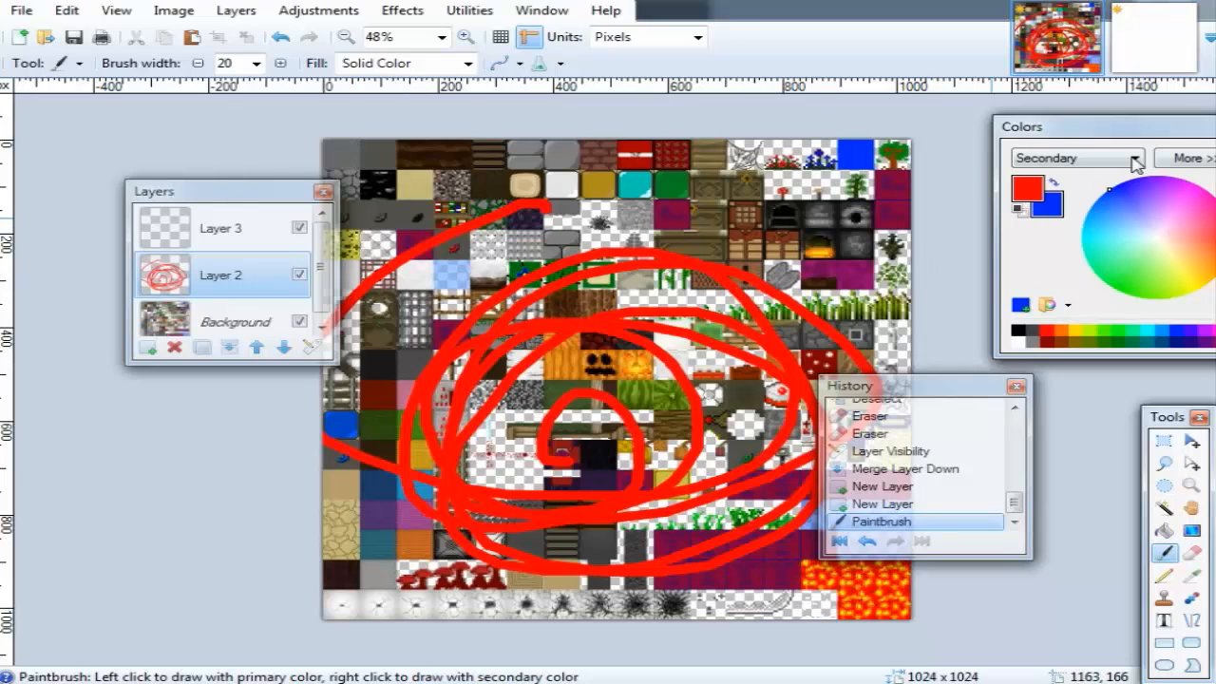
Switch colour editing to Primary and paint large blue loops on Layer 3 over the red ones, undoing the stray test strokes.
{"action": "left_click", "coordinate": [1136, 158]}
{"action": "left_click", "coordinate": [1064, 184]}
{"action": "left_click", "coordinate": [220, 228]}
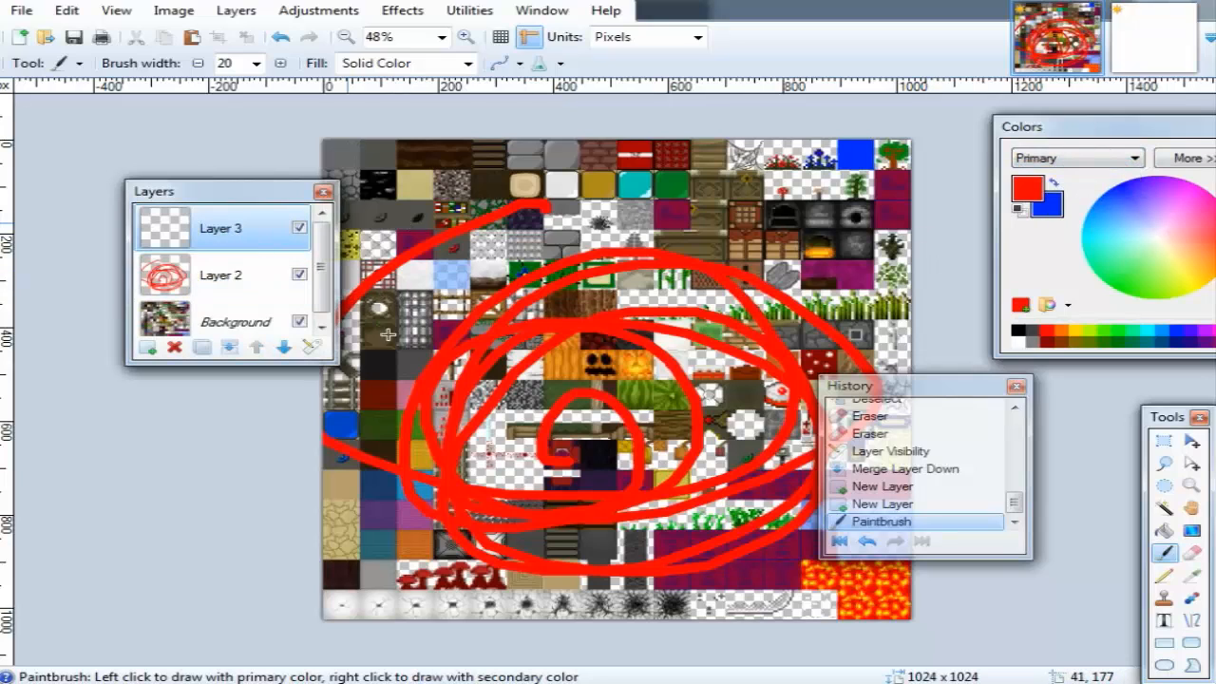
{"action": "mouse_move", "coordinate": [707, 227]}
{"action": "left_mouse_down"}
{"action": "mouse_move", "coordinate": [655, 288]}
{"action": "mouse_move", "coordinate": [538, 342]}
{"action": "left_mouse_up"}
{"action": "mouse_move", "coordinate": [658, 257]}
{"action": "left_mouse_down"}
{"action": "mouse_move", "coordinate": [575, 508]}
{"action": "mouse_move", "coordinate": [466, 367]}
{"action": "left_mouse_up"}
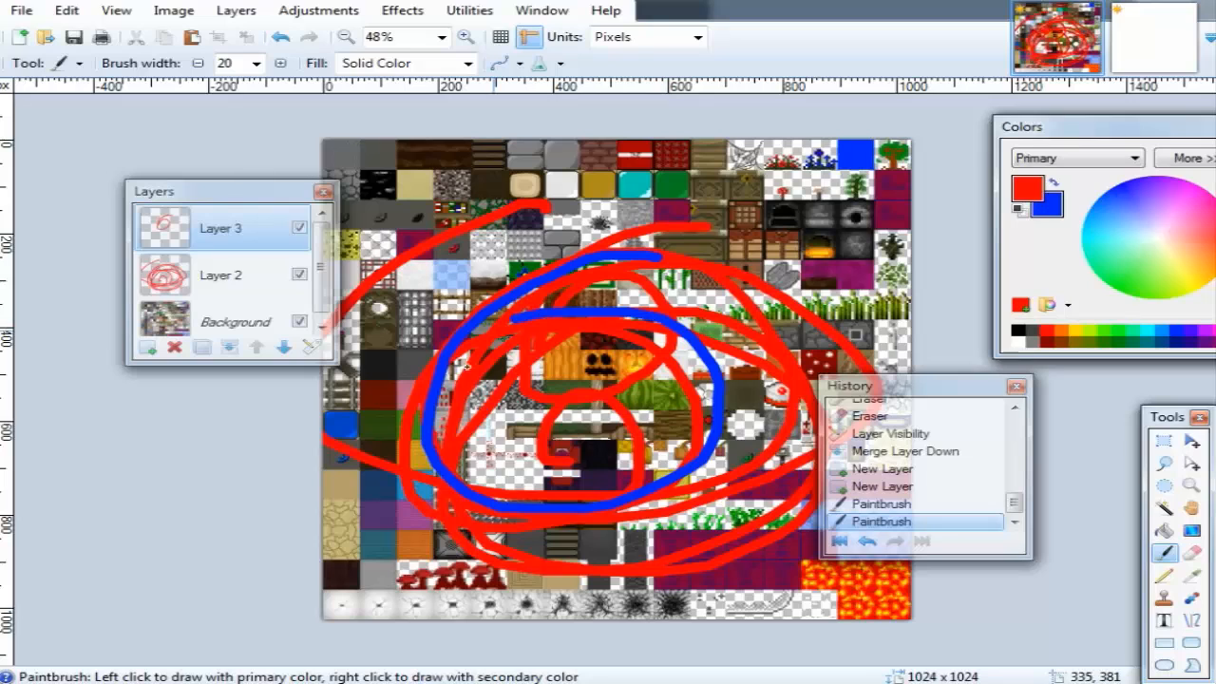
{"action": "mouse_move", "coordinate": [515, 318]}
{"action": "left_mouse_down"}
{"action": "mouse_move", "coordinate": [696, 301]}
{"action": "mouse_move", "coordinate": [735, 313]}
{"action": "mouse_move", "coordinate": [573, 480]}
{"action": "mouse_move", "coordinate": [349, 438]}
{"action": "mouse_move", "coordinate": [706, 222]}
{"action": "mouse_move", "coordinate": [464, 435]}
{"action": "mouse_move", "coordinate": [532, 408]}
{"action": "left_mouse_up"}
{"action": "key", "text": "ctrl+z"}
{"action": "key", "text": "ctrl+z"}
Shift the Layers window off the texture sheet and examine where the blue loops cross the red ones.
{"action": "left_click_drag", "start_coordinate": [196, 190], "coordinate": [152, 183]}
{"action": "scroll", "coordinate": [494, 290], "scroll_direction": "down", "scroll_amount": 9}
{"action": "scroll", "coordinate": [500, 290], "scroll_direction": "up", "scroll_amount": 8}
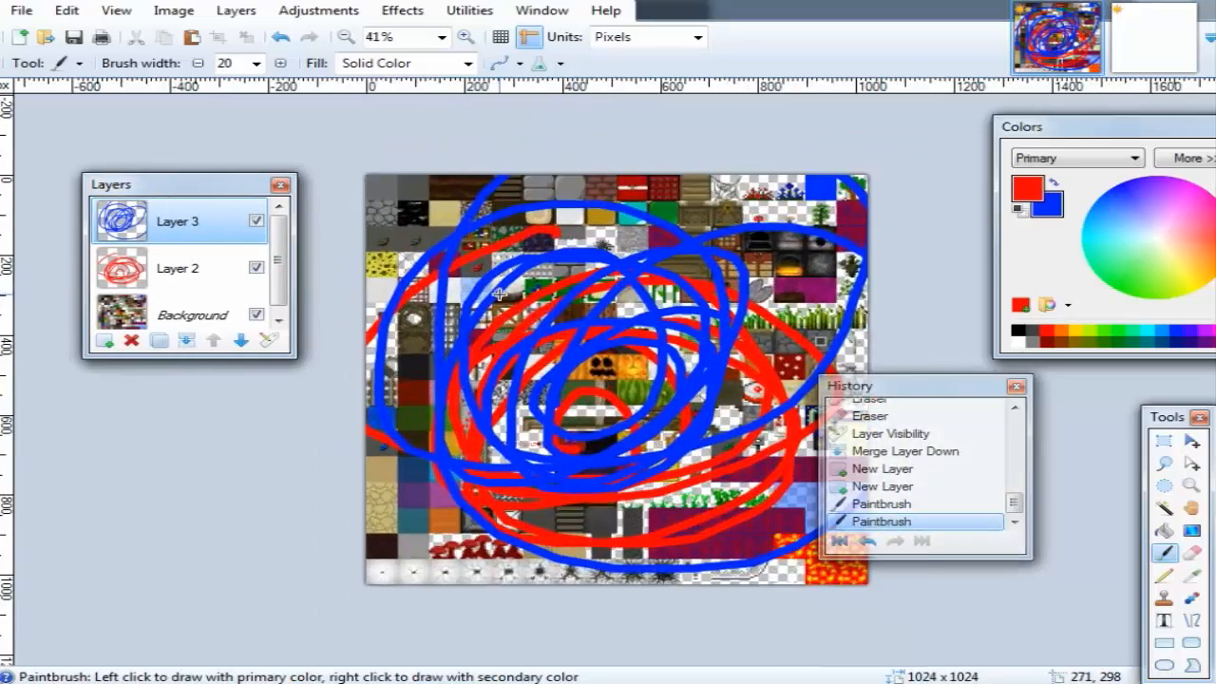
{"action": "scroll", "coordinate": [444, 211], "scroll_direction": "up", "scroll_amount": 2}
{"action": "scroll", "coordinate": [443, 211], "scroll_direction": "up", "scroll_amount": 3}
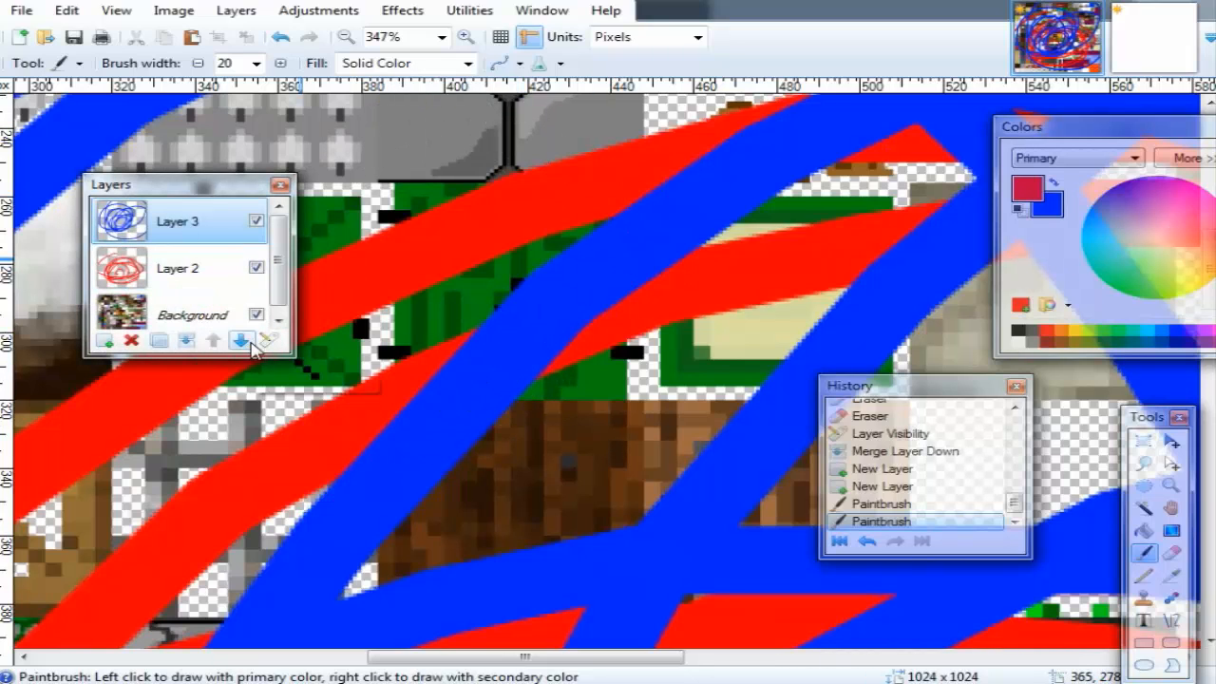
Move Layer 3 down beneath the Background layer and back up to the top of the layer stack, twice.
{"action": "left_click", "coordinate": [243, 340]}
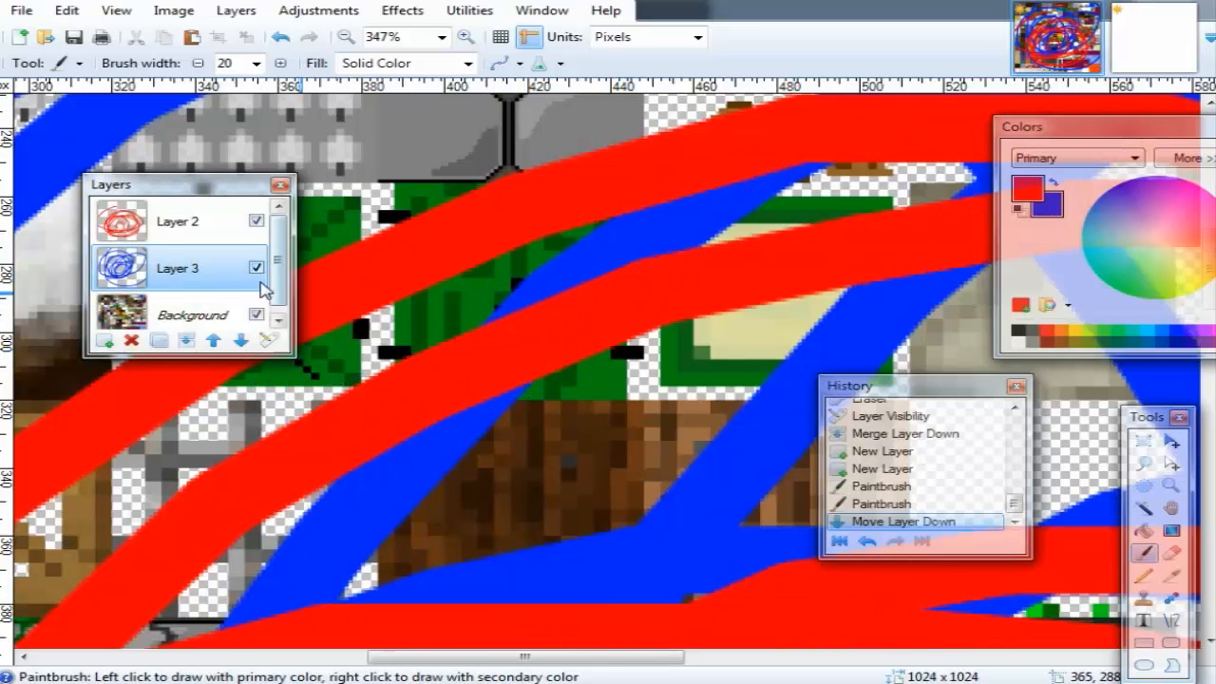
{"action": "left_click", "coordinate": [243, 340]}
{"action": "scroll", "coordinate": [556, 399], "scroll_direction": "down", "scroll_amount": 5}
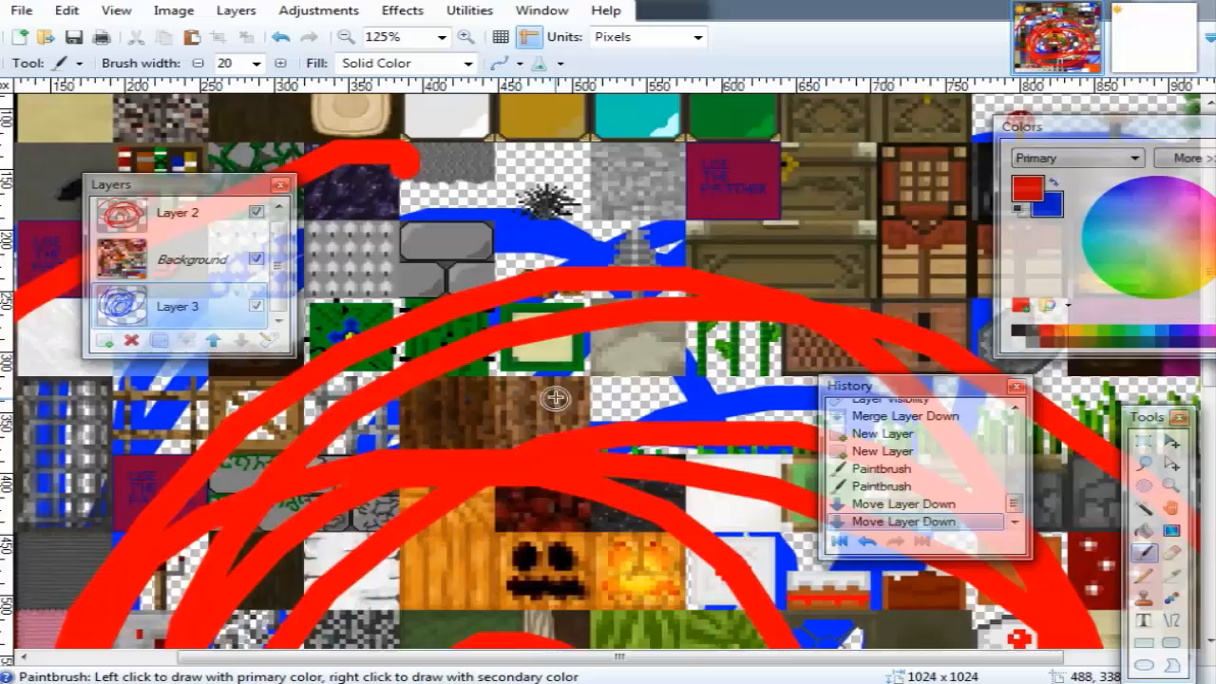
{"action": "scroll", "coordinate": [529, 239], "scroll_direction": "up", "scroll_amount": 5}
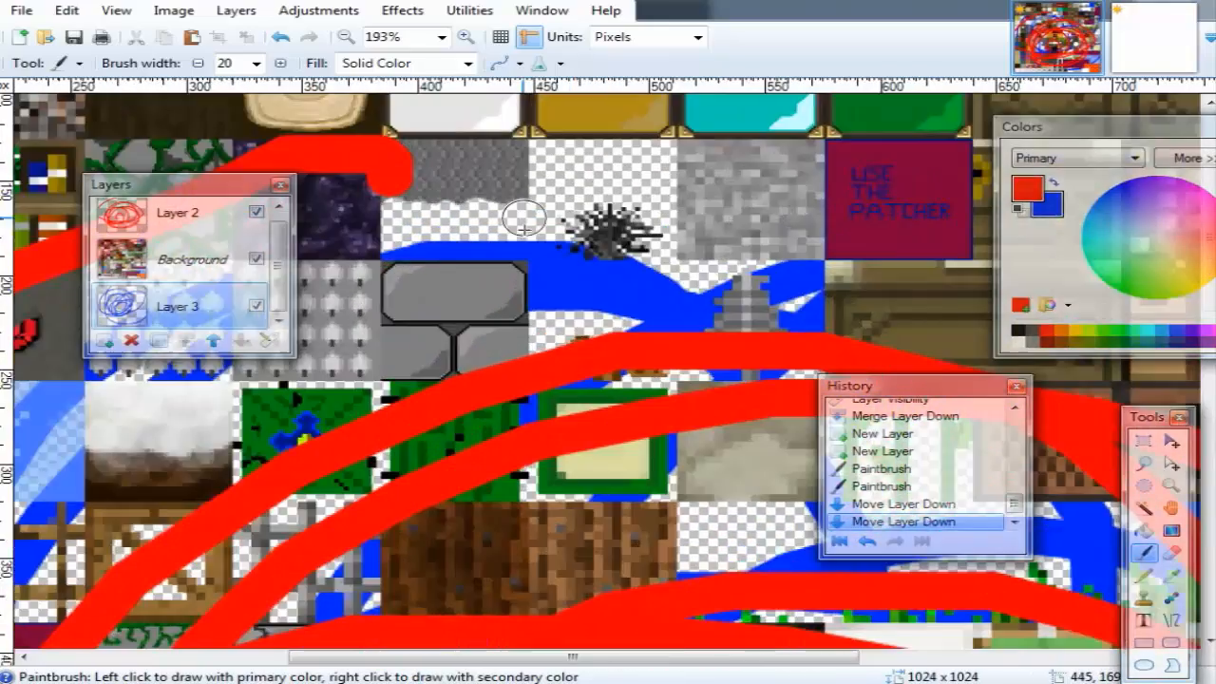
{"action": "scroll", "coordinate": [529, 239], "scroll_direction": "down", "scroll_amount": 4}
{"action": "left_click", "coordinate": [213, 340]}
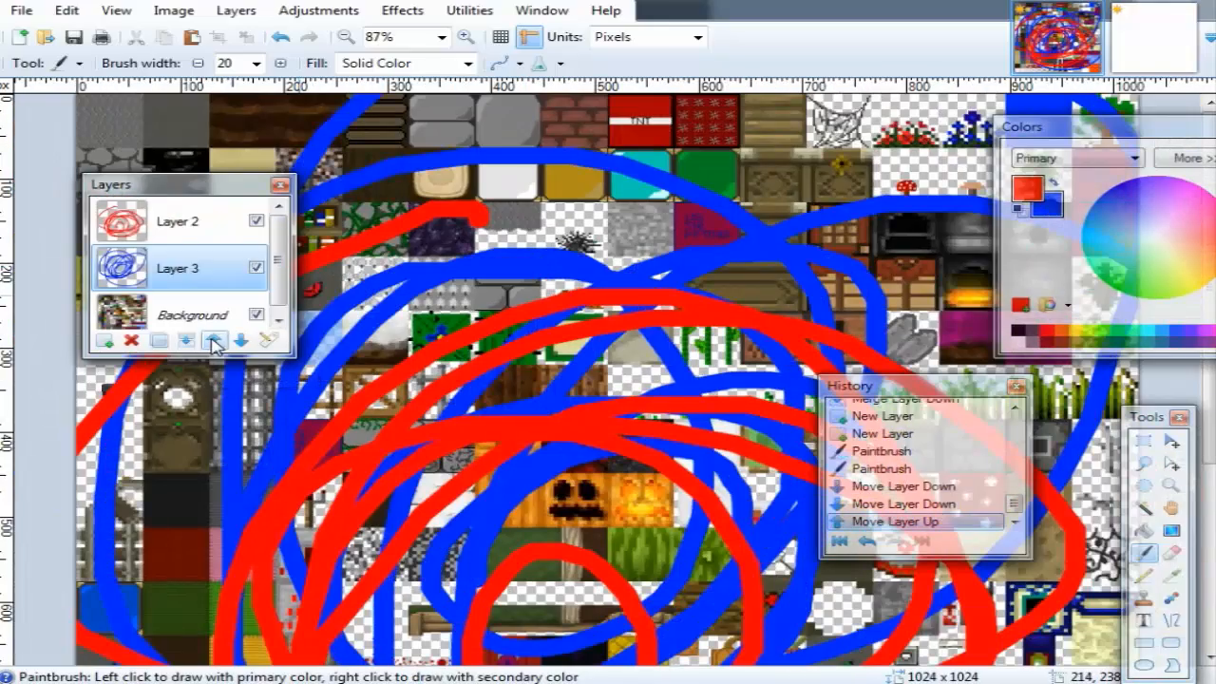
{"action": "left_click", "coordinate": [212, 340]}
{"action": "left_click", "coordinate": [239, 339]}
{"action": "left_click", "coordinate": [240, 340]}
{"action": "left_click", "coordinate": [213, 340]}
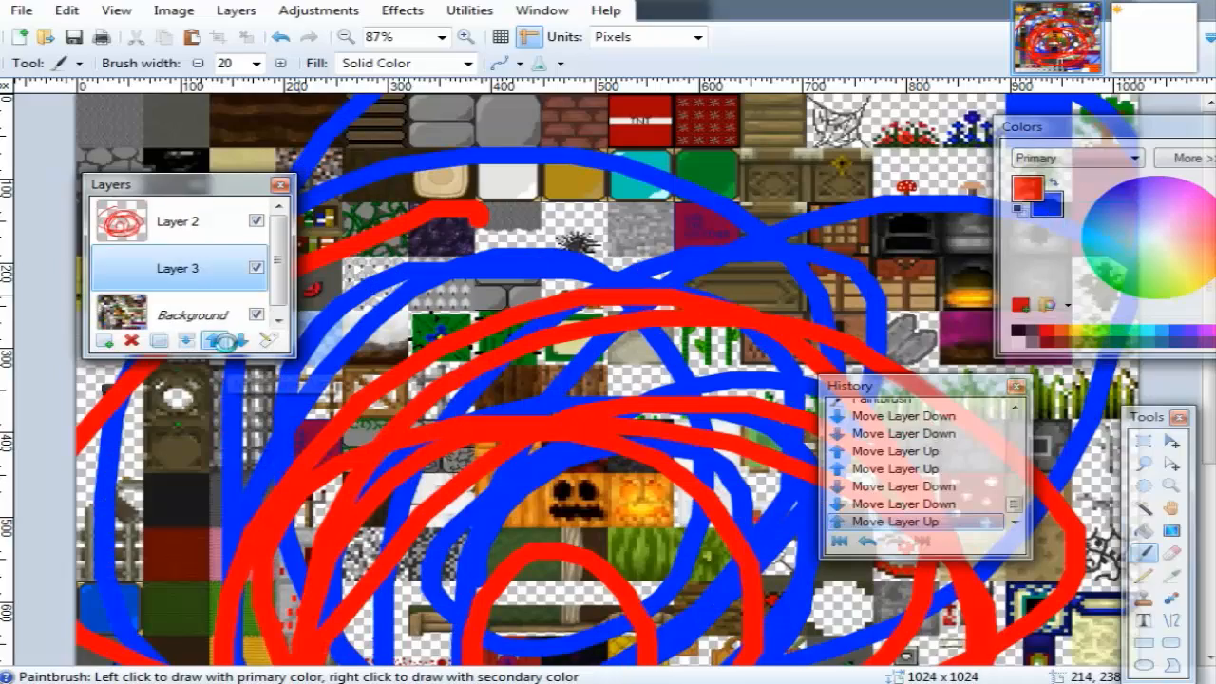
{"action": "left_click", "coordinate": [213, 340]}
Open and dismiss Layer 3's properties, and examine how its blue strokes overlap the red strokes of Layer 2.
{"action": "left_click", "coordinate": [268, 340]}
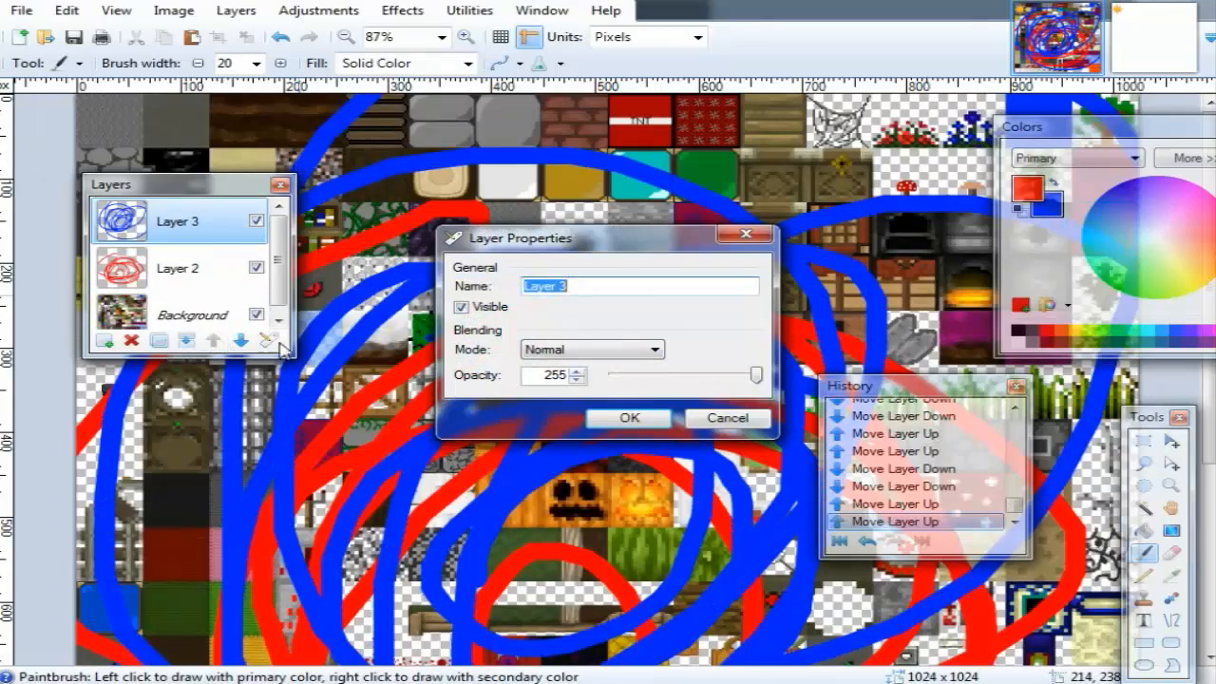
{"action": "left_click", "coordinate": [743, 236]}
{"action": "scroll", "coordinate": [442, 257], "scroll_direction": "up", "scroll_amount": 4}
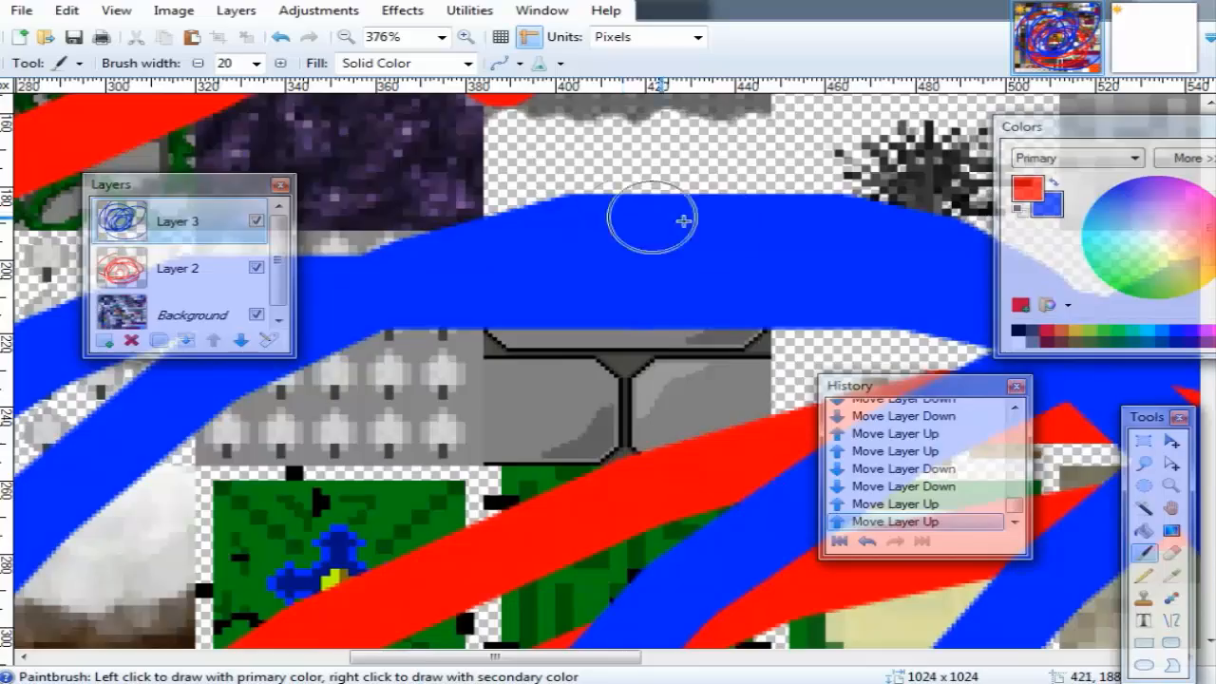
{"action": "scroll", "coordinate": [752, 235], "scroll_direction": "right", "scroll_amount": 12}
{"action": "scroll", "coordinate": [655, 269], "scroll_direction": "left", "scroll_amount": 10}
{"action": "scroll", "coordinate": [640, 267], "scroll_direction": "down", "scroll_amount": 5}
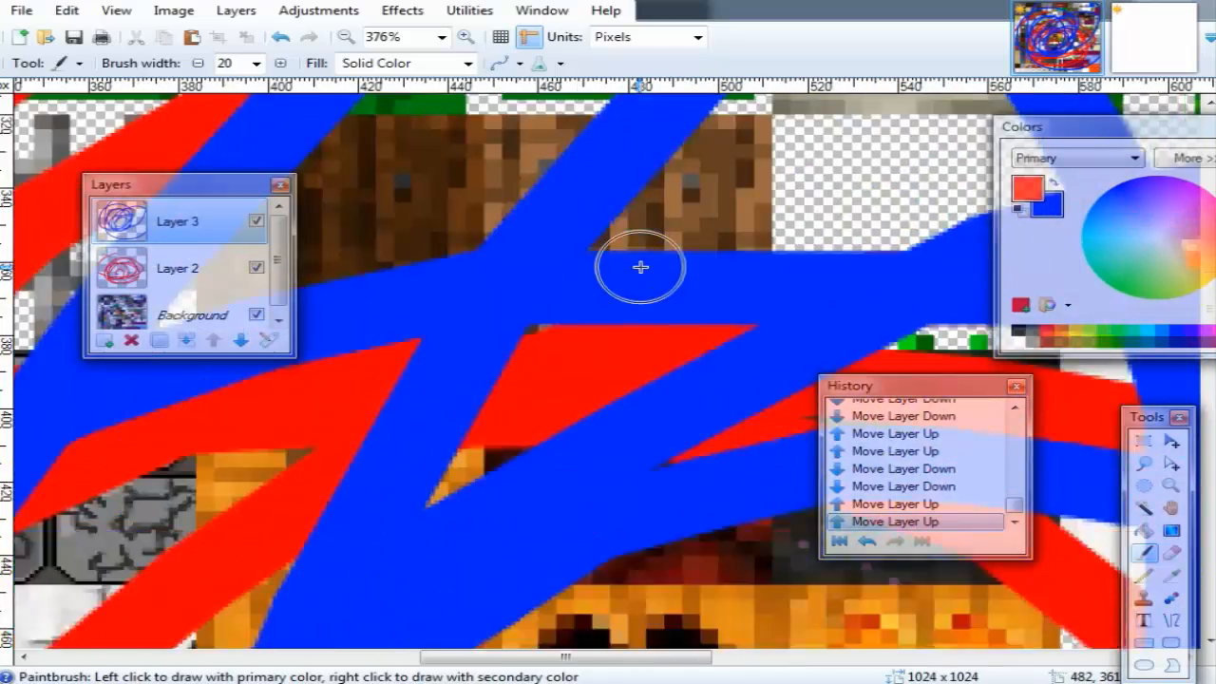
{"action": "scroll", "coordinate": [640, 267], "scroll_direction": "down", "scroll_amount": 2}
{"action": "scroll", "coordinate": [636, 266], "scroll_direction": "right", "scroll_amount": 4}
{"action": "scroll", "coordinate": [635, 266], "scroll_direction": "left", "scroll_amount": 10}
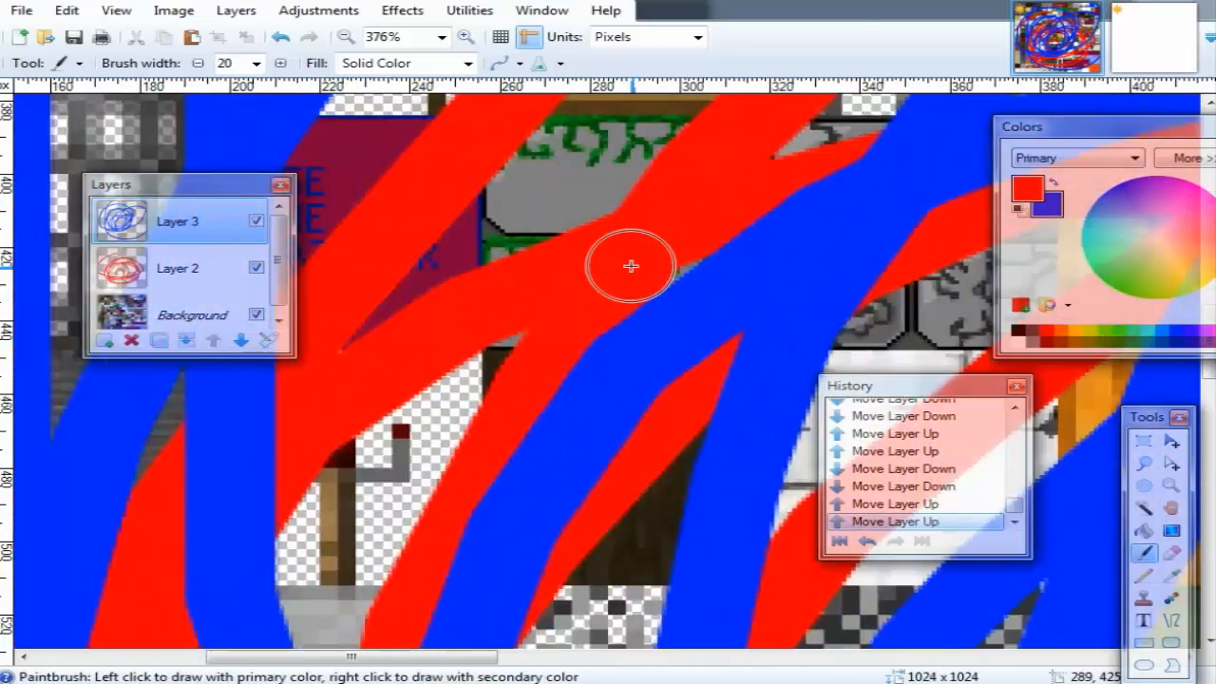
Select Layer 2, paint test strokes on it beneath the blue loops, and undo those strokes.
{"action": "scroll", "coordinate": [631, 266], "scroll_direction": "up", "scroll_amount": 5}
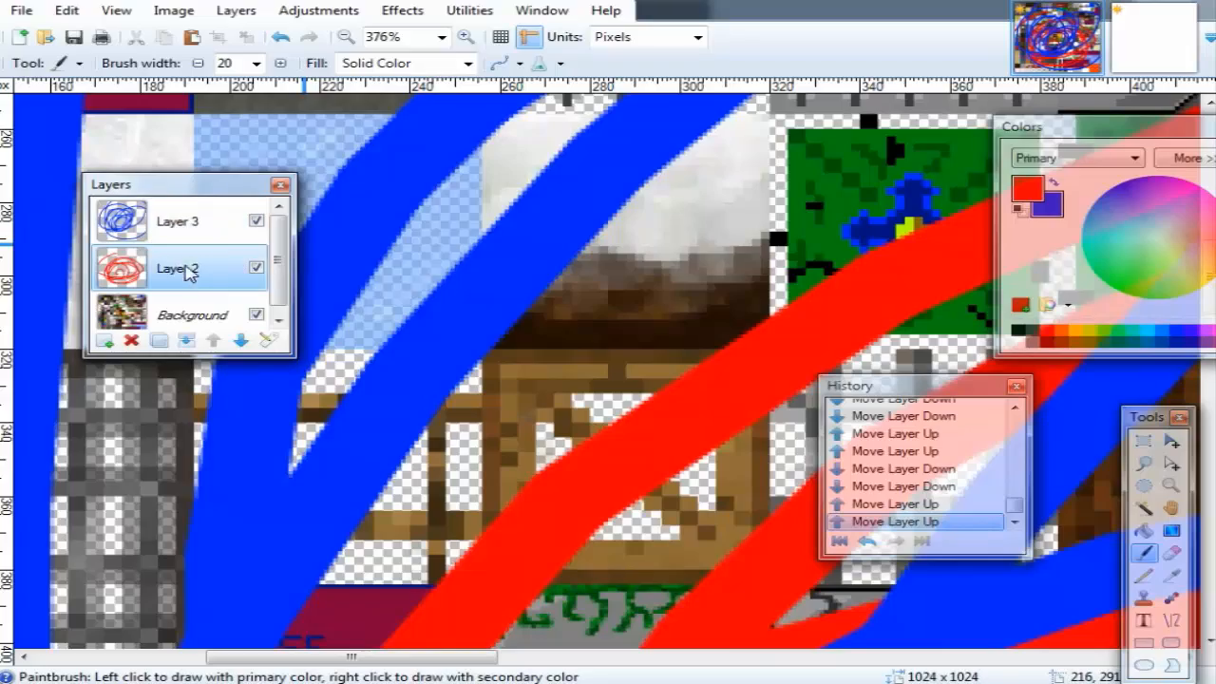
{"action": "scroll", "coordinate": [320, 291], "scroll_direction": "down", "scroll_amount": 8}
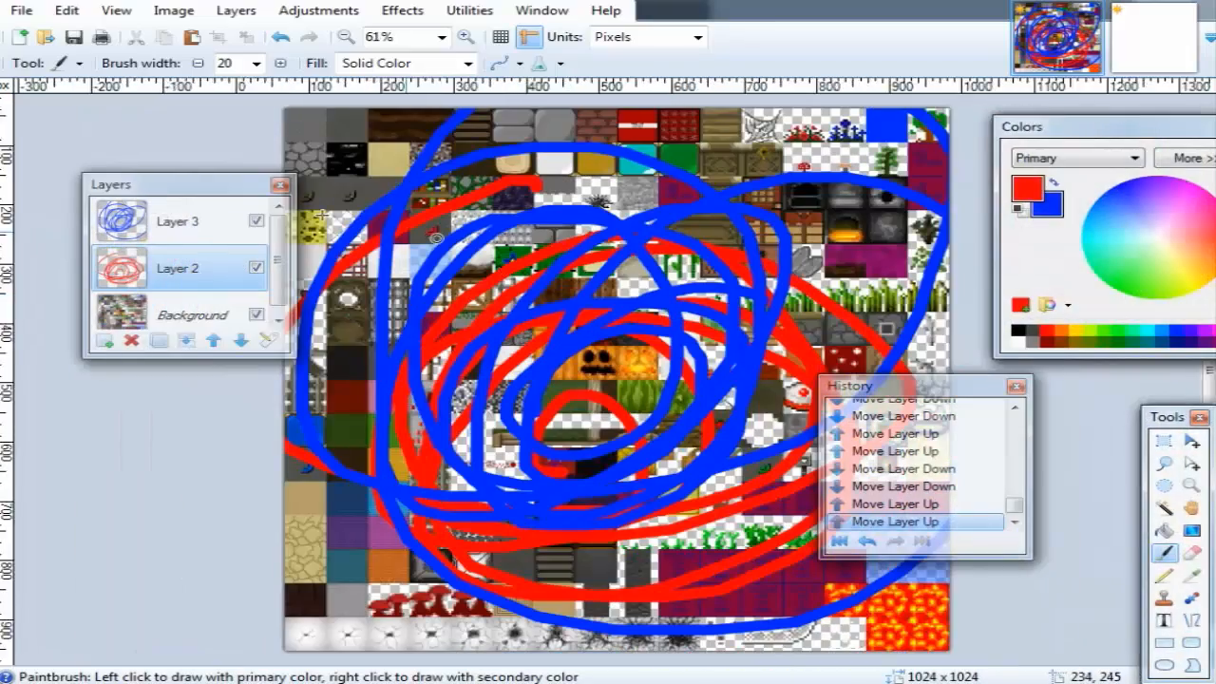
{"action": "scroll", "coordinate": [435, 237], "scroll_direction": "up", "scroll_amount": 3}
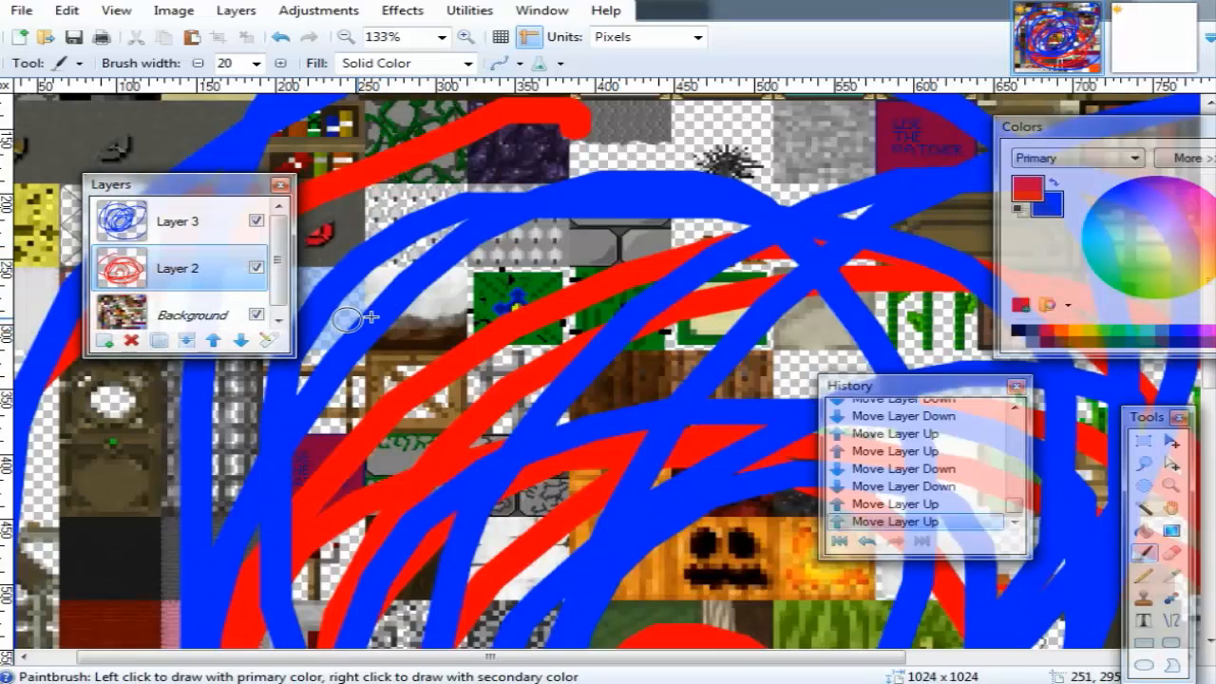
{"action": "mouse_move", "coordinate": [680, 237]}
{"action": "left_mouse_down"}
{"action": "mouse_move", "coordinate": [523, 230]}
{"action": "mouse_move", "coordinate": [595, 176]}
{"action": "mouse_move", "coordinate": [548, 264]}
{"action": "mouse_move", "coordinate": [677, 175]}
{"action": "mouse_move", "coordinate": [650, 230]}
{"action": "mouse_move", "coordinate": [609, 182]}
{"action": "mouse_move", "coordinate": [699, 260]}
{"action": "mouse_move", "coordinate": [632, 175]}
{"action": "left_mouse_up"}
{"action": "key", "text": "ctrl+z"}
{"action": "key", "text": "ctrl+z"}
{"action": "key", "text": "ctrl+z"}
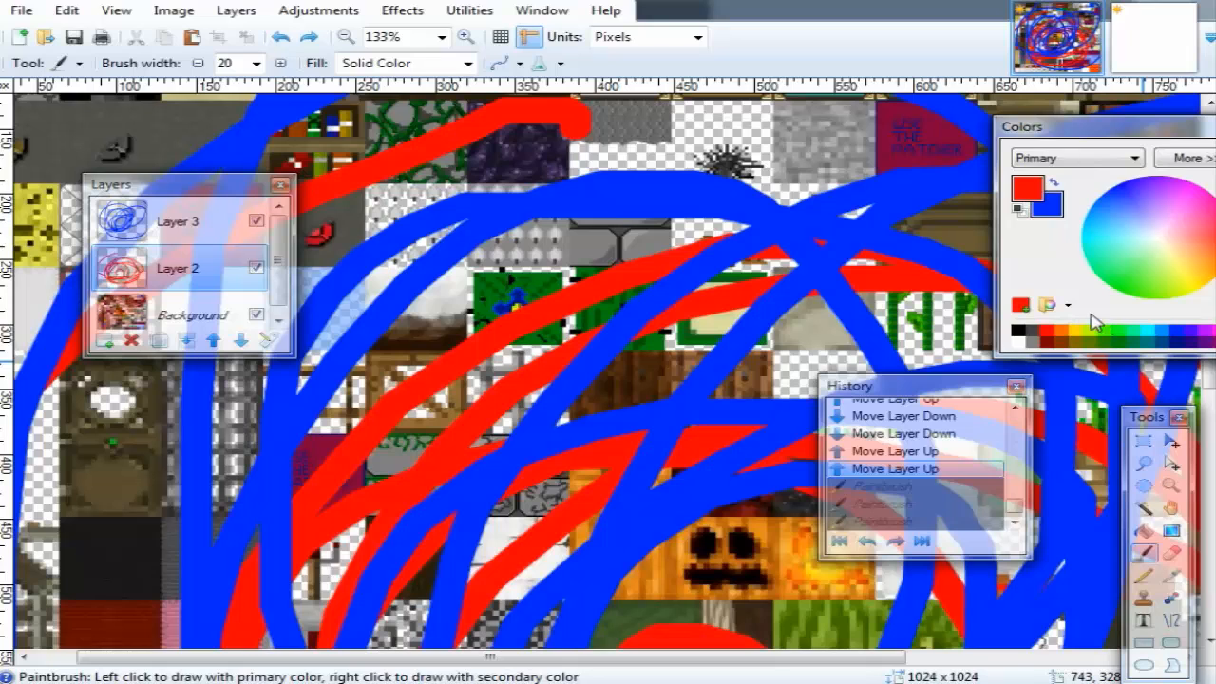
Set the primary colour to black and enter "red layer" as Layer 2's name in its layer properties.
{"action": "left_click", "coordinate": [1018, 331]}
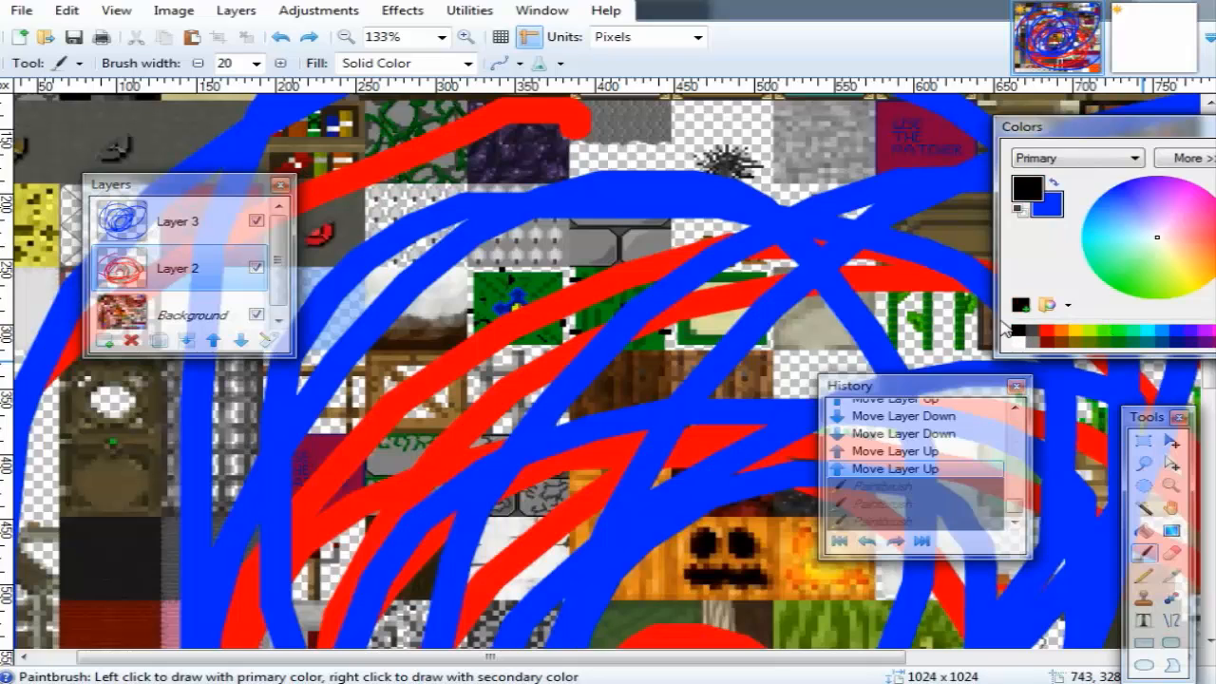
{"action": "left_click", "coordinate": [269, 342]}
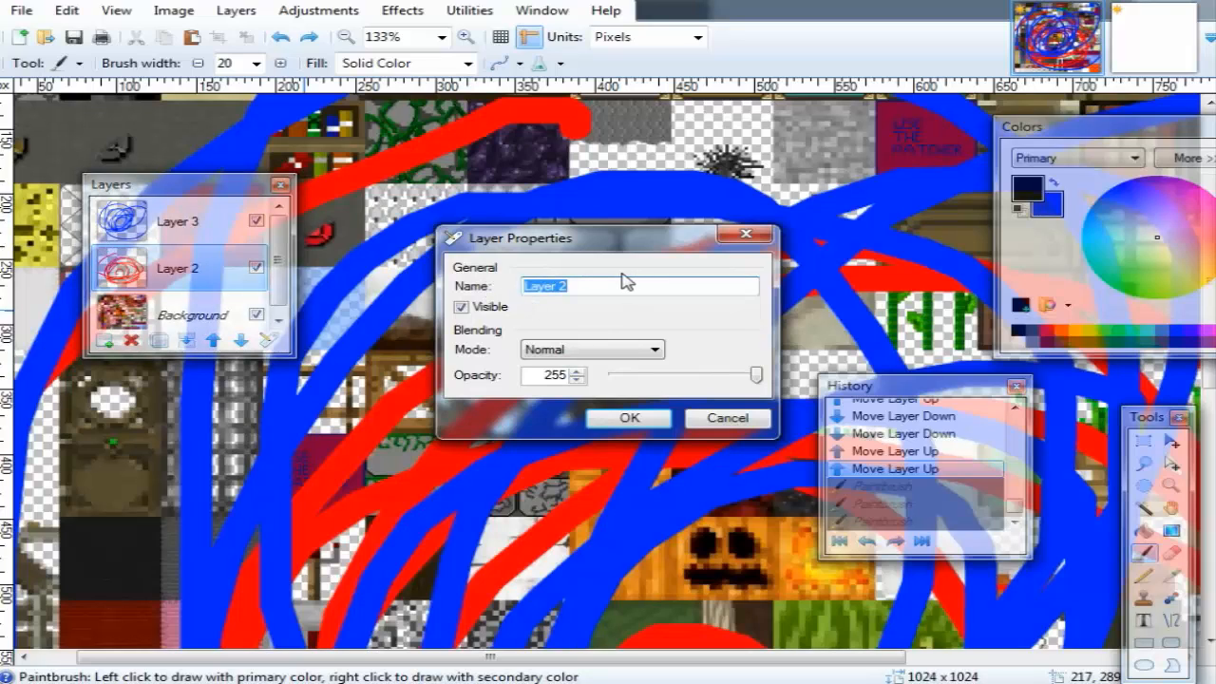
{"action": "type", "text": "red l"}
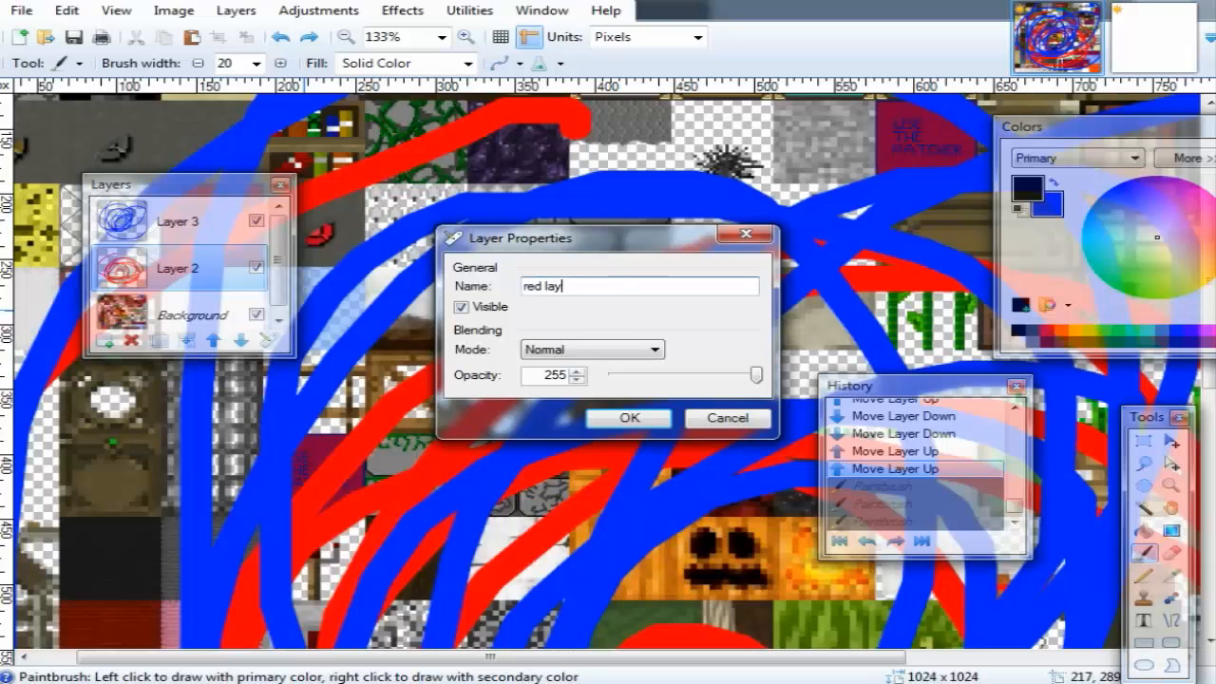
Preview different blending modes on the red layer, including Multiply, Overlay, Difference and Negation.
{"action": "left_click", "coordinate": [638, 350]}
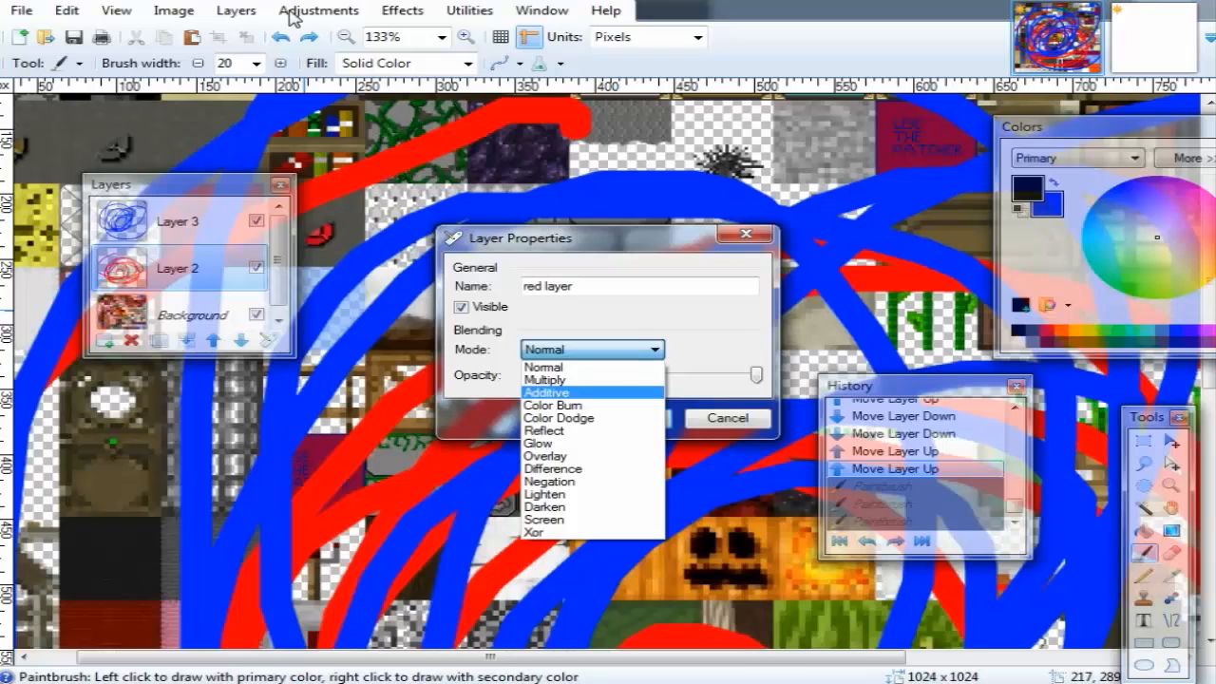
{"action": "left_click", "coordinate": [626, 382]}
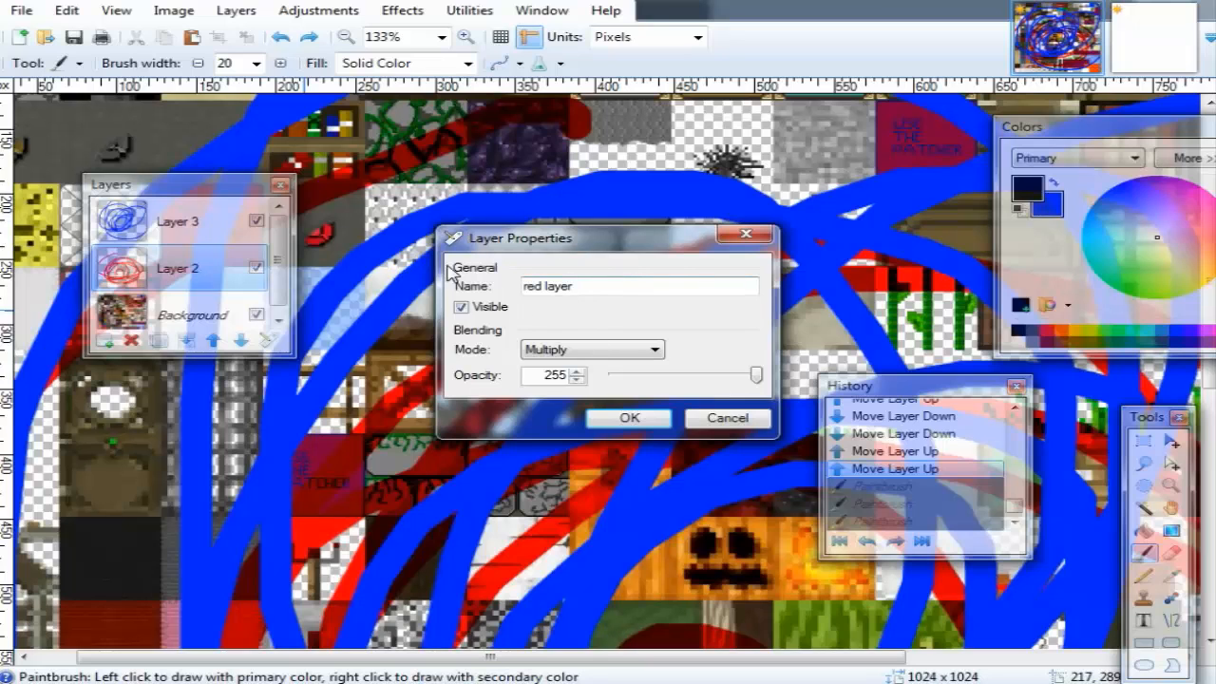
{"action": "key", "text": "Down"}
{"action": "key", "text": "Down"}
{"action": "key", "text": "Down"}
{"action": "key", "text": "Down"}
{"action": "key", "text": "Down"}
{"action": "key", "text": "Down"}
{"action": "key", "text": "Down"}
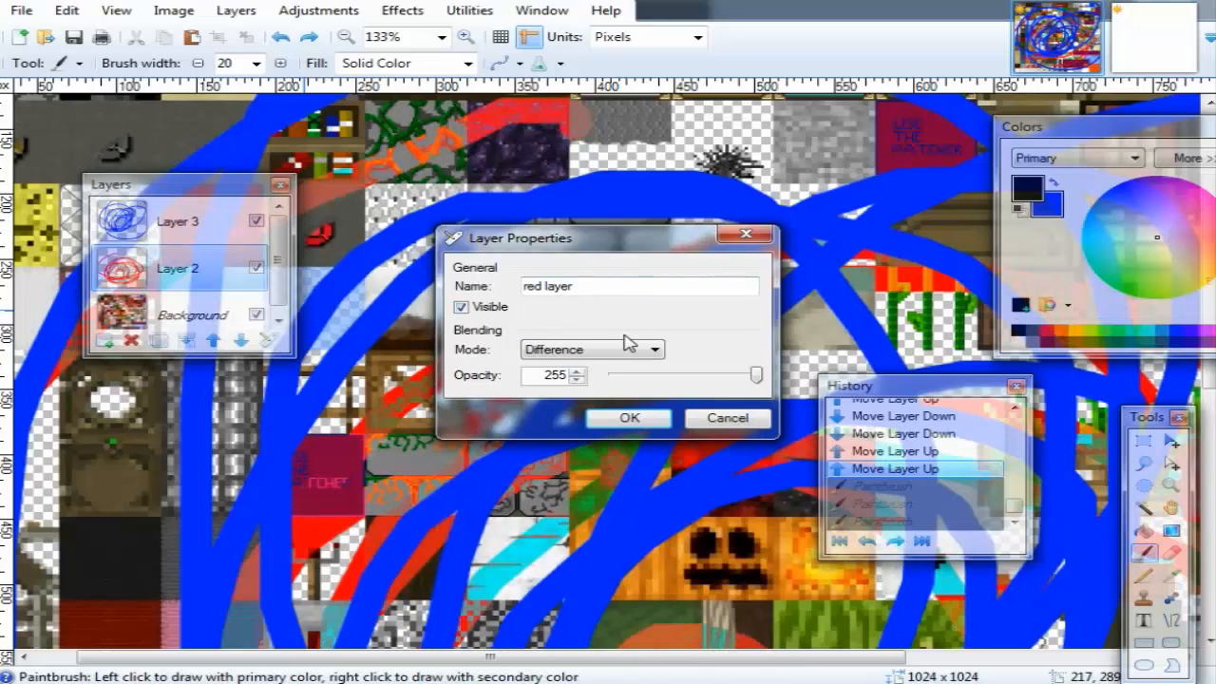
{"action": "key", "text": "Up"}
{"action": "key", "text": "Up"}
{"action": "key", "text": "Up"}
{"action": "key", "text": "Up"}
{"action": "key", "text": "Down"}
{"action": "key", "text": "Down"}
{"action": "key", "text": "Down"}
{"action": "key", "text": "Down"}
{"action": "key", "text": "Down"}
{"action": "key", "text": "Down"}
{"action": "key", "text": "Down"}
{"action": "key", "text": "Down"}
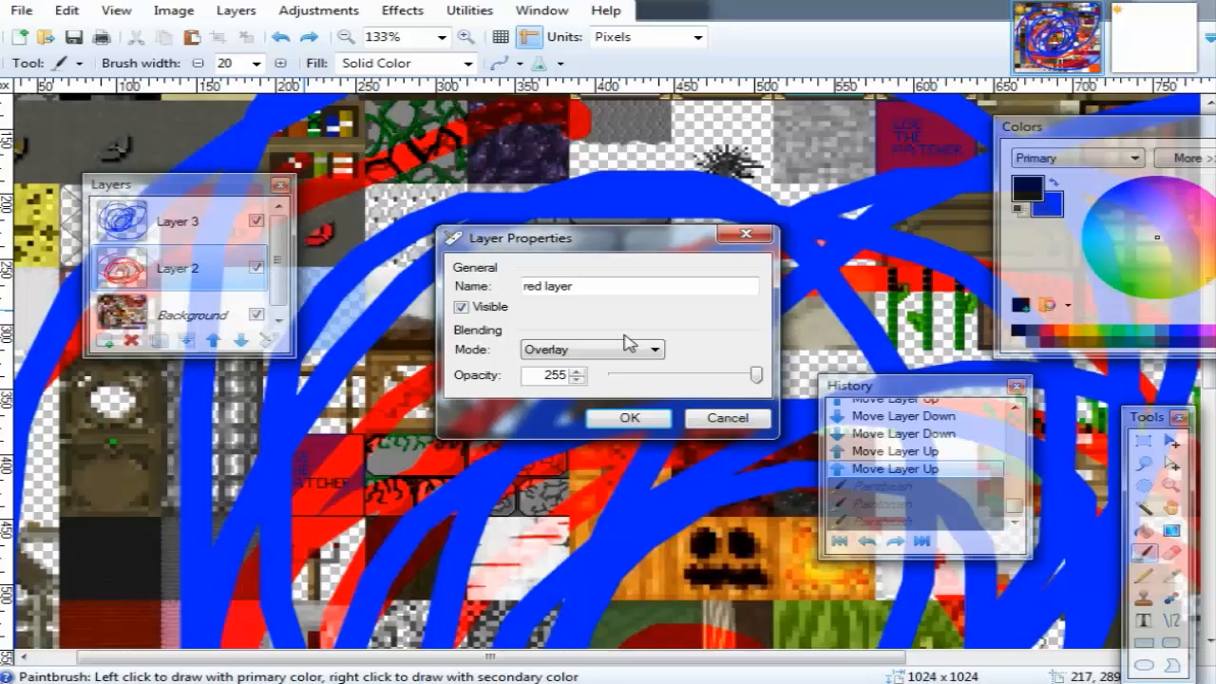
{"action": "key", "text": "Up"}
{"action": "key", "text": "Up"}
{"action": "key", "text": "Up"}
{"action": "key", "text": "Up"}
{"action": "key", "text": "Up"}
{"action": "key", "text": "Up"}
{"action": "key", "text": "Up"}
{"action": "key", "text": "Up"}
{"action": "key", "text": "Down"}
{"action": "key", "text": "Down"}
{"action": "key", "text": "Down"}
{"action": "key", "text": "Down"}
{"action": "key", "text": "Down"}
{"action": "key", "text": "Down"}
{"action": "key", "text": "Down"}
{"action": "key", "text": "Down"}
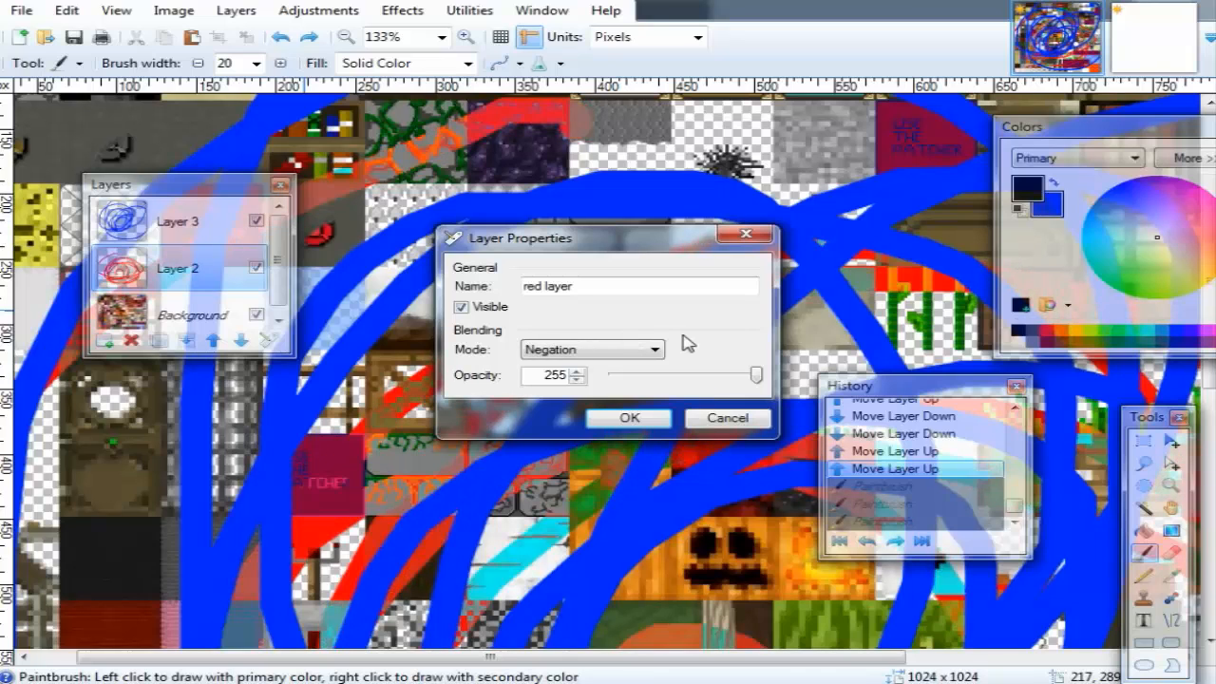
Preview the Overlay blending mode and set the red layer's mode back to Normal.
{"action": "left_click", "coordinate": [629, 353]}
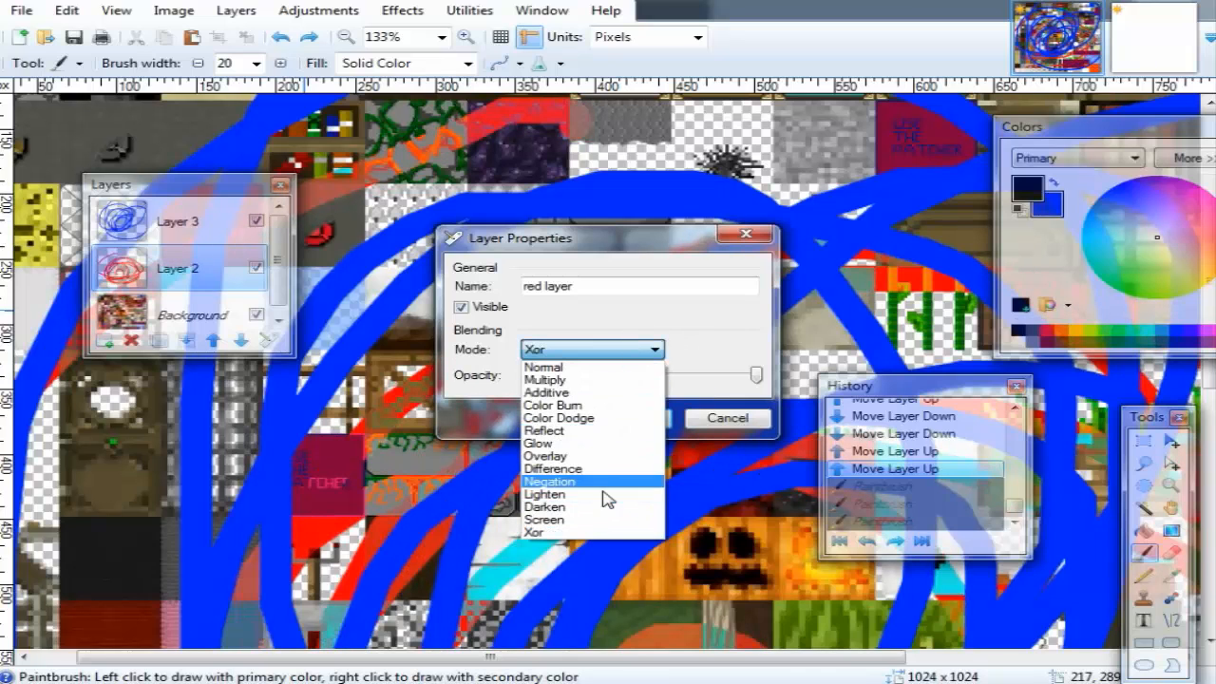
{"action": "left_click", "coordinate": [598, 465]}
{"action": "left_click", "coordinate": [615, 346]}
{"action": "scroll", "coordinate": [608, 399], "scroll_direction": "up", "scroll_amount": 3}
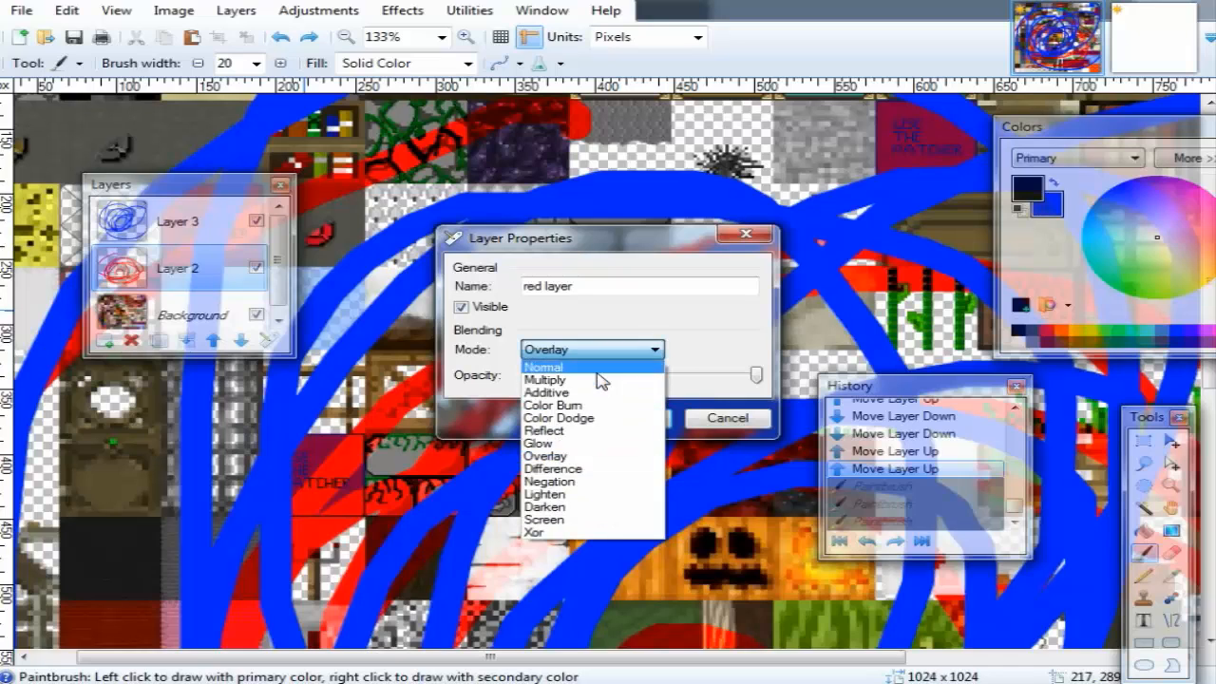
{"action": "left_click", "coordinate": [594, 365]}
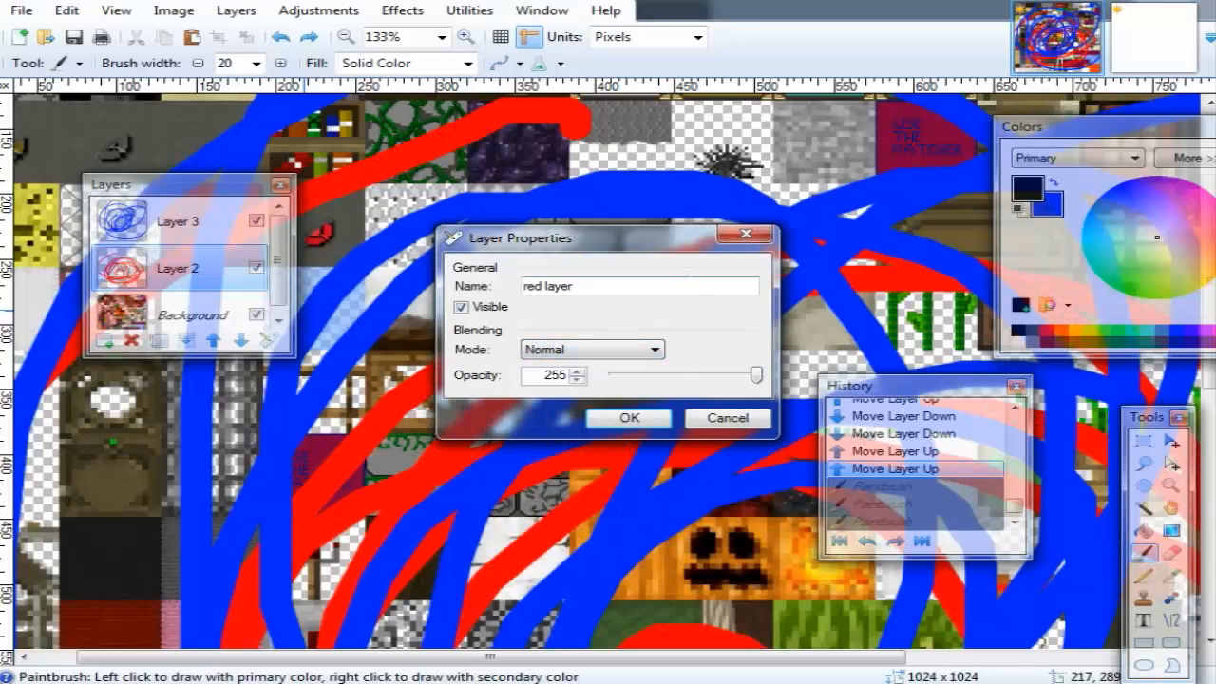
Try the red layer's Visible option, lower its opacity to slightly below 116, apply the properties, and inspect the translucent strokes.
{"action": "left_click", "coordinate": [462, 307]}
{"action": "left_click_drag", "start_coordinate": [757, 381], "coordinate": [688, 378]}
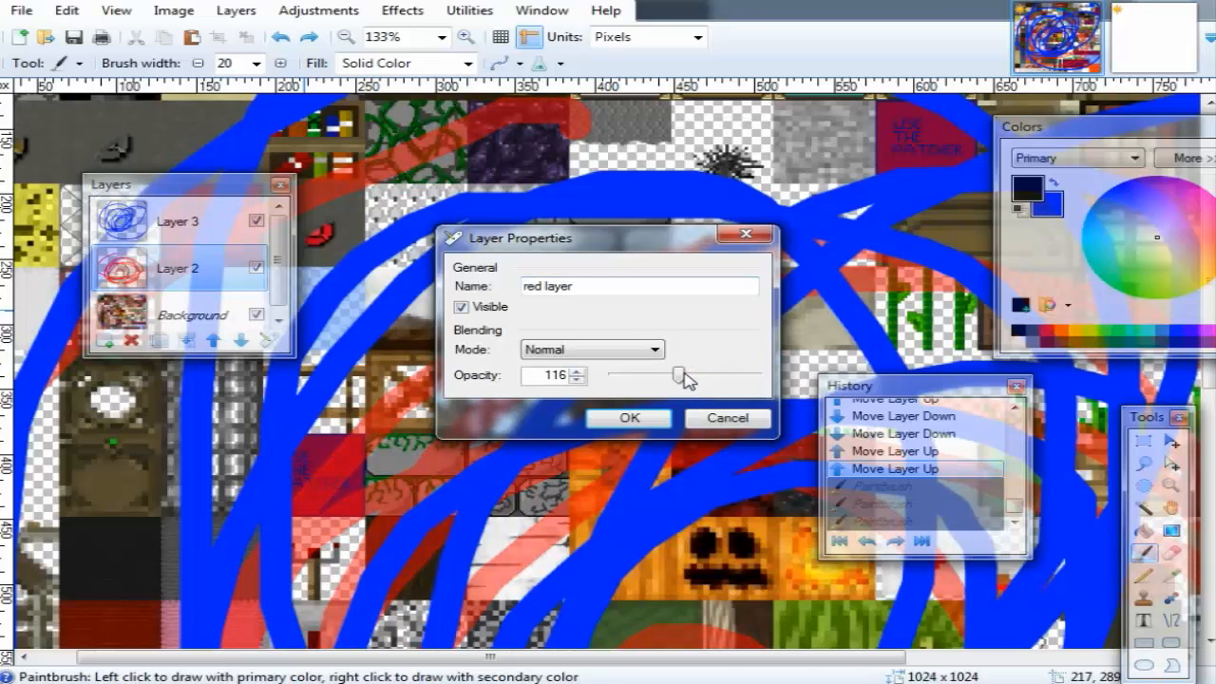
{"action": "left_click", "coordinate": [578, 380]}
{"action": "left_click", "coordinate": [577, 380]}
{"action": "left_click", "coordinate": [612, 421]}
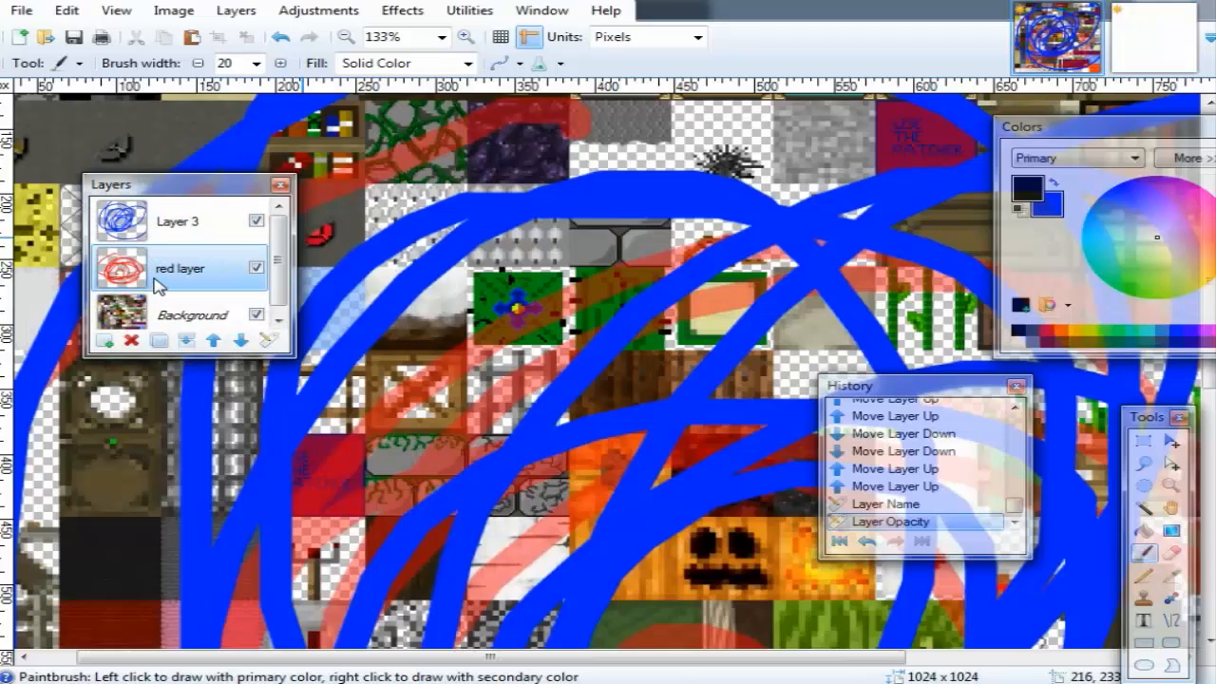
{"action": "scroll", "coordinate": [393, 285], "scroll_direction": "up", "scroll_amount": 10}
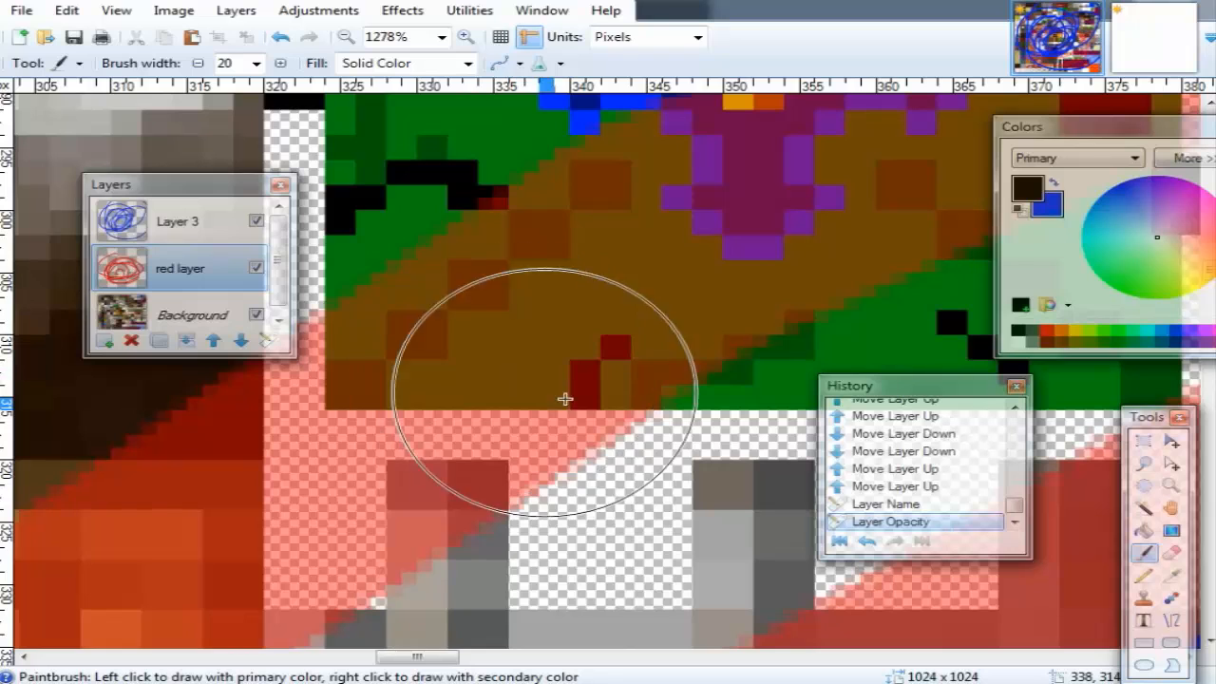
Add a new layer above Layer 3 and name it "black layer".
{"action": "left_click", "coordinate": [216, 226]}
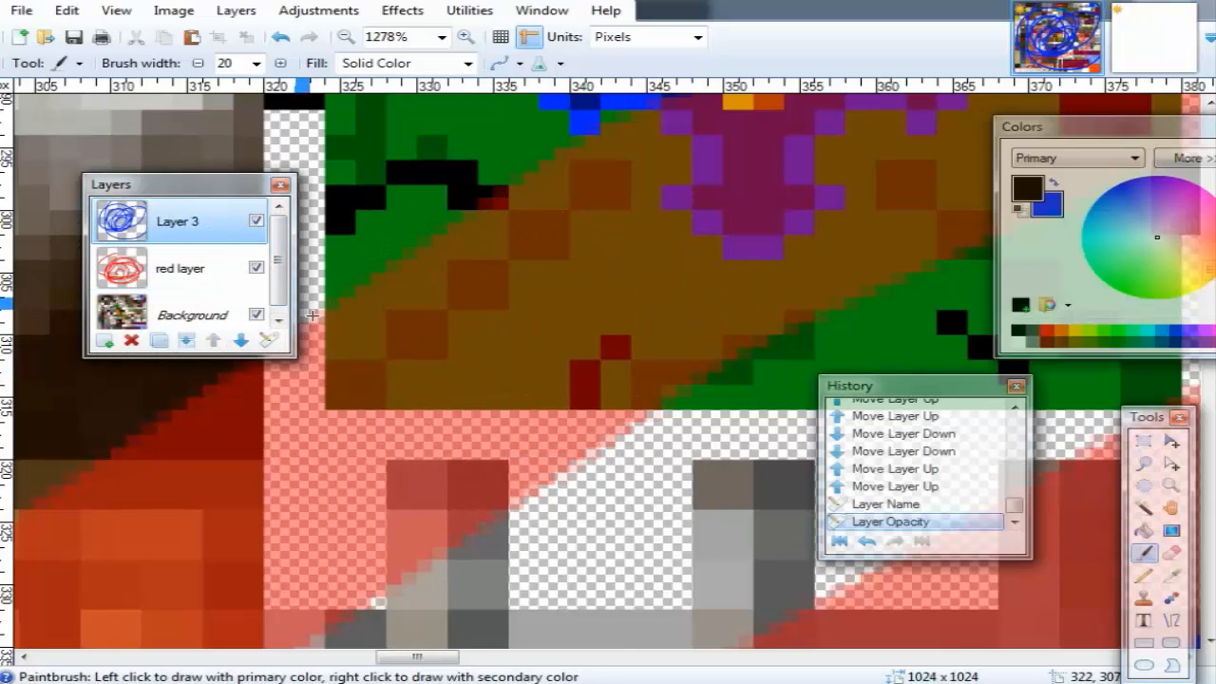
{"action": "left_click", "coordinate": [104, 340]}
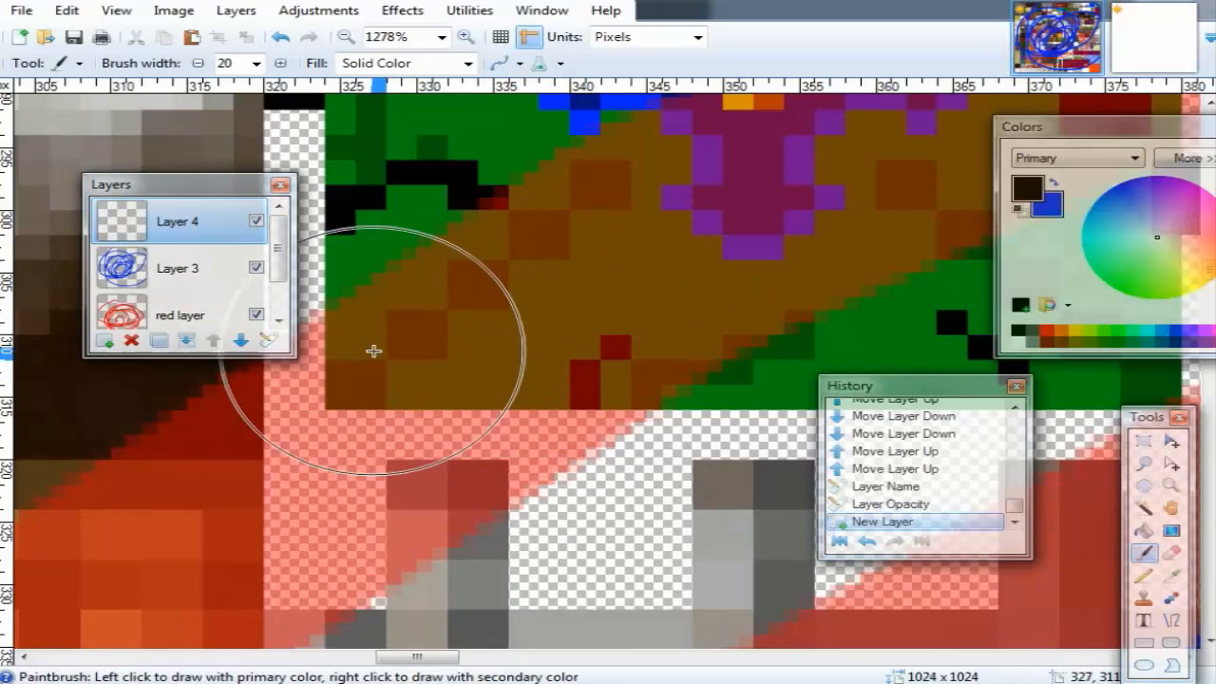
{"action": "left_click", "coordinate": [270, 342]}
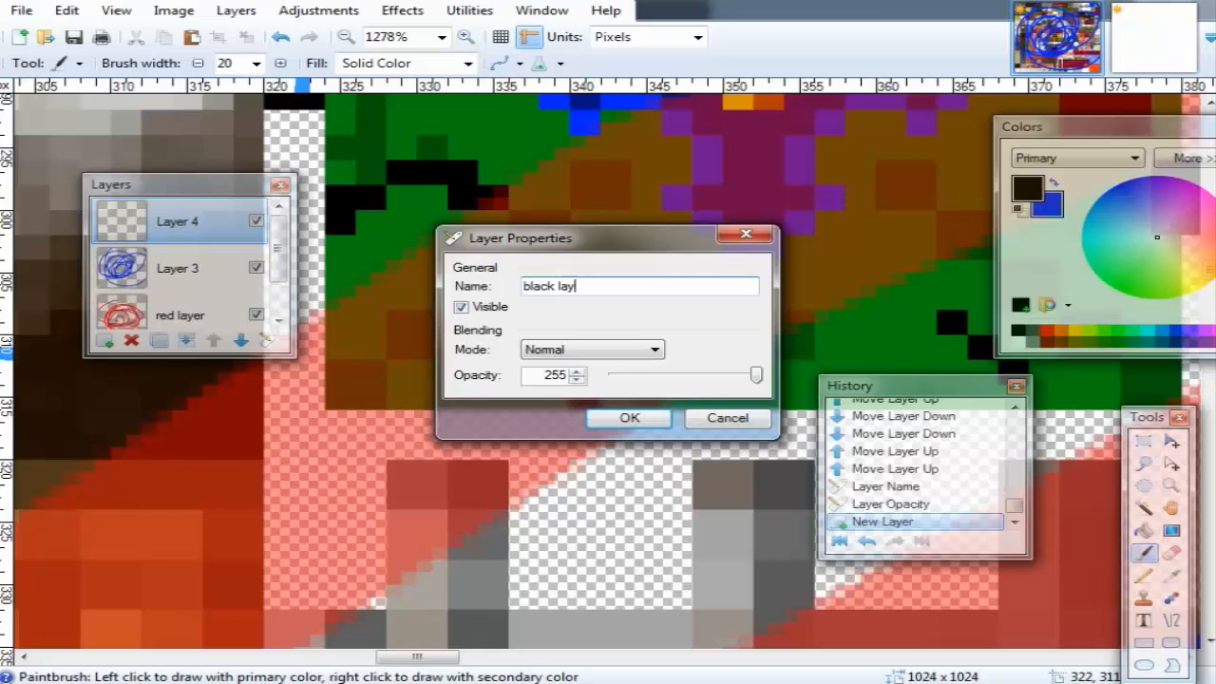
{"action": "type", "text": "black layer"}
{"action": "left_click", "coordinate": [626, 418]}
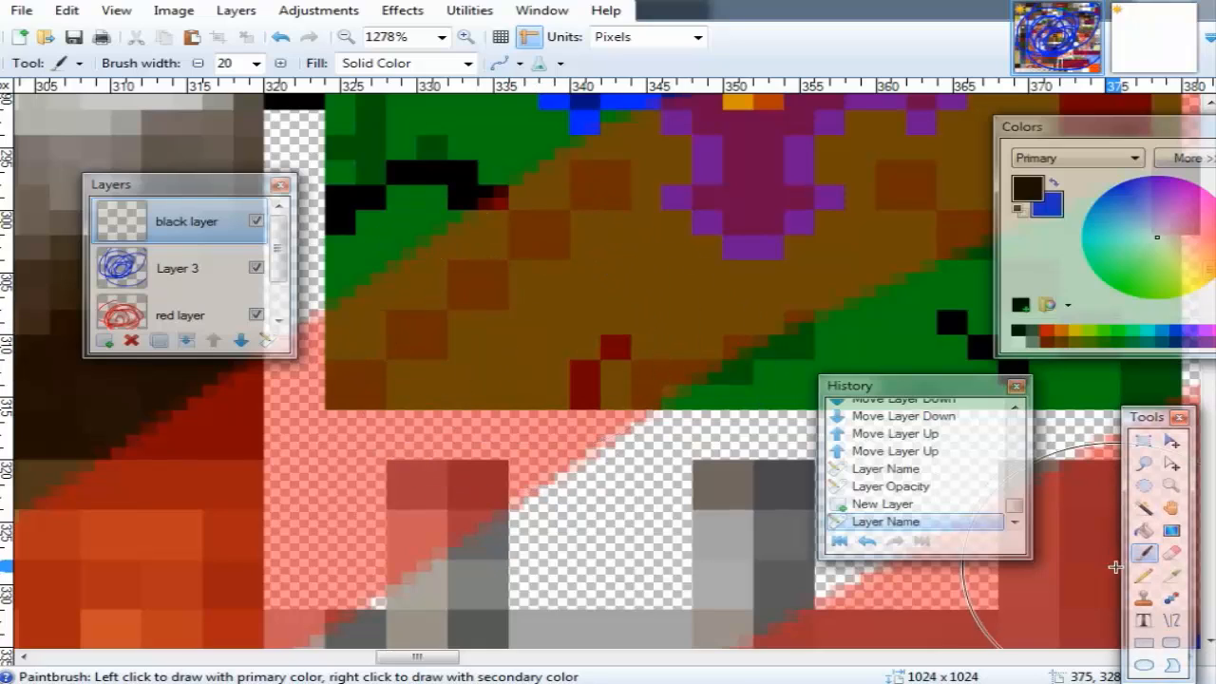
Use the Pencil to draw a short diagonal row of six black pixels on the black layer.
{"action": "left_click", "coordinate": [1144, 574]}
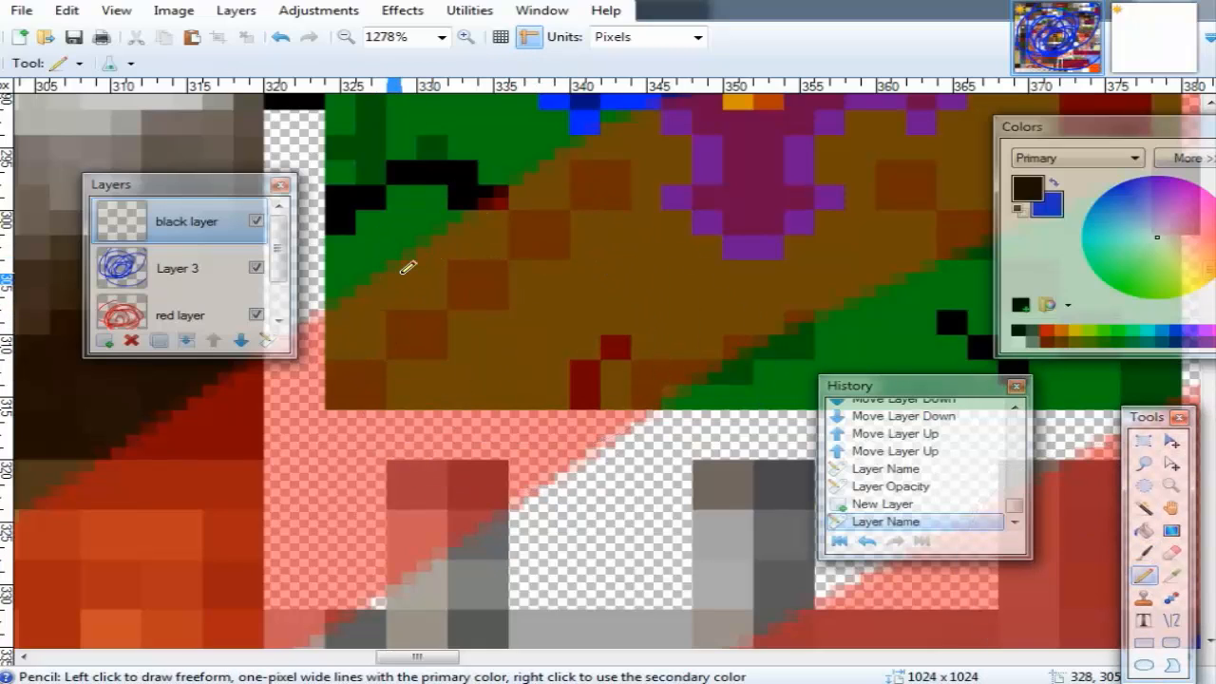
{"action": "left_click", "coordinate": [393, 278]}
{"action": "left_click", "coordinate": [408, 266]}
{"action": "left_click", "coordinate": [424, 251]}
{"action": "left_click", "coordinate": [439, 241]}
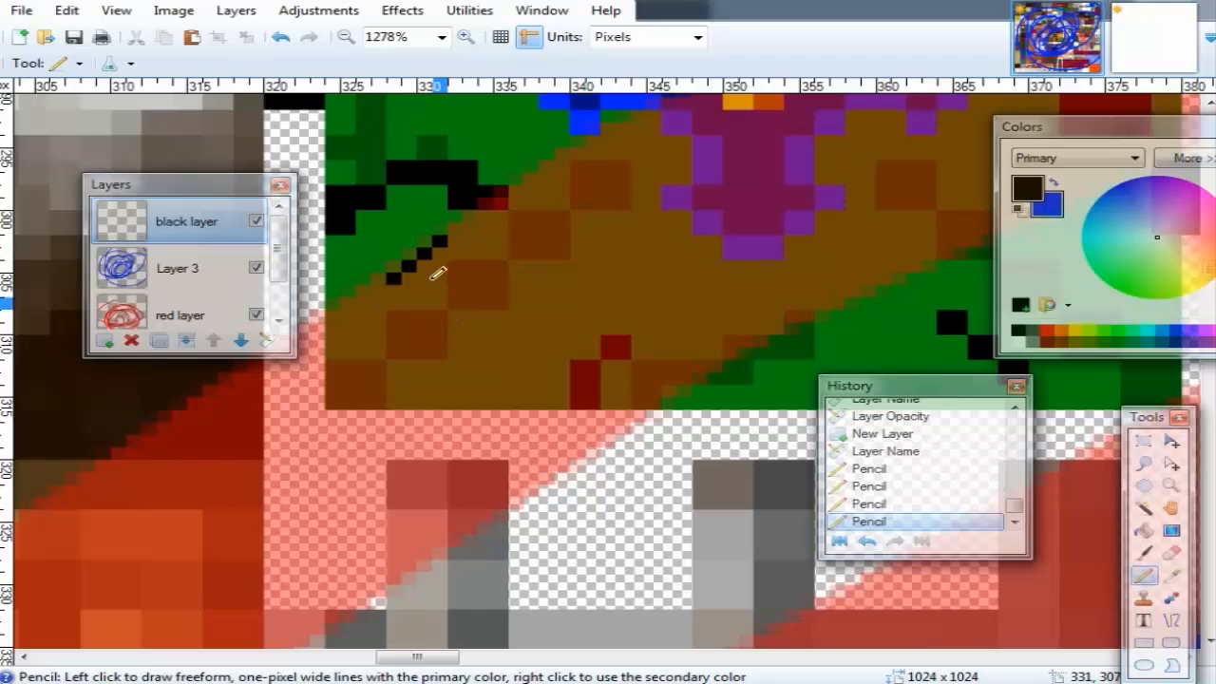
{"action": "left_click", "coordinate": [454, 227]}
{"action": "left_click", "coordinate": [469, 214]}
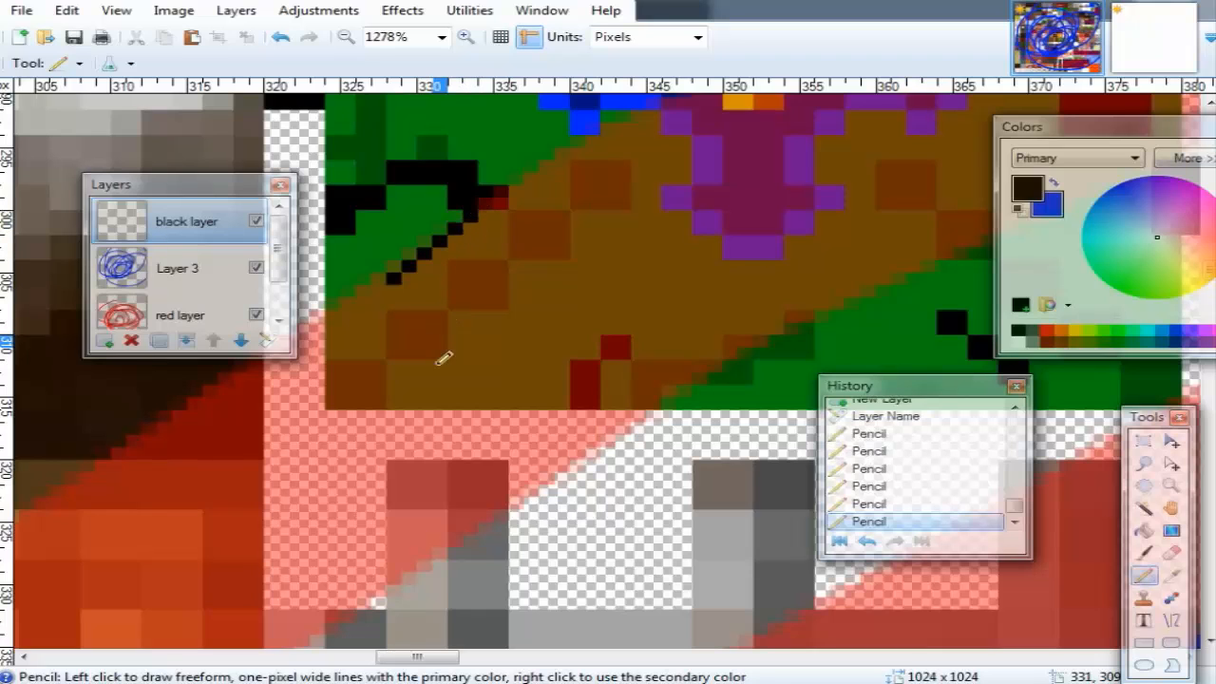
Paint a short, thick diagonal black stroke below the pencil pixels on the black layer with the Paintbrush.
{"action": "left_click", "coordinate": [1143, 552]}
{"action": "left_click", "coordinate": [499, 366]}
{"action": "mouse_move", "coordinate": [499, 365]}
{"action": "left_mouse_down"}
{"action": "mouse_move", "coordinate": [557, 346]}
{"action": "mouse_move", "coordinate": [662, 279]}
{"action": "left_mouse_up"}
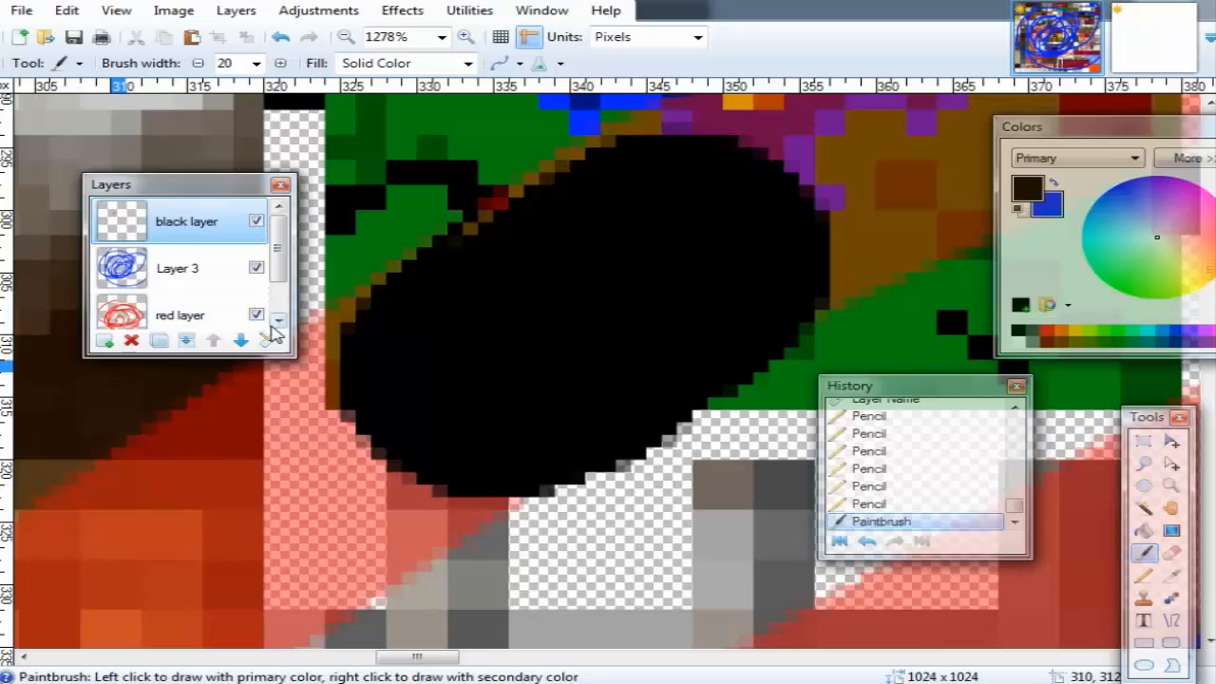
Delete the black layer, Layer 3 and the red layer so that only the Background remains.
{"action": "scroll", "coordinate": [385, 401], "scroll_direction": "down", "scroll_amount": 7}
{"action": "scroll", "coordinate": [448, 340], "scroll_direction": "down", "scroll_amount": 2}
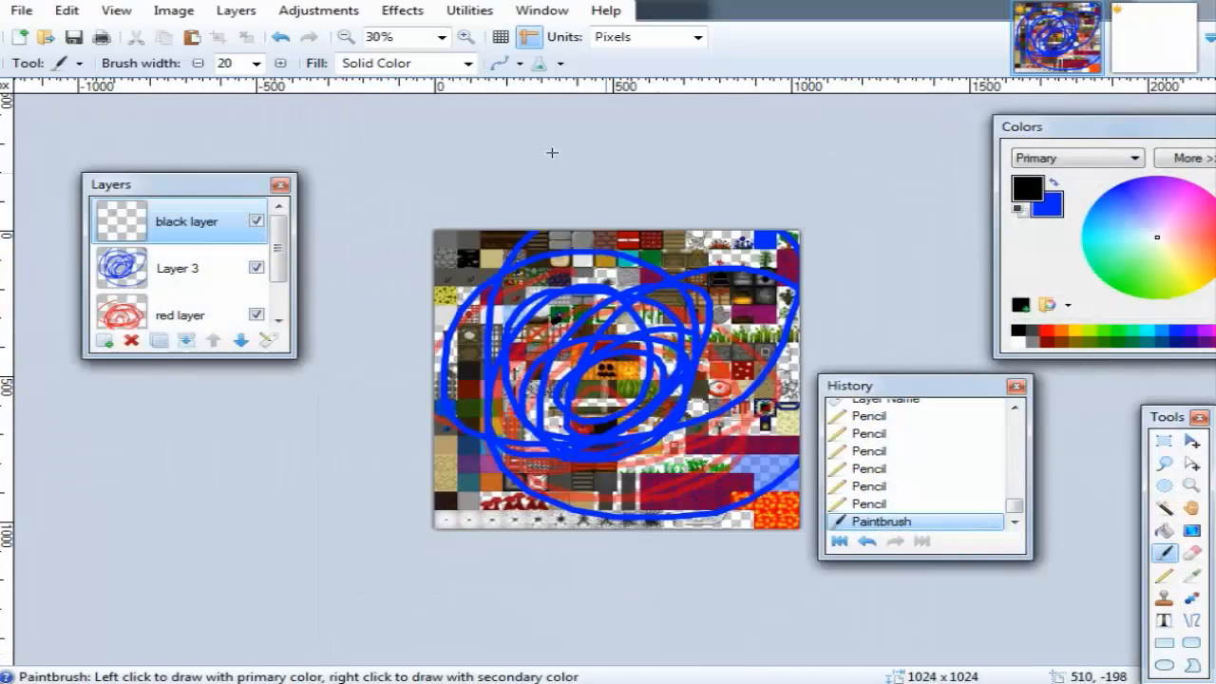
{"action": "scroll", "coordinate": [360, 237], "scroll_direction": "up", "scroll_amount": 6}
{"action": "scroll", "coordinate": [692, 222], "scroll_direction": "up", "scroll_amount": 2}
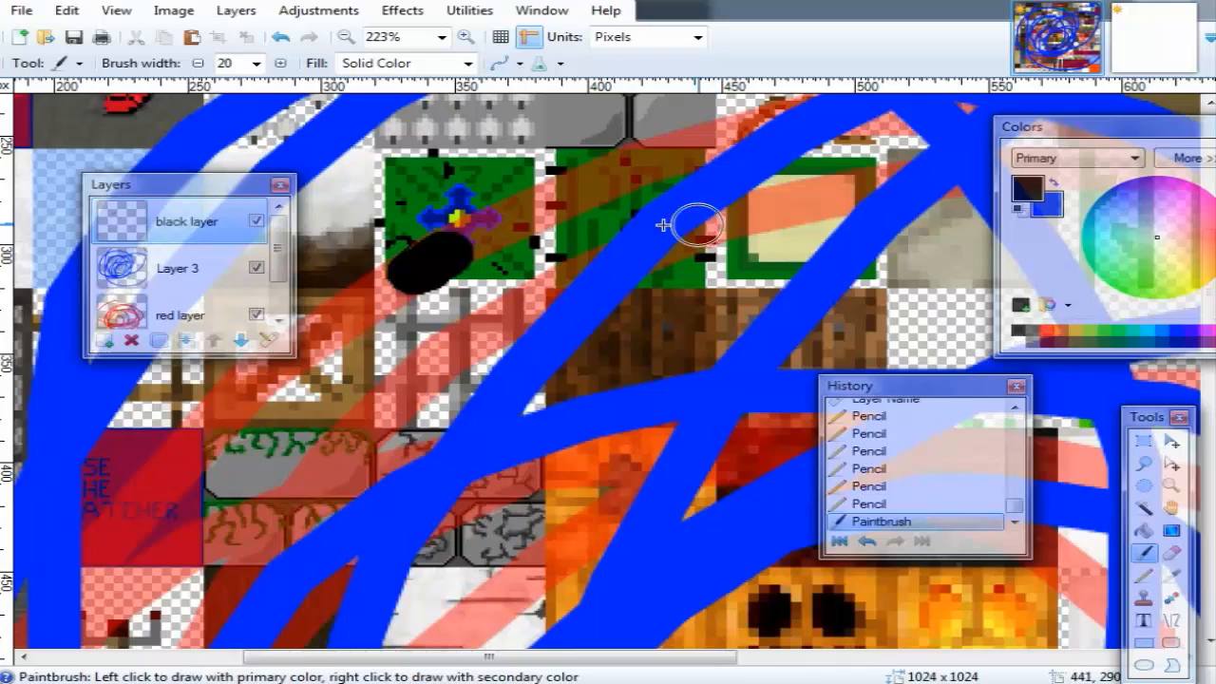
{"action": "scroll", "coordinate": [560, 271], "scroll_direction": "down", "scroll_amount": 5}
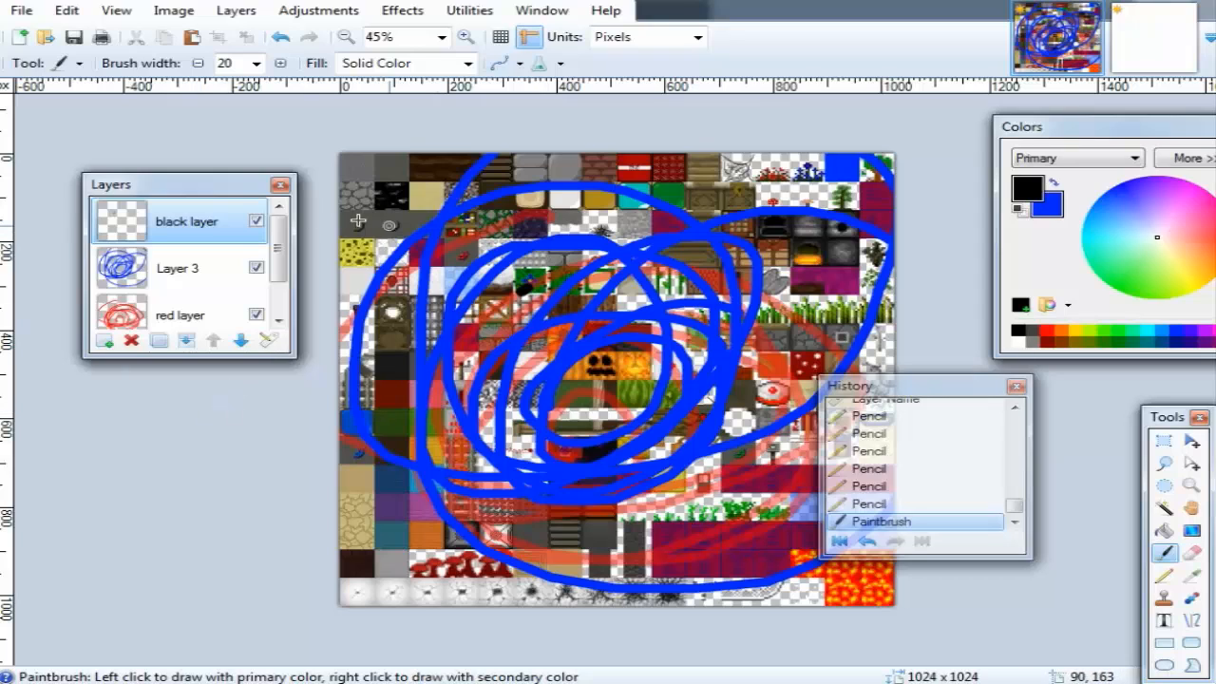
{"action": "mouse_move", "coordinate": [285, 255]}
{"action": "left_mouse_down"}
{"action": "mouse_move", "coordinate": [282, 271]}
{"action": "mouse_move", "coordinate": [279, 242]}
{"action": "left_mouse_up"}
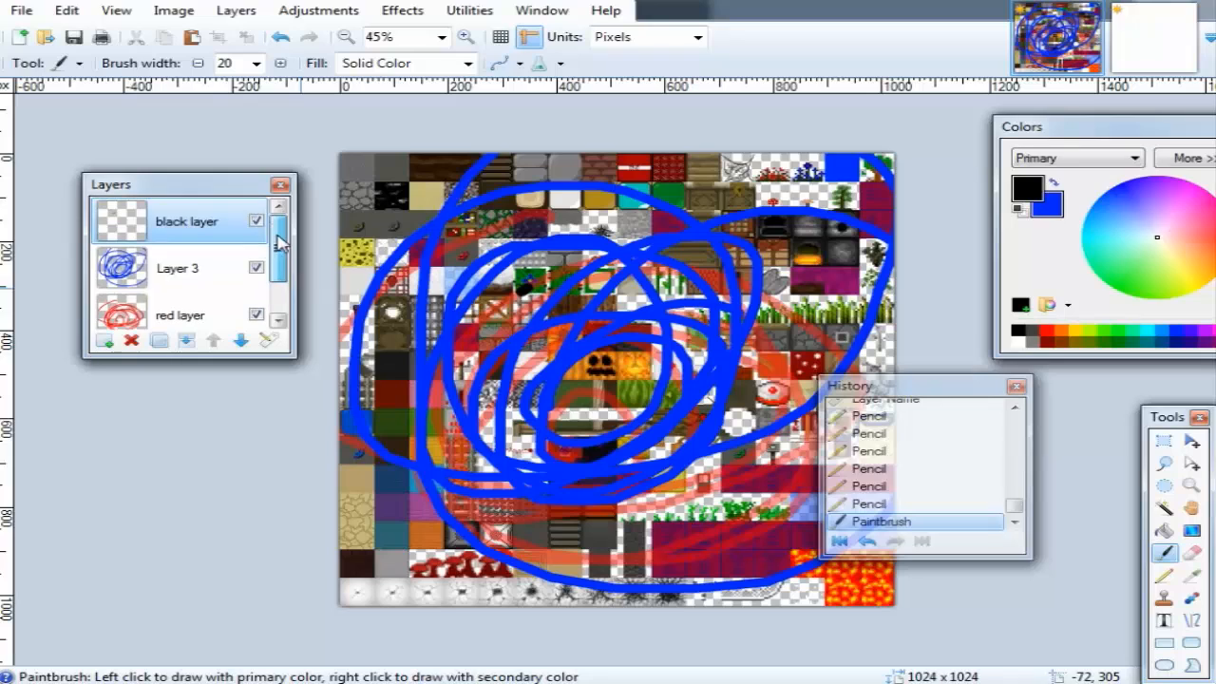
{"action": "left_click", "coordinate": [133, 340]}
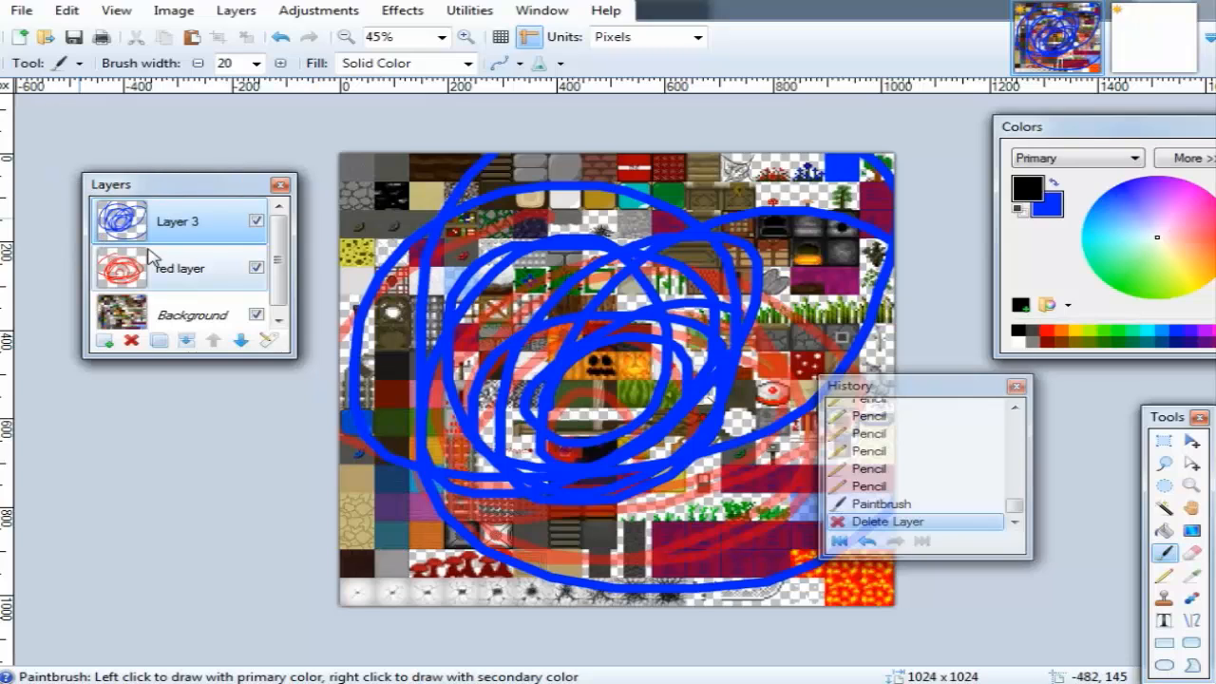
{"action": "left_click", "coordinate": [133, 342]}
{"action": "left_click", "coordinate": [133, 342]}
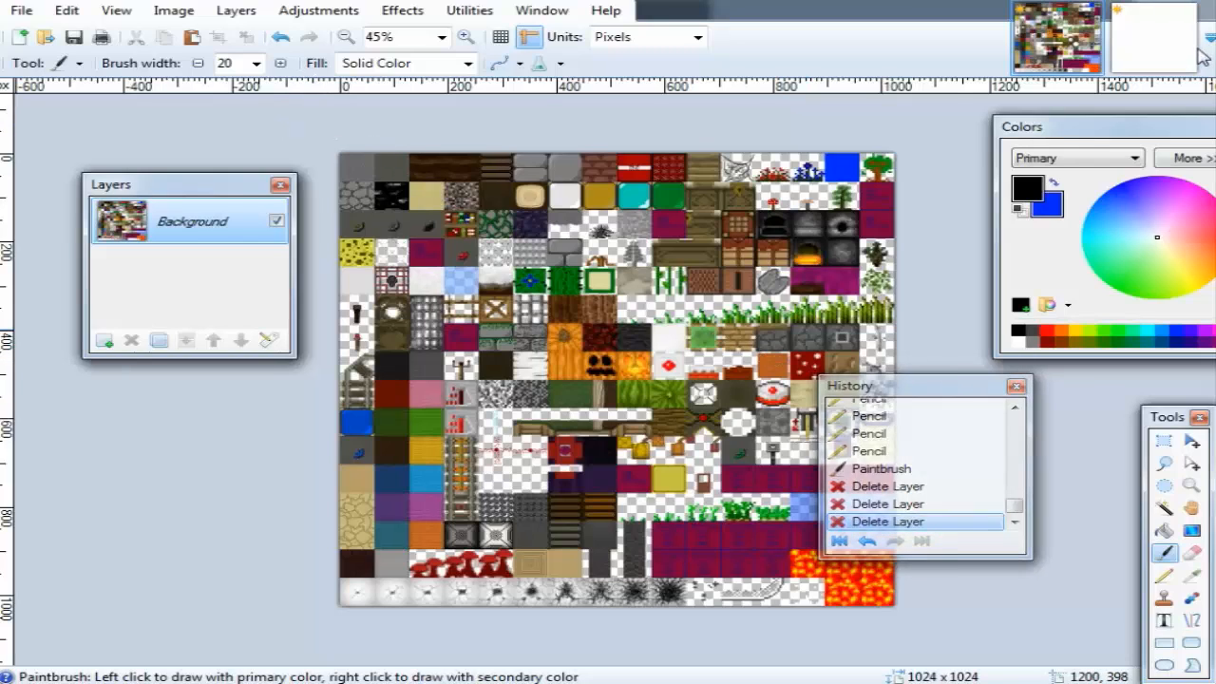
Switch to the blank image, view the size settings for a new image, and dismiss them without creating one.
{"action": "left_click", "coordinate": [1160, 23]}
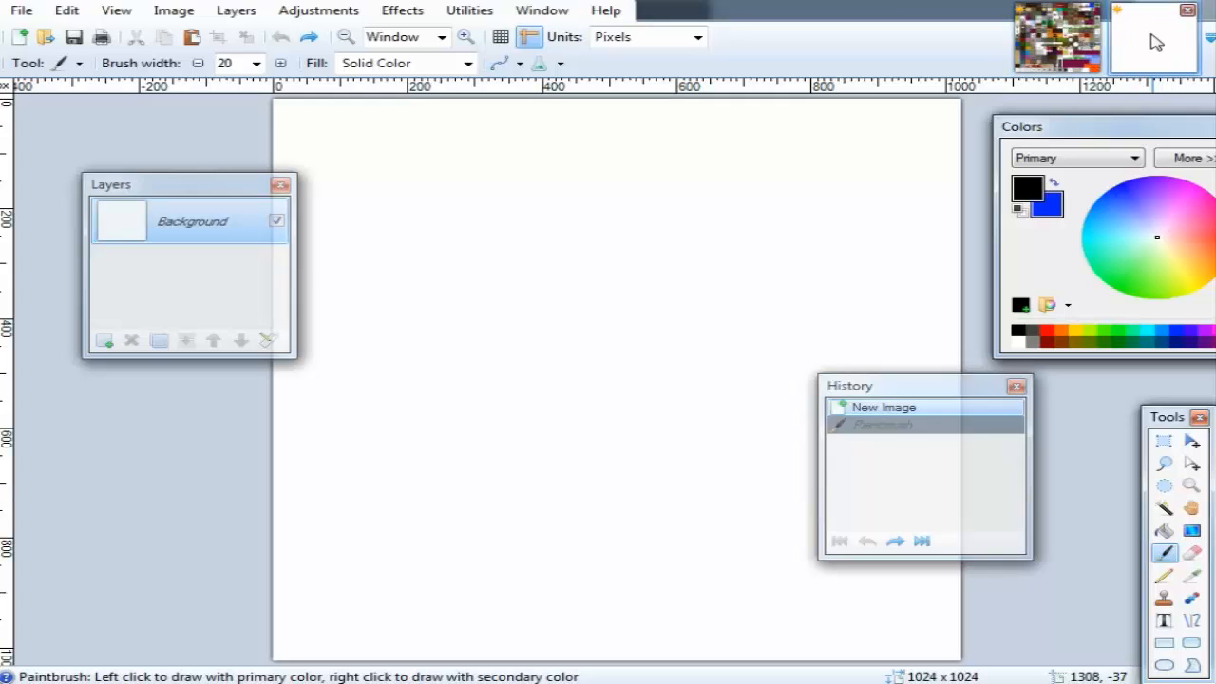
{"action": "left_click", "coordinate": [17, 42]}
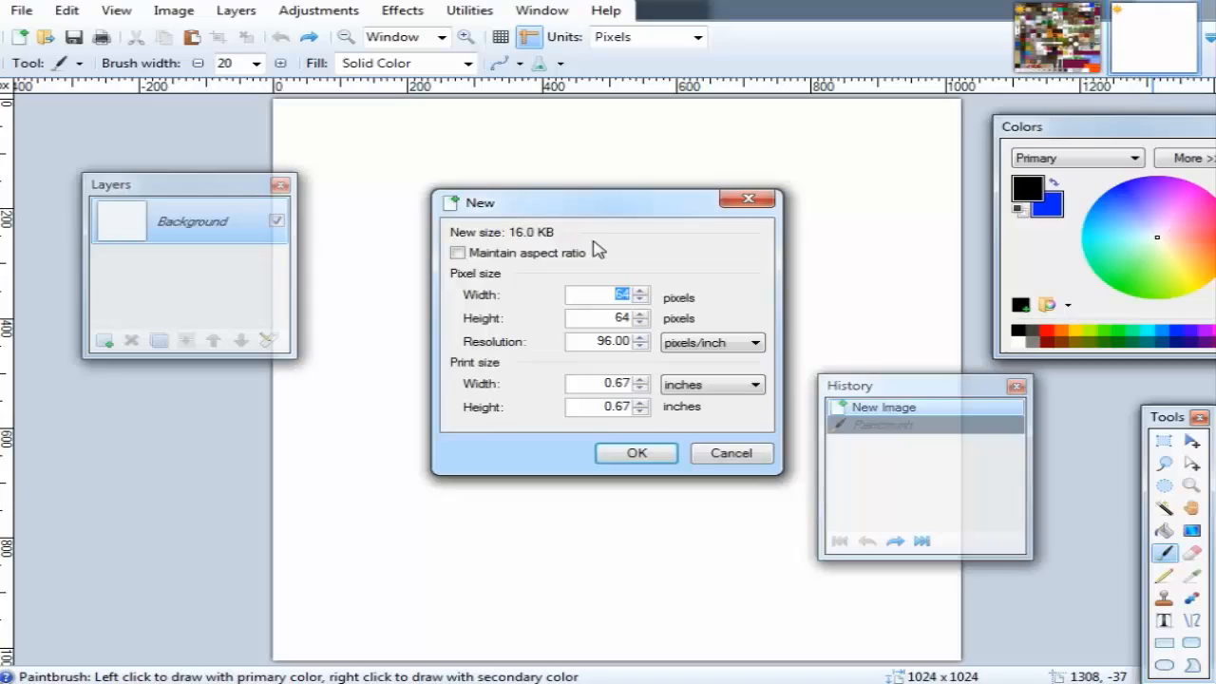
{"action": "left_click", "coordinate": [750, 198]}
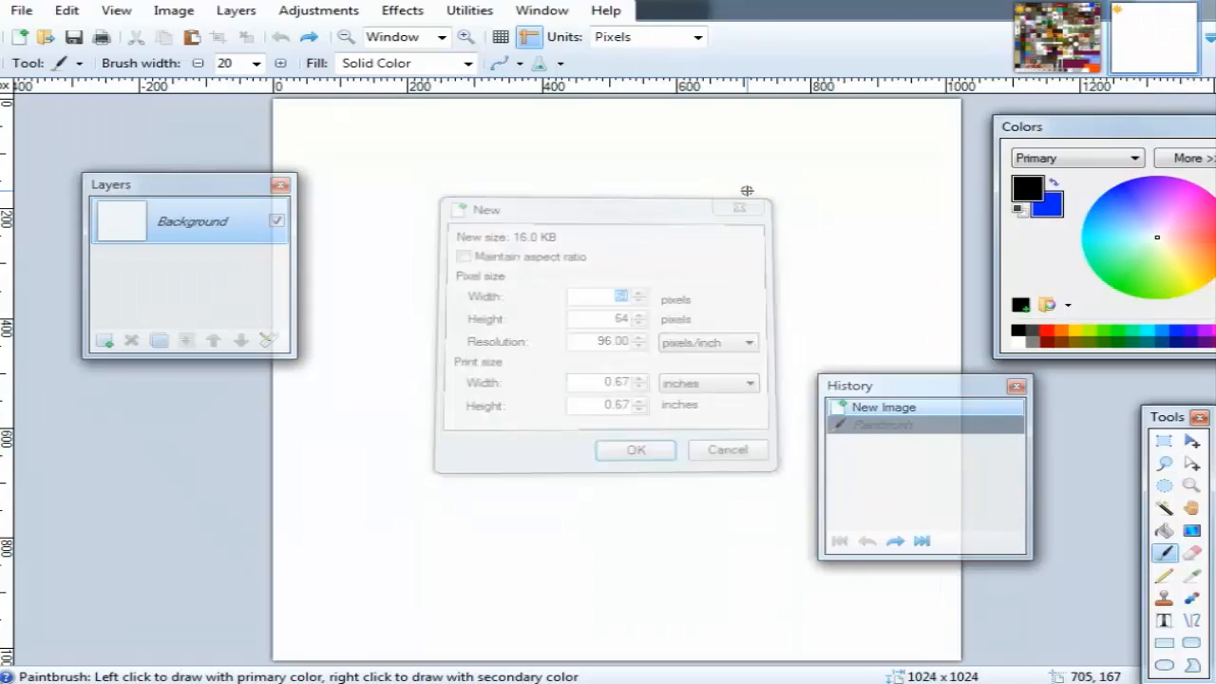
Return to the texture sheet and examine its individual tiles up close around the "USE THE PATCHER" tile.
{"action": "left_click", "coordinate": [1059, 68]}
{"action": "scroll", "coordinate": [403, 288], "scroll_direction": "up", "scroll_amount": 5}
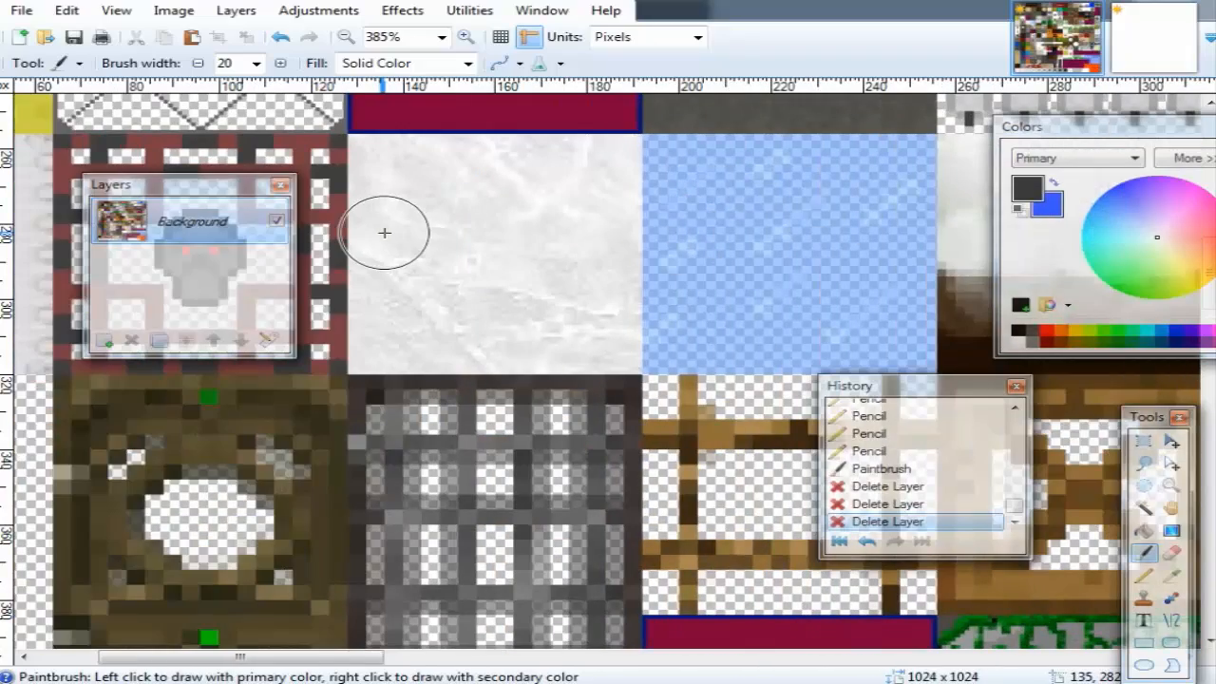
{"action": "scroll", "coordinate": [384, 232], "scroll_direction": "left", "scroll_amount": 3}
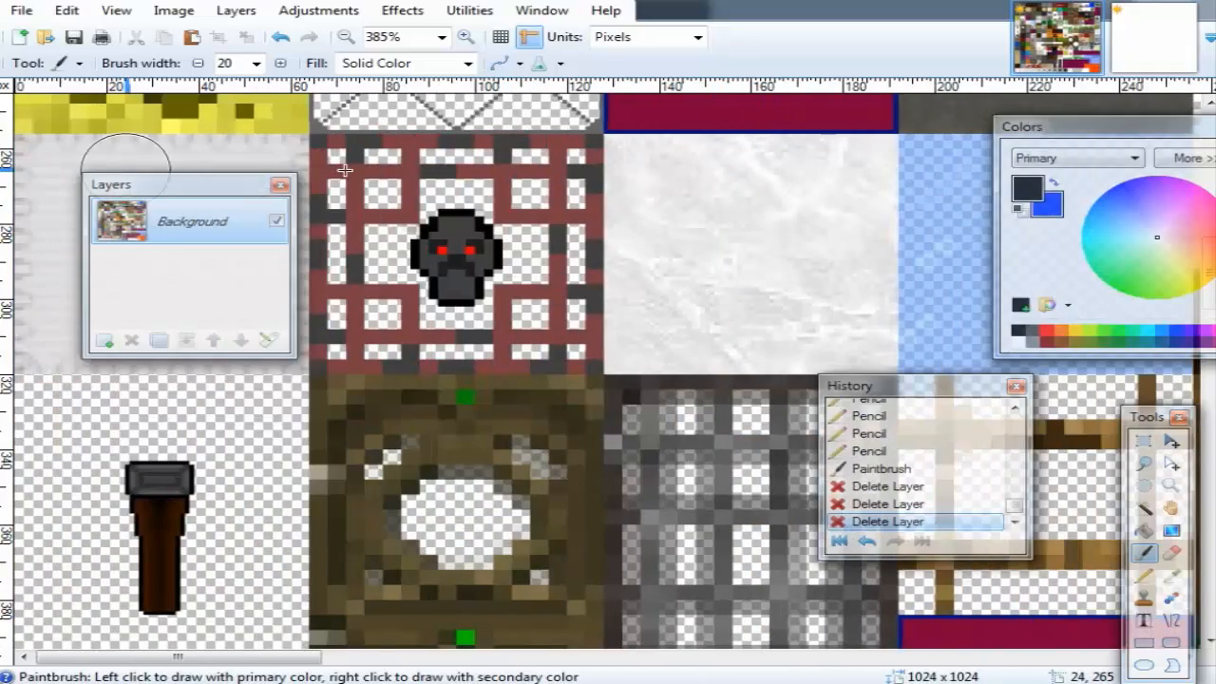
{"action": "scroll", "coordinate": [619, 294], "scroll_direction": "up", "scroll_amount": 10}
{"action": "scroll", "coordinate": [602, 304], "scroll_direction": "down", "scroll_amount": 9}
{"action": "scroll", "coordinate": [708, 225], "scroll_direction": "up", "scroll_amount": 6}
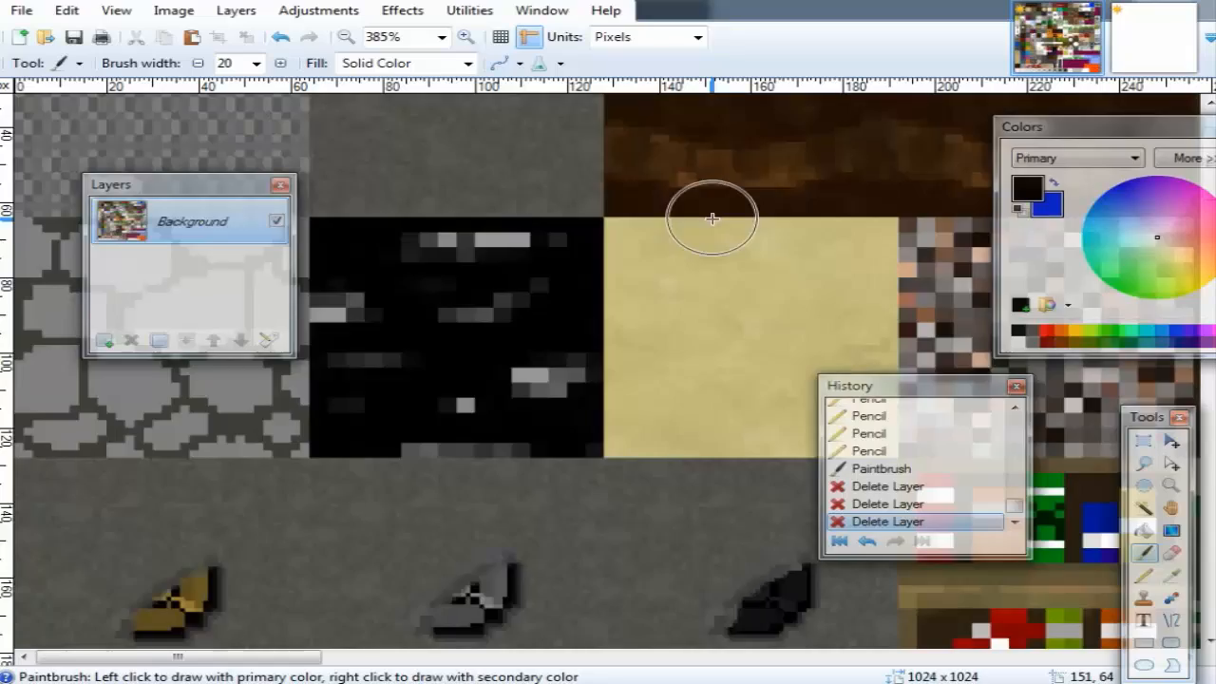
{"action": "scroll", "coordinate": [707, 225], "scroll_direction": "down", "scroll_amount": 9}
{"action": "scroll", "coordinate": [712, 226], "scroll_direction": "up", "scroll_amount": 5}
{"action": "scroll", "coordinate": [712, 226], "scroll_direction": "down", "scroll_amount": 6}
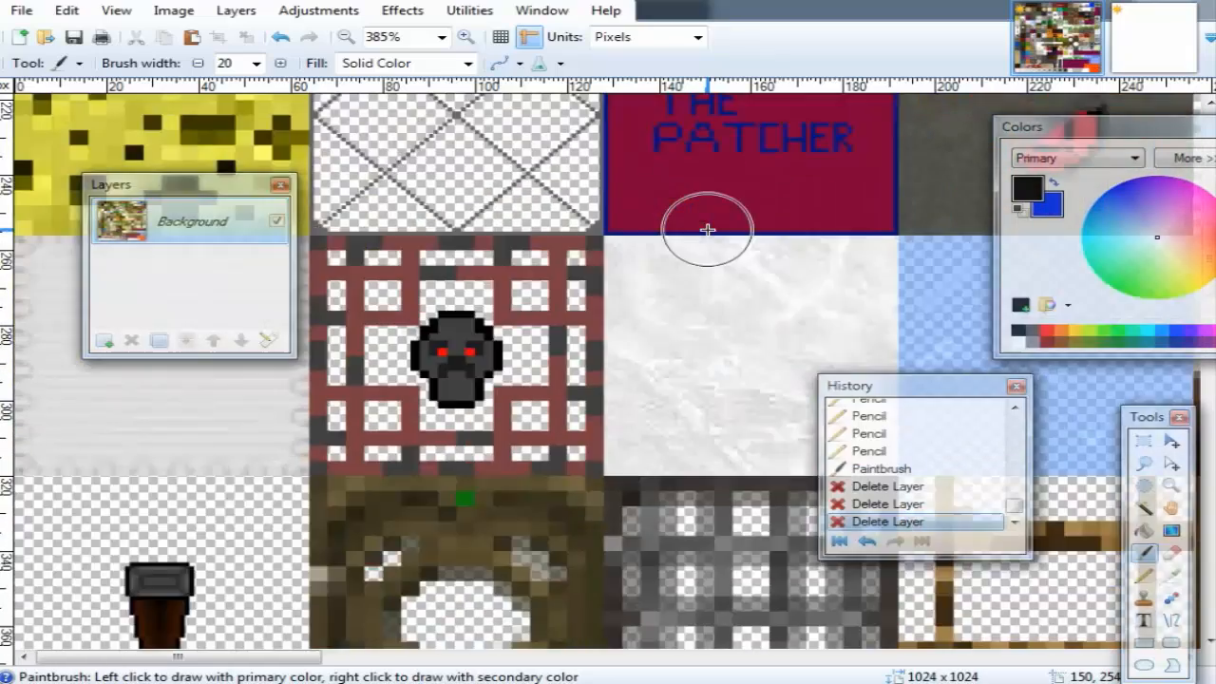
{"action": "scroll", "coordinate": [712, 228], "scroll_direction": "up", "scroll_amount": 6}
{"action": "scroll", "coordinate": [711, 228], "scroll_direction": "right", "scroll_amount": 6}
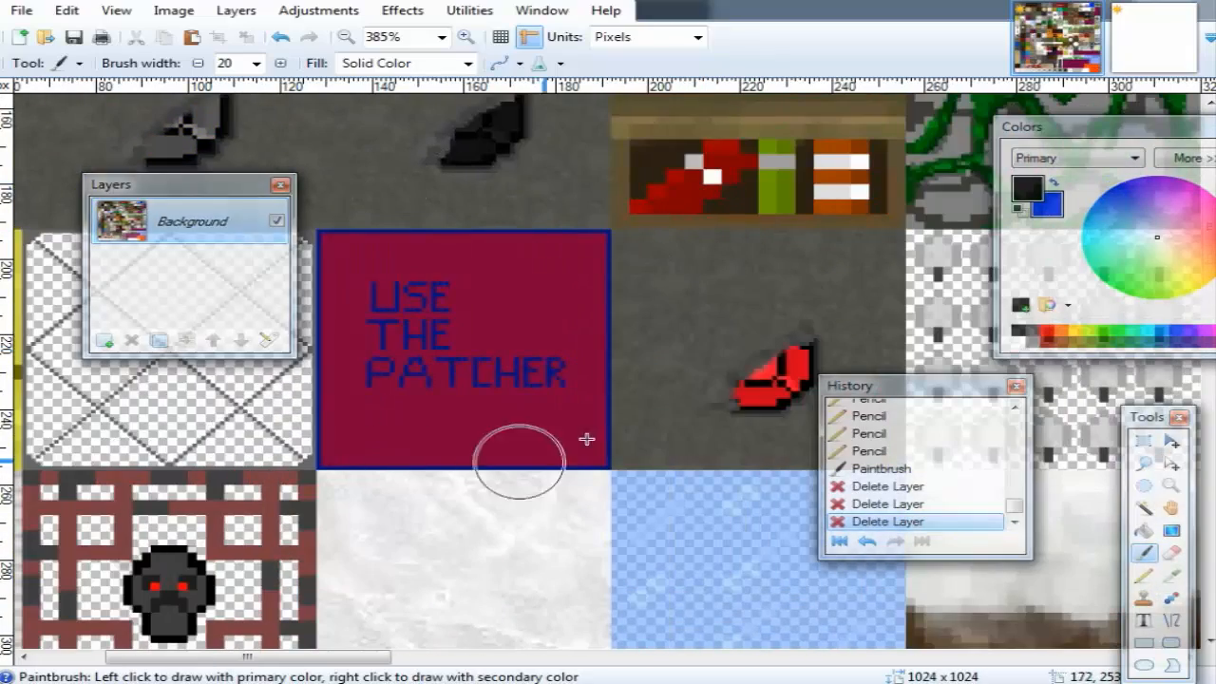
{"action": "scroll", "coordinate": [670, 435], "scroll_direction": "up", "scroll_amount": 6}
Select the whole 64 x 64 pixel red ore tile with Rectangle Select.
{"action": "key", "text": "s"}
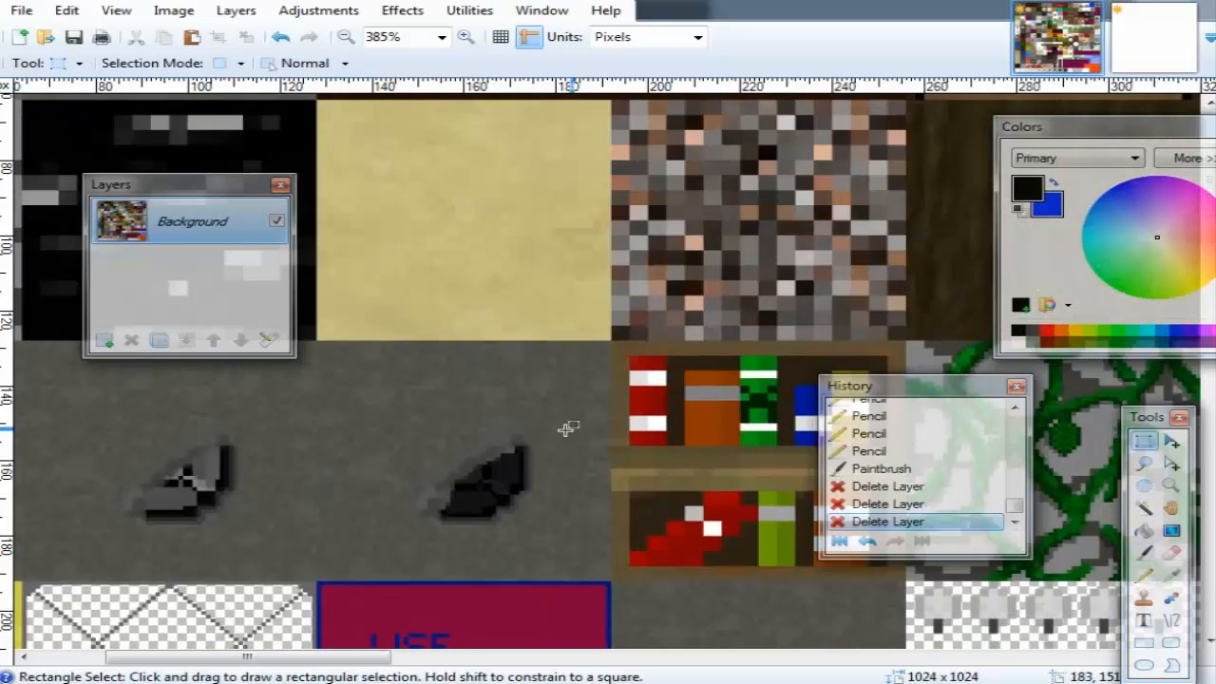
{"action": "scroll", "coordinate": [461, 428], "scroll_direction": "left", "scroll_amount": 6}
{"action": "scroll", "coordinate": [640, 426], "scroll_direction": "right", "scroll_amount": 3}
{"action": "scroll", "coordinate": [570, 408], "scroll_direction": "right", "scroll_amount": 9}
{"action": "scroll", "coordinate": [519, 399], "scroll_direction": "down", "scroll_amount": 7}
{"action": "scroll", "coordinate": [317, 196], "scroll_direction": "up", "scroll_amount": 5}
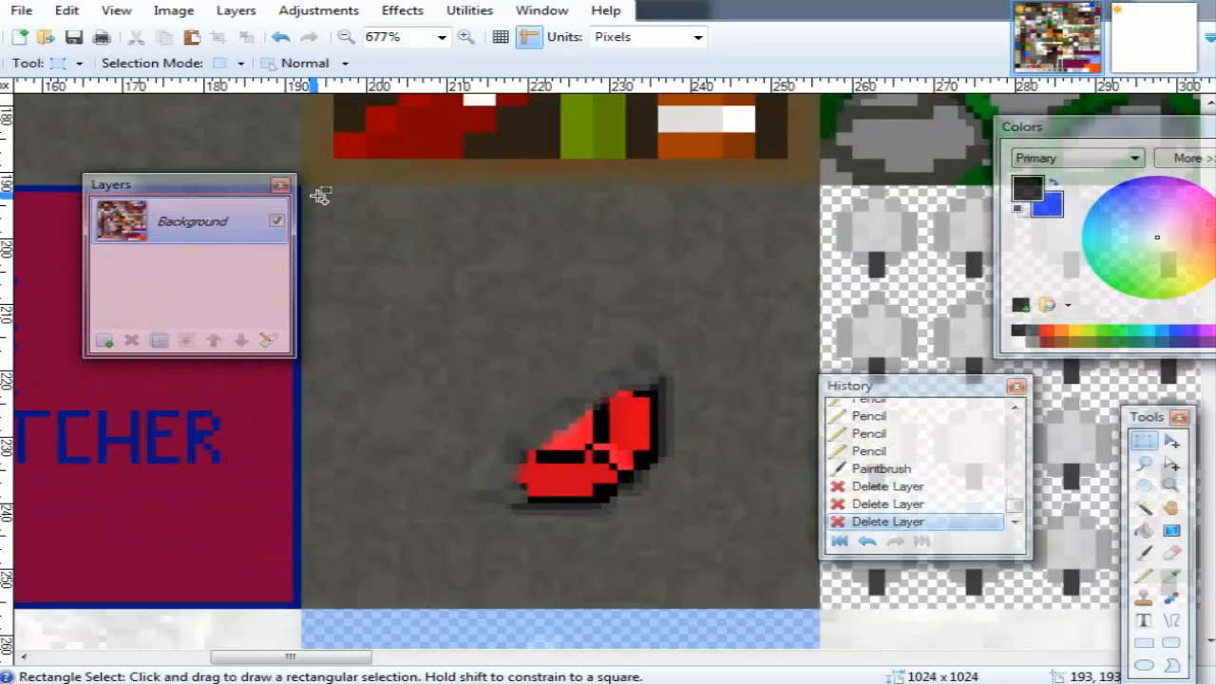
{"action": "scroll", "coordinate": [428, 195], "scroll_direction": "left", "scroll_amount": 2}
{"action": "left_click_drag", "start_coordinate": [440, 181], "coordinate": [668, 600]}
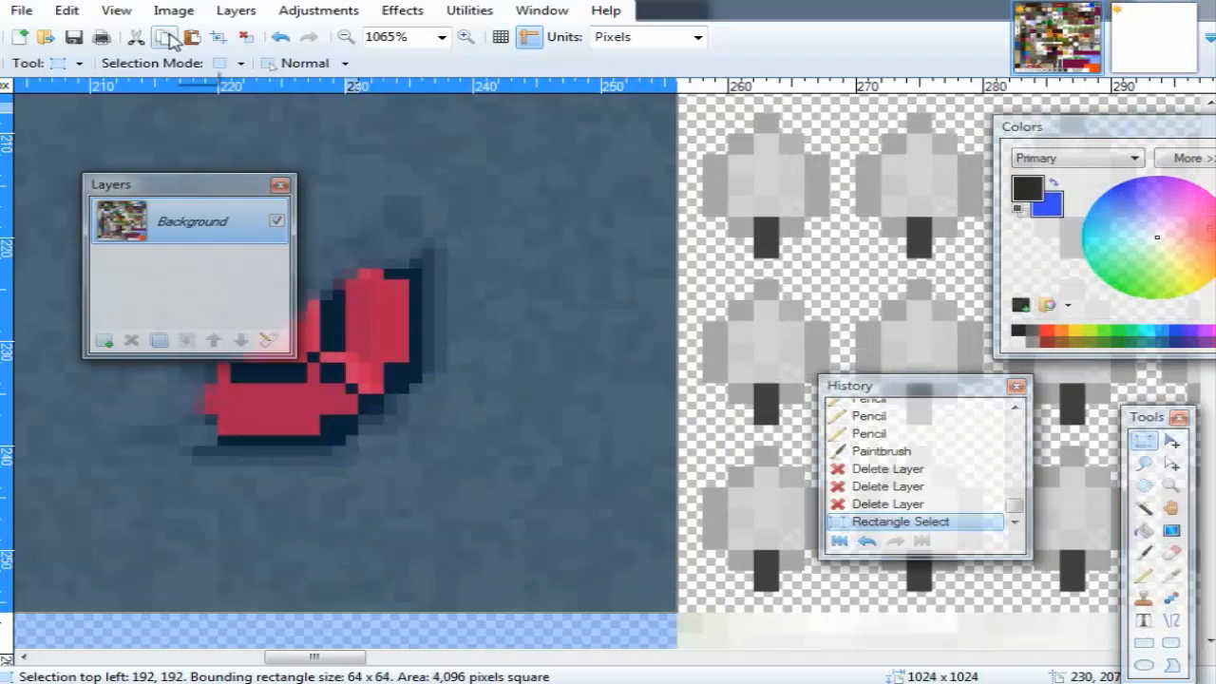
Check the dimensions offered for a new image with the red ore tile selected, without creating the image.
{"action": "scroll", "coordinate": [321, 209], "scroll_direction": "down", "scroll_amount": 5}
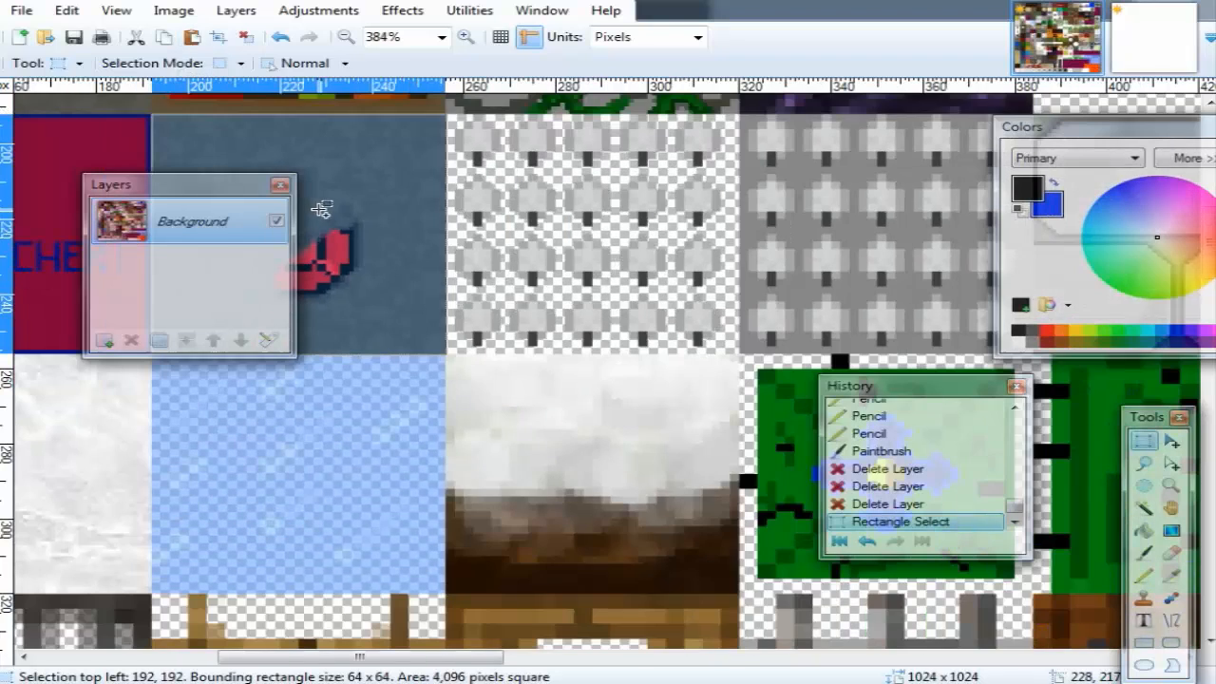
{"action": "left_click", "coordinate": [29, 36]}
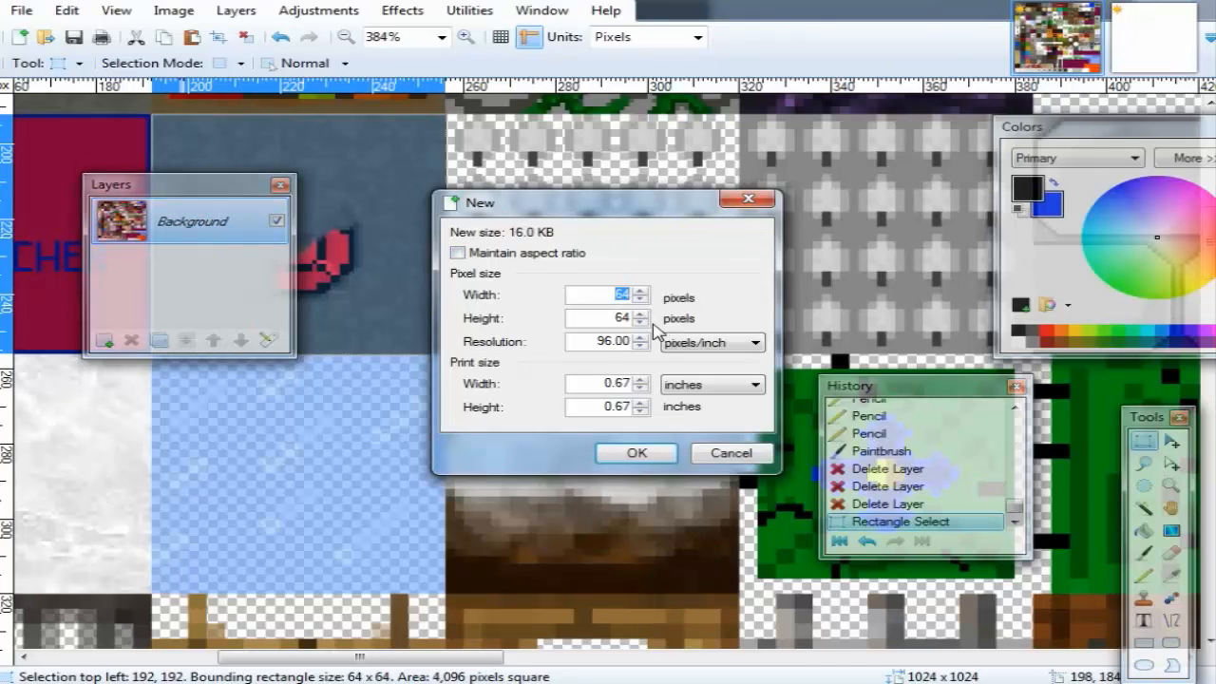
{"action": "left_click", "coordinate": [748, 199]}
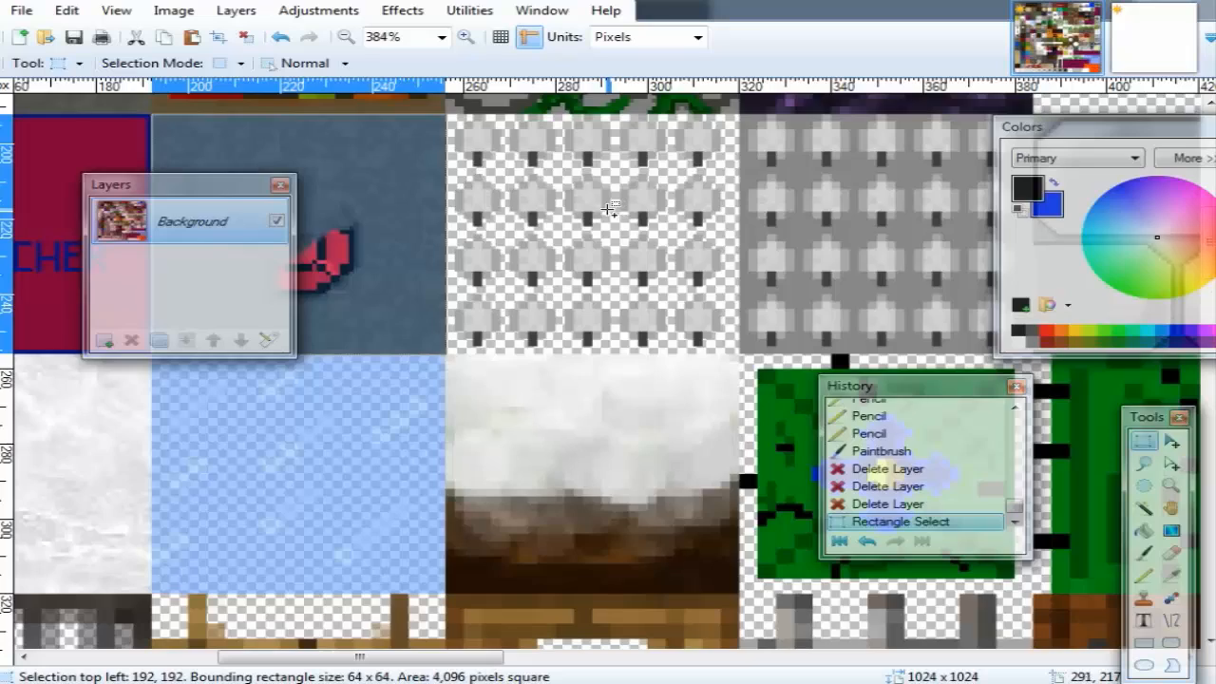
Select a 283 x 229 pixel block of tiles, copy it, and check the dimensions offered for a new image.
{"action": "scroll", "coordinate": [386, 178], "scroll_direction": "down", "scroll_amount": 4}
{"action": "left_click_drag", "start_coordinate": [368, 173], "coordinate": [890, 517]}
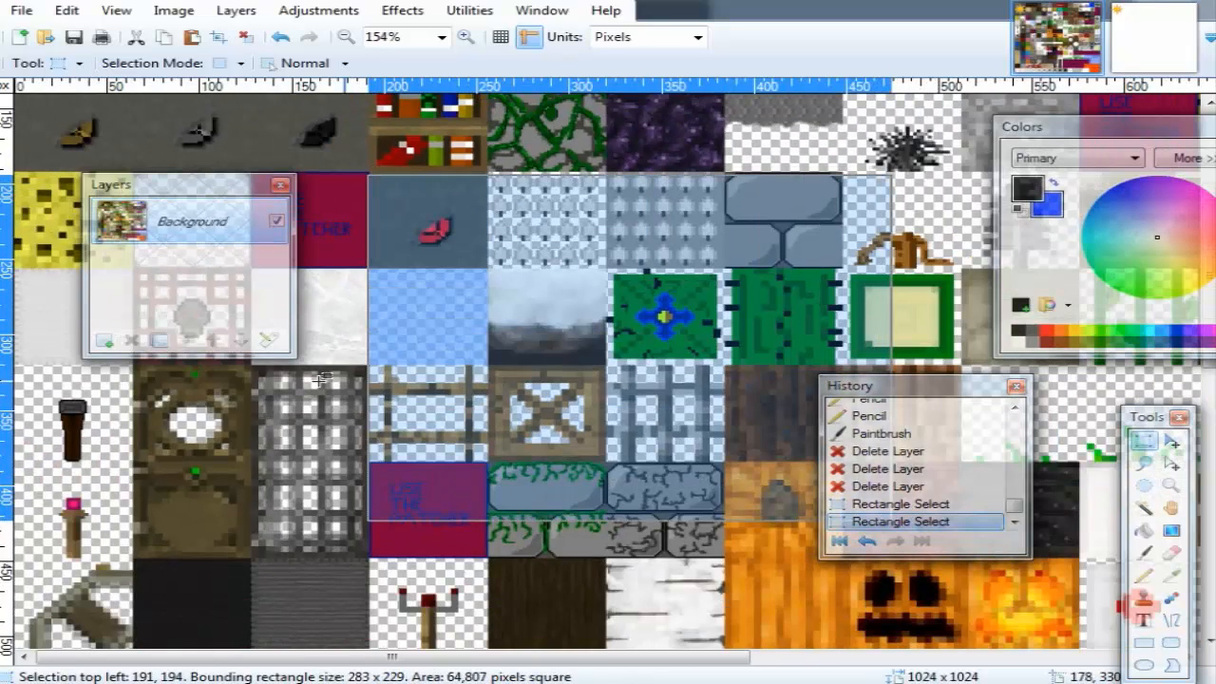
{"action": "left_click", "coordinate": [40, 34]}
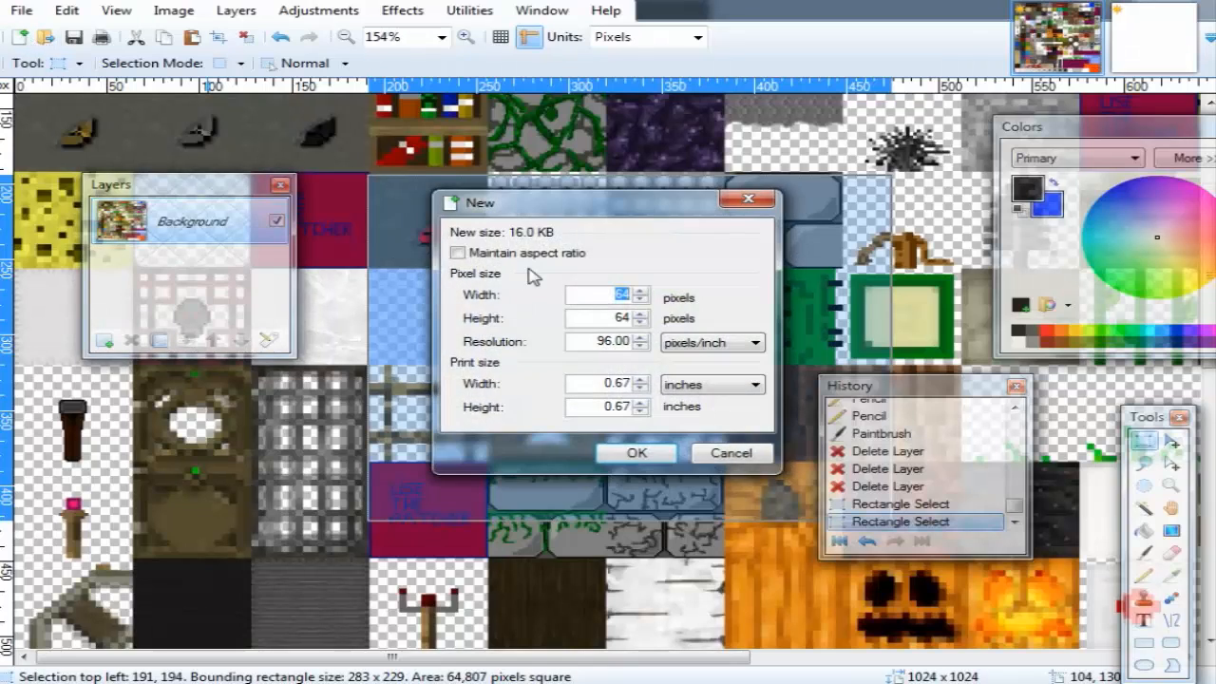
{"action": "left_click", "coordinate": [723, 203]}
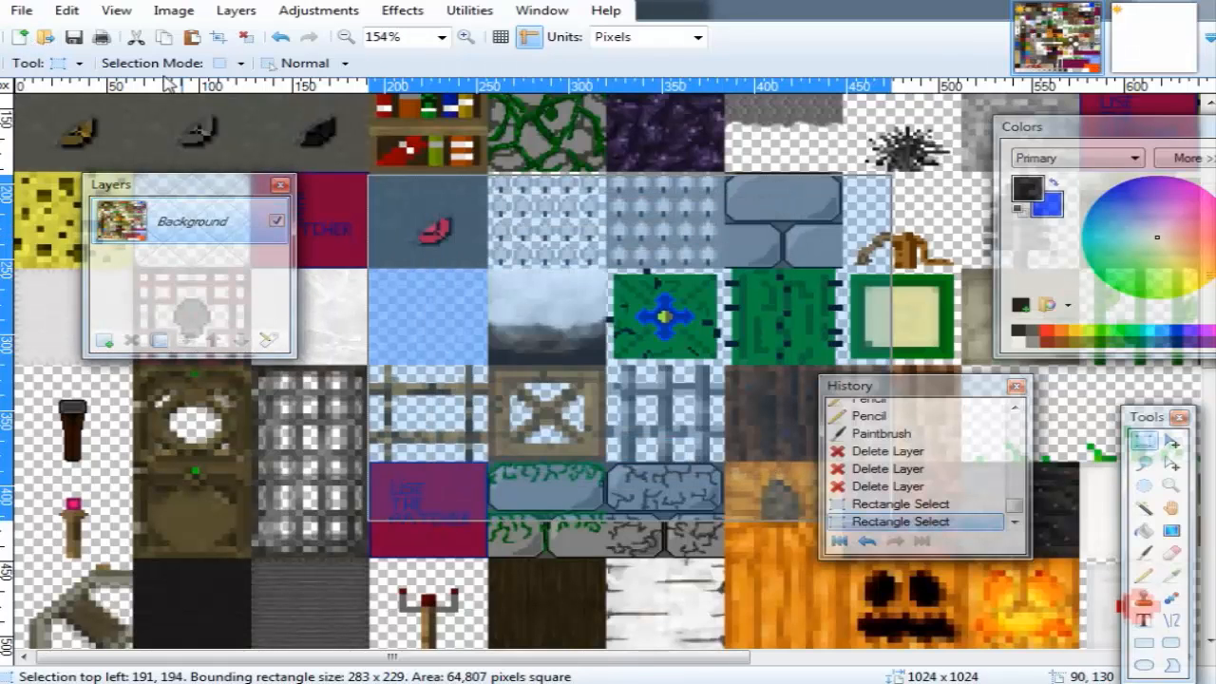
{"action": "left_click", "coordinate": [19, 38]}
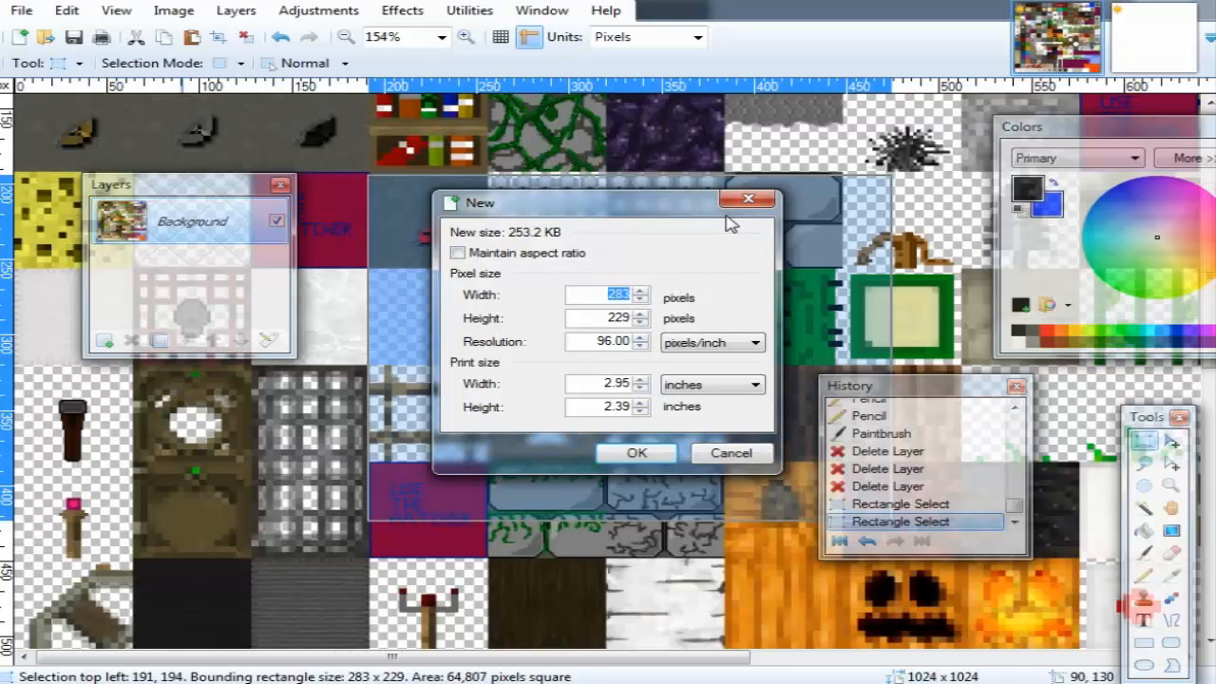
{"action": "left_click", "coordinate": [748, 198]}
Deselect the block of tiles and view the whole texture sheet.
{"action": "key", "text": "ctrl+d"}
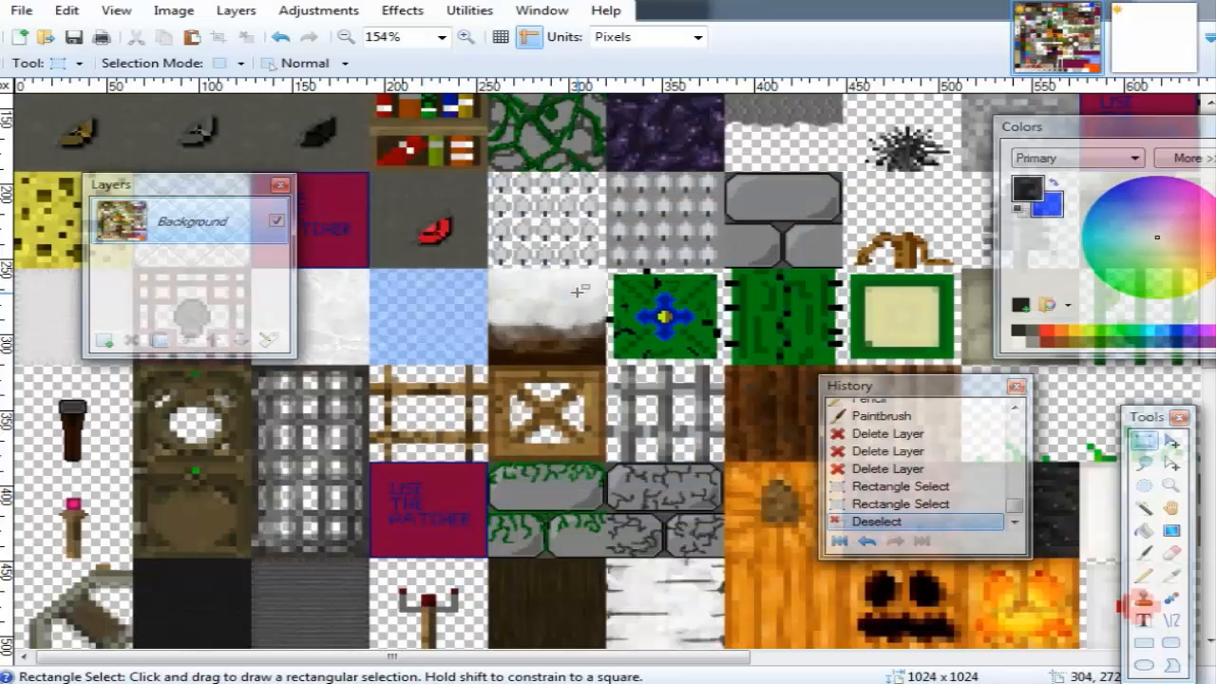
{"action": "scroll", "coordinate": [625, 222], "scroll_direction": "down", "scroll_amount": 2}
{"action": "scroll", "coordinate": [625, 222], "scroll_direction": "down", "scroll_amount": 2}
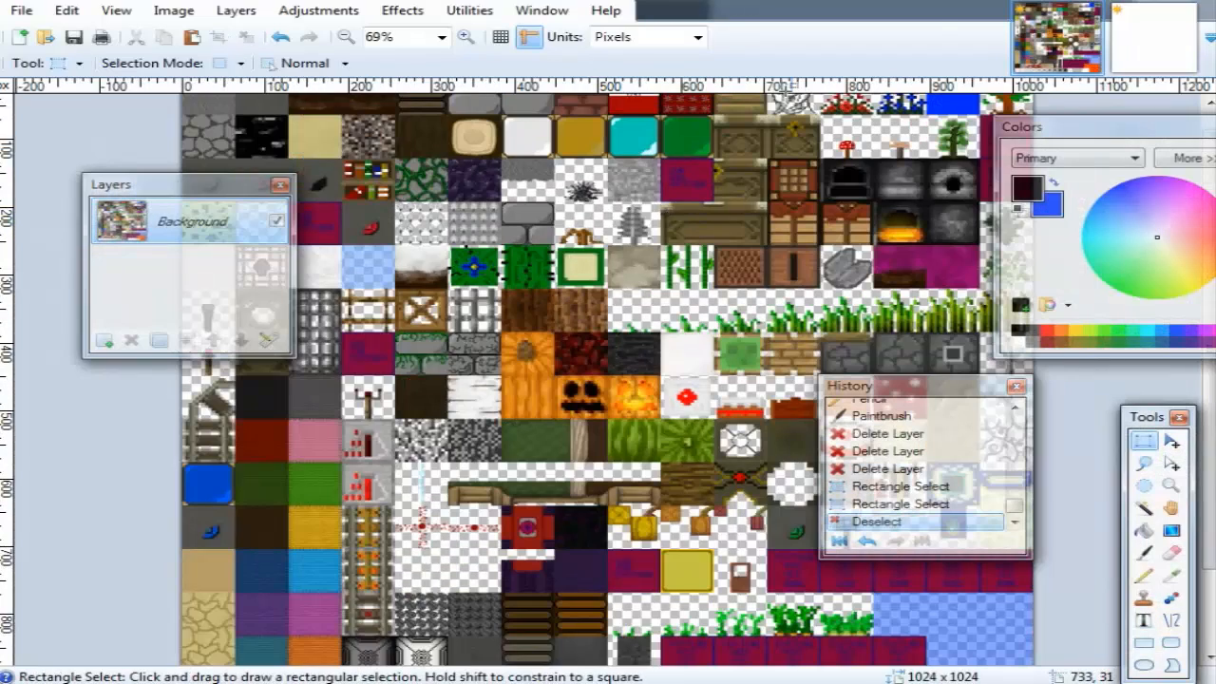
{"action": "scroll", "coordinate": [561, 343], "scroll_direction": "down", "scroll_amount": 4}
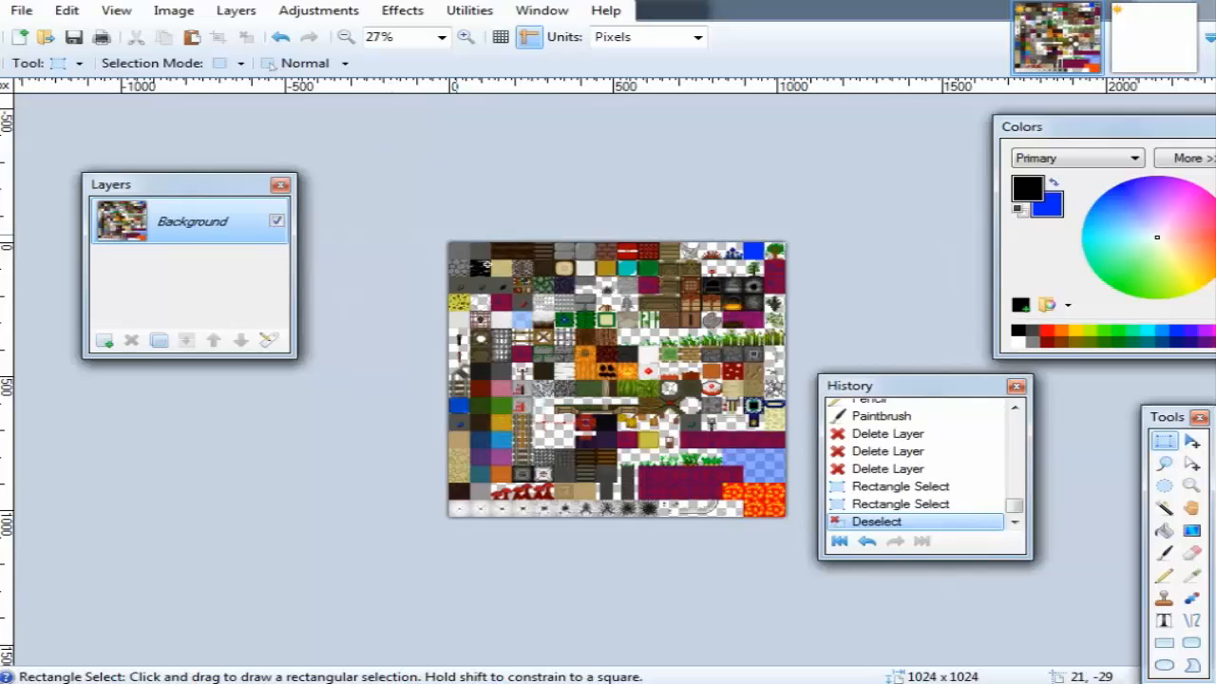
Select the entire 1024 x 1024 texture sheet and create a new 283 x 229 pixel image.
{"action": "left_click_drag", "start_coordinate": [455, 234], "coordinate": [1007, 570]}
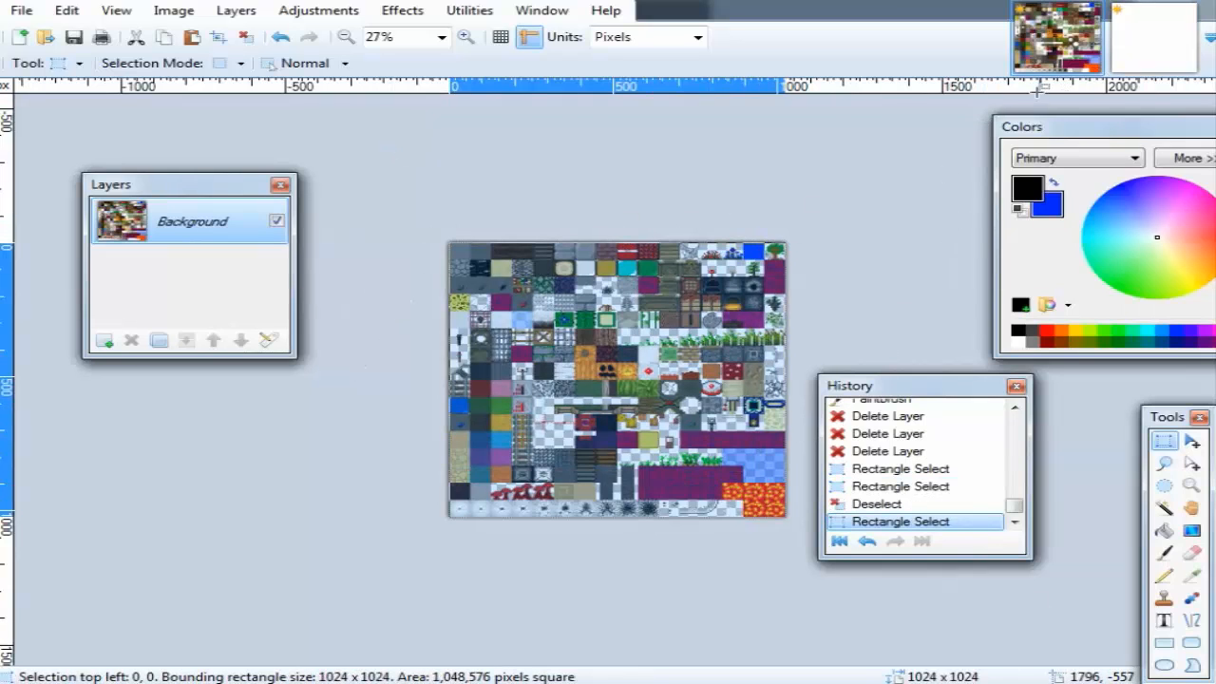
{"action": "left_click", "coordinate": [1143, 48]}
{"action": "left_click", "coordinate": [1054, 49]}
{"action": "left_click", "coordinate": [19, 38]}
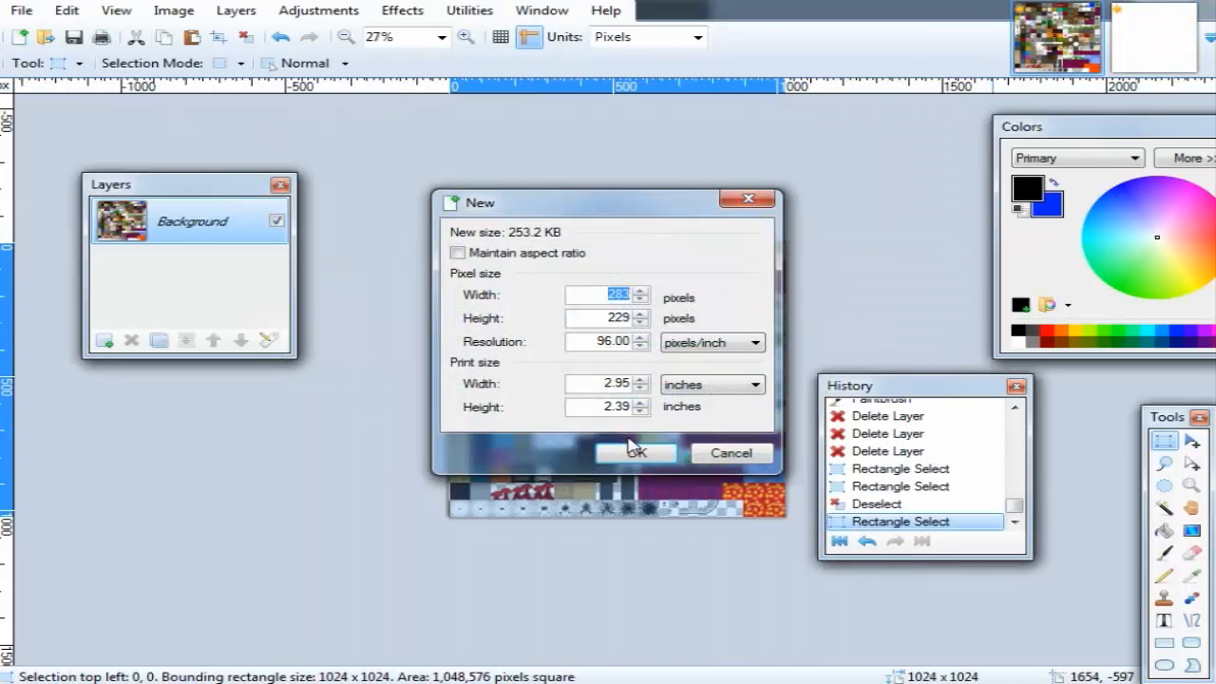
{"action": "left_click", "coordinate": [633, 450]}
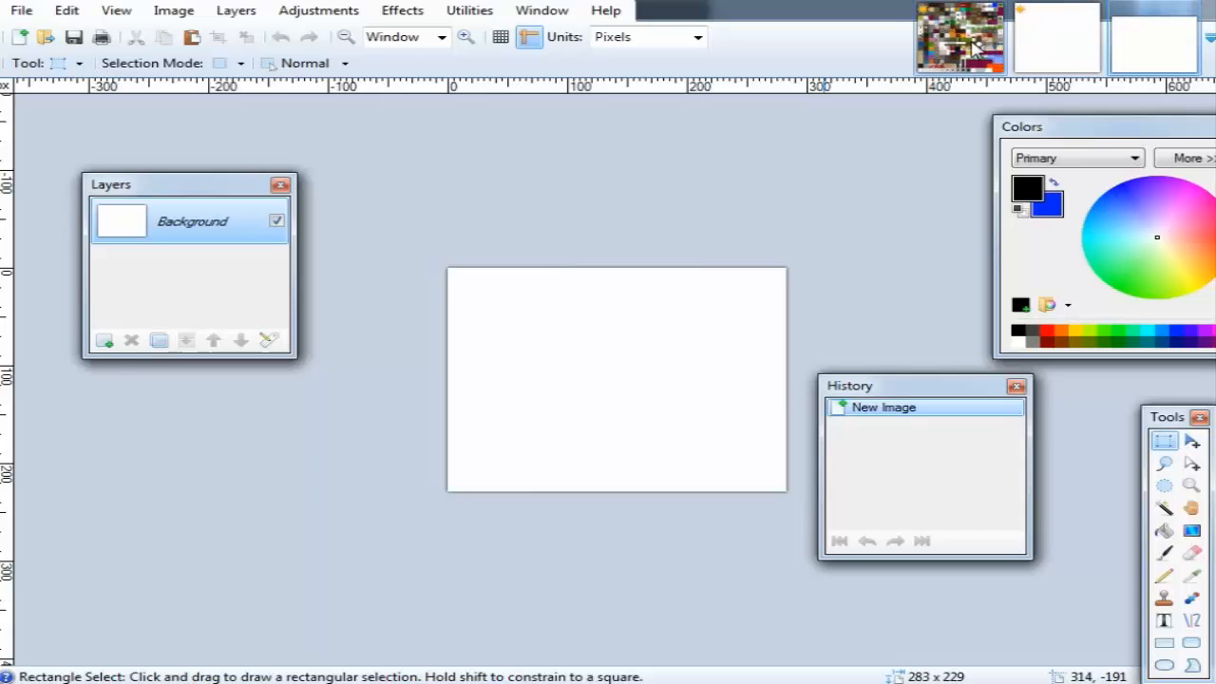
Close the new blank 283 x 229 pixel image, return to the texture sheet and deselect it.
{"action": "left_click", "coordinate": [974, 47]}
{"action": "left_click", "coordinate": [1122, 47]}
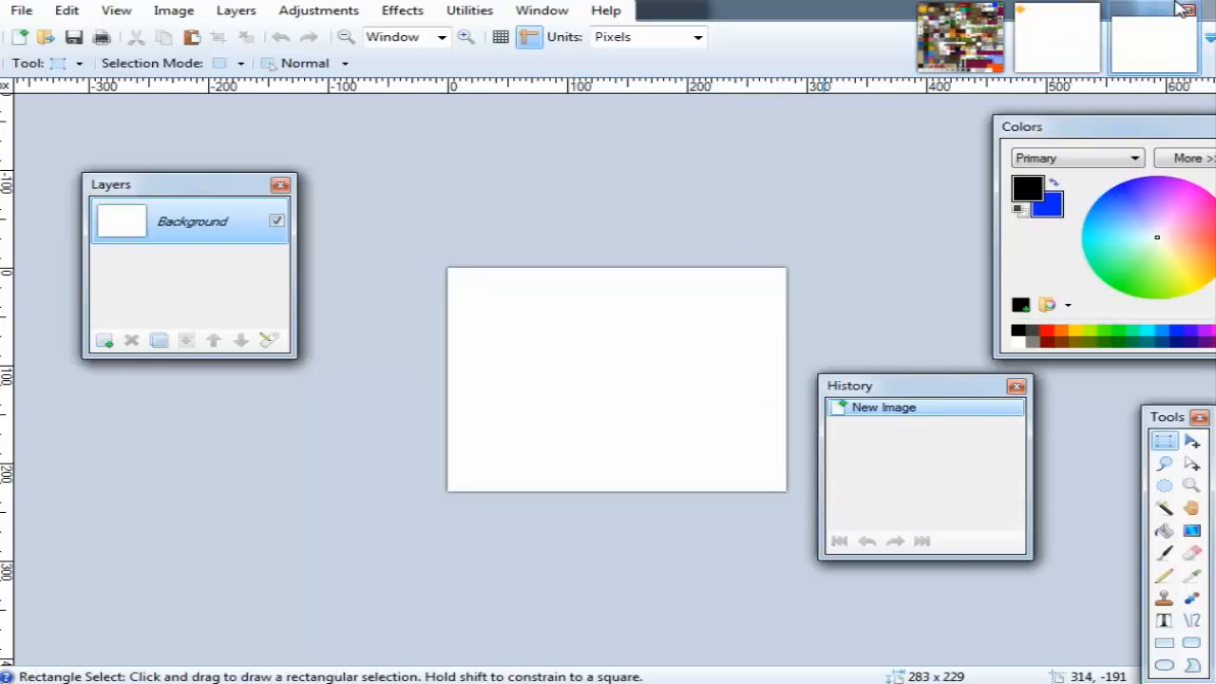
{"action": "left_click", "coordinate": [1183, 9]}
{"action": "left_click", "coordinate": [1056, 39]}
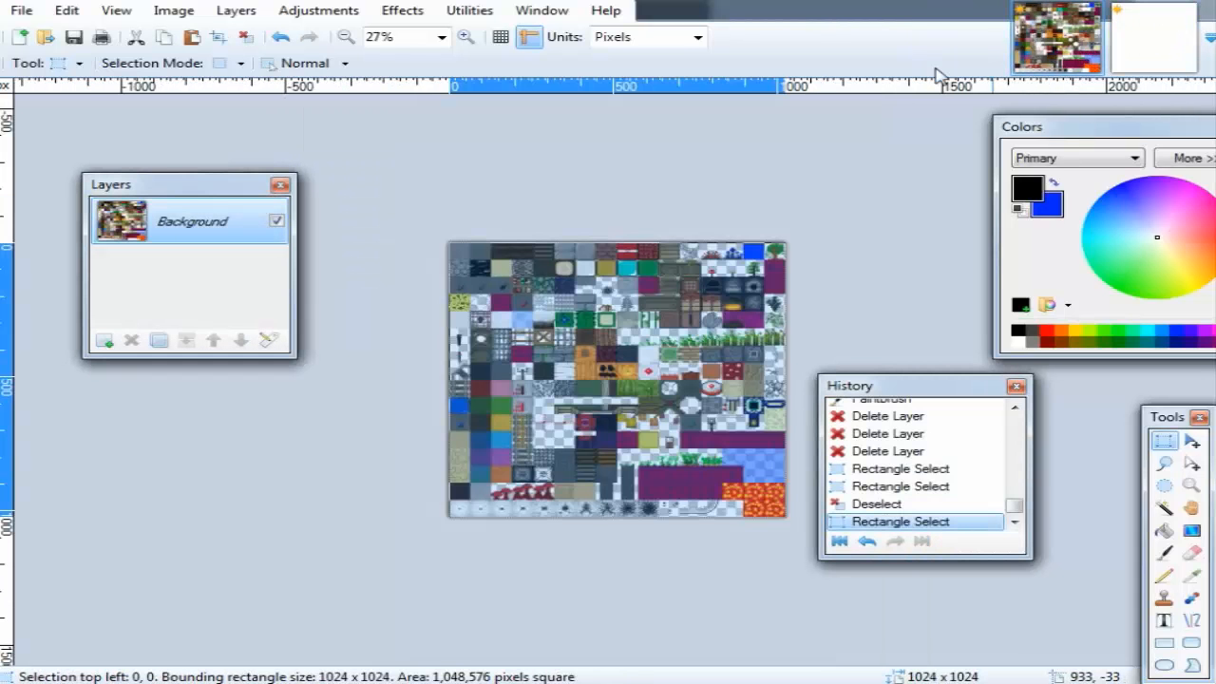
{"action": "left_click", "coordinate": [448, 352]}
Move the Layers window off the leftmost texture tiles, next to the Colors window.
{"action": "scroll", "coordinate": [559, 311], "scroll_direction": "up", "scroll_amount": 8}
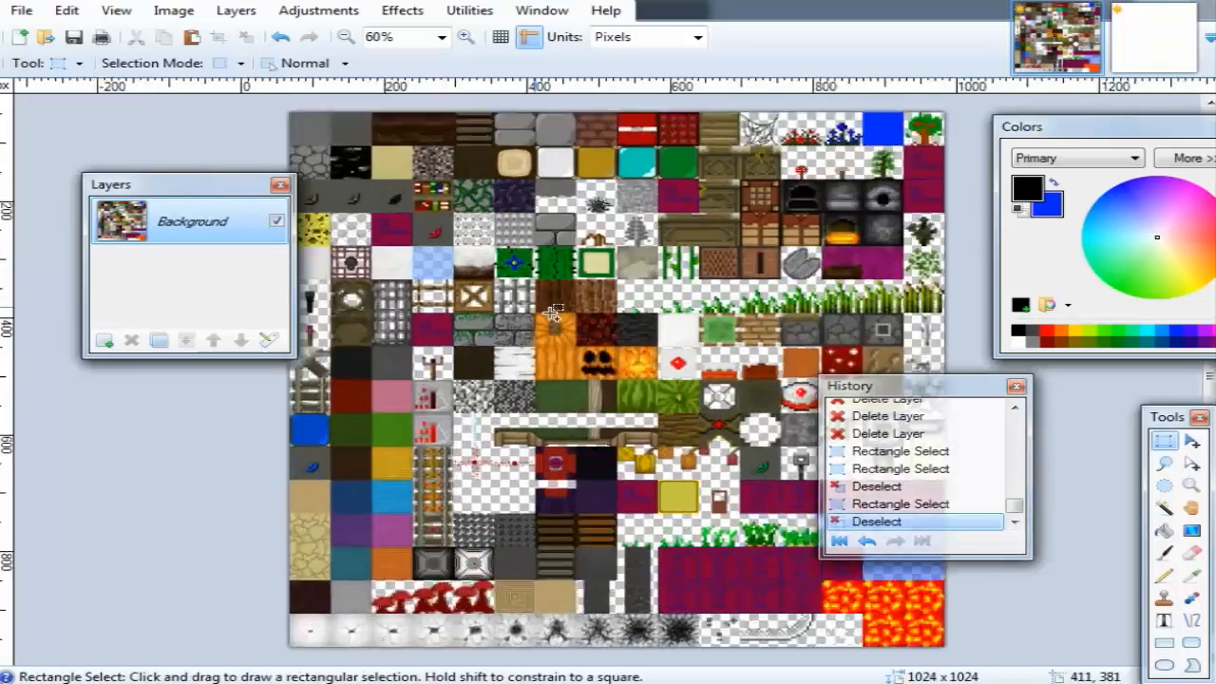
{"action": "scroll", "coordinate": [503, 315], "scroll_direction": "up", "scroll_amount": 7}
{"action": "scroll", "coordinate": [484, 362], "scroll_direction": "left", "scroll_amount": 5}
{"action": "scroll", "coordinate": [436, 386], "scroll_direction": "down", "scroll_amount": 7}
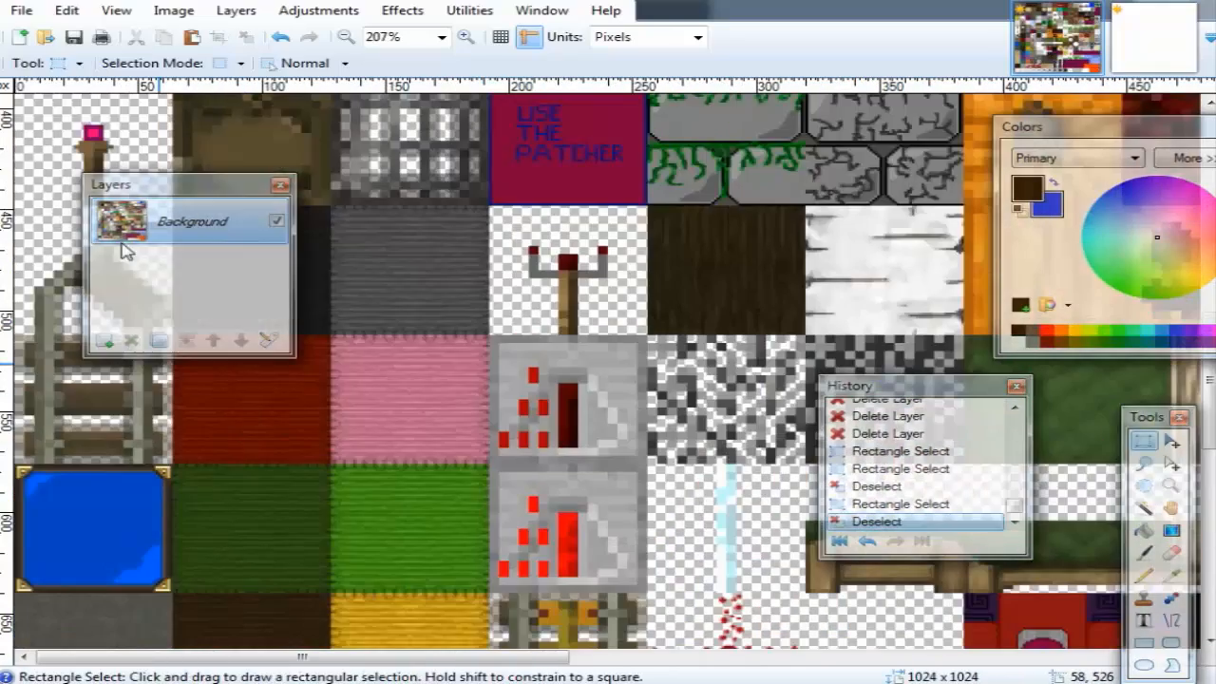
{"action": "left_click_drag", "start_coordinate": [141, 191], "coordinate": [798, 170]}
{"action": "scroll", "coordinate": [225, 260], "scroll_direction": "up", "scroll_amount": 5}
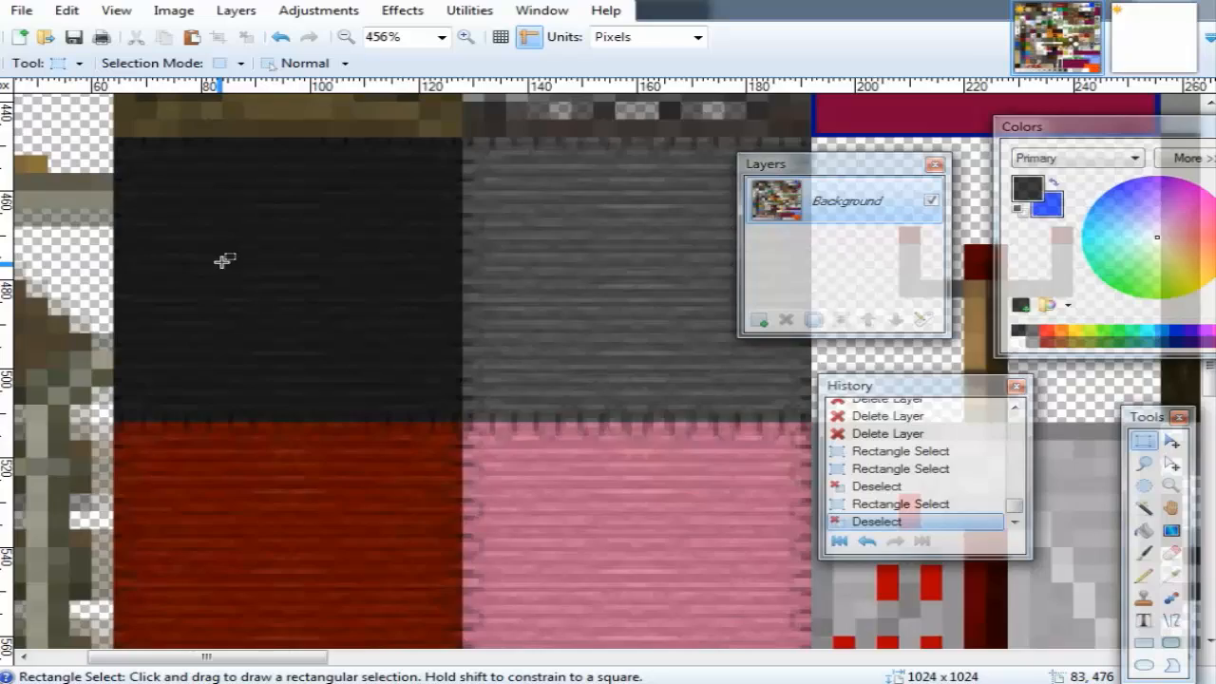
Examine the torch tile and its boundaries with the neighbouring door tile up close.
{"action": "scroll", "coordinate": [222, 261], "scroll_direction": "up", "scroll_amount": 3}
{"action": "scroll", "coordinate": [221, 261], "scroll_direction": "left", "scroll_amount": 3}
{"action": "scroll", "coordinate": [221, 262], "scroll_direction": "up", "scroll_amount": 3}
{"action": "scroll", "coordinate": [279, 183], "scroll_direction": "up", "scroll_amount": 2}
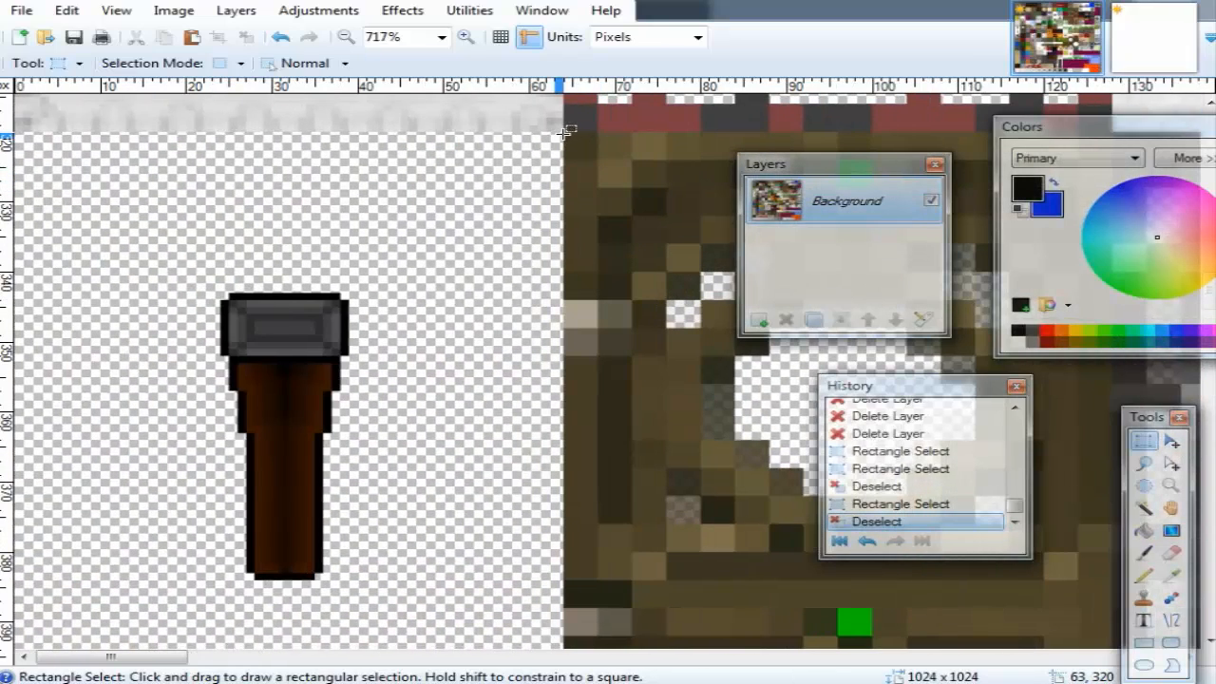
{"action": "scroll", "coordinate": [566, 144], "scroll_direction": "down", "scroll_amount": 3}
{"action": "scroll", "coordinate": [565, 237], "scroll_direction": "up", "scroll_amount": 3}
{"action": "scroll", "coordinate": [547, 306], "scroll_direction": "down", "scroll_amount": 3}
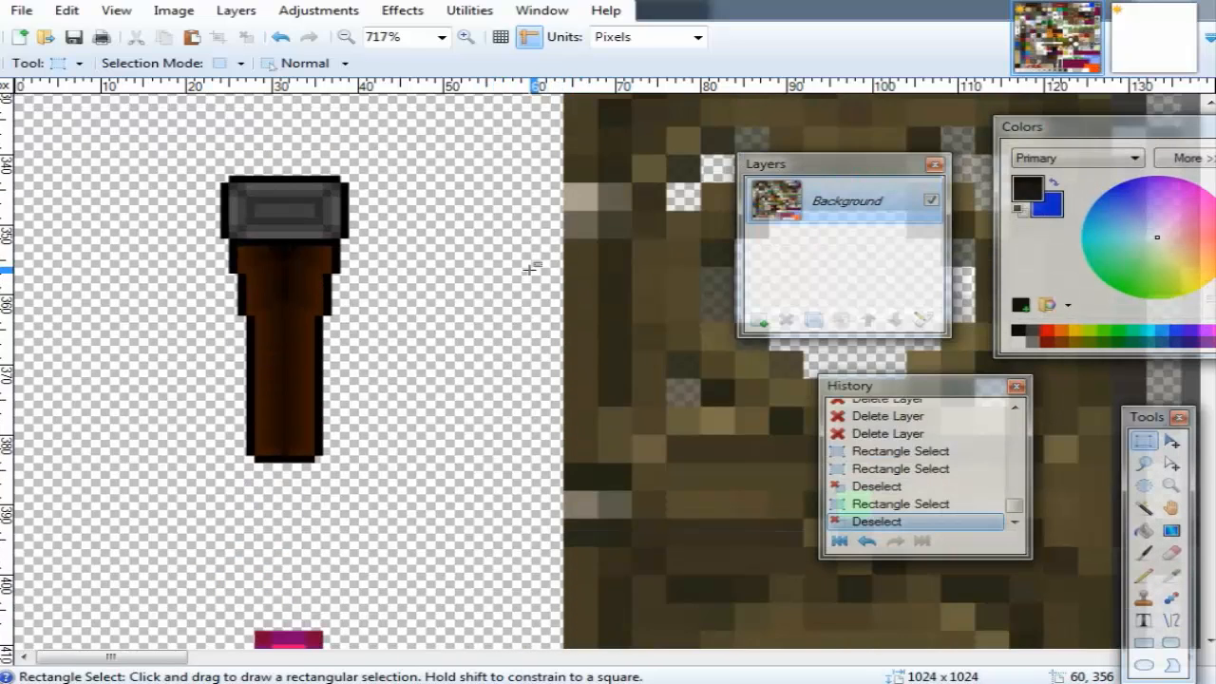
{"action": "scroll", "coordinate": [446, 244], "scroll_direction": "up", "scroll_amount": 3}
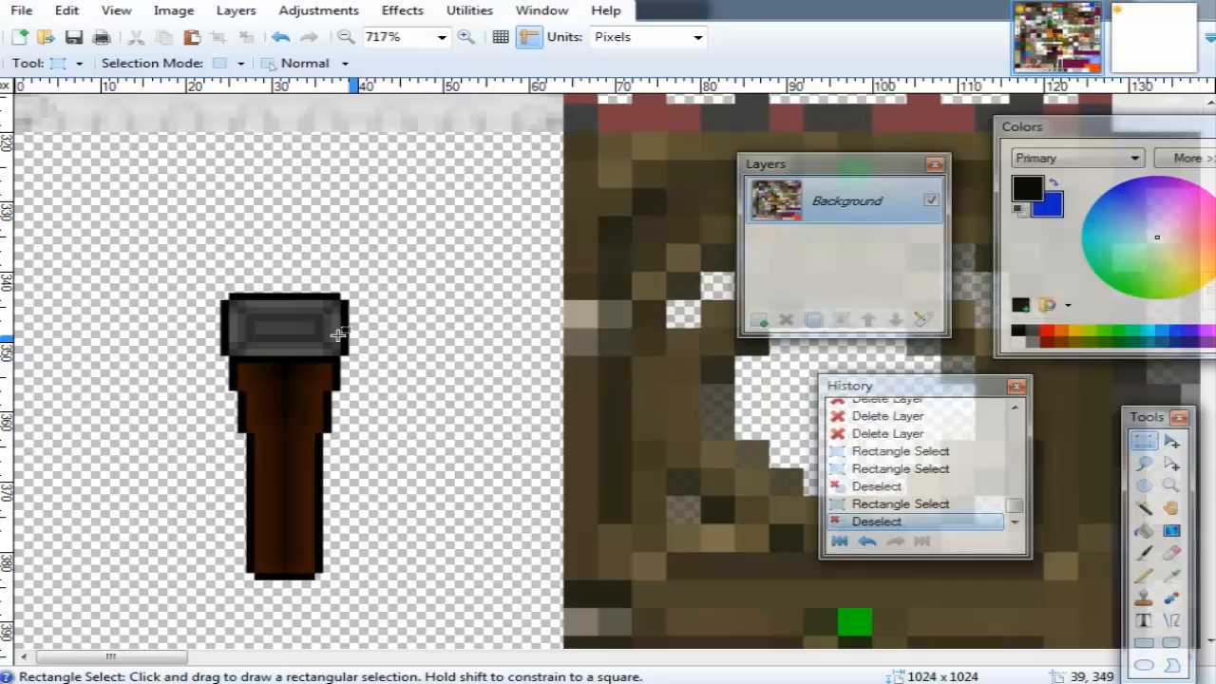
Mark the torch tile's right edge with black Pencil pixels, running down from its top corner.
{"action": "key", "text": "p"}
{"action": "scroll", "coordinate": [563, 140], "scroll_direction": "up", "scroll_amount": 5}
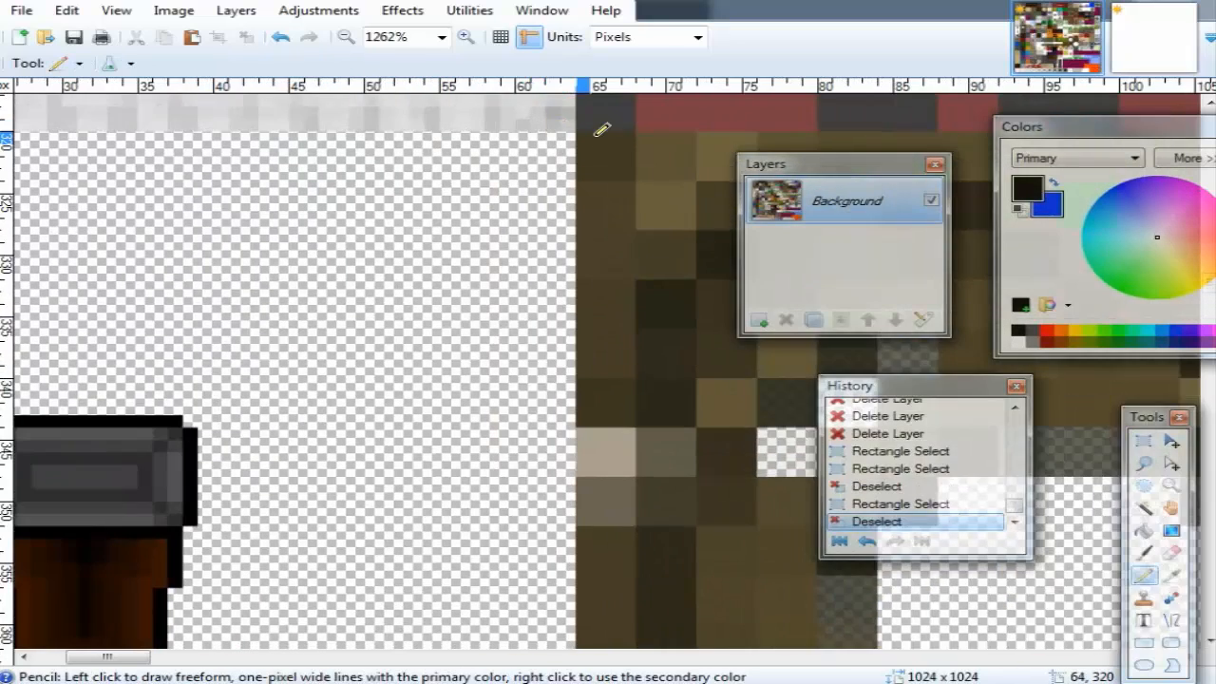
{"action": "left_click", "coordinate": [532, 142]}
{"action": "left_click_drag", "start_coordinate": [532, 169], "coordinate": [536, 198]}
{"action": "left_click", "coordinate": [531, 234]}
{"action": "left_click_drag", "start_coordinate": [531, 272], "coordinate": [530, 304]}
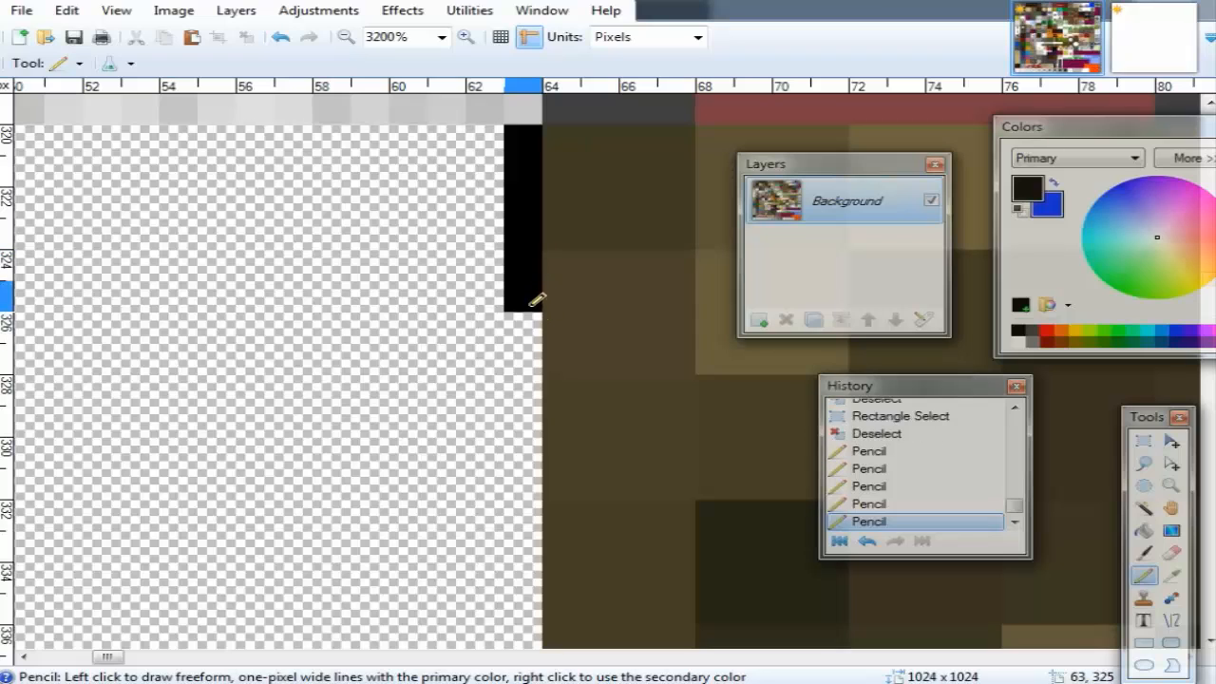
{"action": "left_click", "coordinate": [530, 329]}
{"action": "left_click", "coordinate": [530, 357]}
{"action": "left_click_drag", "start_coordinate": [531, 385], "coordinate": [525, 447]}
Undo all the Pencil marks along the torch tile's edge.
{"action": "scroll", "coordinate": [534, 402], "scroll_direction": "down", "scroll_amount": 4}
{"action": "scroll", "coordinate": [528, 456], "scroll_direction": "down", "scroll_amount": 2}
{"action": "scroll", "coordinate": [525, 442], "scroll_direction": "down", "scroll_amount": 15}
{"action": "key", "text": "ctrl+z"}
{"action": "scroll", "coordinate": [518, 427], "scroll_direction": "down", "scroll_amount": 7}
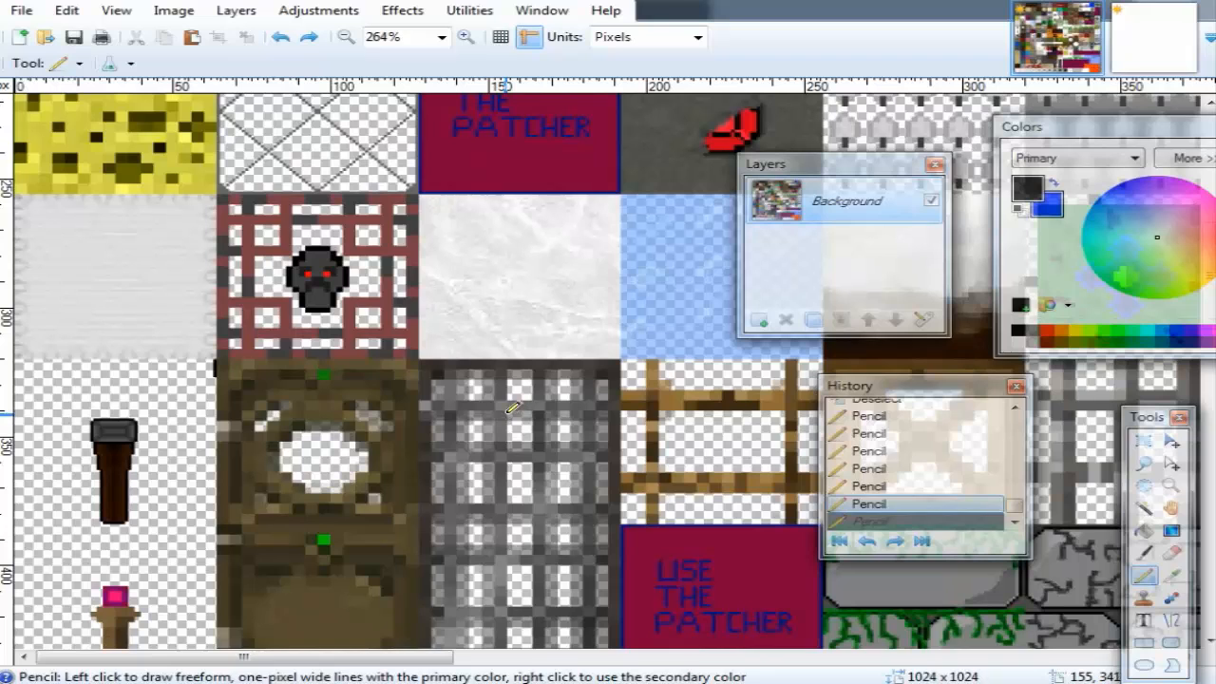
{"action": "key", "text": "ctrl+z"}
{"action": "key", "text": "ctrl+z"}
{"action": "key", "text": "ctrl+z"}
{"action": "key", "text": "ctrl+z"}
{"action": "key", "text": "ctrl+z"}
{"action": "key", "text": "ctrl+z"}
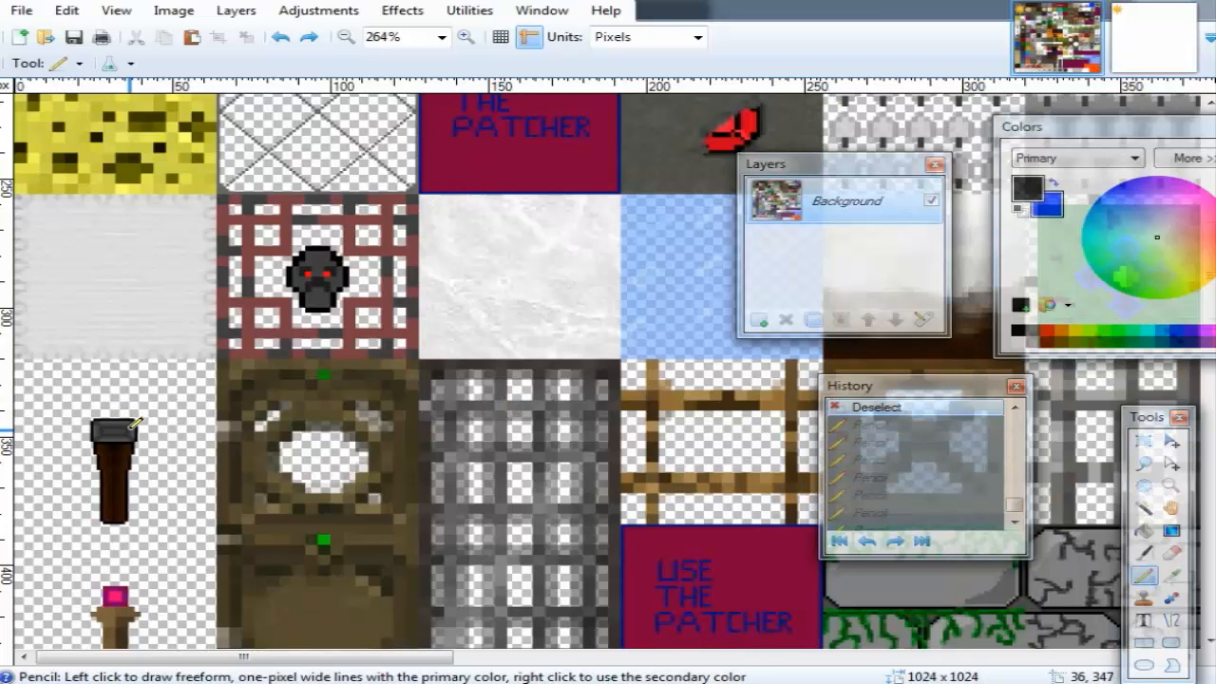
Select the whole 64 x 64 pixel torch tile with Rectangle Select, starting from its top-right corner.
{"action": "scroll", "coordinate": [130, 429], "scroll_direction": "up", "scroll_amount": 7}
{"action": "scroll", "coordinate": [131, 438], "scroll_direction": "left", "scroll_amount": 2}
{"action": "scroll", "coordinate": [130, 438], "scroll_direction": "down", "scroll_amount": 1}
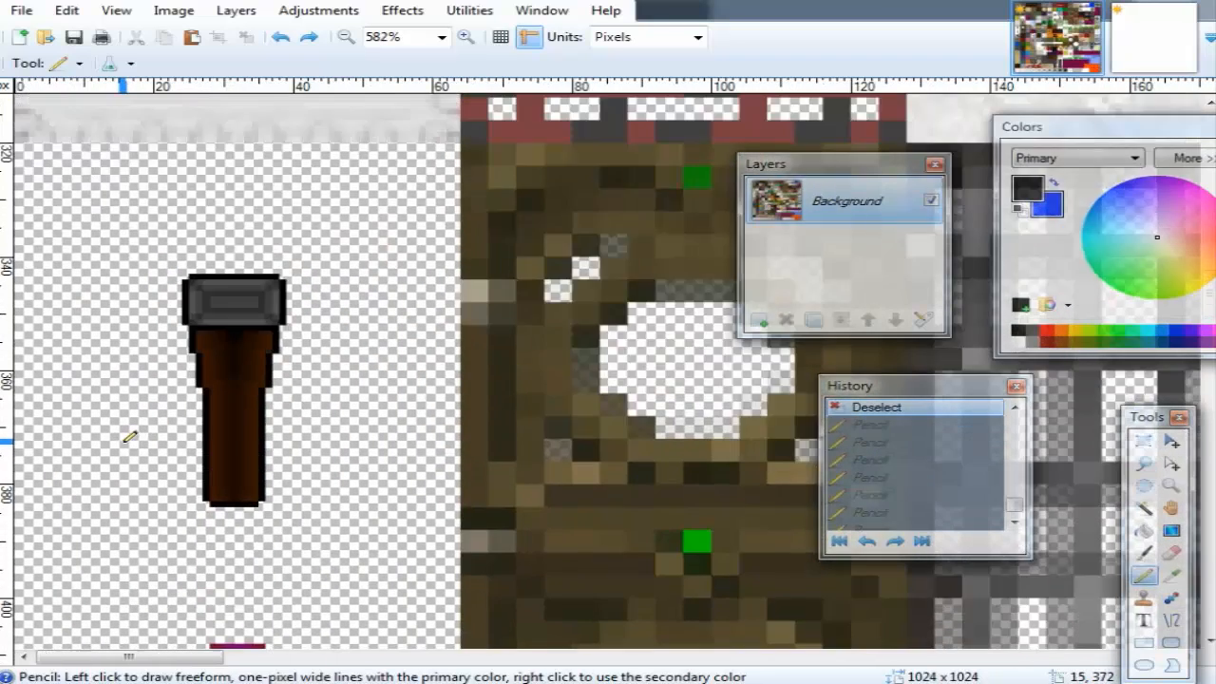
{"action": "scroll", "coordinate": [130, 437], "scroll_direction": "up", "scroll_amount": 1}
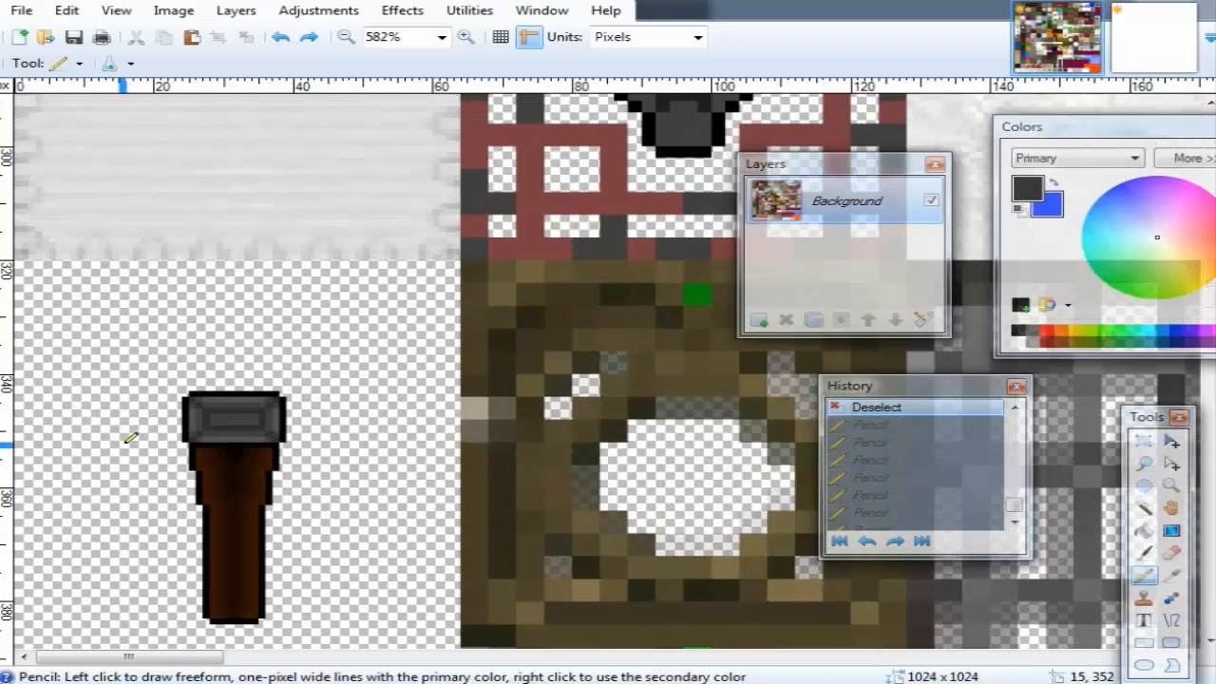
{"action": "left_click", "coordinate": [1143, 440]}
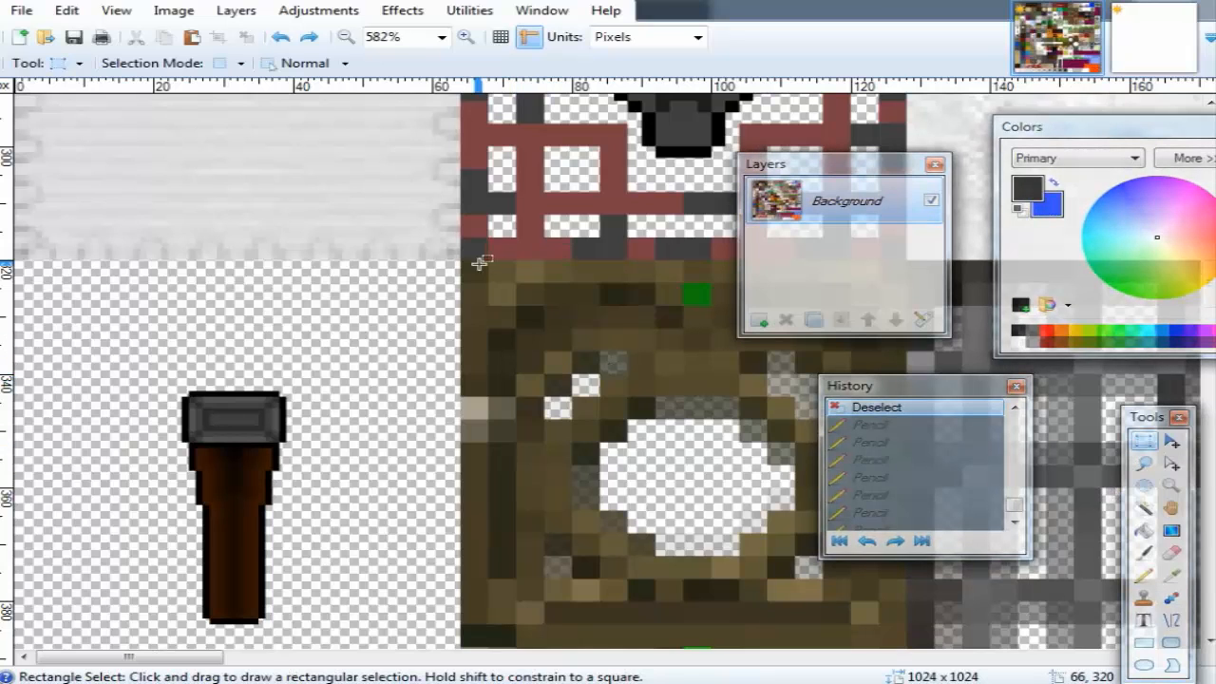
{"action": "scroll", "coordinate": [463, 254], "scroll_direction": "up", "scroll_amount": 2}
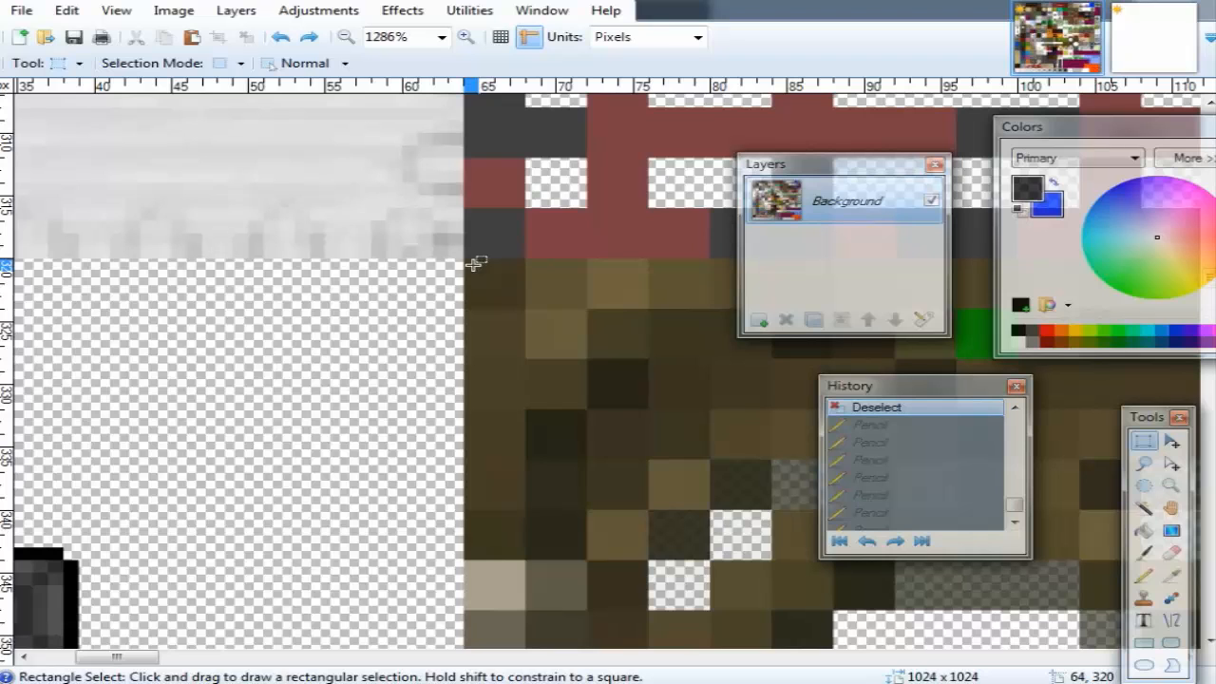
{"action": "scroll", "coordinate": [435, 310], "scroll_direction": "down", "scroll_amount": 1}
{"action": "mouse_move", "coordinate": [463, 259]}
{"action": "left_mouse_down"}
{"action": "mouse_move", "coordinate": [412, 328]}
{"action": "mouse_move", "coordinate": [177, 436]}
{"action": "mouse_move", "coordinate": [52, 417]}
{"action": "mouse_move", "coordinate": [32, 430]}
{"action": "mouse_move", "coordinate": [42, 478]}
{"action": "mouse_move", "coordinate": [102, 402]}
{"action": "mouse_move", "coordinate": [82, 388]}
{"action": "mouse_move", "coordinate": [69, 421]}
{"action": "left_mouse_up"}
{"action": "scroll", "coordinate": [423, 321], "scroll_direction": "down", "scroll_amount": 4}
{"action": "scroll", "coordinate": [329, 364], "scroll_direction": "left", "scroll_amount": 2}
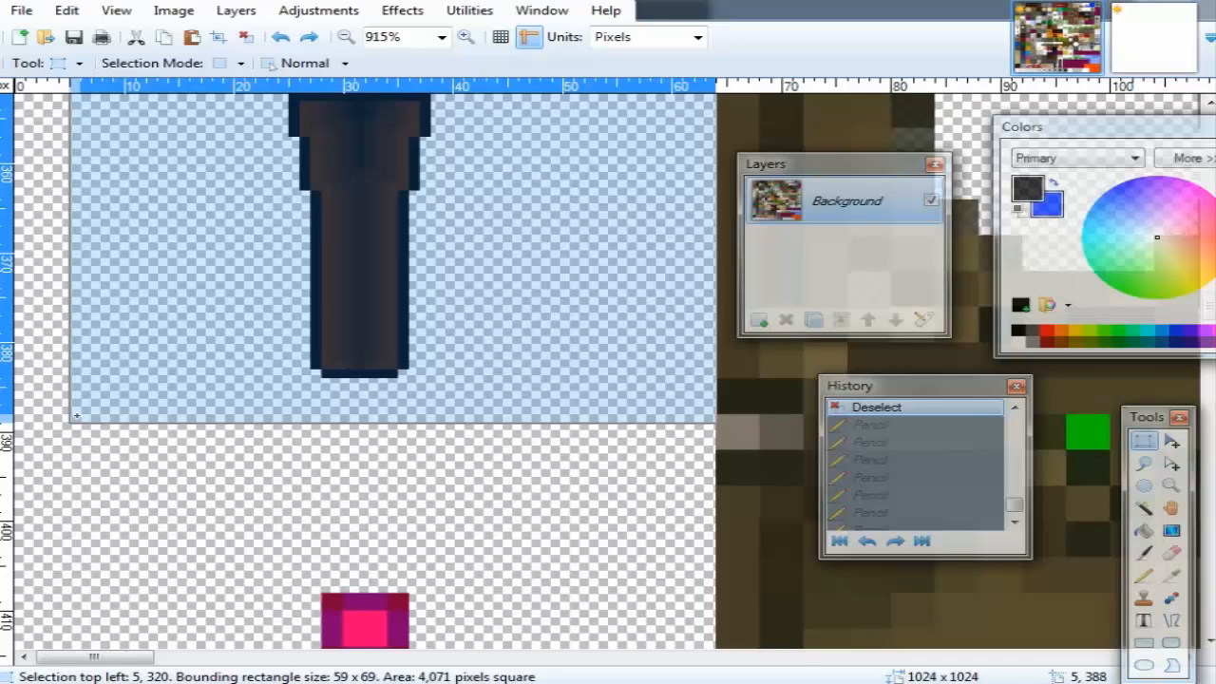
{"action": "left_click_drag", "start_coordinate": [73, 418], "coordinate": [22, 377]}
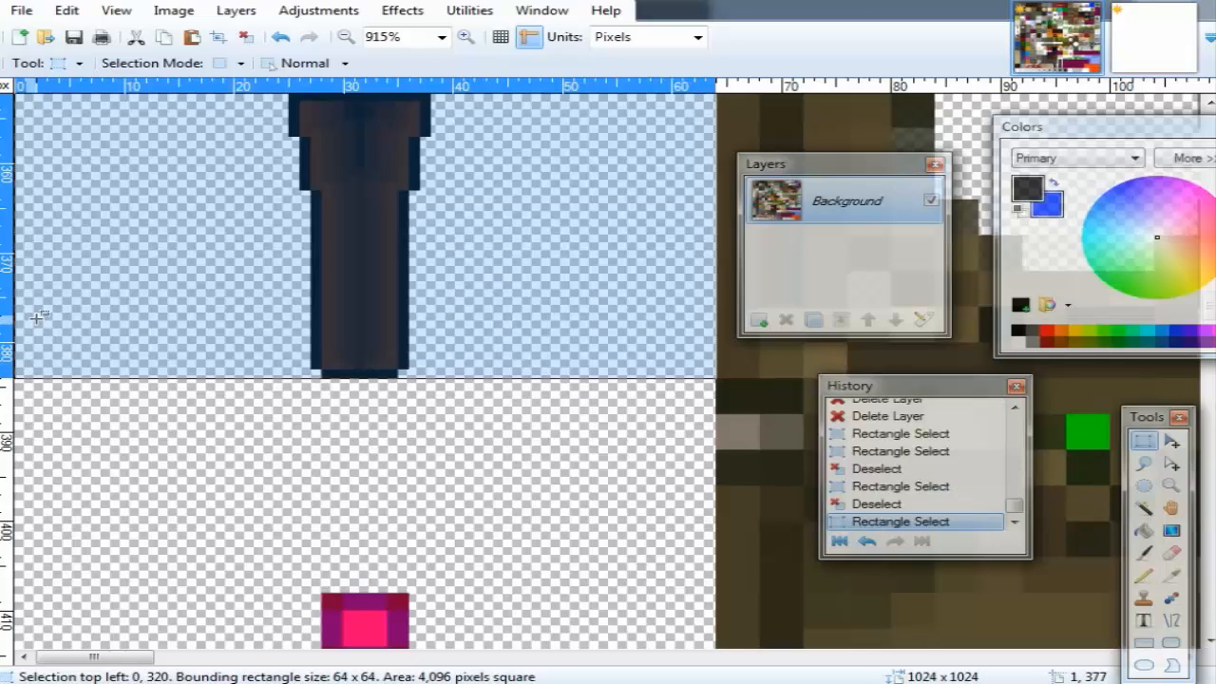
Deselect the torch tile and return to a view of the whole texture sheet.
{"action": "scroll", "coordinate": [114, 281], "scroll_direction": "down", "scroll_amount": 5}
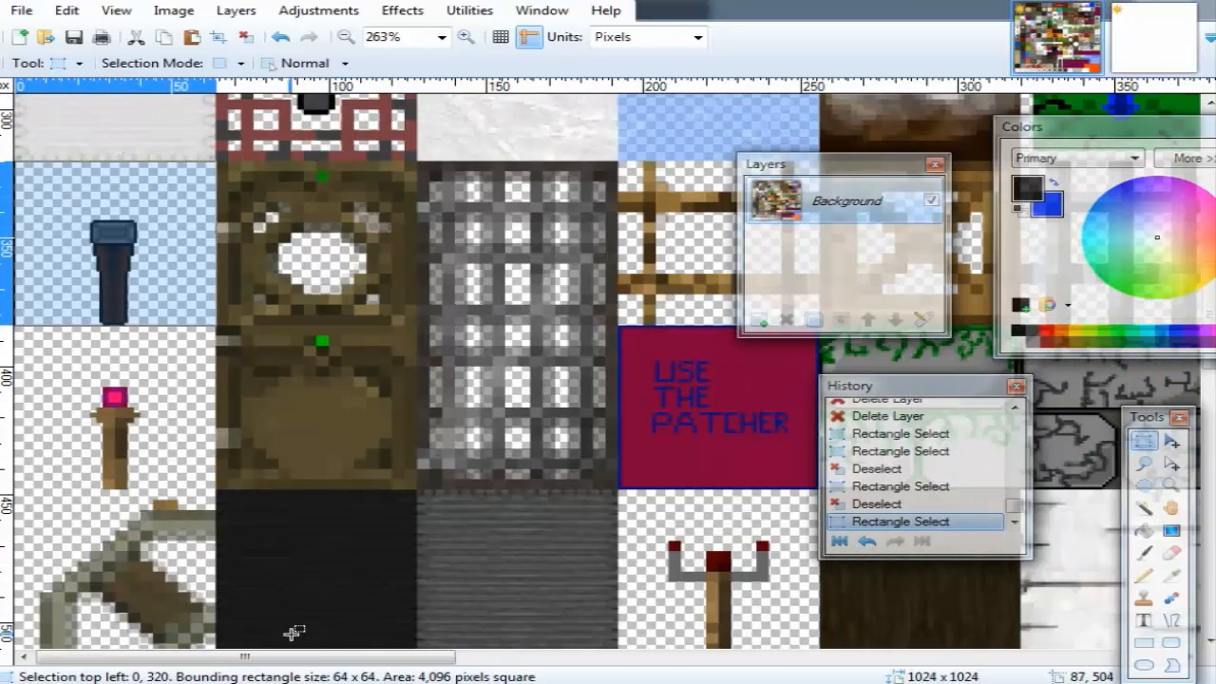
{"action": "left_click", "coordinate": [509, 499]}
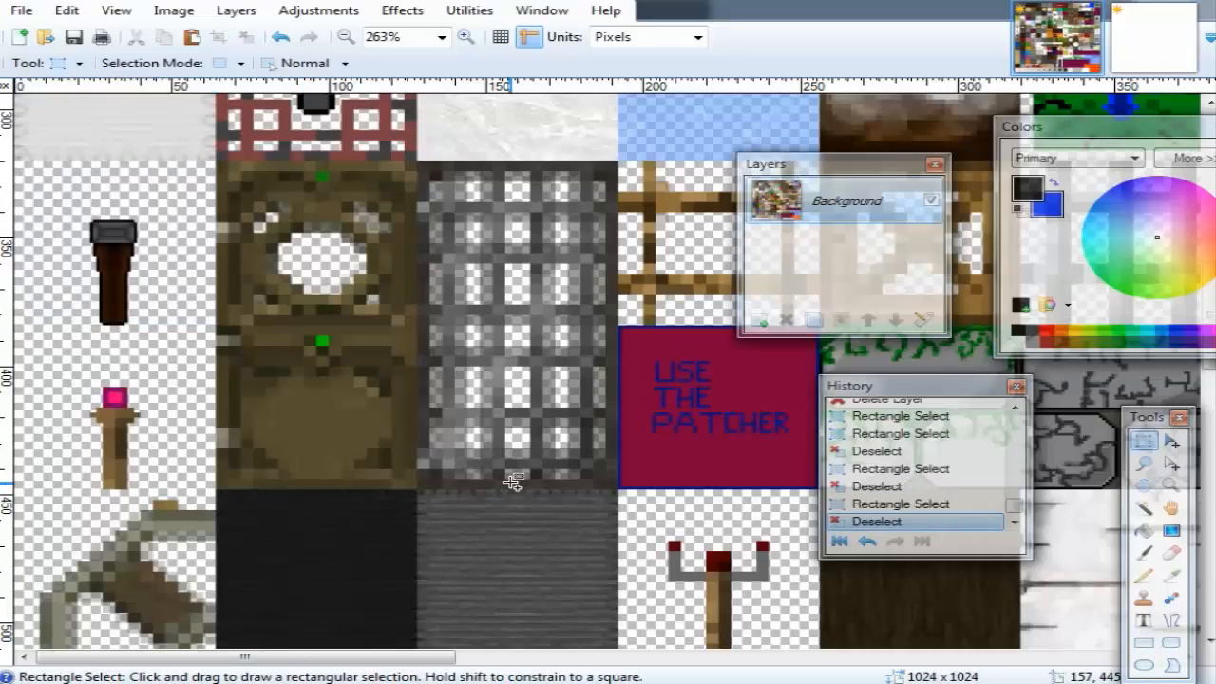
{"action": "scroll", "coordinate": [103, 315], "scroll_direction": "down", "scroll_amount": 4}
{"action": "scroll", "coordinate": [103, 314], "scroll_direction": "down", "scroll_amount": 1}
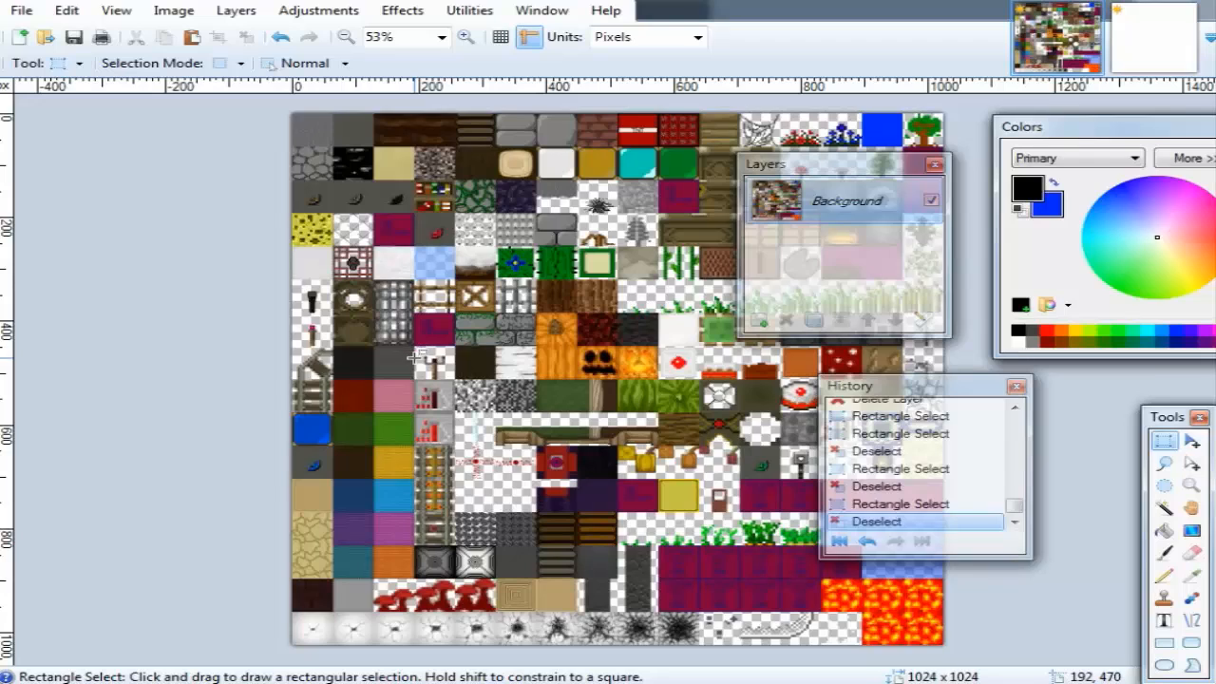
Draw a straight horizontal Pencil line about 133 pixels long on the blank 1024 x 1024 image.
{"action": "left_click", "coordinate": [1152, 38]}
{"action": "scroll", "coordinate": [396, 367], "scroll_direction": "up", "scroll_amount": 4}
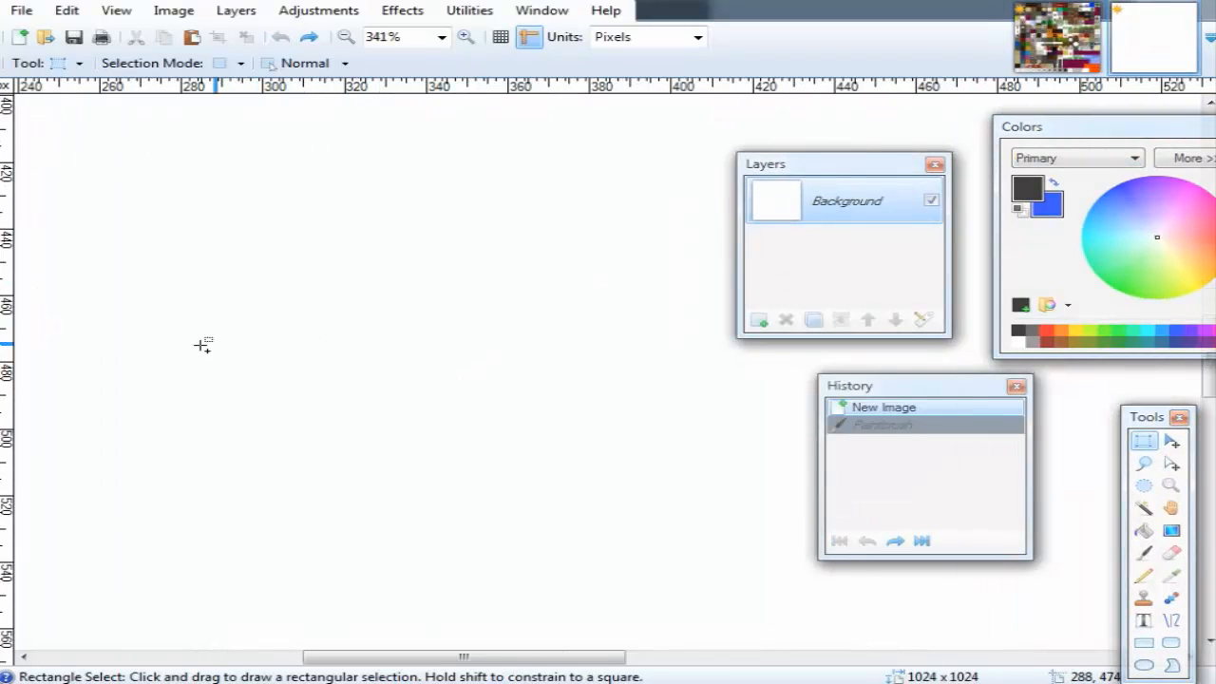
{"action": "key", "text": "p"}
{"action": "mouse_move", "coordinate": [82, 351]}
{"action": "left_mouse_down"}
{"action": "mouse_move", "coordinate": [510, 411]}
{"action": "mouse_move", "coordinate": [748, 429]}
{"action": "left_mouse_up"}
{"action": "key", "text": "ctrl+z"}
{"action": "scroll", "coordinate": [85, 382], "scroll_direction": "up", "scroll_amount": 2}
{"action": "scroll", "coordinate": [83, 382], "scroll_direction": "up", "scroll_amount": 1}
{"action": "left_click_drag", "start_coordinate": [64, 385], "coordinate": [71, 383]}
{"action": "scroll", "coordinate": [72, 384], "scroll_direction": "right", "scroll_amount": 13}
{"action": "scroll", "coordinate": [68, 383], "scroll_direction": "left", "scroll_amount": 11}
{"action": "scroll", "coordinate": [76, 382], "scroll_direction": "down", "scroll_amount": 4}
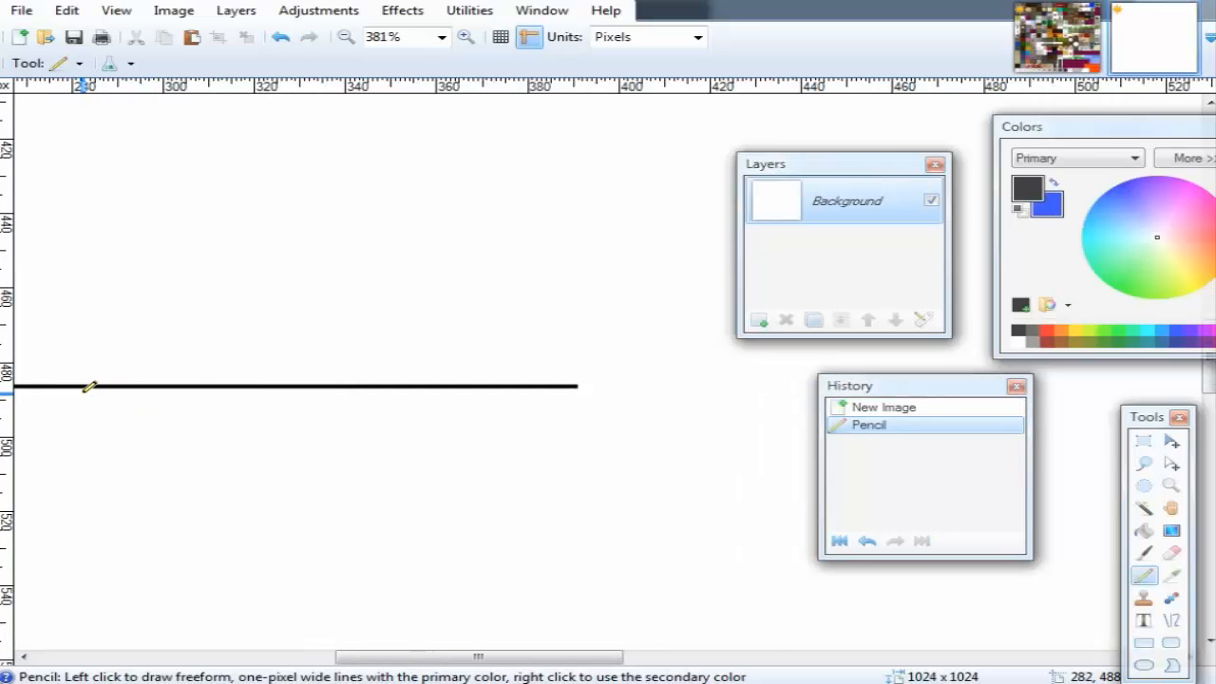
Measure the pencil line by fitting a Rectangle Select selection exactly around it.
{"action": "key", "text": "s"}
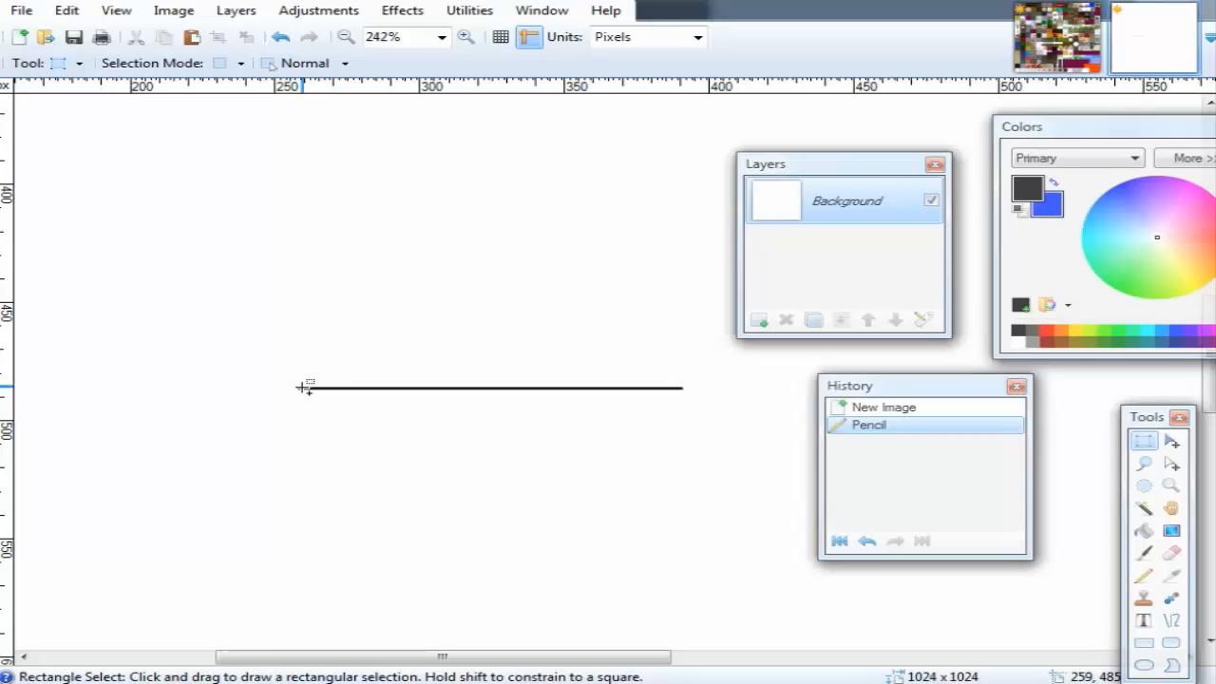
{"action": "scroll", "coordinate": [312, 387], "scroll_direction": "up", "scroll_amount": 4}
{"action": "left_click_drag", "start_coordinate": [275, 365], "coordinate": [93, 372]}
{"action": "scroll", "coordinate": [403, 399], "scroll_direction": "right", "scroll_amount": 12}
{"action": "scroll", "coordinate": [415, 393], "scroll_direction": "right", "scroll_amount": 3}
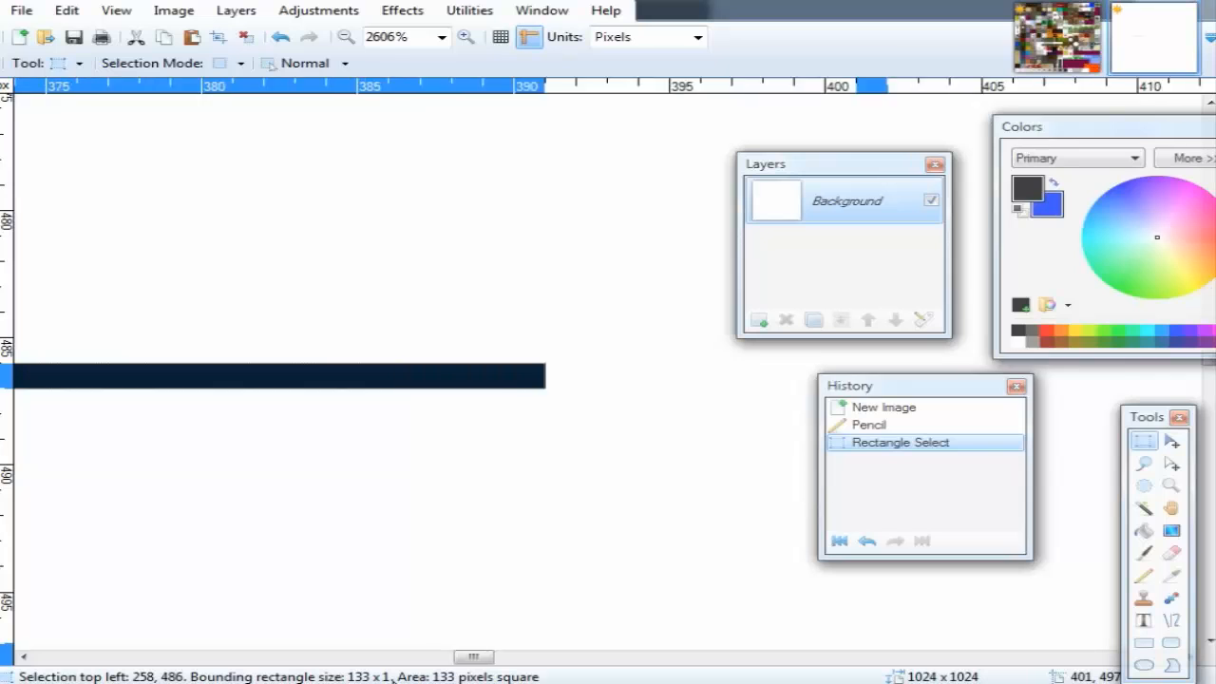
{"action": "scroll", "coordinate": [363, 570], "scroll_direction": "down", "scroll_amount": 5}
{"action": "scroll", "coordinate": [361, 579], "scroll_direction": "down", "scroll_amount": 2}
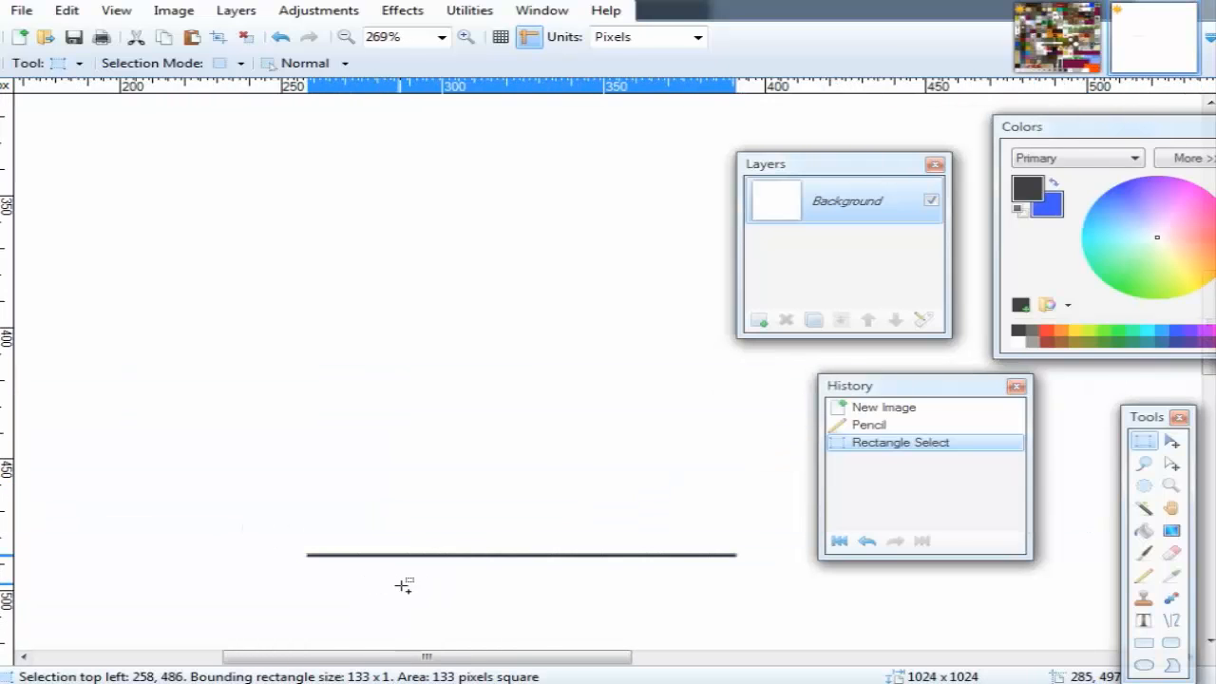
Deselect the pencil line and undo back to the blank image.
{"action": "left_click", "coordinate": [434, 464]}
{"action": "scroll", "coordinate": [435, 463], "scroll_direction": "down", "scroll_amount": 3}
{"action": "key", "text": "ctrl+z"}
{"action": "key", "text": "ctrl+z"}
{"action": "key", "text": "ctrl+z"}
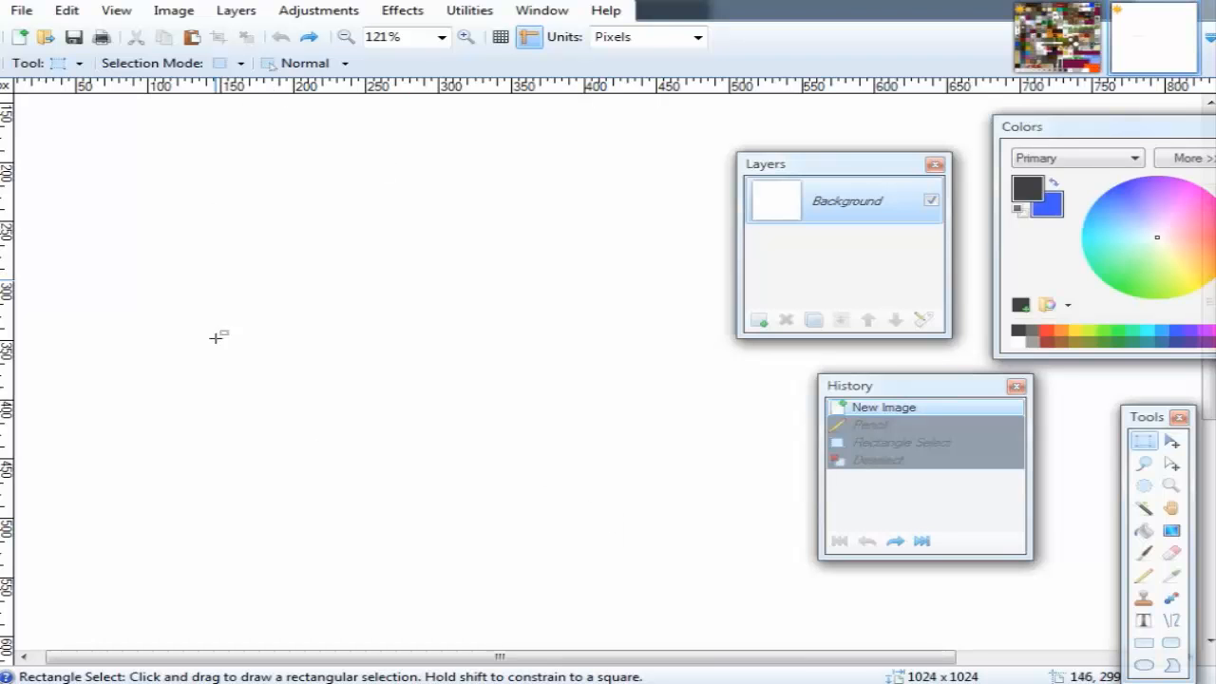
Switch back to the texture sheet and move the Layers window into the empty area left of the sheet.
{"action": "scroll", "coordinate": [538, 388], "scroll_direction": "down", "scroll_amount": 3}
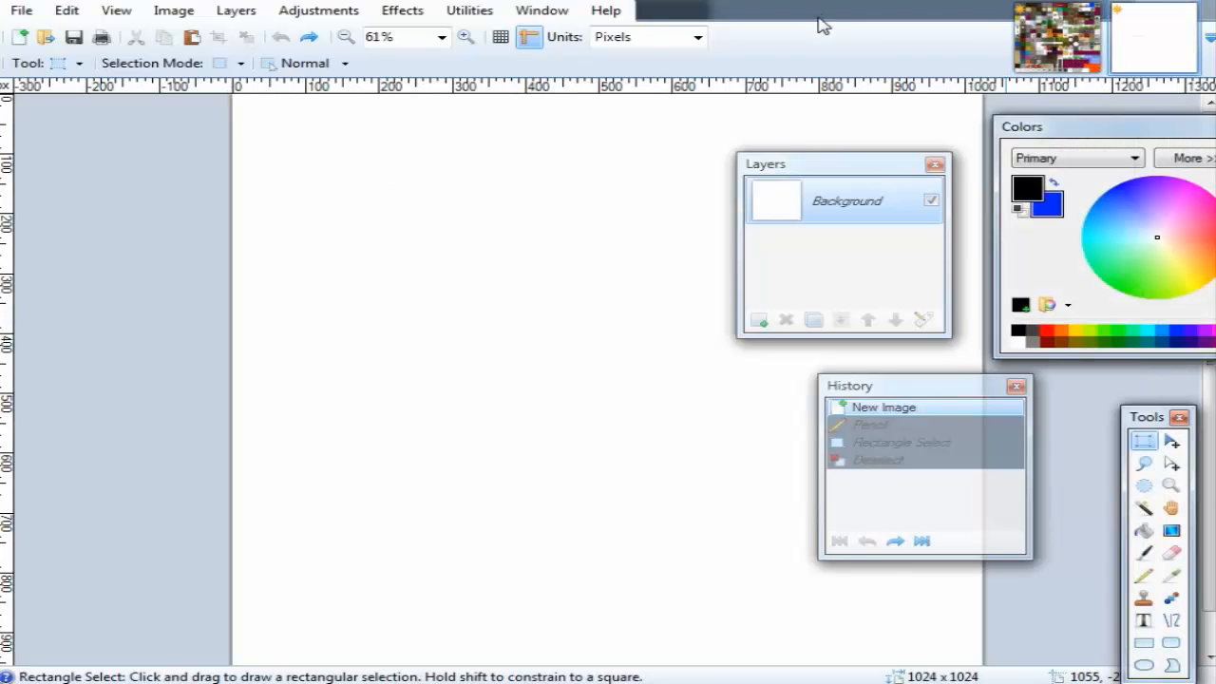
{"action": "left_click", "coordinate": [1077, 31]}
{"action": "left_click_drag", "start_coordinate": [813, 146], "coordinate": [116, 163]}
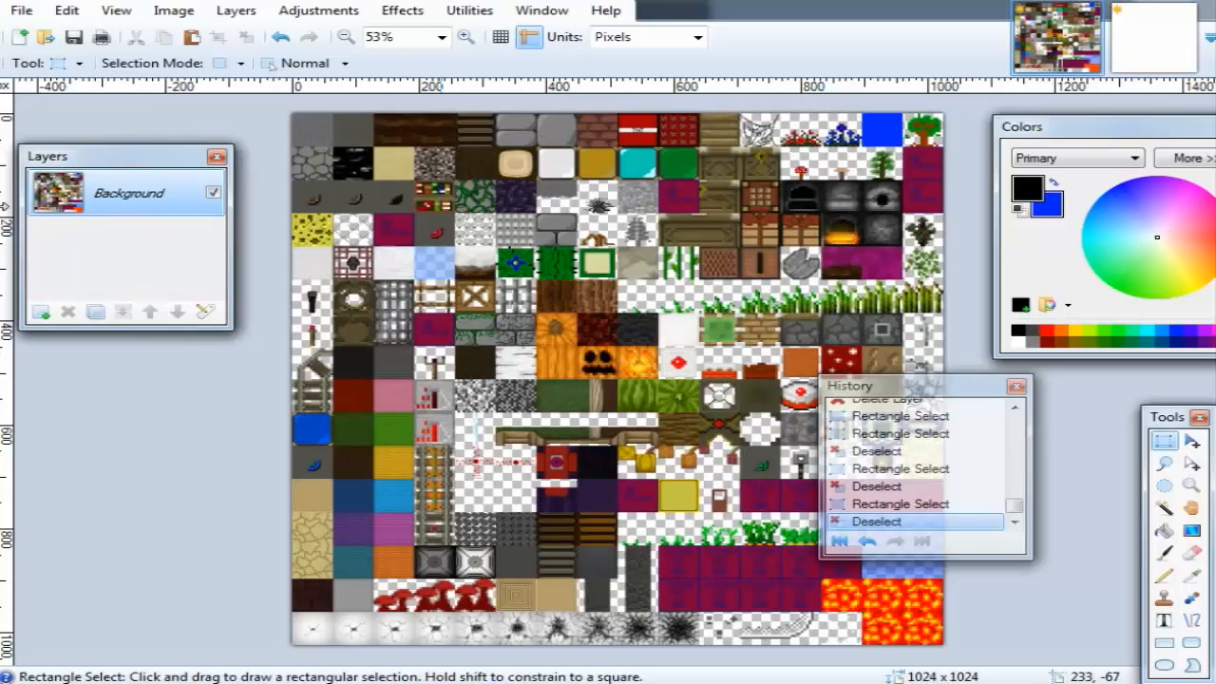
{"action": "left_click", "coordinate": [323, 11]}
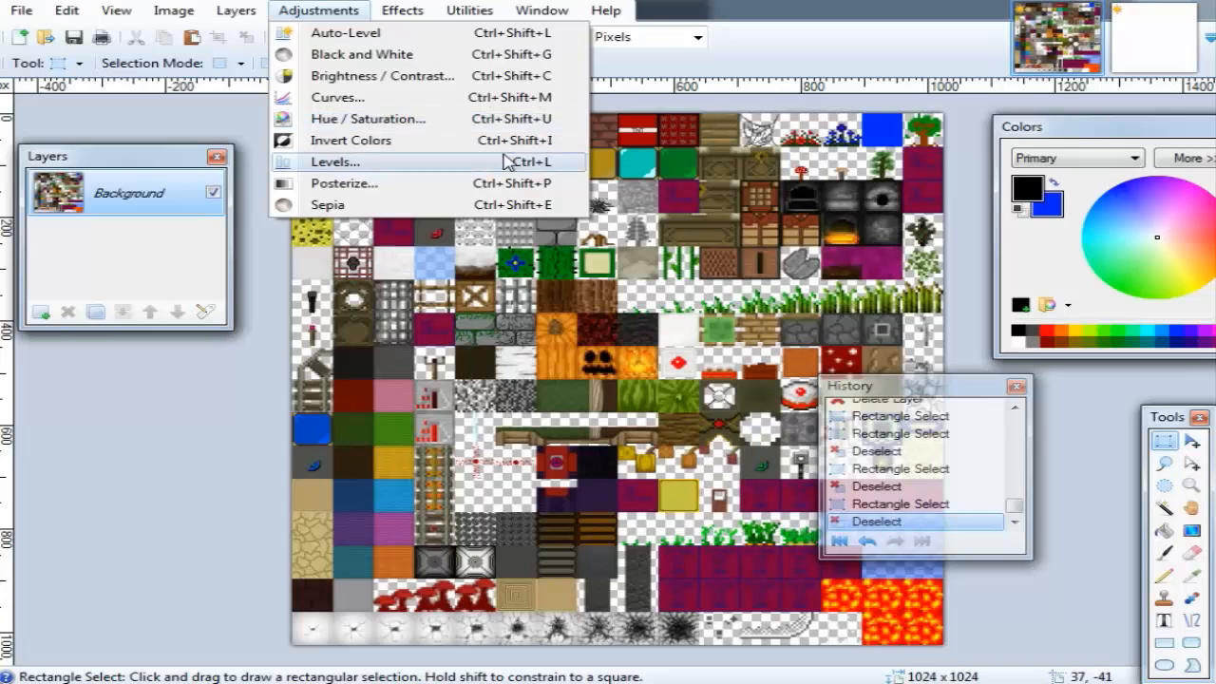
{"action": "left_click", "coordinate": [402, 10]}
{"action": "mouse_move", "coordinate": [318, 10]}
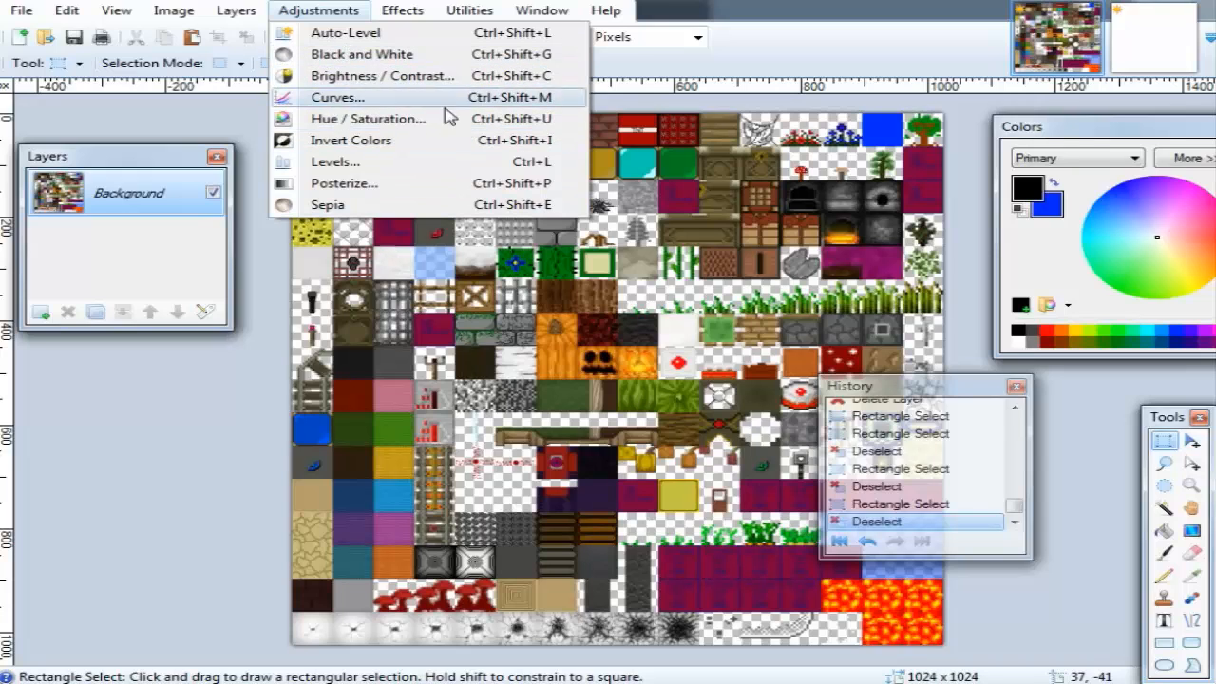
{"action": "mouse_move", "coordinate": [236, 11]}
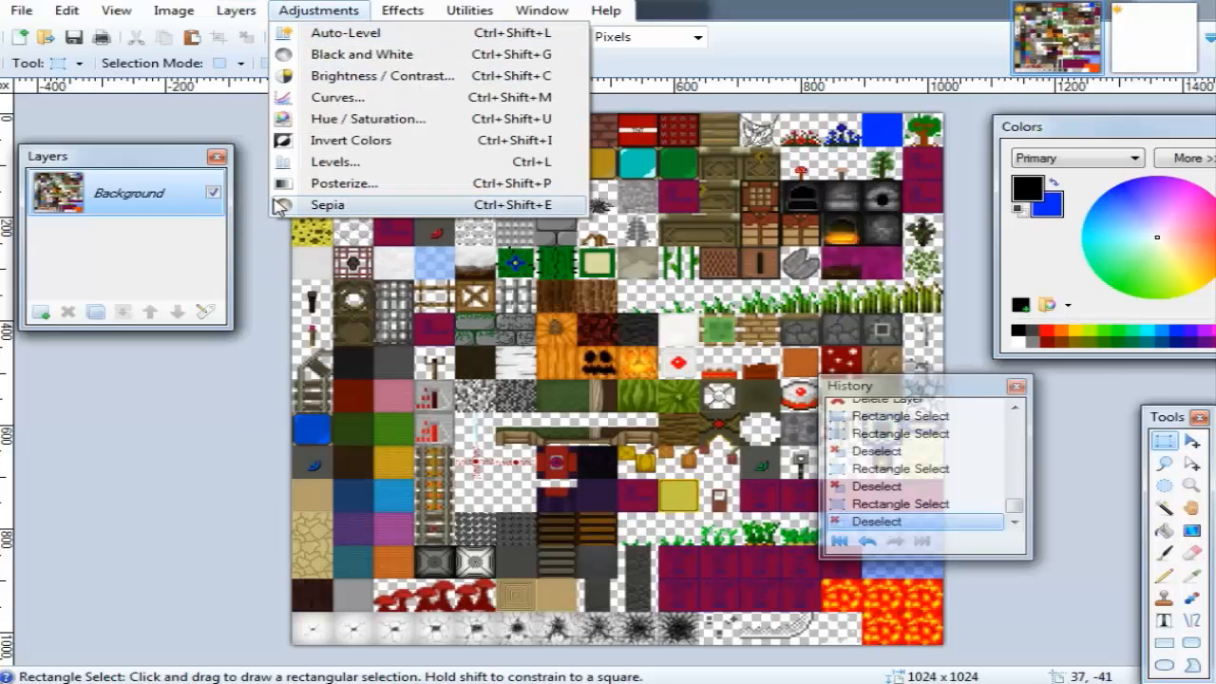
{"action": "left_click", "coordinate": [267, 291]}
Select the whole 1024 x 1024 texture sheet with Rectangle Select and apply the Black and White adjustment.
{"action": "left_click_drag", "start_coordinate": [284, 106], "coordinate": [1001, 679]}
{"action": "left_click", "coordinate": [318, 11]}
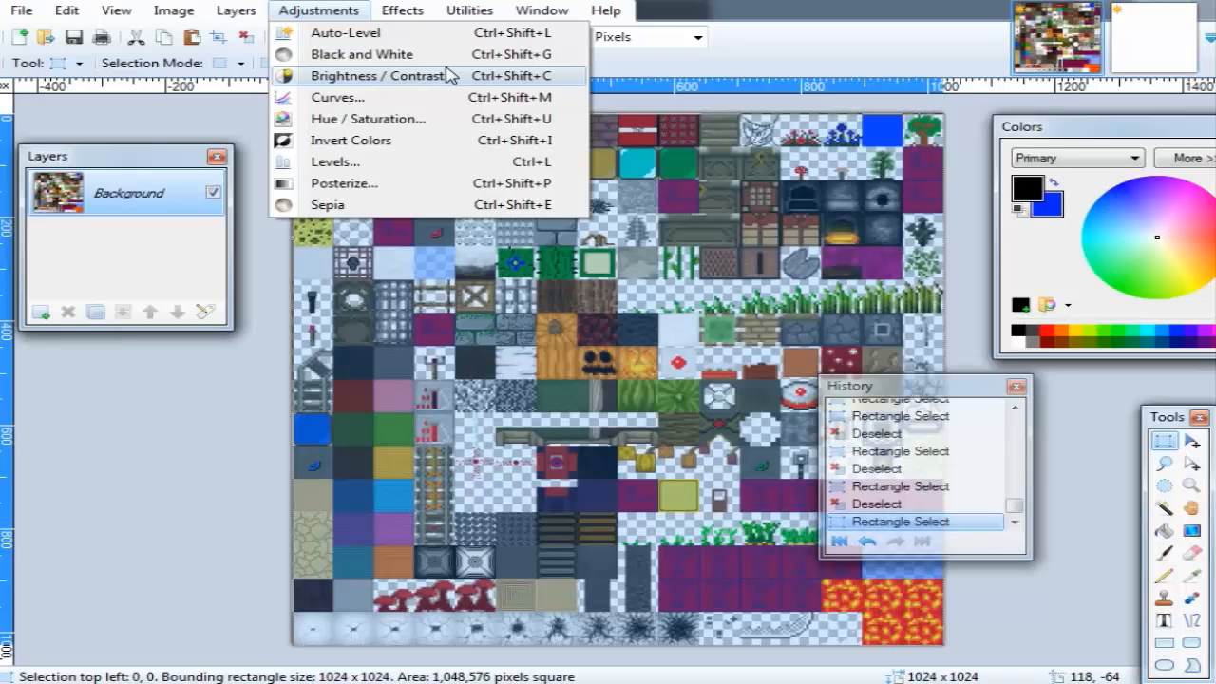
{"action": "left_click", "coordinate": [537, 57]}
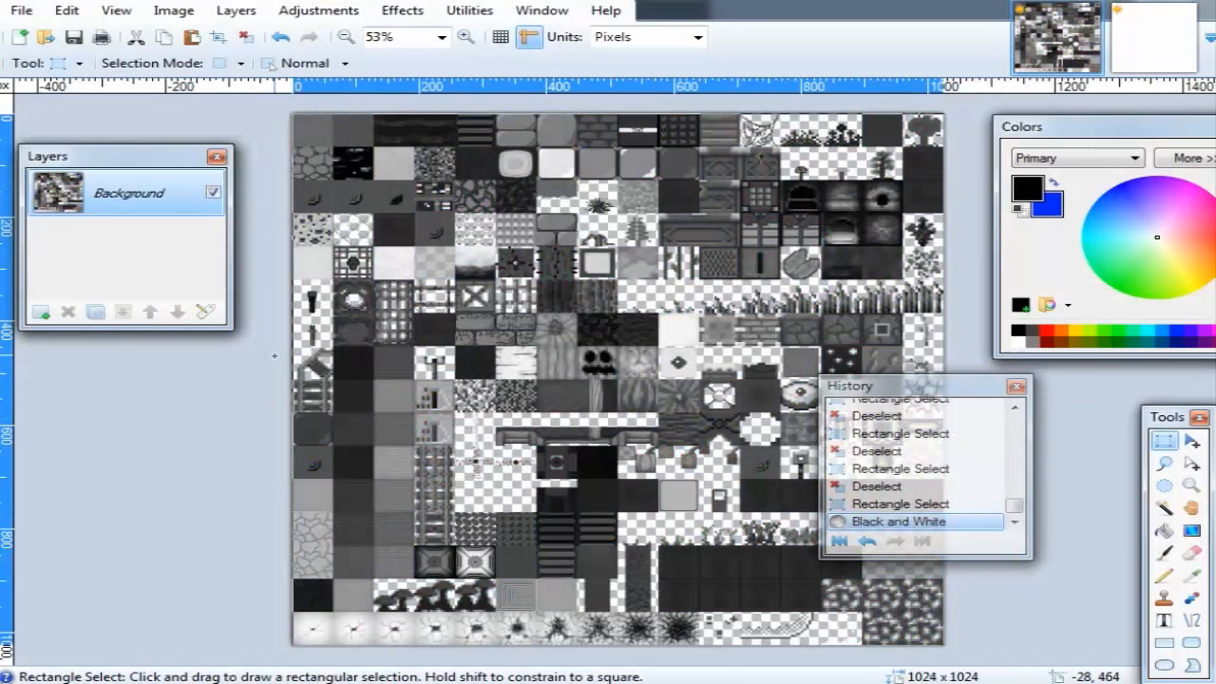
Deselect the sheet to inspect it in black and white, and undo back to the coloured sheet with its full selection.
{"action": "left_click", "coordinate": [275, 356]}
{"action": "scroll", "coordinate": [287, 136], "scroll_direction": "down", "scroll_amount": 5}
{"action": "scroll", "coordinate": [447, 344], "scroll_direction": "up", "scroll_amount": 7}
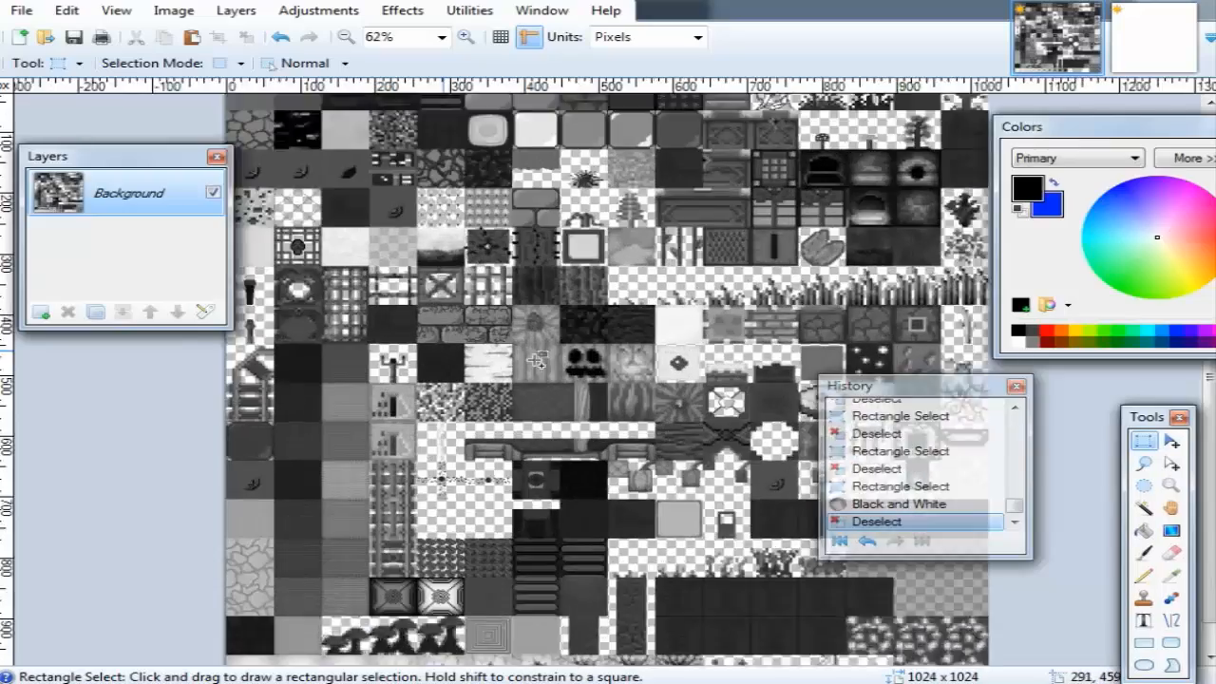
{"action": "scroll", "coordinate": [536, 359], "scroll_direction": "up", "scroll_amount": 3}
{"action": "scroll", "coordinate": [518, 351], "scroll_direction": "down", "scroll_amount": 5}
{"action": "key", "text": "ctrl+z"}
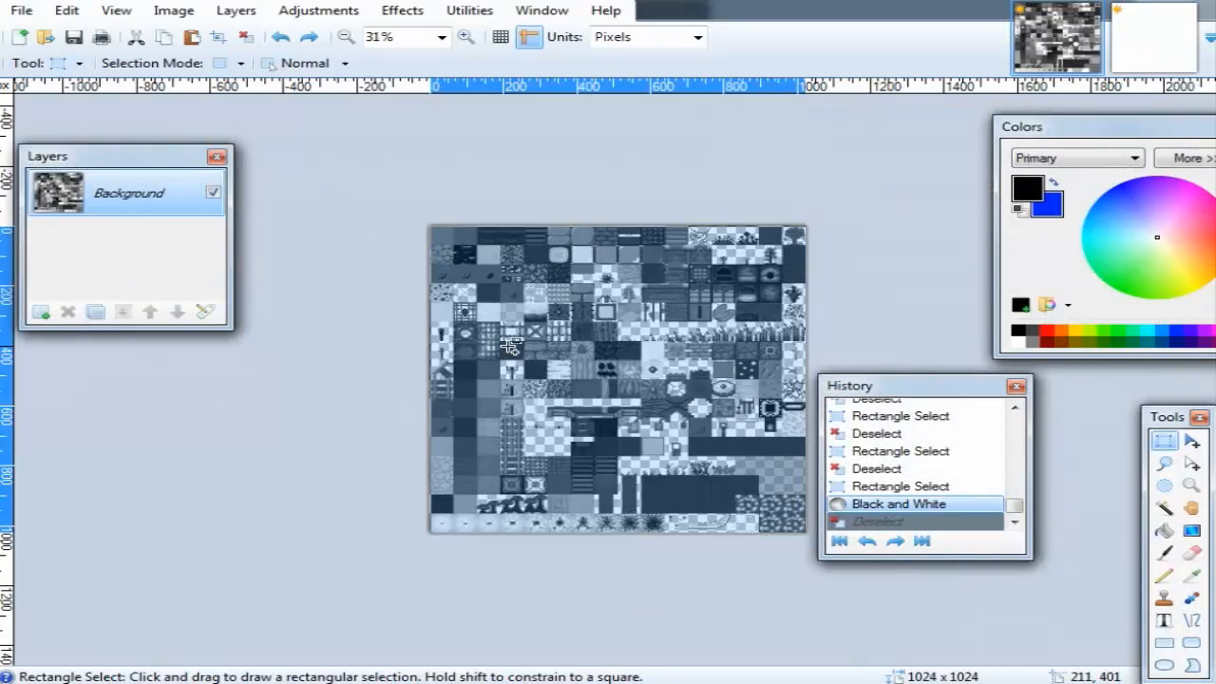
{"action": "key", "text": "ctrl+z"}
Try a Brightness of 16 and a slightly higher Contrast on the texture sheet, resetting each value and cancelling the adjustment.
{"action": "left_click", "coordinate": [314, 9]}
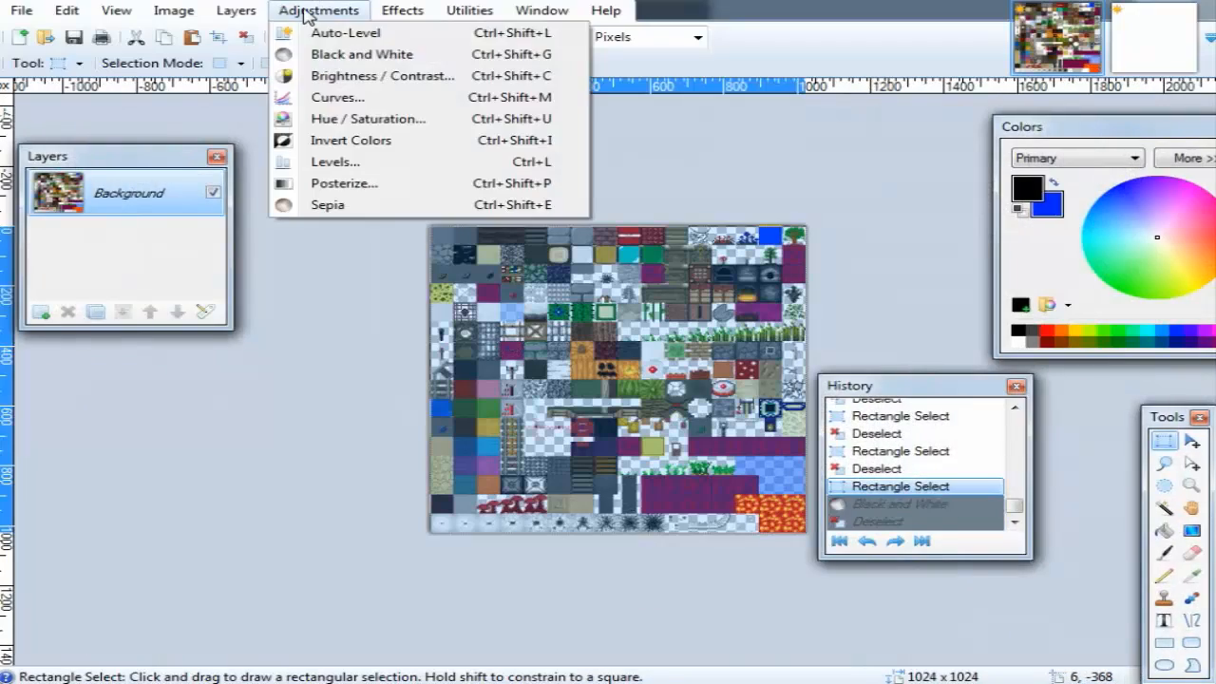
{"action": "left_click", "coordinate": [380, 77]}
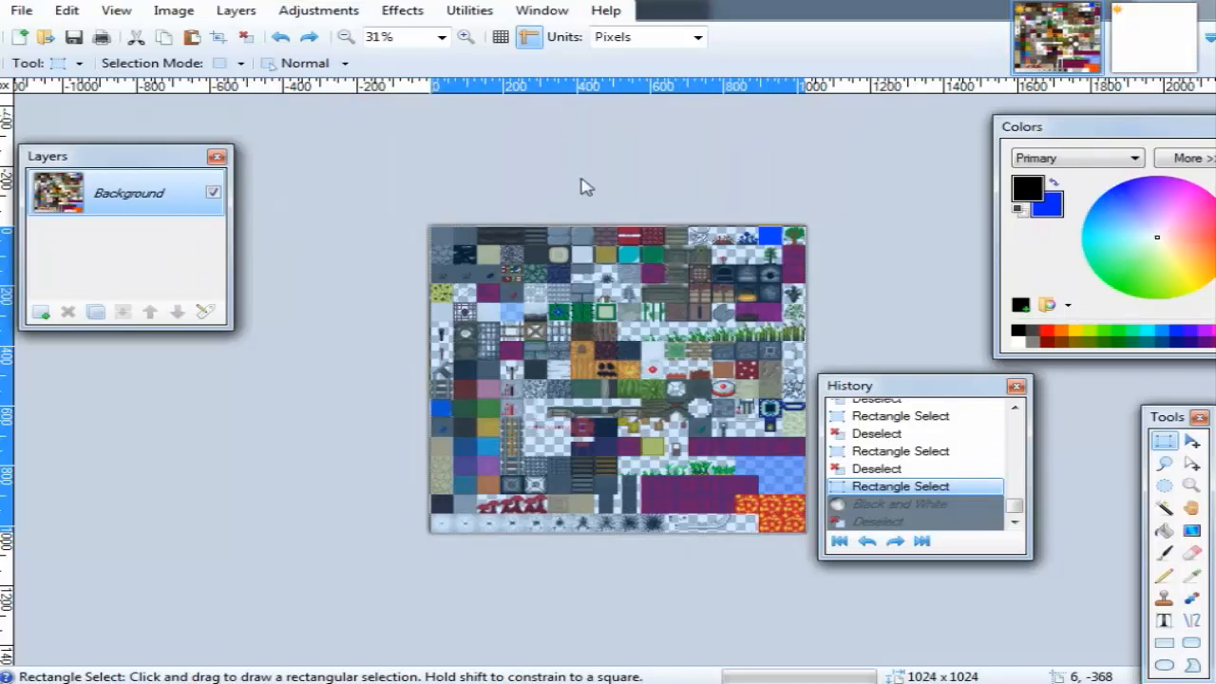
{"action": "left_click_drag", "start_coordinate": [602, 249], "coordinate": [573, 35]}
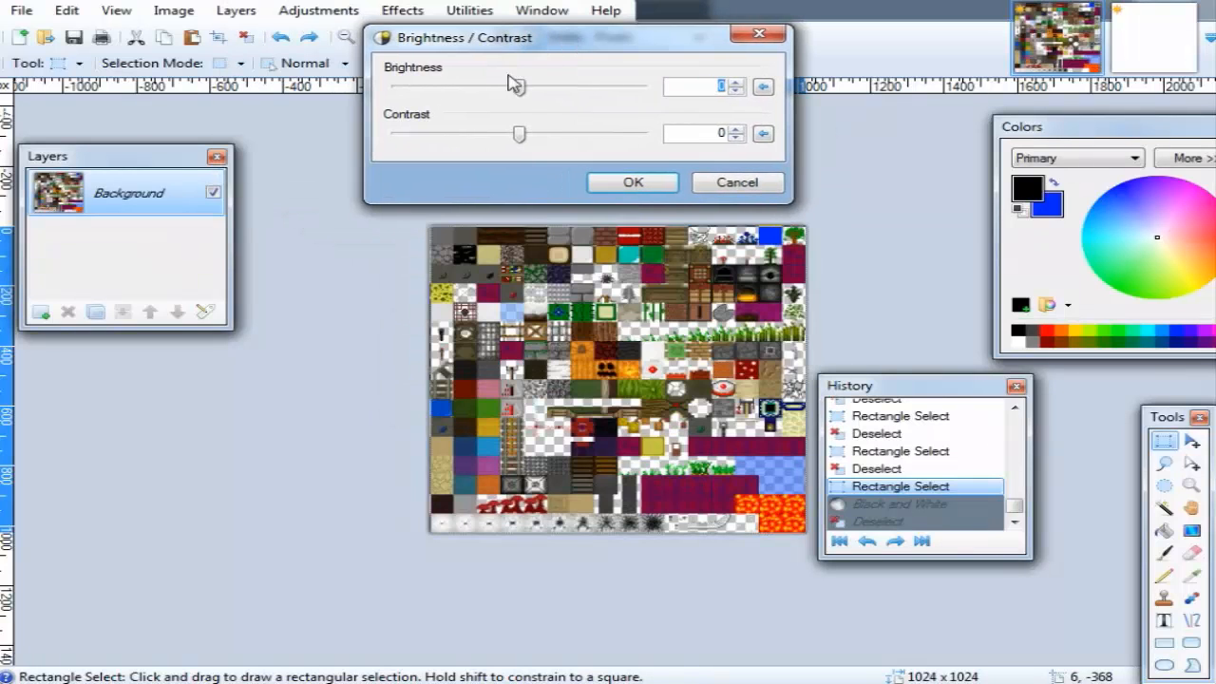
{"action": "mouse_move", "coordinate": [521, 88]}
{"action": "left_mouse_down"}
{"action": "mouse_move", "coordinate": [693, 108]}
{"action": "mouse_move", "coordinate": [285, 116]}
{"action": "mouse_move", "coordinate": [538, 91]}
{"action": "left_mouse_up"}
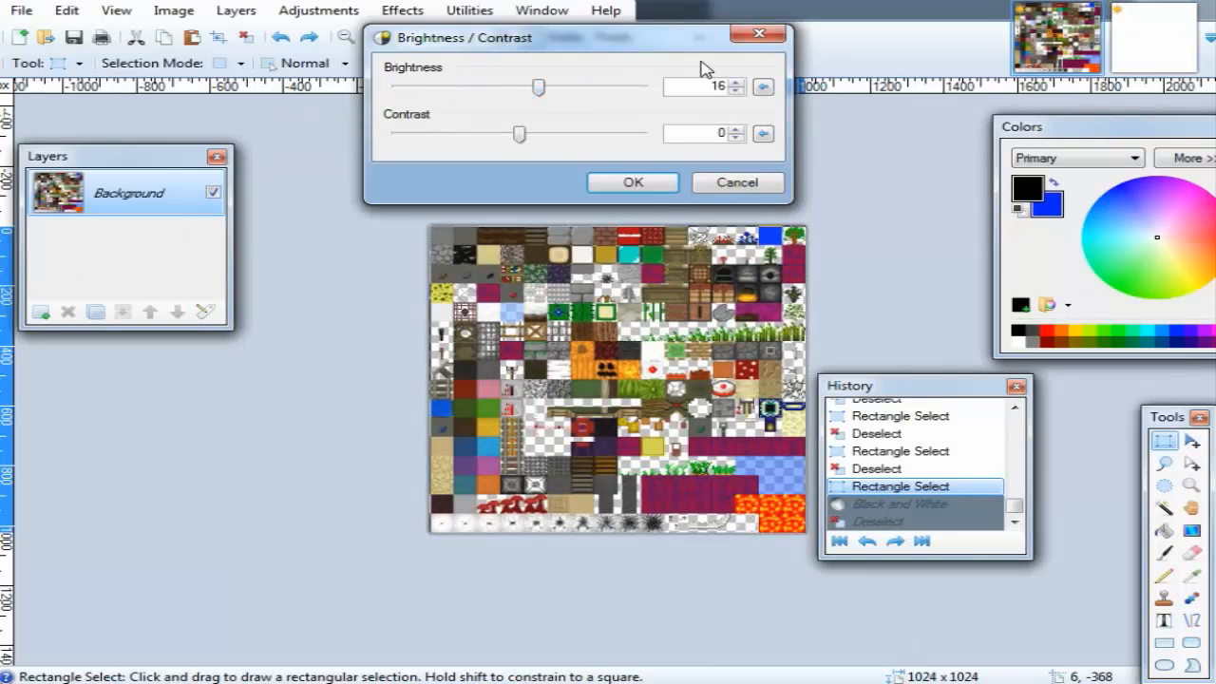
{"action": "left_click", "coordinate": [763, 91]}
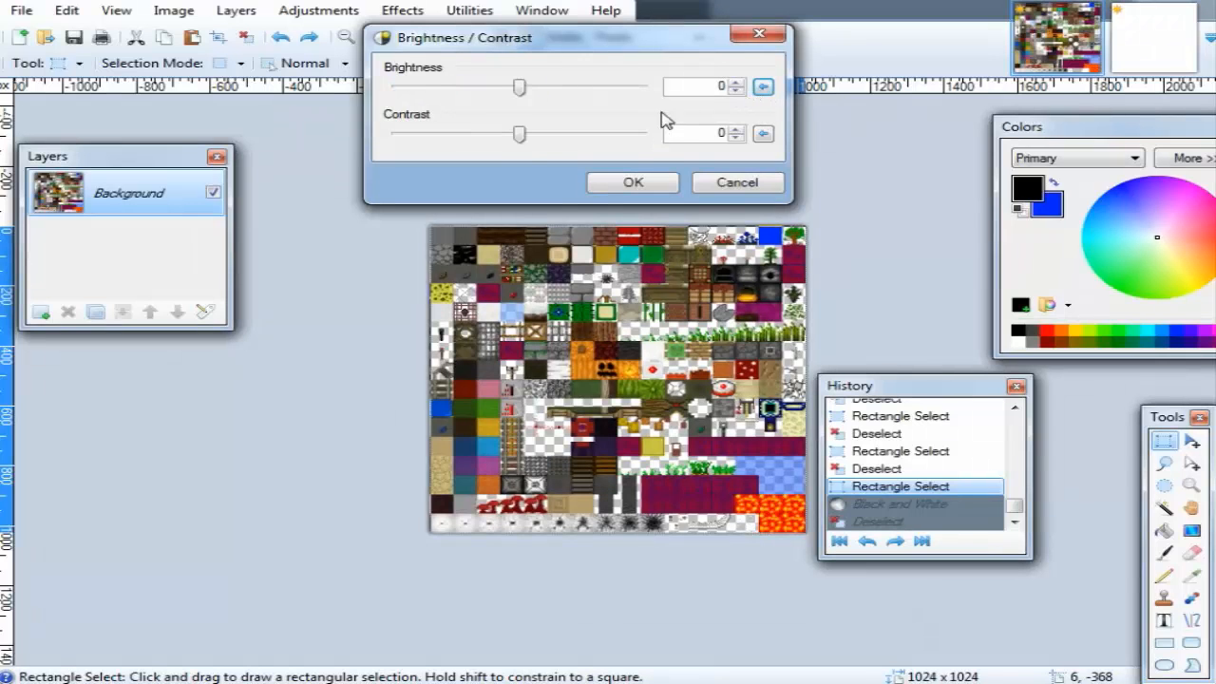
{"action": "mouse_move", "coordinate": [526, 144]}
{"action": "left_mouse_down"}
{"action": "mouse_move", "coordinate": [622, 135]}
{"action": "mouse_move", "coordinate": [672, 155]}
{"action": "mouse_move", "coordinate": [297, 140]}
{"action": "mouse_move", "coordinate": [533, 138]}
{"action": "left_mouse_up"}
{"action": "left_click", "coordinate": [763, 134]}
{"action": "left_click", "coordinate": [737, 182]}
Try a Curves adjustment in Luminosity mode on the texture sheet, raising the darker range and lowering the brighter range.
{"action": "left_click", "coordinate": [342, 12]}
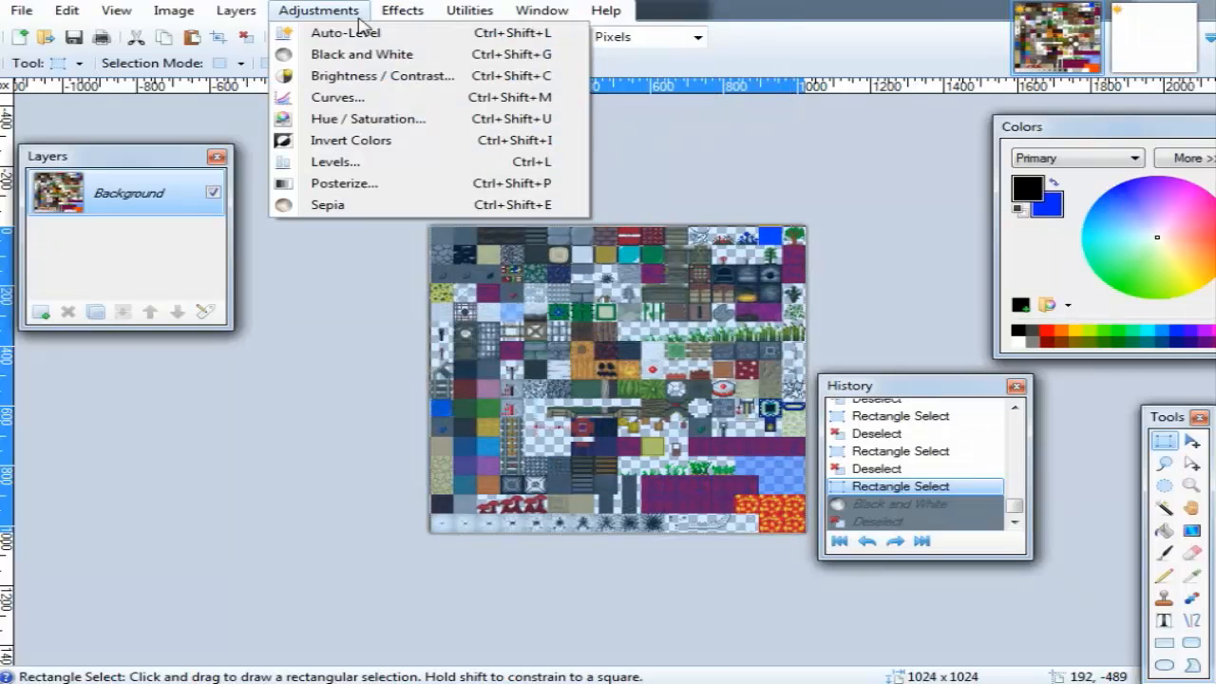
{"action": "left_click", "coordinate": [378, 97]}
{"action": "left_click_drag", "start_coordinate": [537, 163], "coordinate": [909, 197]}
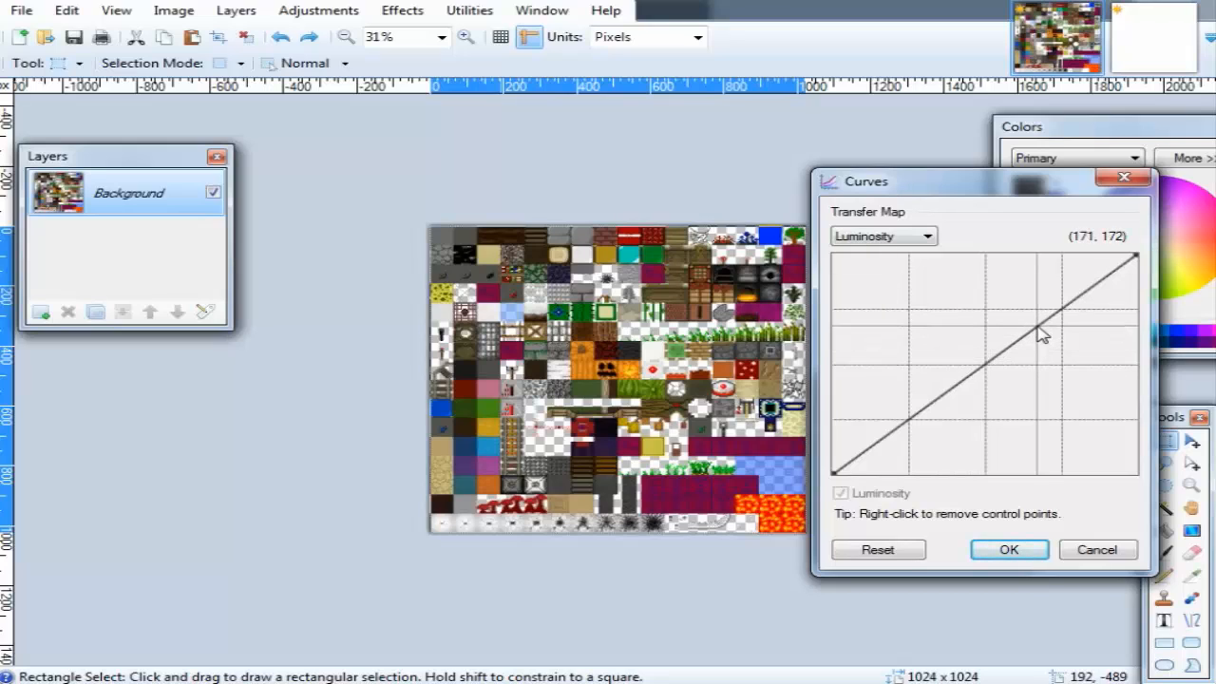
{"action": "left_click", "coordinate": [927, 237]}
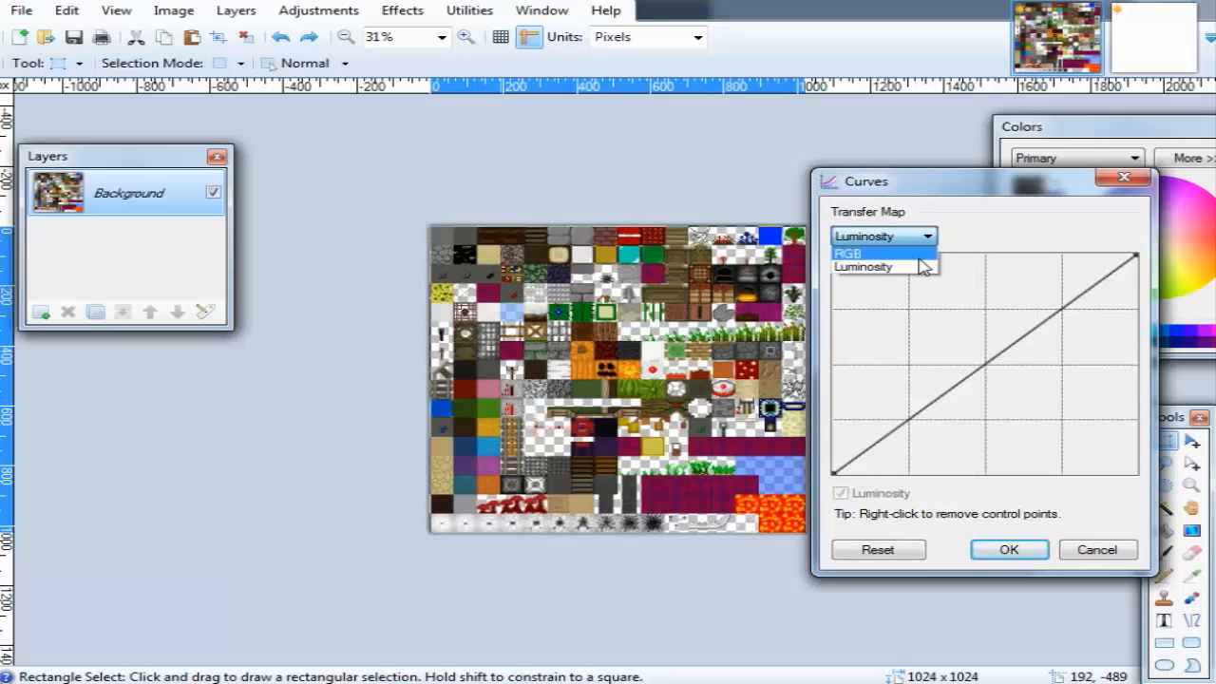
{"action": "left_click", "coordinate": [880, 269]}
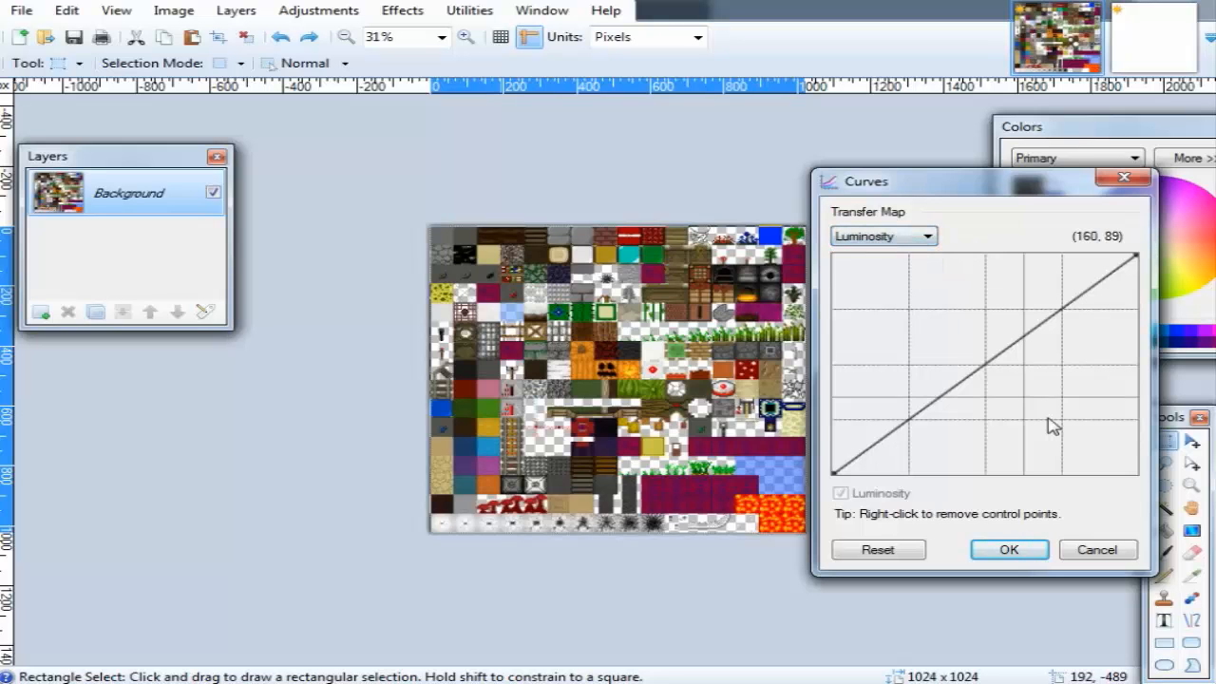
{"action": "left_click", "coordinate": [1033, 338]}
{"action": "mouse_move", "coordinate": [1035, 344]}
{"action": "left_mouse_down"}
{"action": "mouse_move", "coordinate": [1055, 368]}
{"action": "mouse_move", "coordinate": [886, 303]}
{"action": "mouse_move", "coordinate": [1020, 321]}
{"action": "left_mouse_up"}
{"action": "left_click_drag", "start_coordinate": [919, 385], "coordinate": [1037, 397]}
{"action": "left_click_drag", "start_coordinate": [1020, 321], "coordinate": [919, 361]}
Try a steep, wavy five-point curve in RGB mode on the texture sheet, reset it and cancel the Curves adjustment.
{"action": "left_click", "coordinate": [934, 239]}
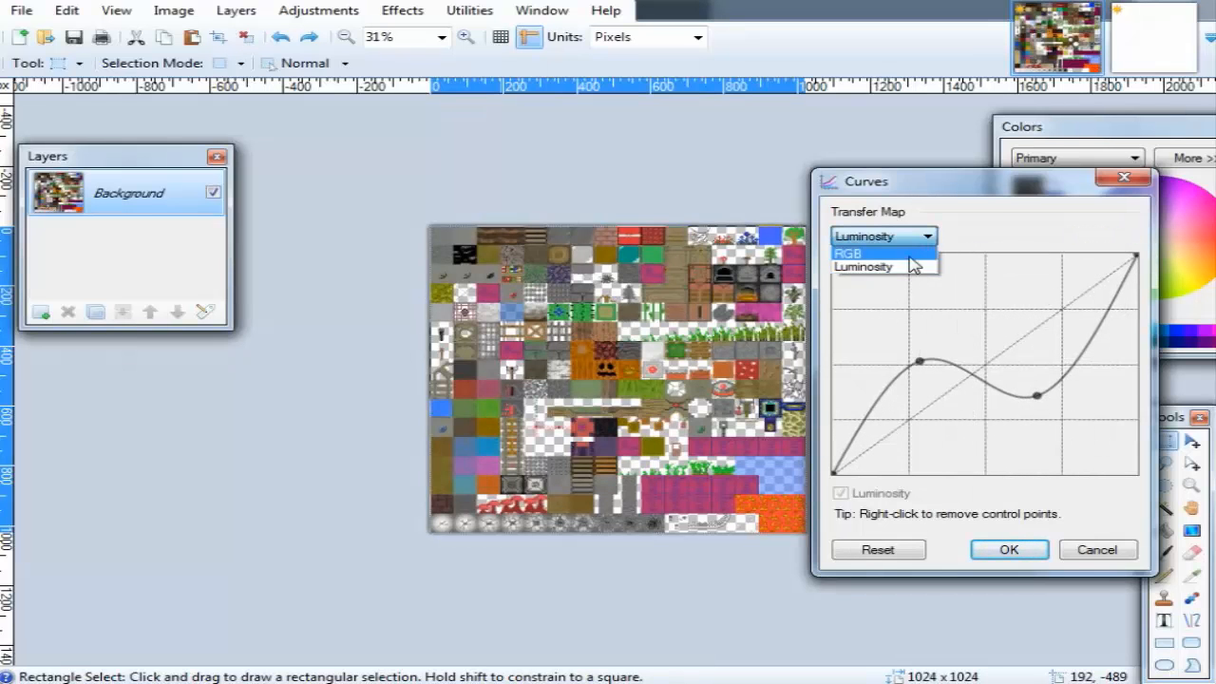
{"action": "left_click", "coordinate": [922, 252]}
{"action": "left_click_drag", "start_coordinate": [1004, 361], "coordinate": [916, 365]}
{"action": "left_click_drag", "start_coordinate": [979, 310], "coordinate": [918, 314]}
{"action": "left_click_drag", "start_coordinate": [923, 358], "coordinate": [1006, 370]}
{"action": "left_click_drag", "start_coordinate": [943, 289], "coordinate": [957, 335]}
{"action": "left_click_drag", "start_coordinate": [925, 259], "coordinate": [1034, 316]}
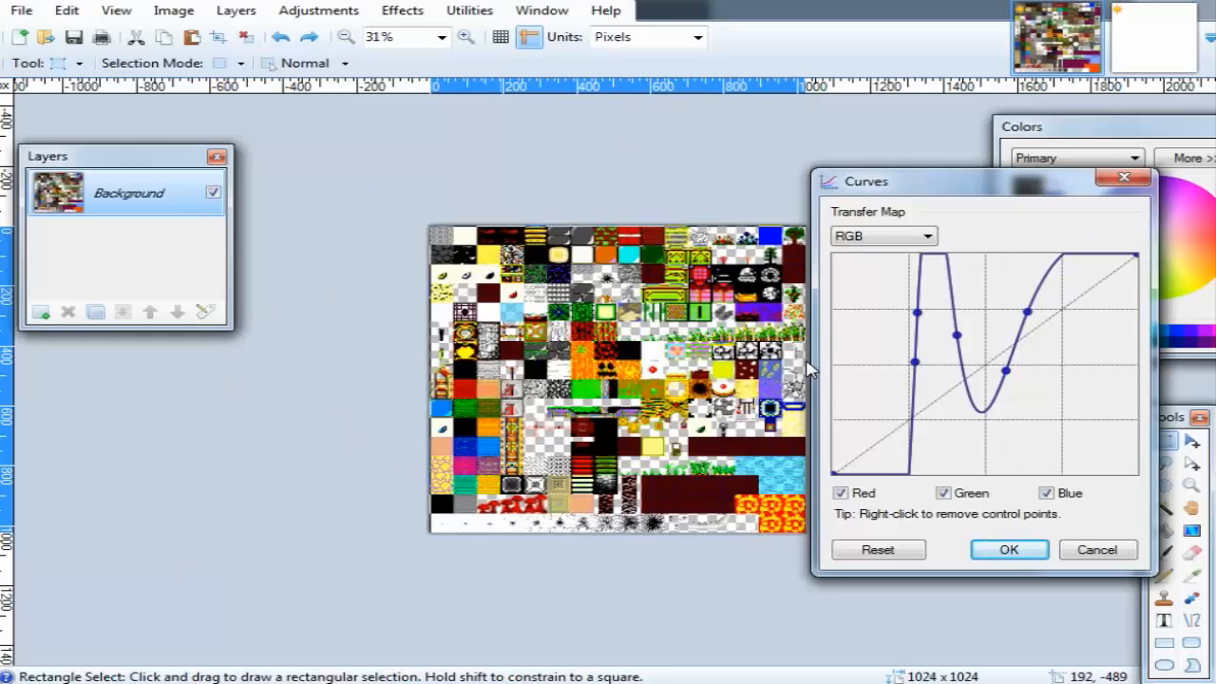
{"action": "left_click", "coordinate": [895, 558]}
{"action": "left_click", "coordinate": [1111, 556]}
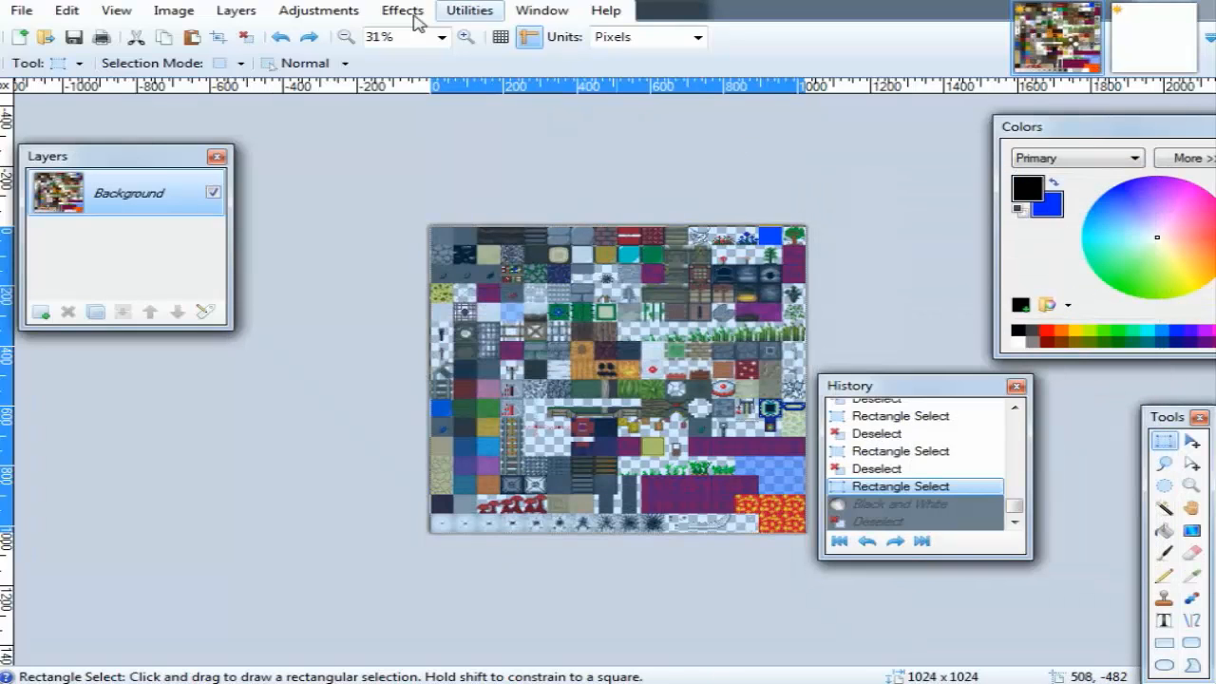
Try a Hue / Saturation adjustment on the texture sheet with Hue at -25 and close it without applying.
{"action": "left_click", "coordinate": [402, 11]}
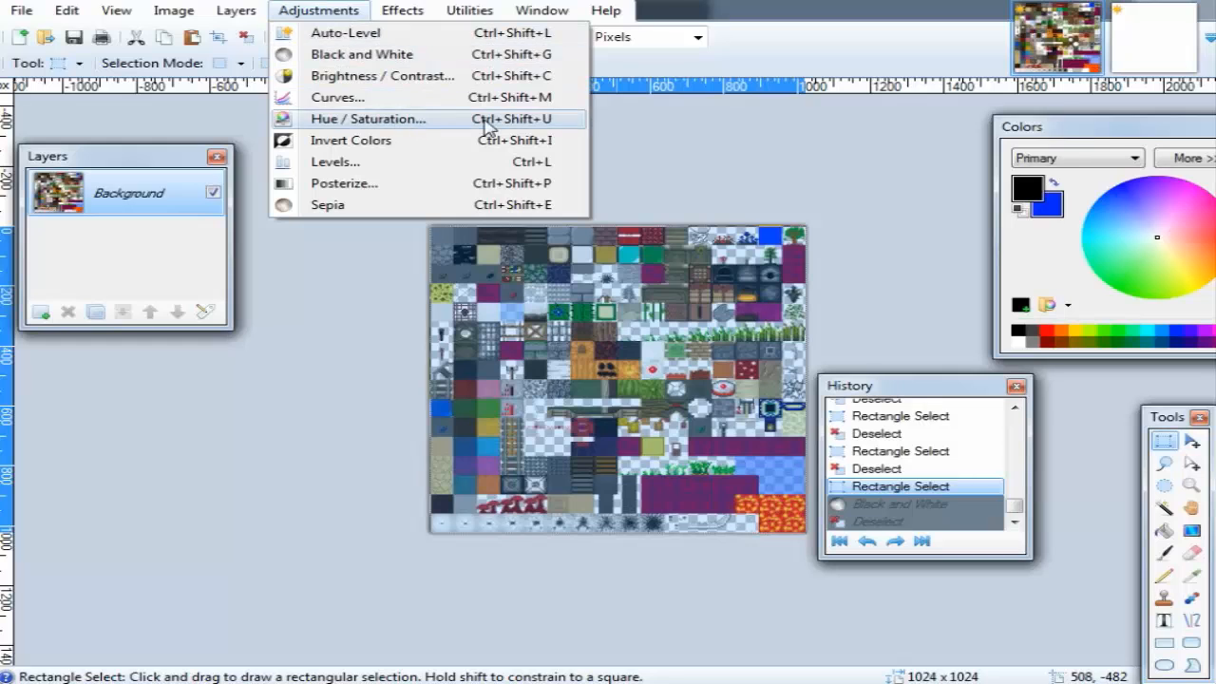
{"action": "left_click", "coordinate": [486, 119]}
{"action": "left_click_drag", "start_coordinate": [716, 228], "coordinate": [1085, 191]}
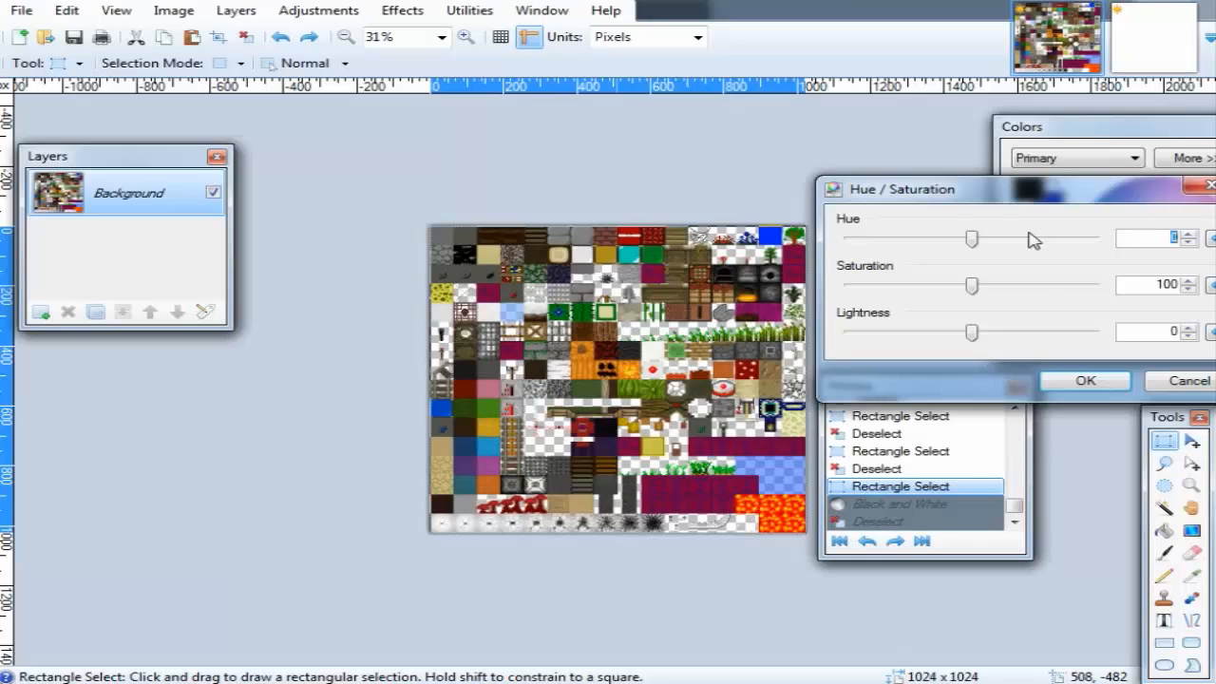
{"action": "left_click_drag", "start_coordinate": [992, 207], "coordinate": [942, 207]}
{"action": "left_click", "coordinate": [1197, 189]}
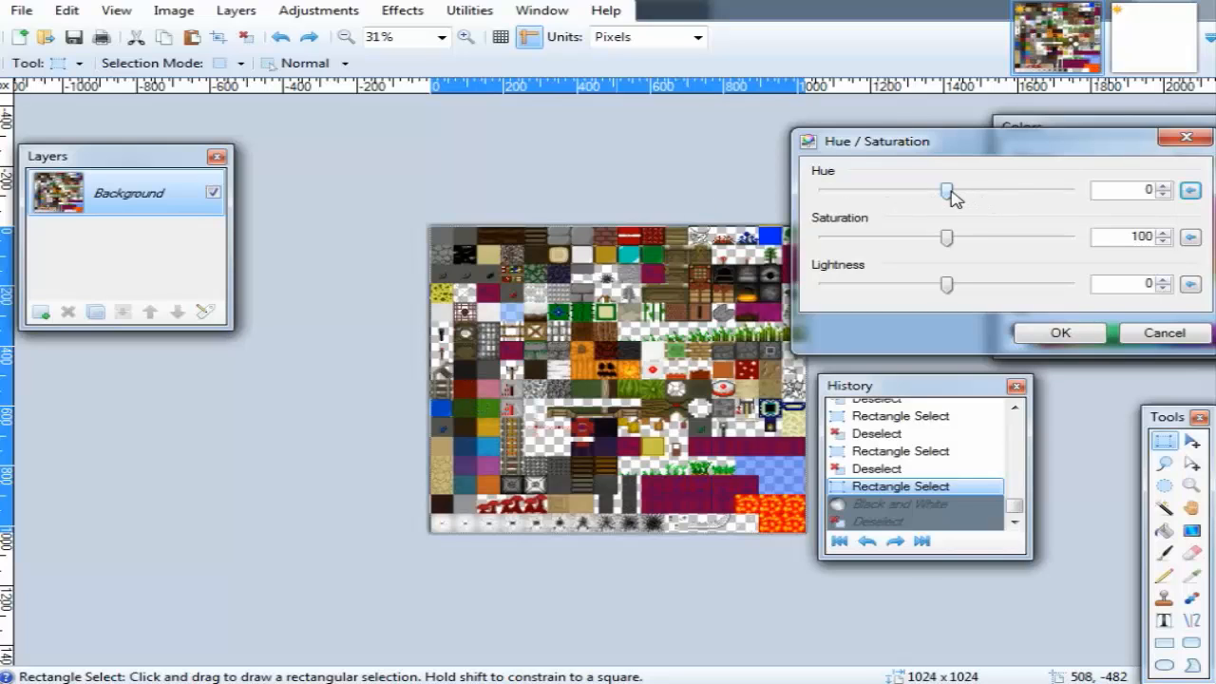
{"action": "left_click_drag", "start_coordinate": [950, 190], "coordinate": [926, 190]}
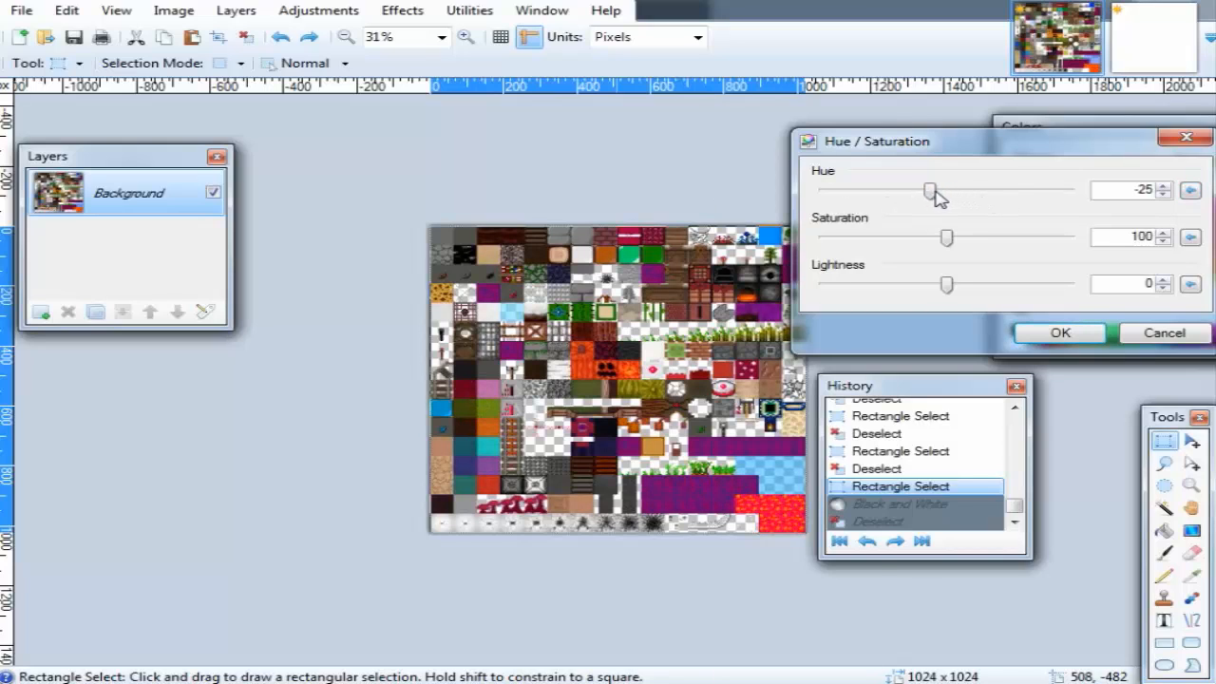
{"action": "left_click", "coordinate": [1187, 138]}
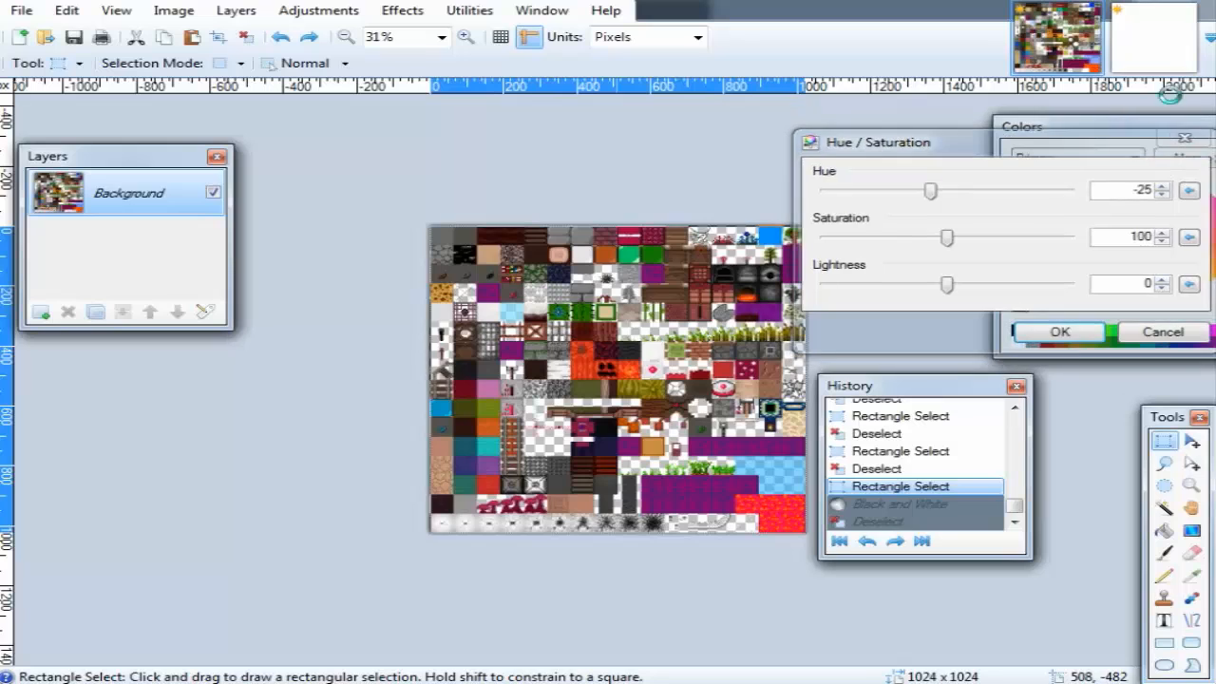
On the blank image, draw a solid blue filled rectangle about 413 x 333 pixels and select it with the Magic Wand.
{"action": "left_click", "coordinate": [1136, 59]}
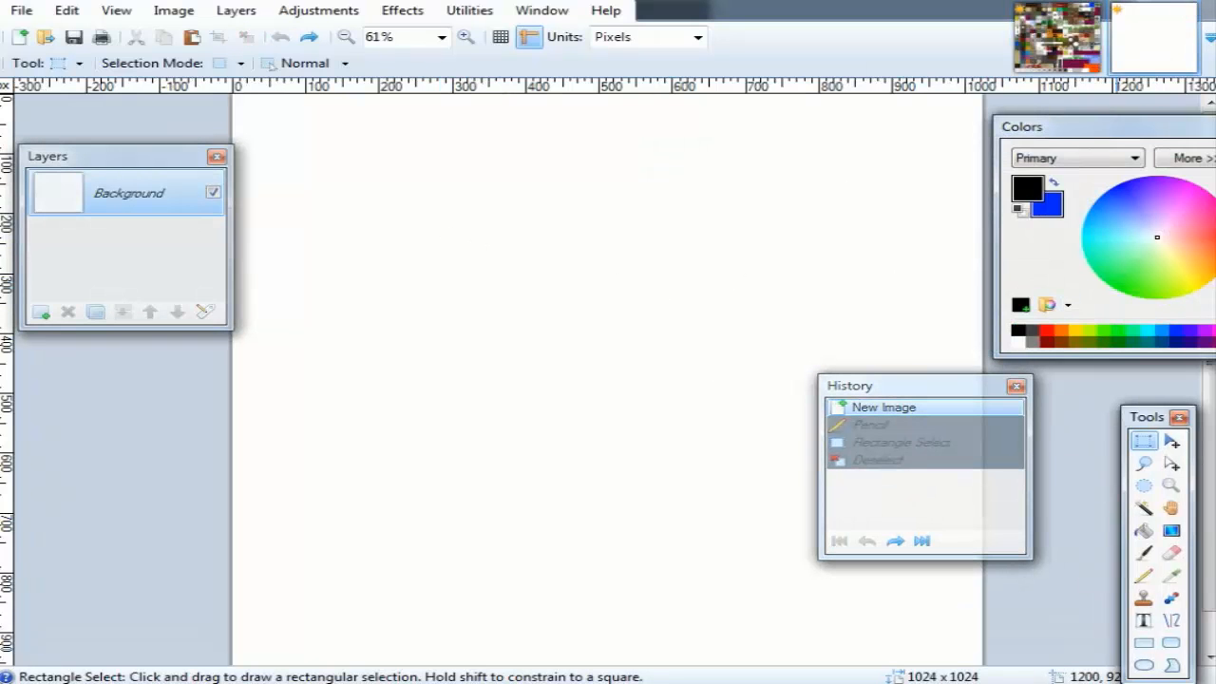
{"action": "left_click", "coordinate": [1150, 646]}
{"action": "left_click", "coordinate": [110, 63]}
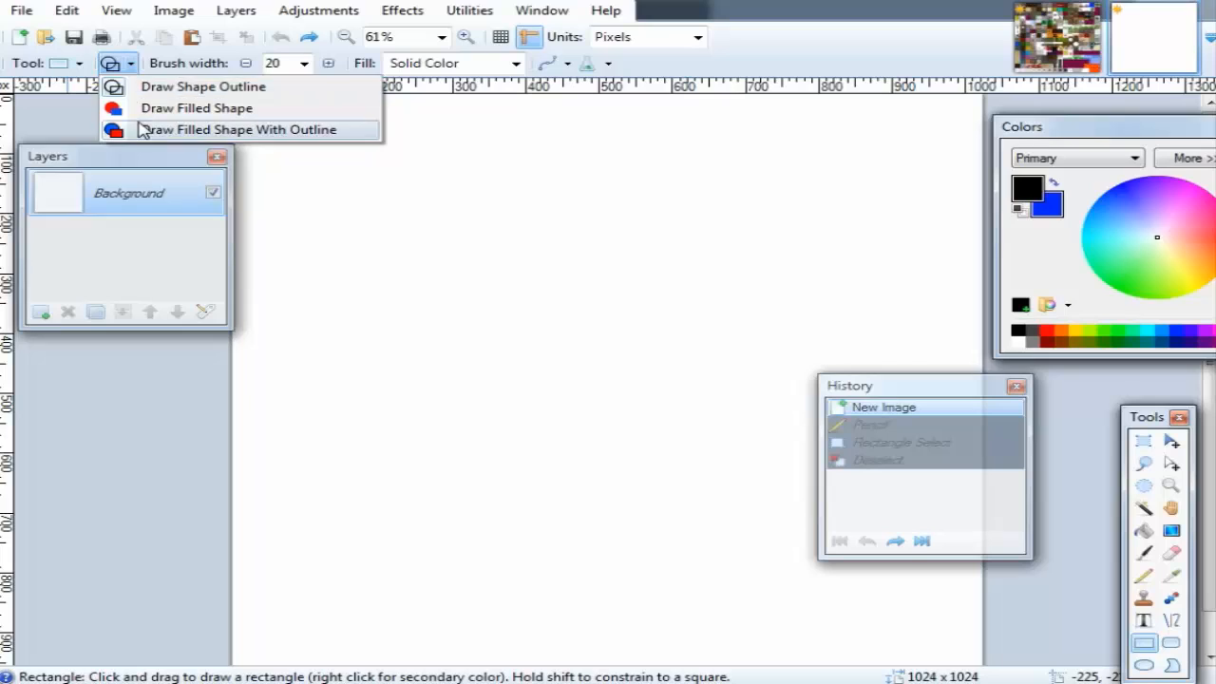
{"action": "left_click", "coordinate": [142, 128]}
{"action": "left_click_drag", "start_coordinate": [423, 166], "coordinate": [727, 364]}
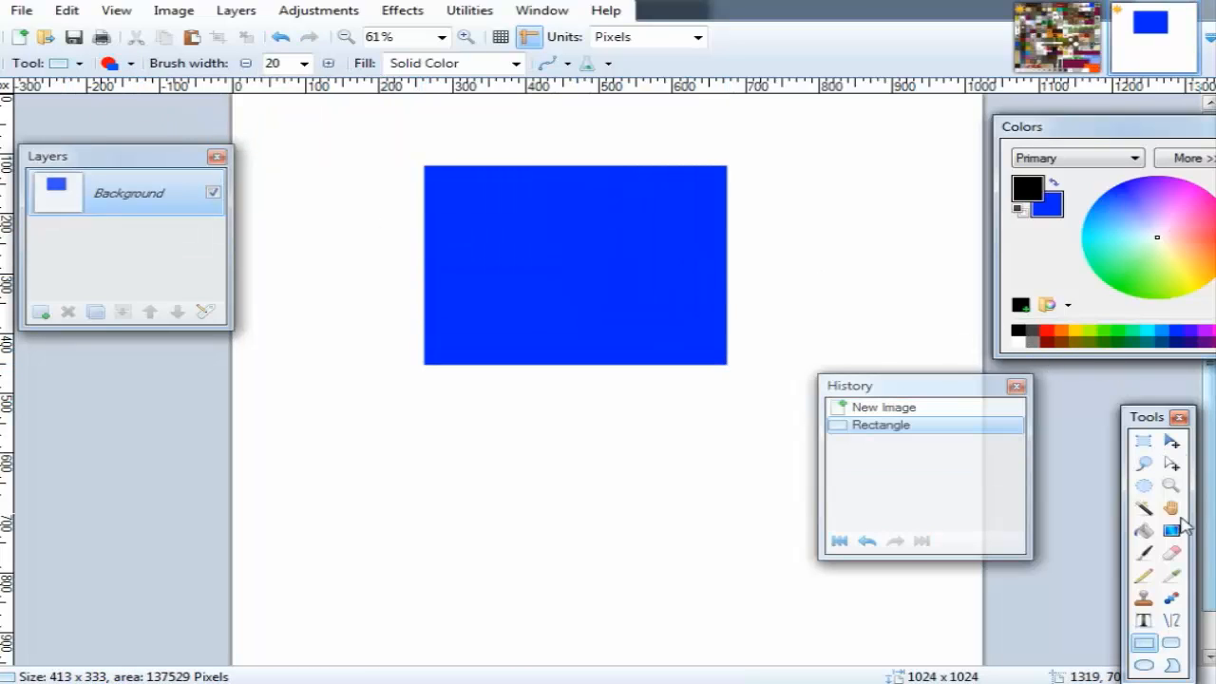
{"action": "left_click", "coordinate": [1143, 508]}
{"action": "left_click", "coordinate": [567, 240]}
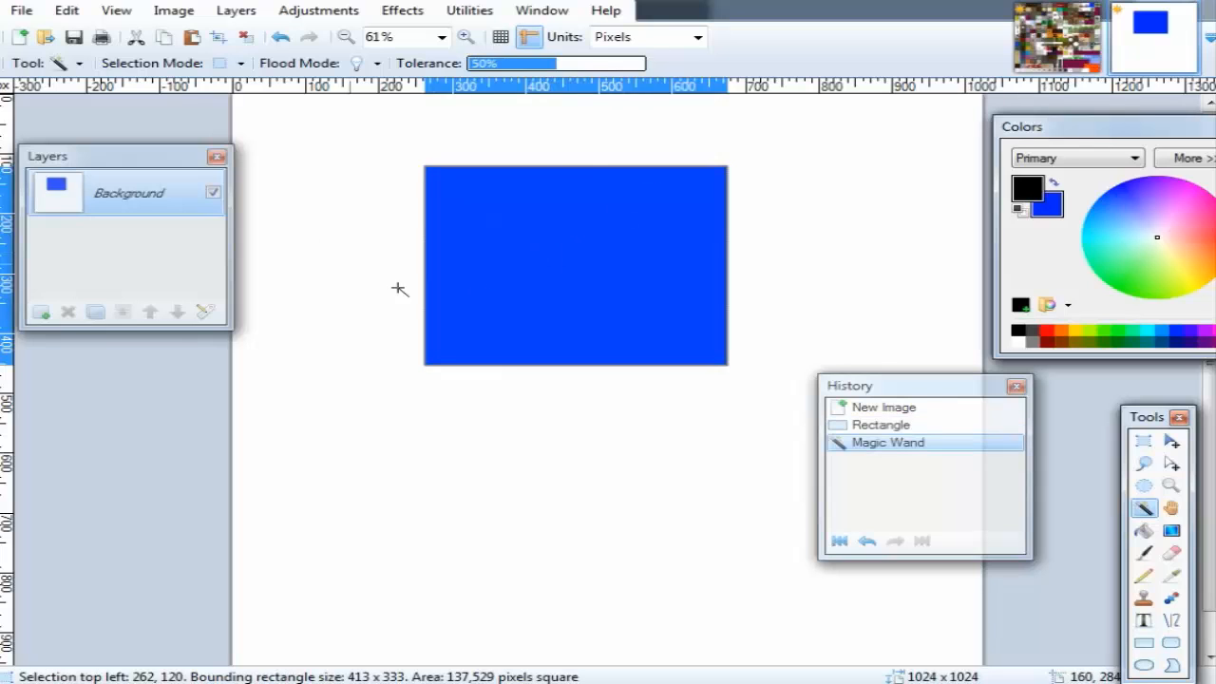
Try Hue / Saturation on the blue rectangle with Saturation 6 and Lightness 51 in turn, and cancel the adjustment.
{"action": "left_click", "coordinate": [318, 9]}
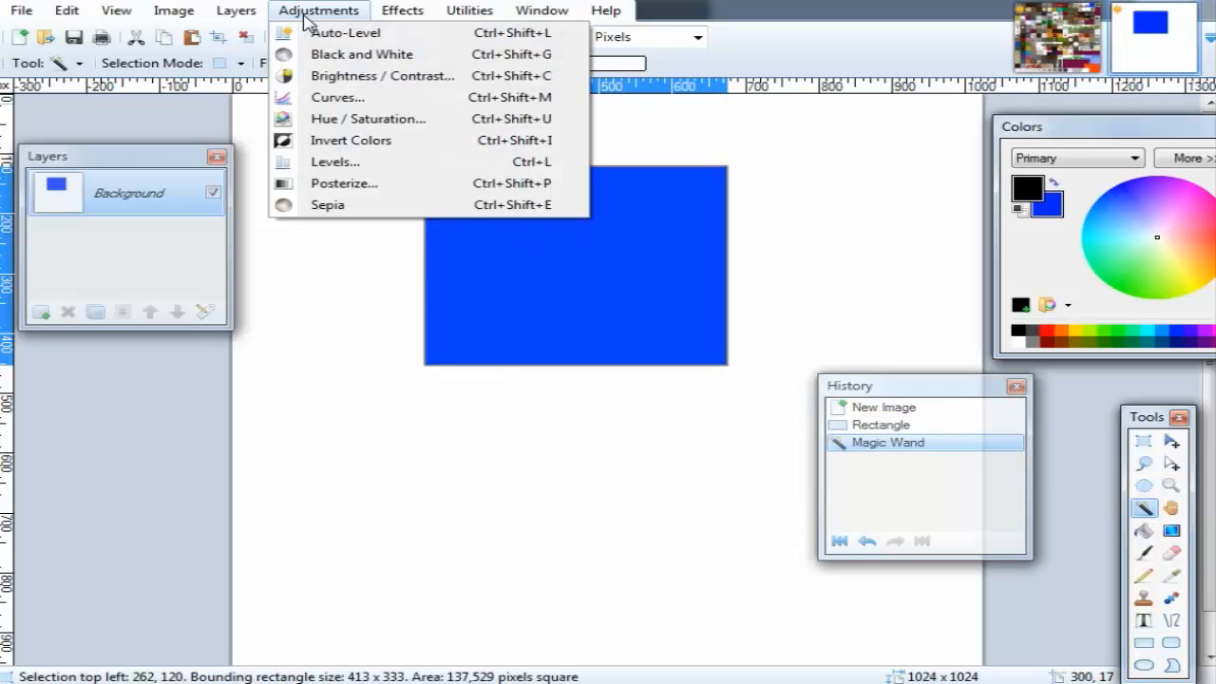
{"action": "left_click", "coordinate": [333, 119]}
{"action": "left_click_drag", "start_coordinate": [650, 237], "coordinate": [616, 452]}
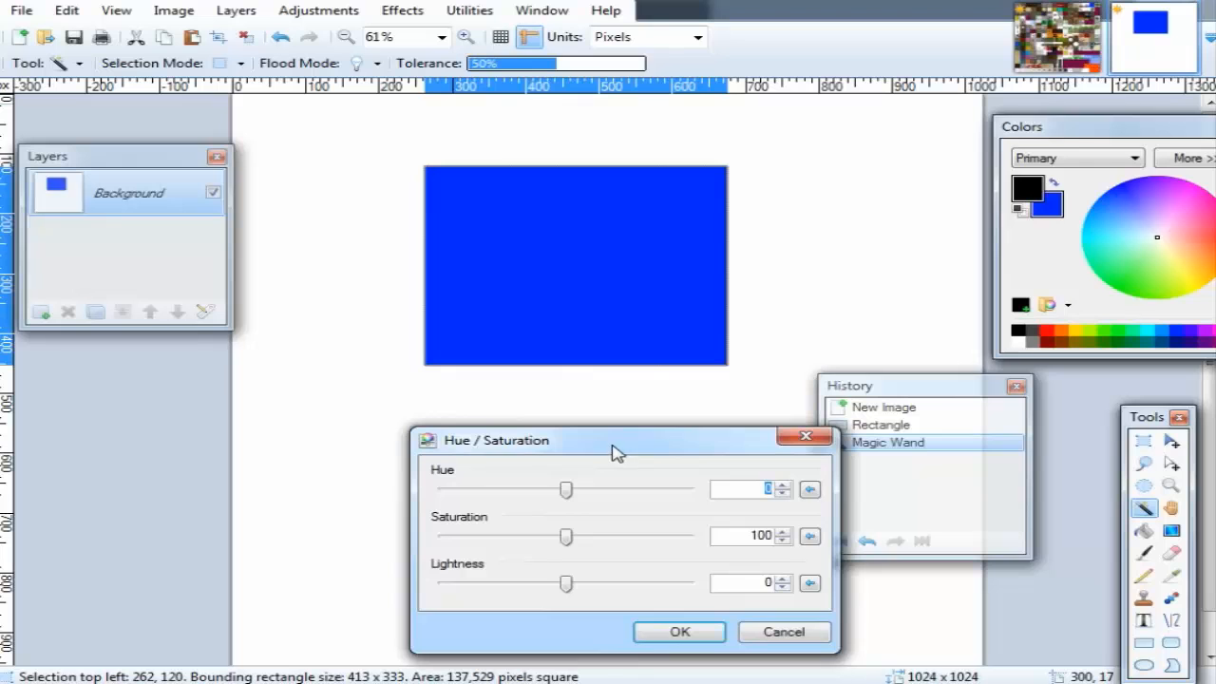
{"action": "left_click_drag", "start_coordinate": [567, 498], "coordinate": [446, 537]}
{"action": "left_click", "coordinate": [809, 488]}
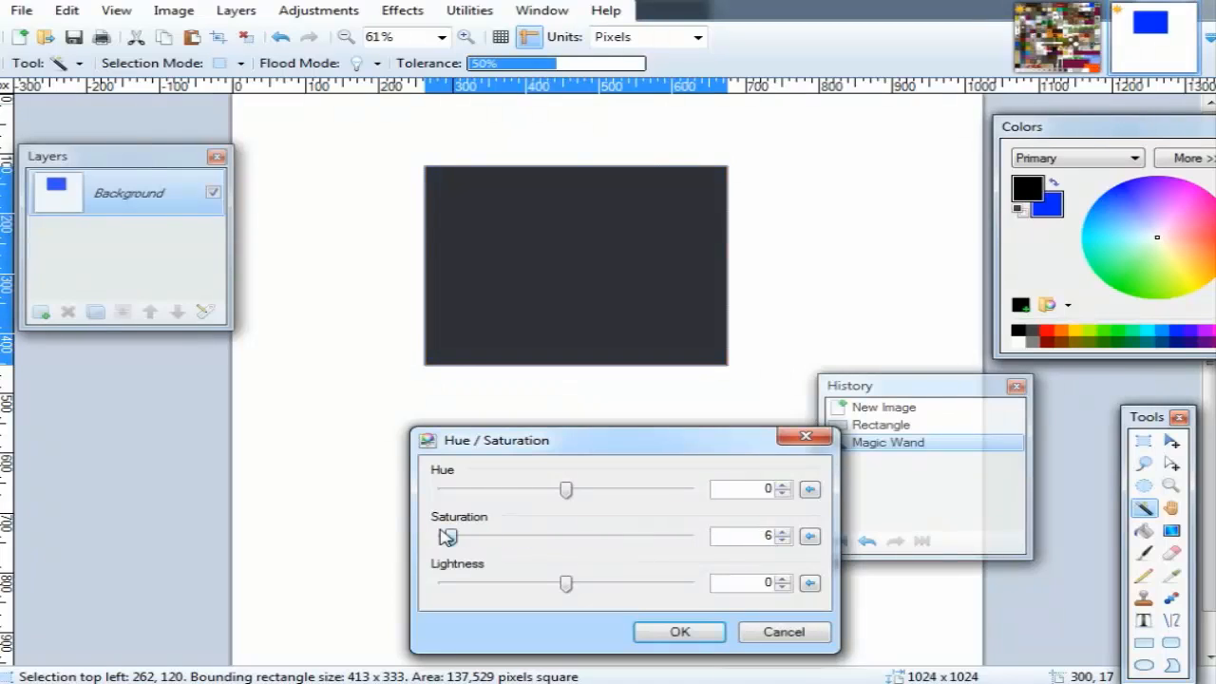
{"action": "left_click", "coordinate": [810, 536]}
{"action": "left_click_drag", "start_coordinate": [570, 589], "coordinate": [635, 588]}
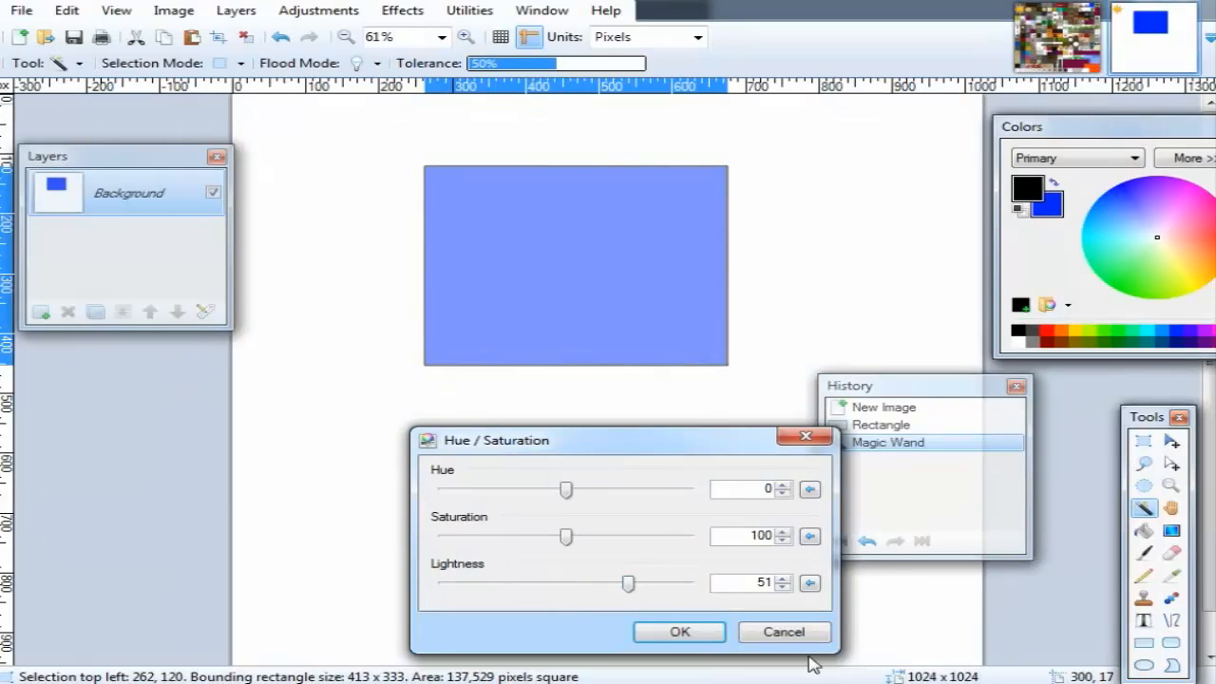
{"action": "left_click", "coordinate": [803, 633]}
Invert the colors of the selected blue rectangle.
{"action": "left_click", "coordinate": [447, 13]}
{"action": "mouse_move", "coordinate": [344, 14]}
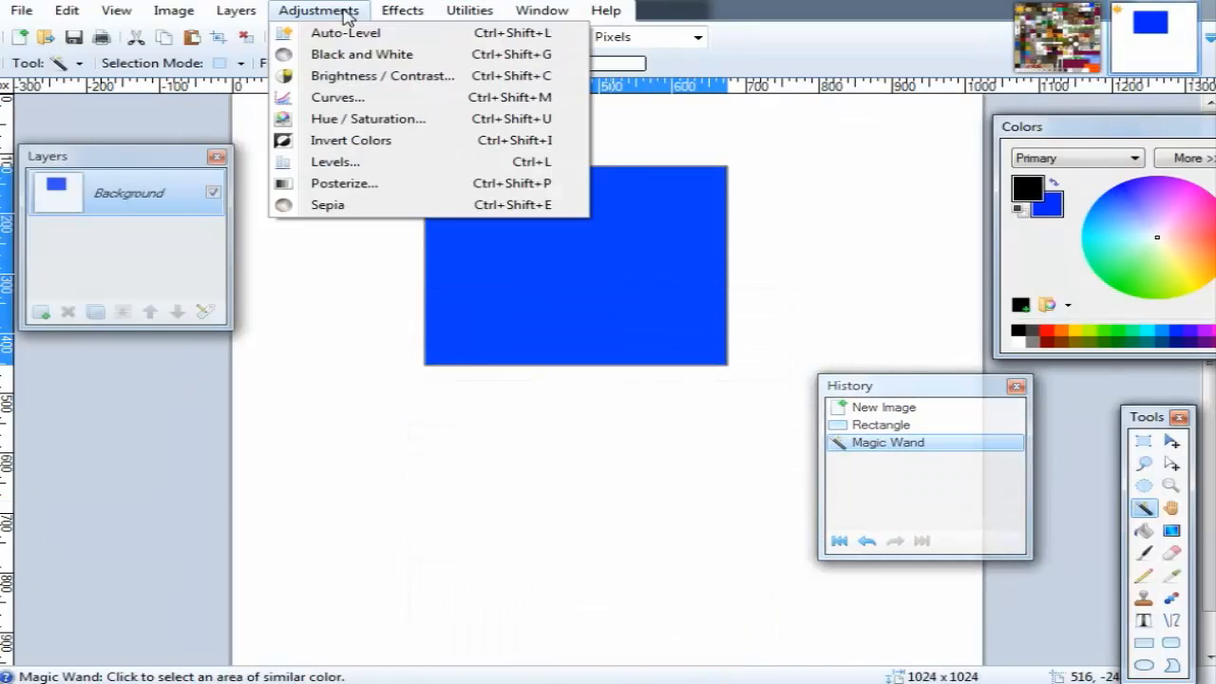
{"action": "left_click", "coordinate": [356, 142]}
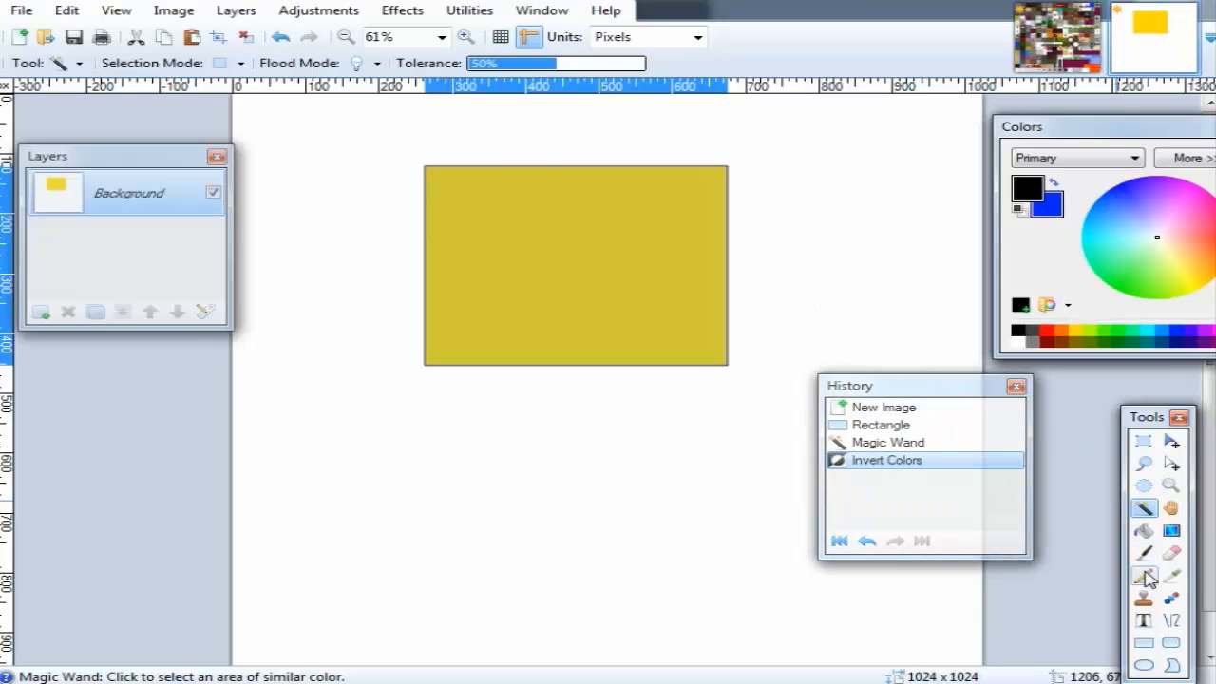
Fill the selected rectangle with the black primary color using the Paint Bucket.
{"action": "left_click", "coordinate": [1141, 532]}
{"action": "left_click", "coordinate": [578, 279]}
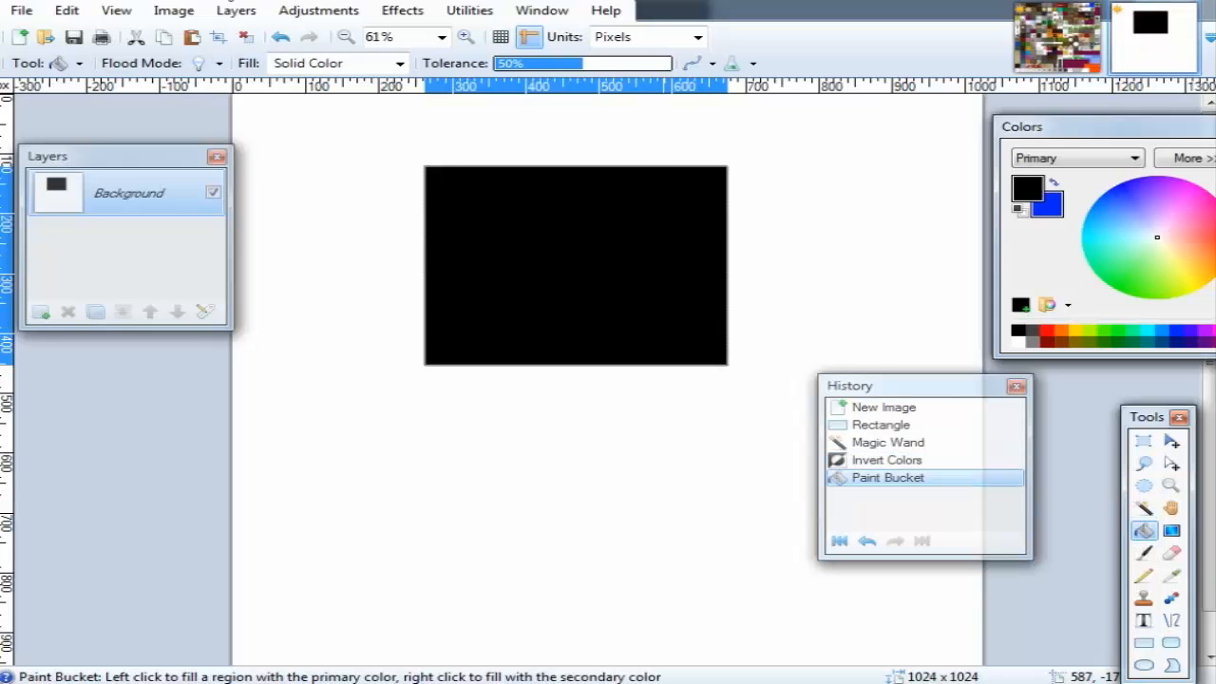
Invert the colors of the selected black rectangle, and refill it with the blue secondary color.
{"action": "left_click", "coordinate": [337, 9]}
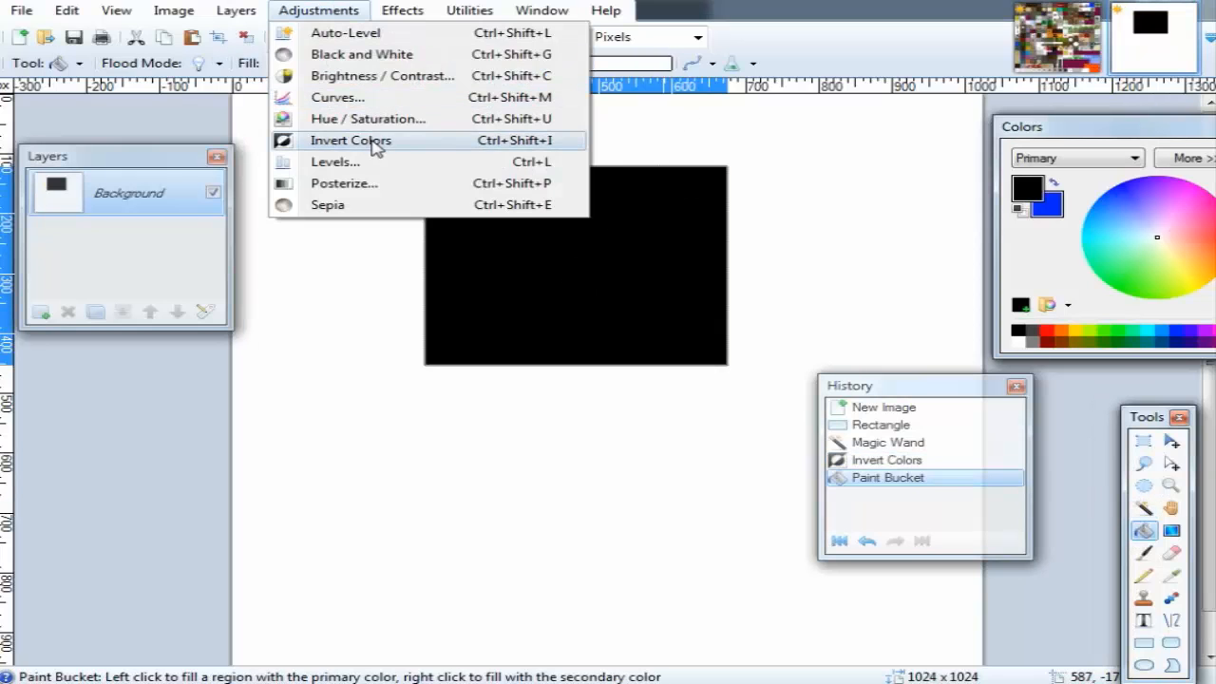
{"action": "left_click", "coordinate": [372, 141]}
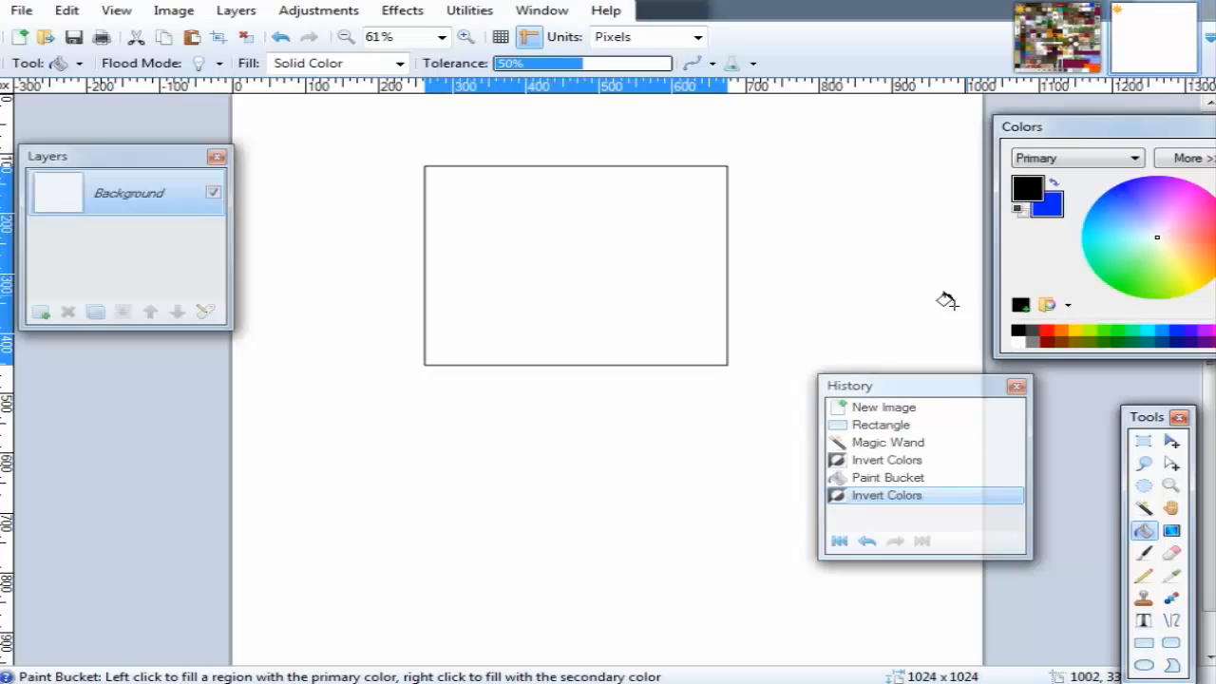
{"action": "right_click", "coordinate": [600, 226]}
Invert the blue rectangle's colors, and use the Paint Bucket to refill it with black and finally with blue.
{"action": "left_click", "coordinate": [337, 12]}
{"action": "left_click", "coordinate": [342, 141]}
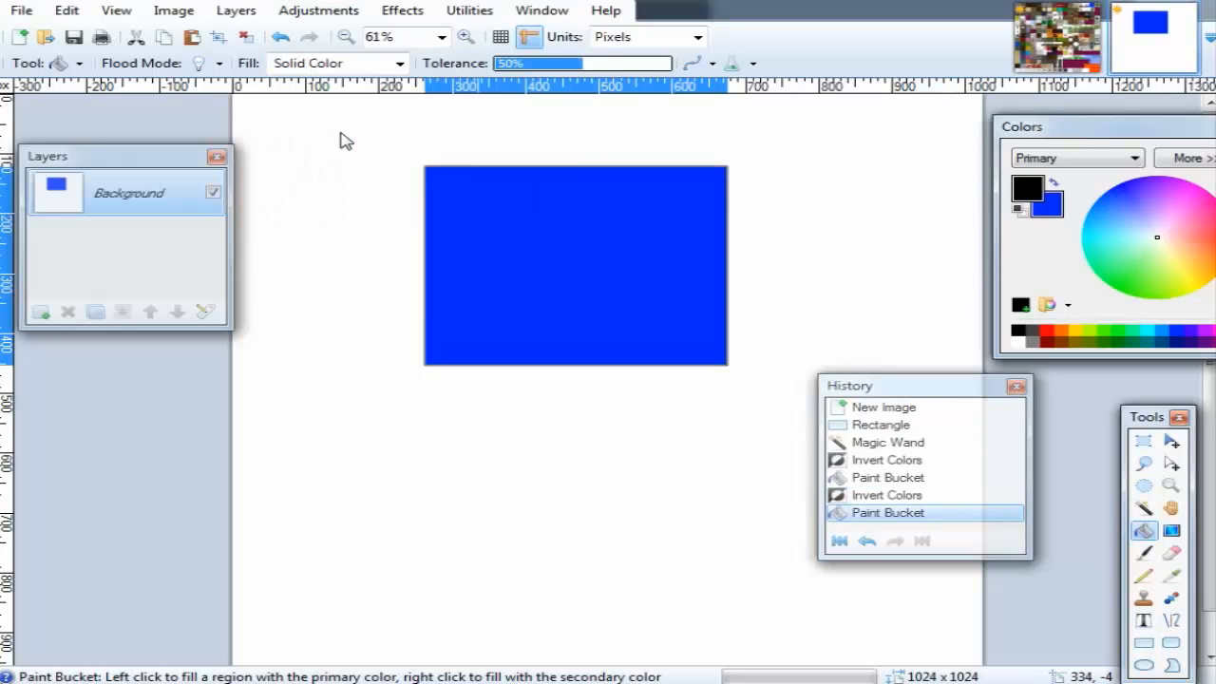
{"action": "left_click", "coordinate": [276, 11]}
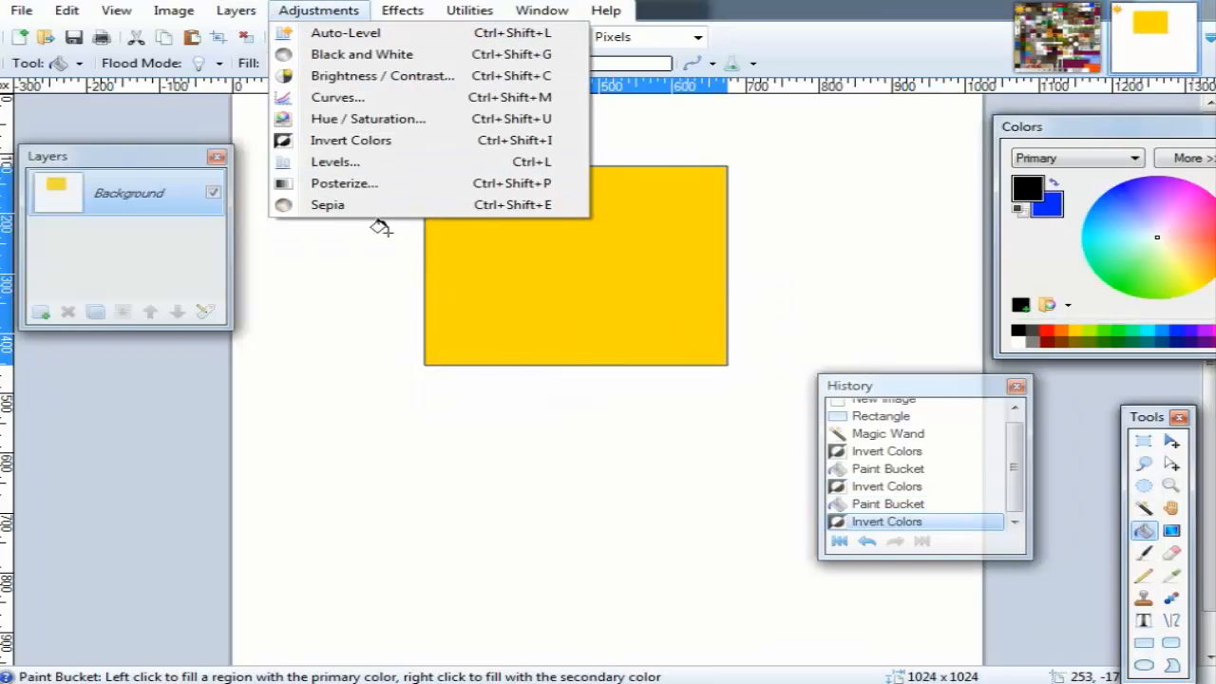
{"action": "left_click", "coordinate": [685, 302]}
{"action": "right_click", "coordinate": [613, 252]}
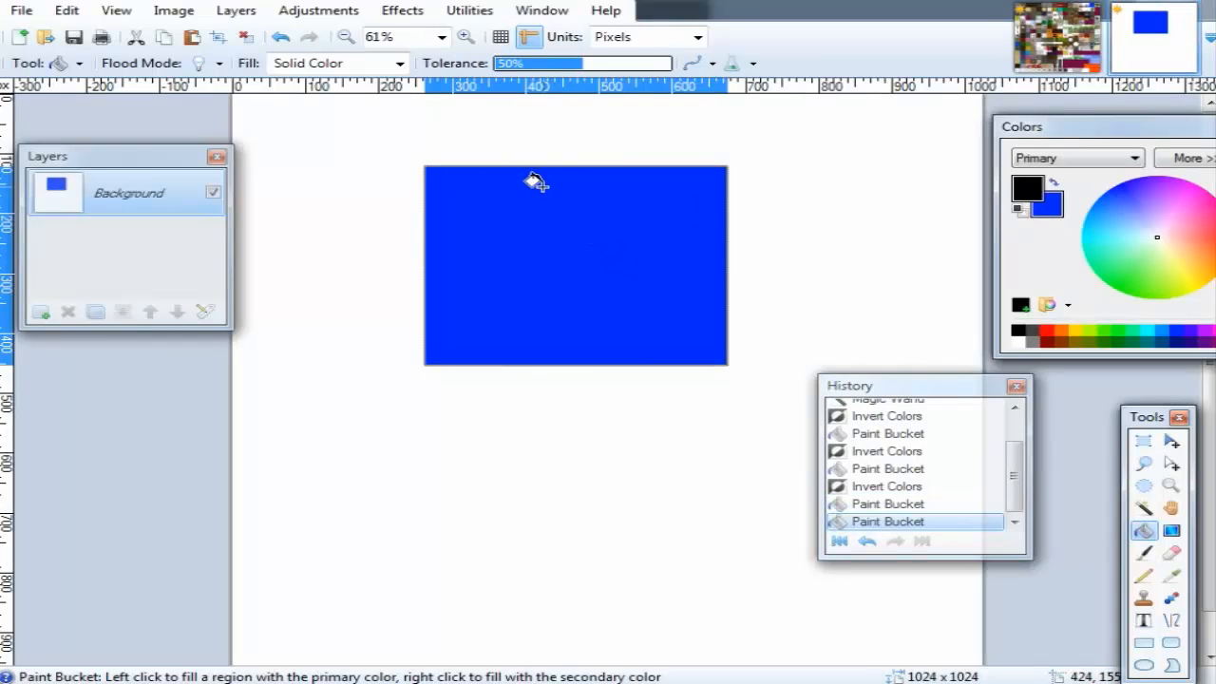
Invert the blue rectangle's colors twice in a row to return it to its original color.
{"action": "left_click", "coordinate": [314, 11]}
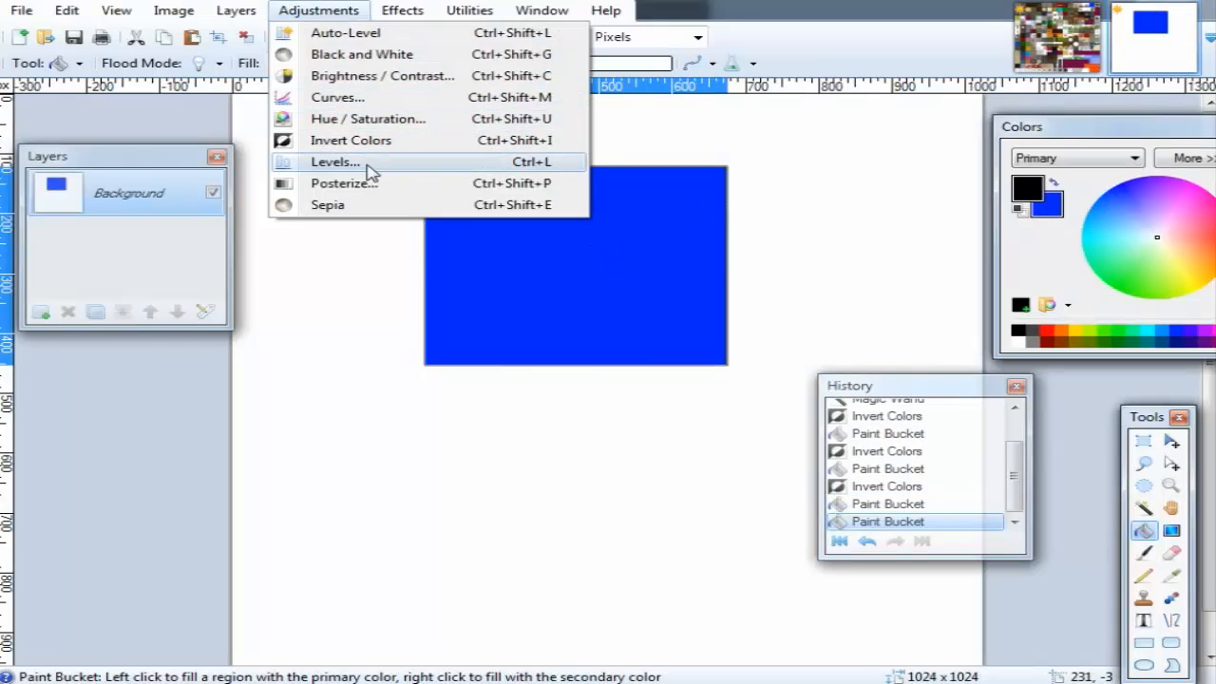
{"action": "left_click", "coordinate": [365, 145]}
{"action": "left_click", "coordinate": [314, 11]}
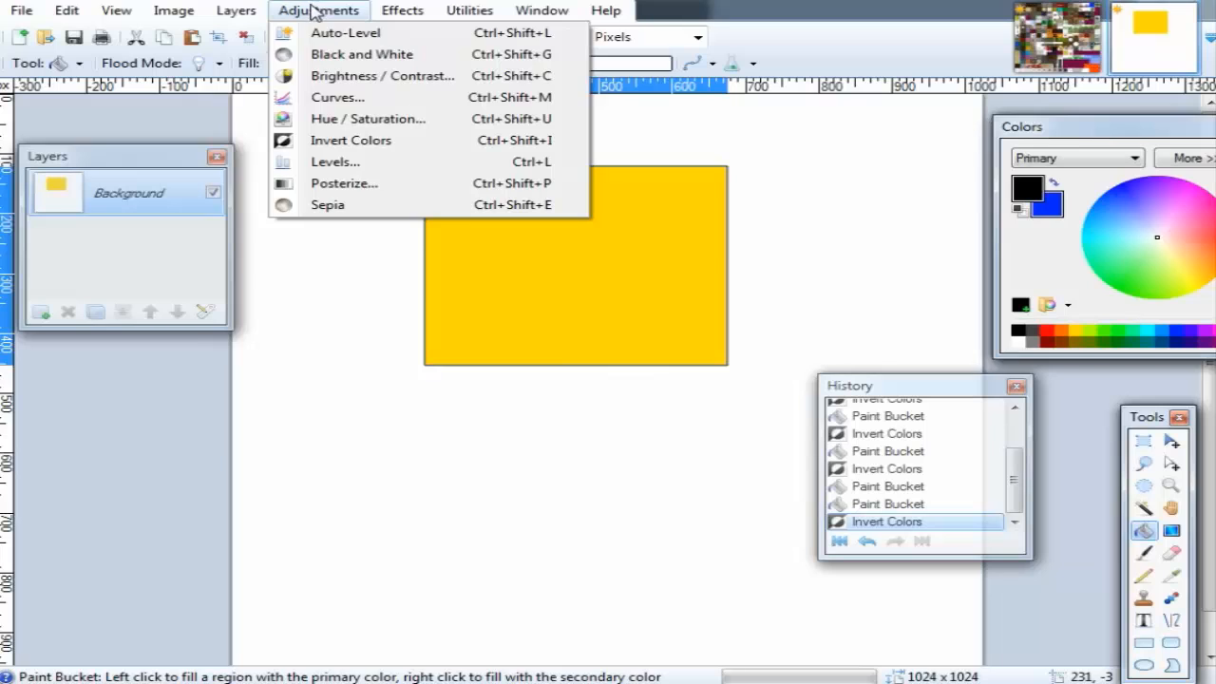
{"action": "left_click", "coordinate": [366, 141]}
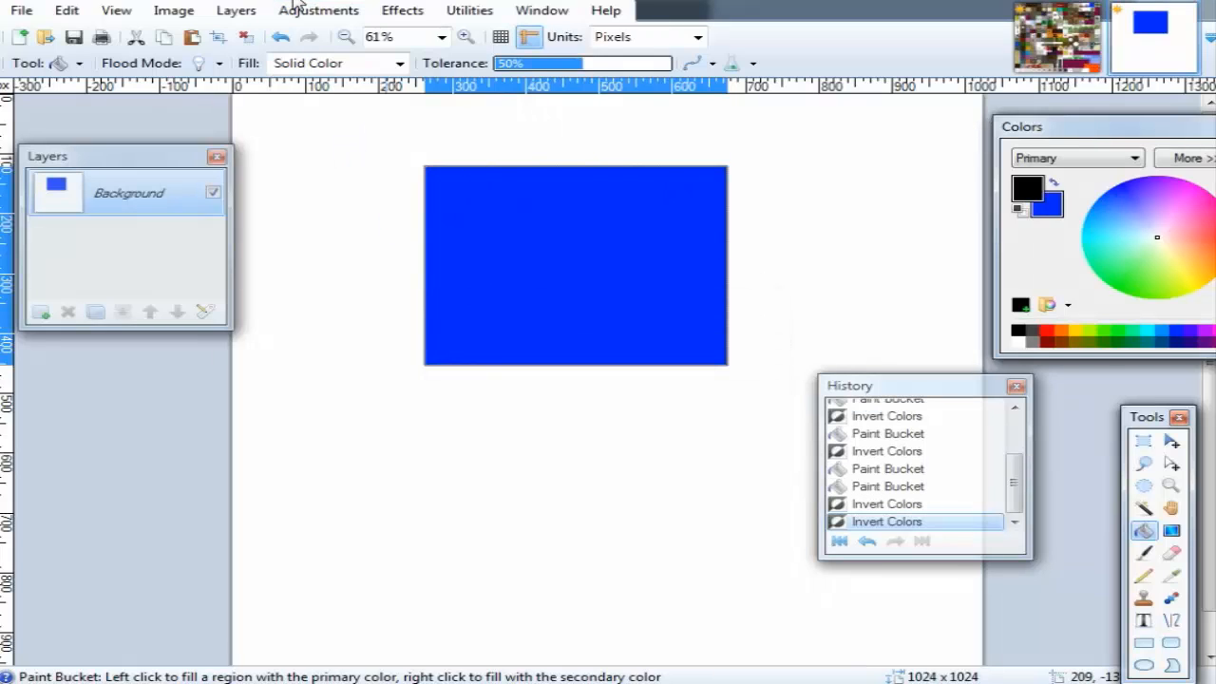
Try a Levels adjustment on the blue rectangle with input white point 181, output white point 124 and gamma 0.10.
{"action": "left_click", "coordinate": [302, 11]}
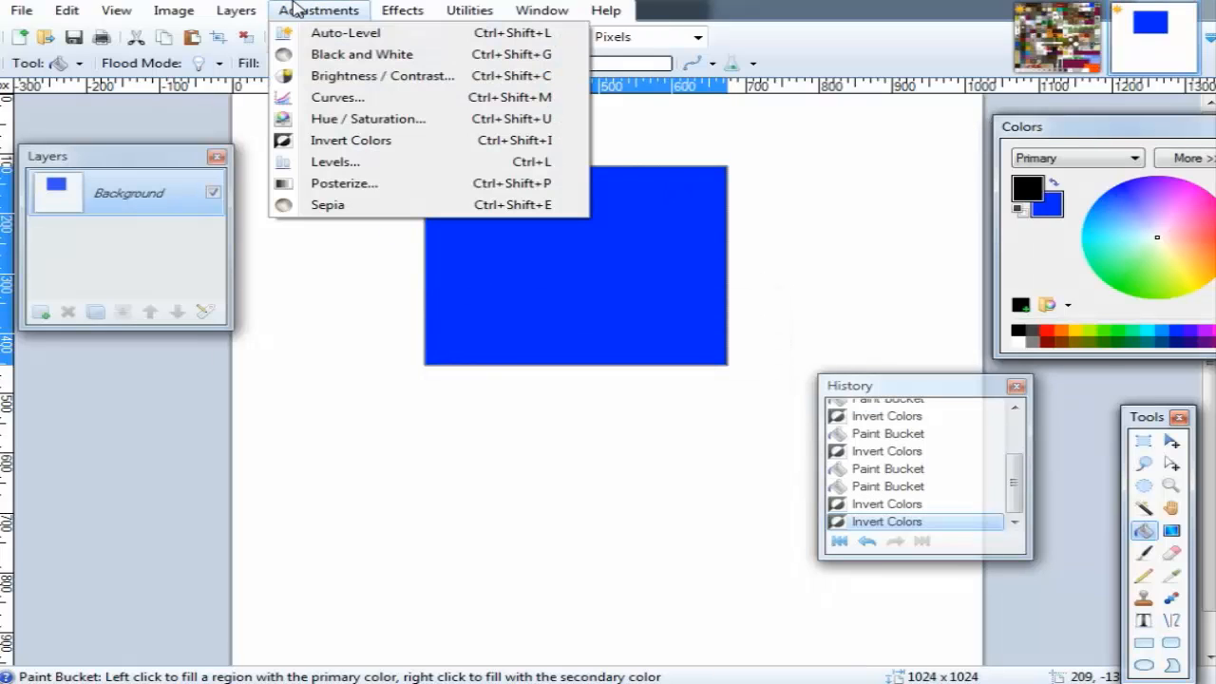
{"action": "left_click", "coordinate": [402, 165]}
{"action": "left_click_drag", "start_coordinate": [531, 231], "coordinate": [950, 154]}
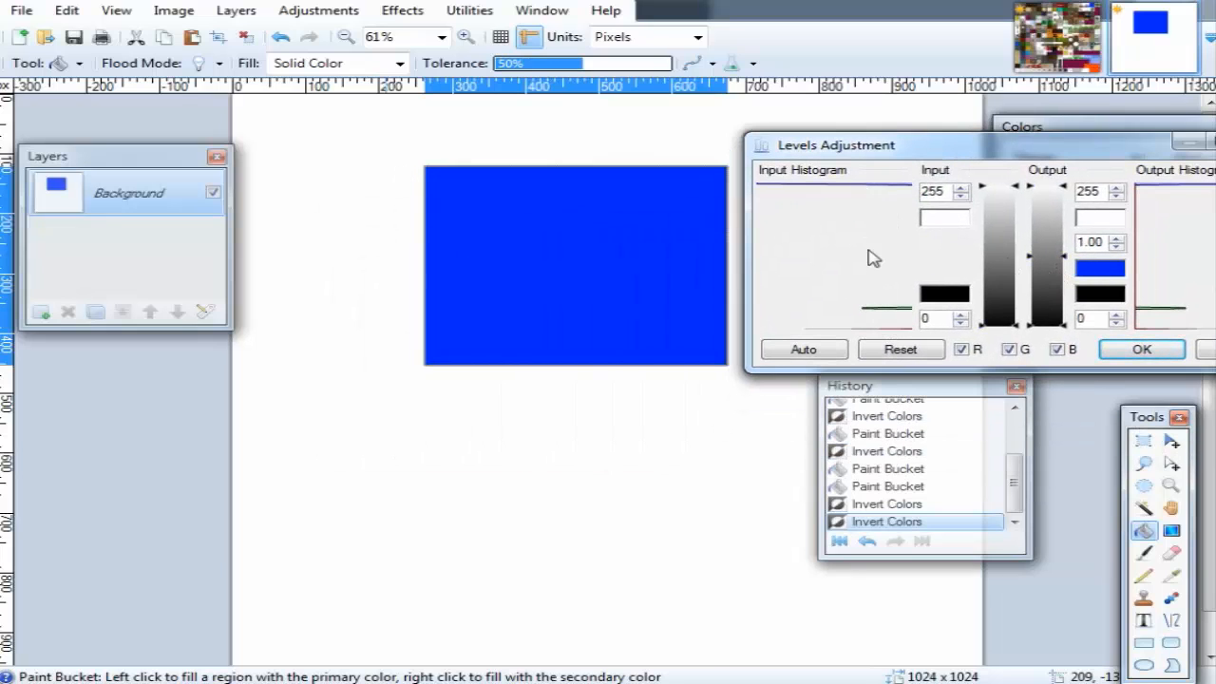
{"action": "mouse_move", "coordinate": [1011, 204]}
{"action": "left_mouse_down"}
{"action": "mouse_move", "coordinate": [1020, 271]}
{"action": "mouse_move", "coordinate": [1014, 226]}
{"action": "left_mouse_up"}
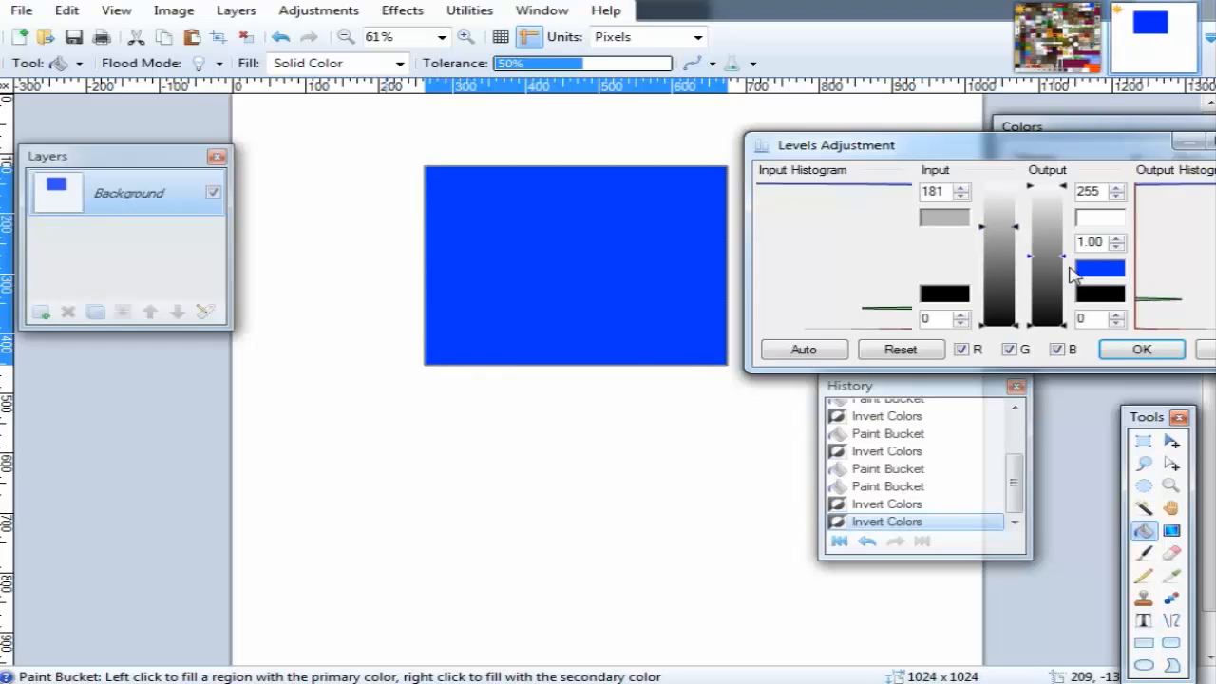
{"action": "left_click_drag", "start_coordinate": [1073, 164], "coordinate": [657, 413]}
{"action": "left_click_drag", "start_coordinate": [617, 502], "coordinate": [620, 488]}
{"action": "left_click_drag", "start_coordinate": [646, 435], "coordinate": [764, 519]}
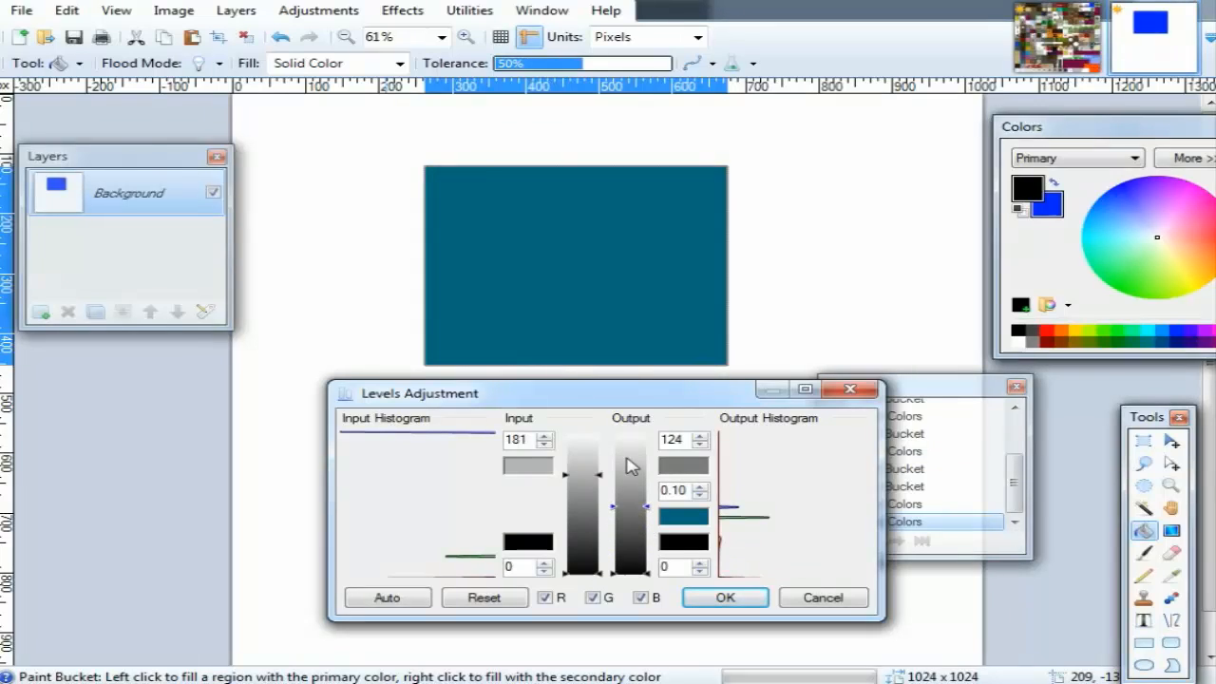
In the Levels adjustment, raise the output black point to 14 and narrow the input range to 93–94.
{"action": "left_click_drag", "start_coordinate": [640, 574], "coordinate": [593, 568]}
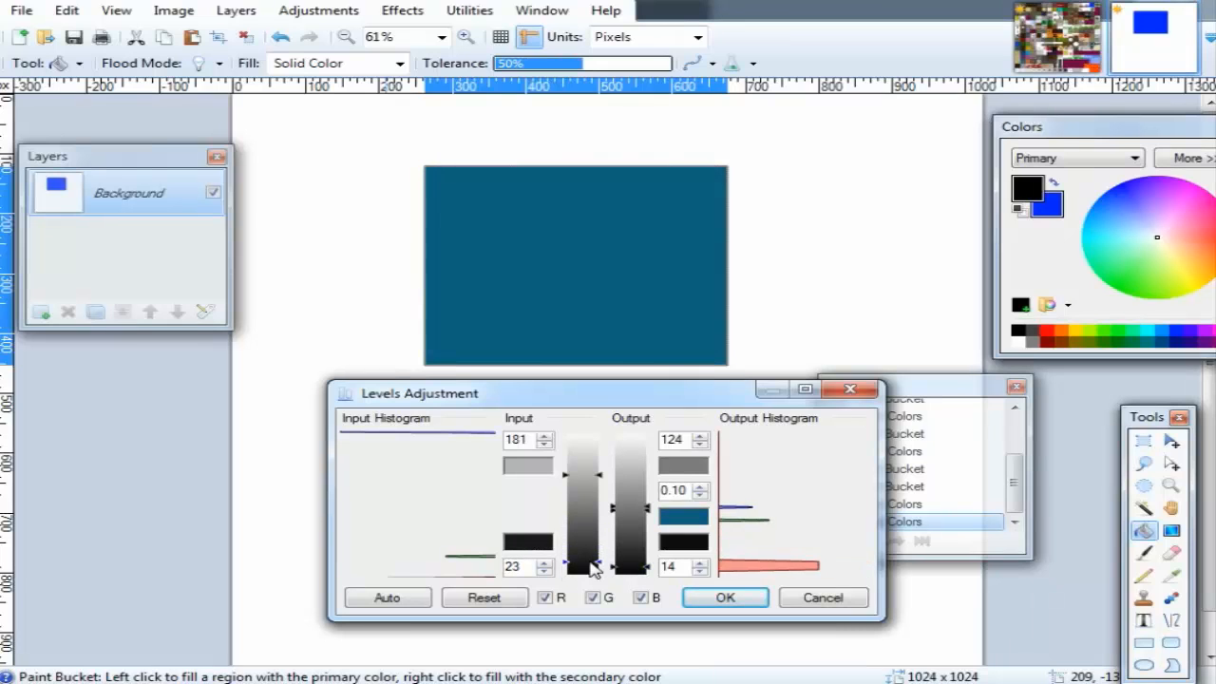
{"action": "left_click_drag", "start_coordinate": [575, 477], "coordinate": [585, 523]}
{"action": "left_click_drag", "start_coordinate": [590, 568], "coordinate": [589, 503]}
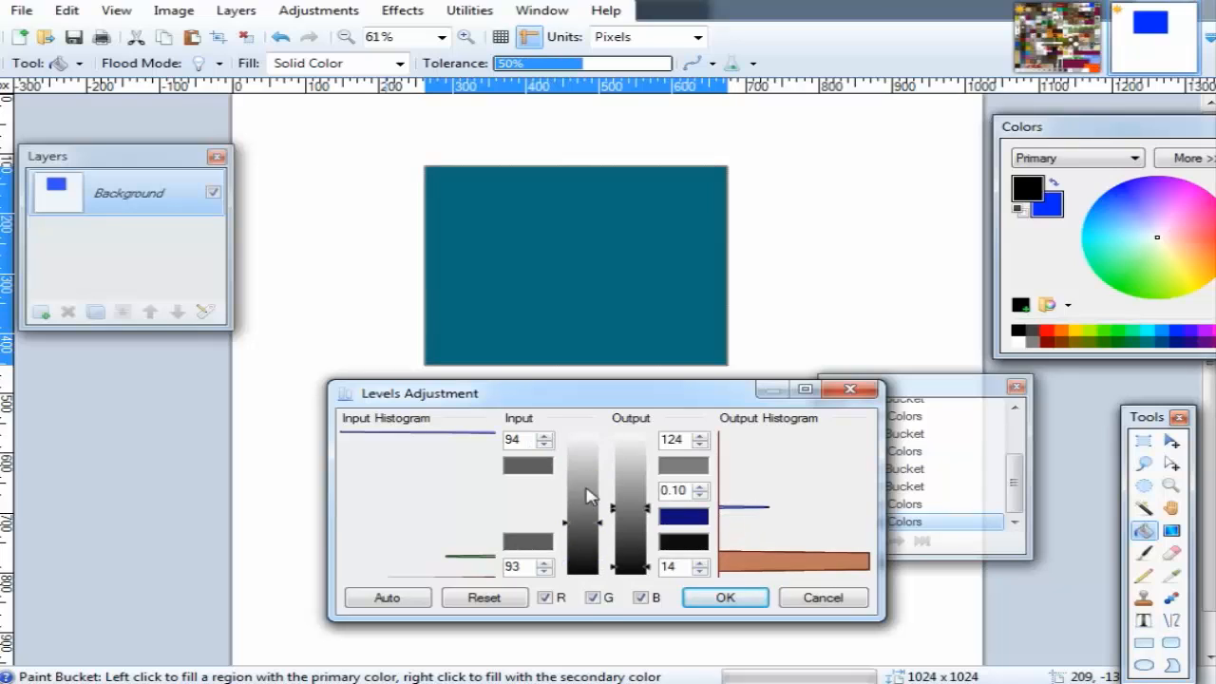
Exclude the red channel, try input levels 87–249 with output levels 112–235, and cancel the Levels adjustment.
{"action": "left_click", "coordinate": [544, 597]}
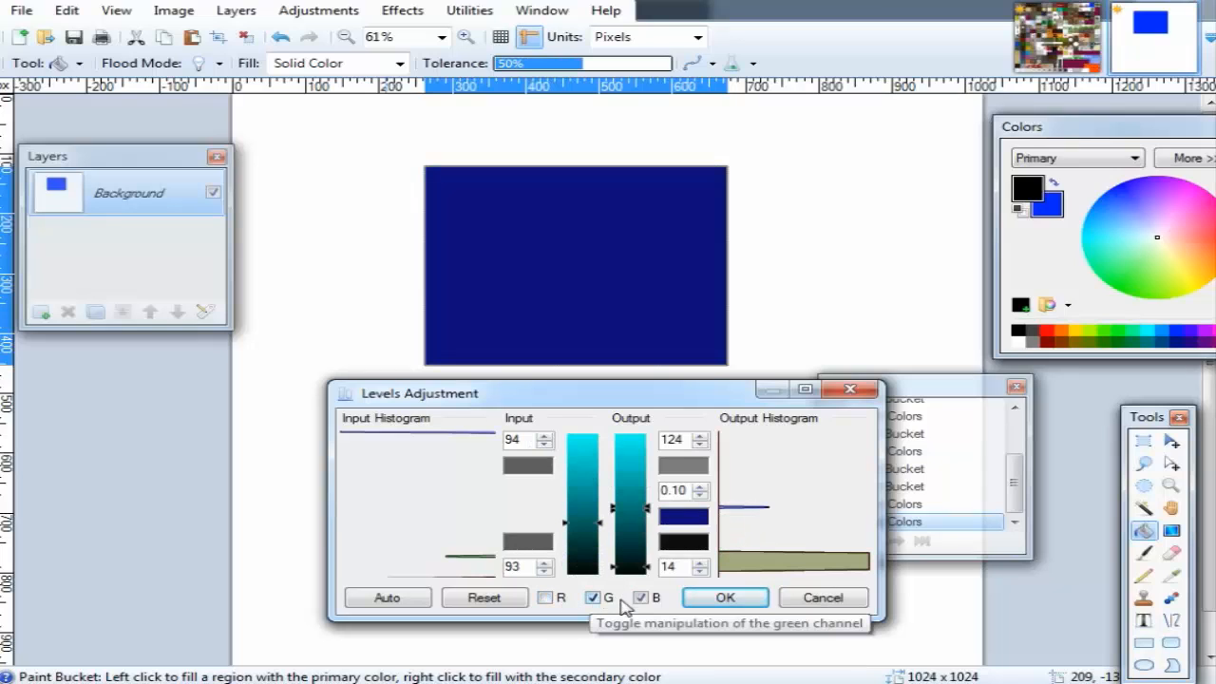
{"action": "mouse_move", "coordinate": [585, 520]}
{"action": "left_mouse_down"}
{"action": "mouse_move", "coordinate": [586, 437]}
{"action": "mouse_move", "coordinate": [586, 572]}
{"action": "mouse_move", "coordinate": [581, 484]}
{"action": "mouse_move", "coordinate": [581, 525]}
{"action": "mouse_move", "coordinate": [615, 453]}
{"action": "mouse_move", "coordinate": [623, 567]}
{"action": "mouse_move", "coordinate": [627, 455]}
{"action": "left_mouse_up"}
{"action": "left_click_drag", "start_coordinate": [629, 573], "coordinate": [630, 512]}
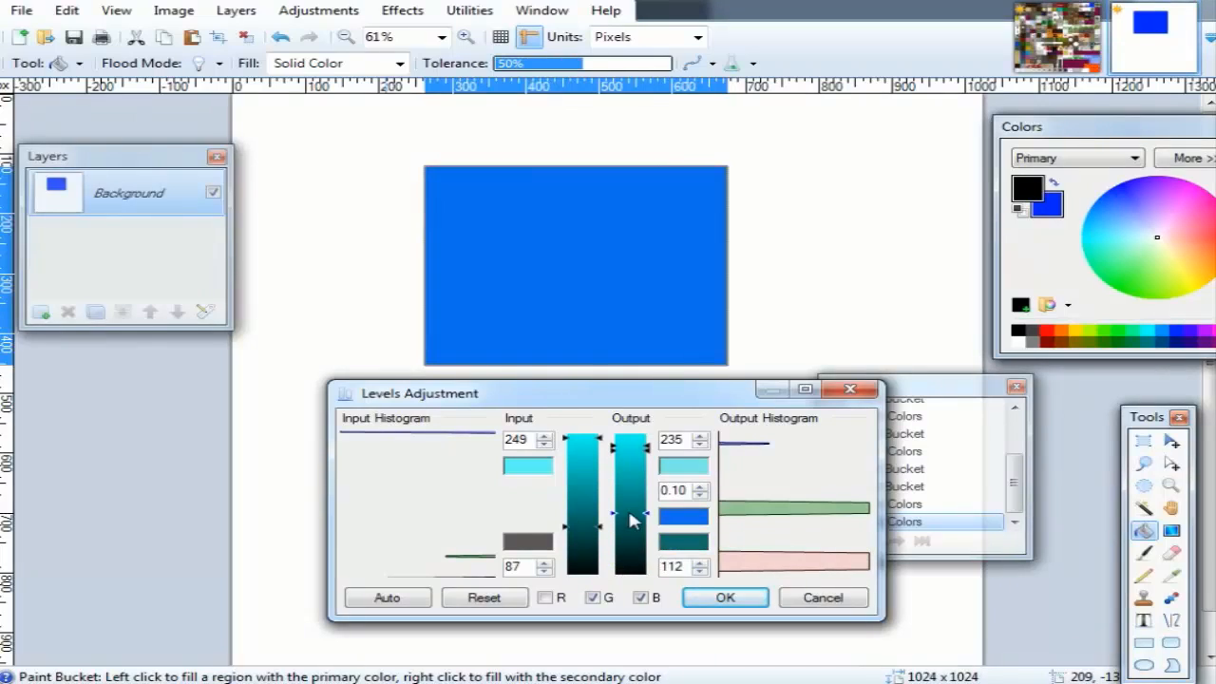
{"action": "left_click", "coordinate": [814, 596]}
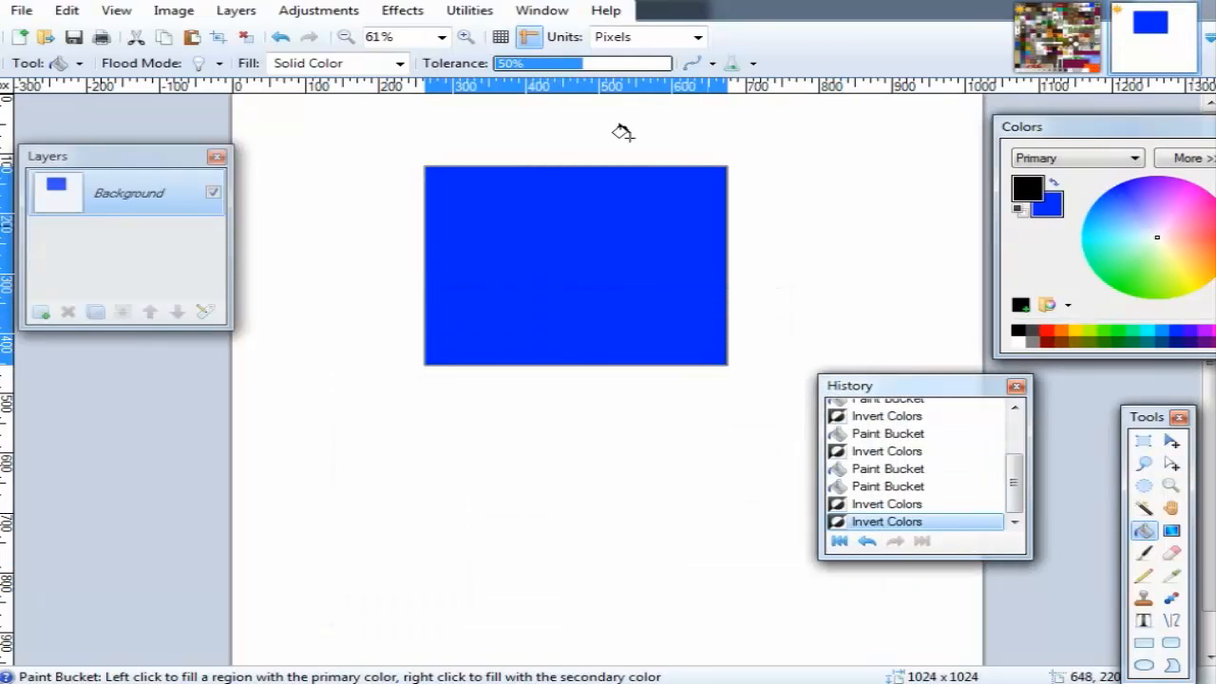
Try the Posterize adjustment on the blue rectangle with a changed color level, and cancel it.
{"action": "left_click", "coordinate": [320, 12]}
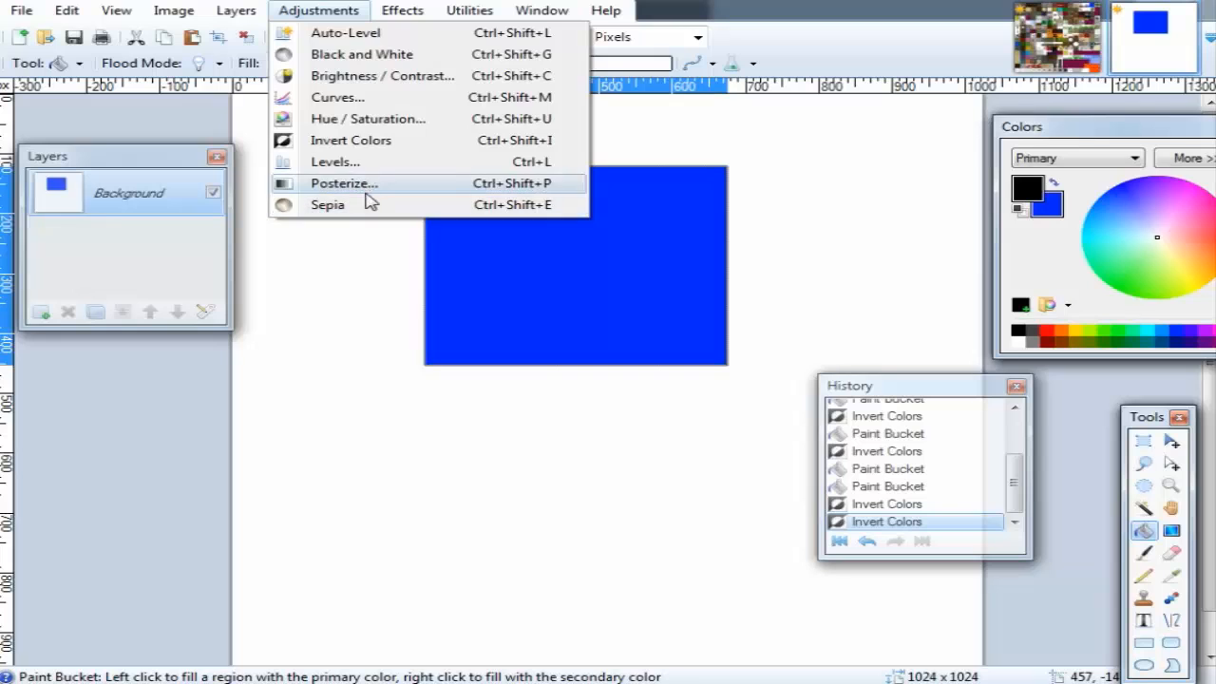
{"action": "left_click", "coordinate": [365, 184]}
{"action": "left_click_drag", "start_coordinate": [617, 218], "coordinate": [649, 390]}
{"action": "left_click_drag", "start_coordinate": [622, 449], "coordinate": [541, 555]}
{"action": "left_click", "coordinate": [817, 386]}
Apply Sepia to the blue rectangle, and refill it with the blue secondary color.
{"action": "left_click", "coordinate": [318, 10]}
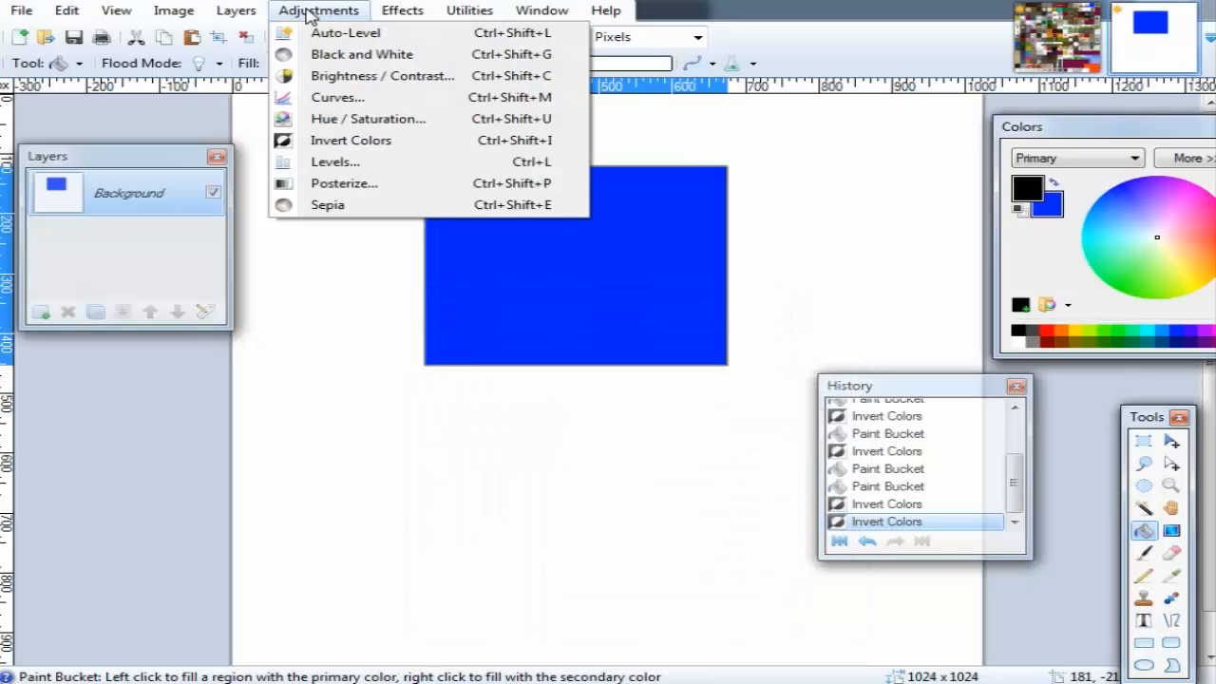
{"action": "left_click", "coordinate": [344, 184]}
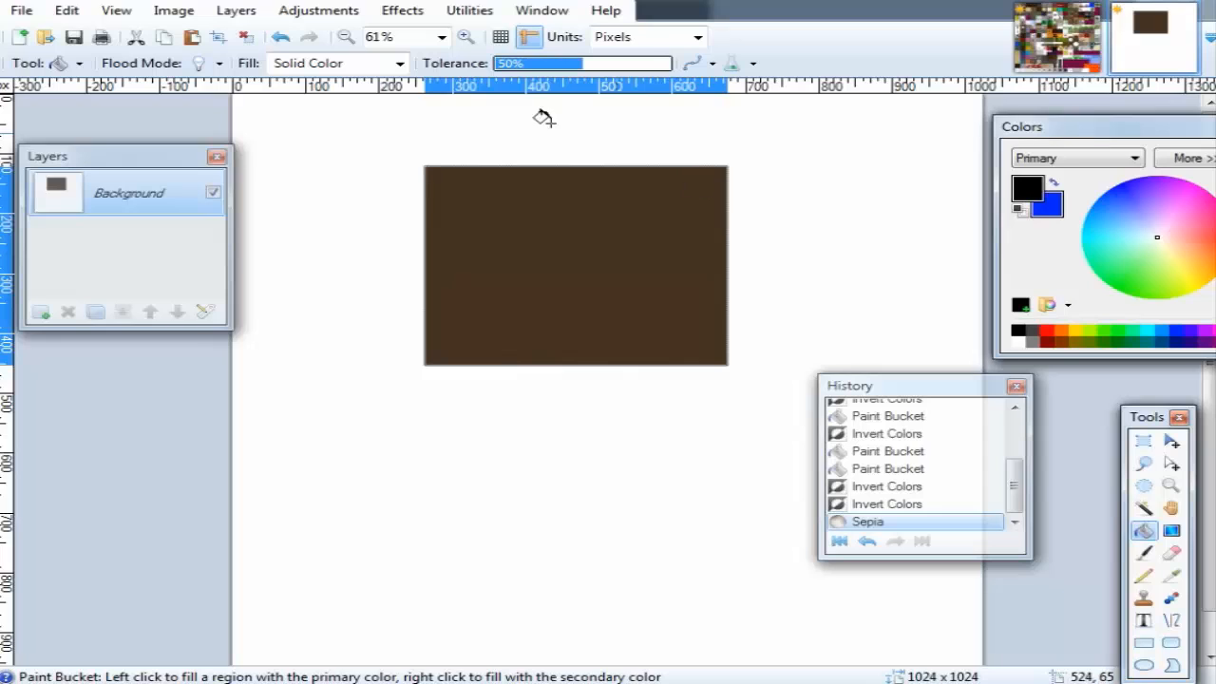
{"action": "right_click", "coordinate": [570, 281]}
Fill the selected rectangle with black, and refill it using red as the primary color.
{"action": "left_click", "coordinate": [334, 11]}
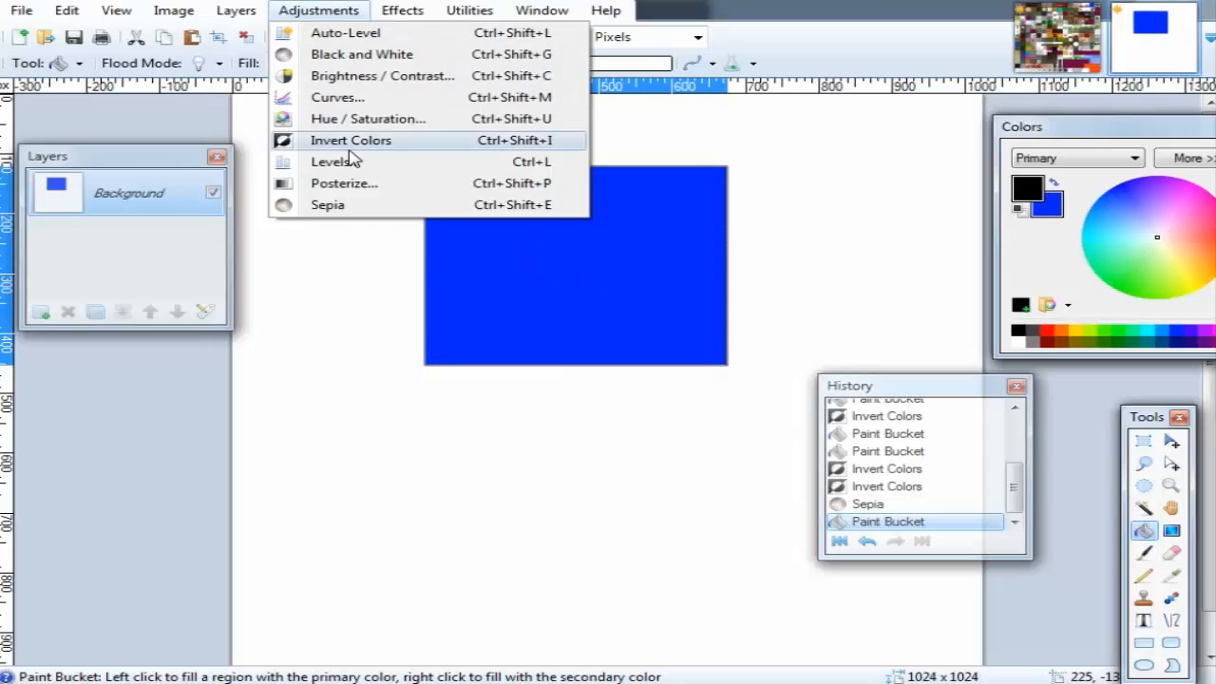
{"action": "left_click", "coordinate": [624, 312]}
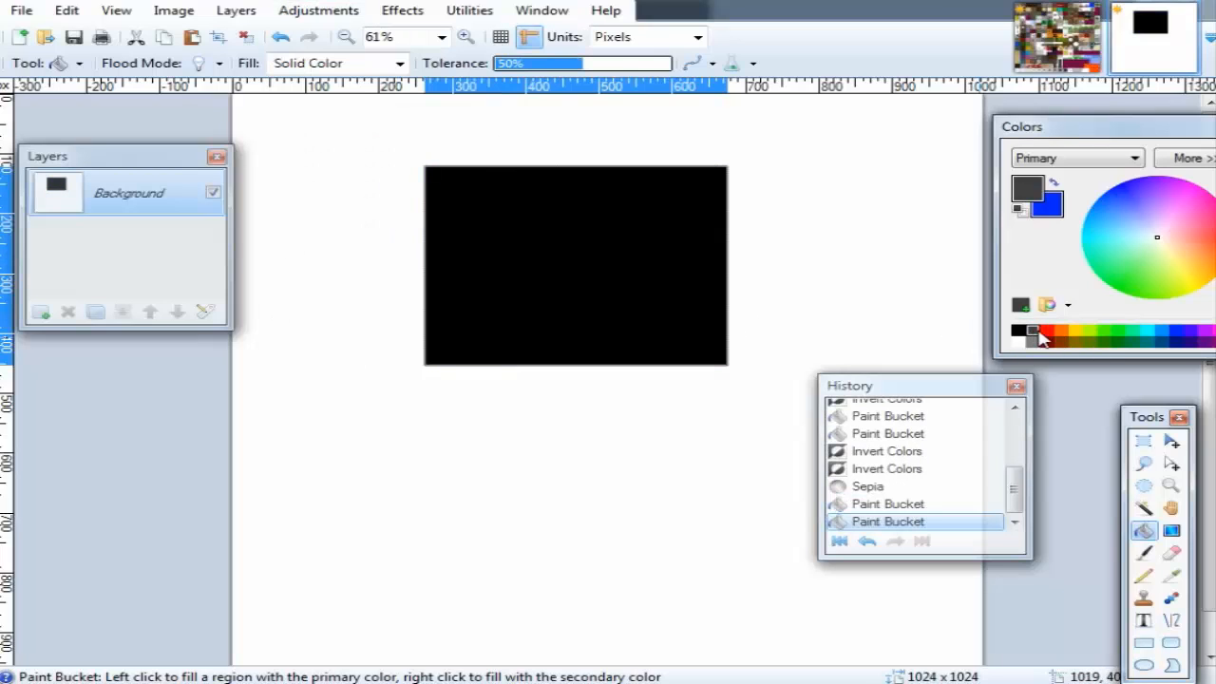
{"action": "left_click", "coordinate": [699, 278]}
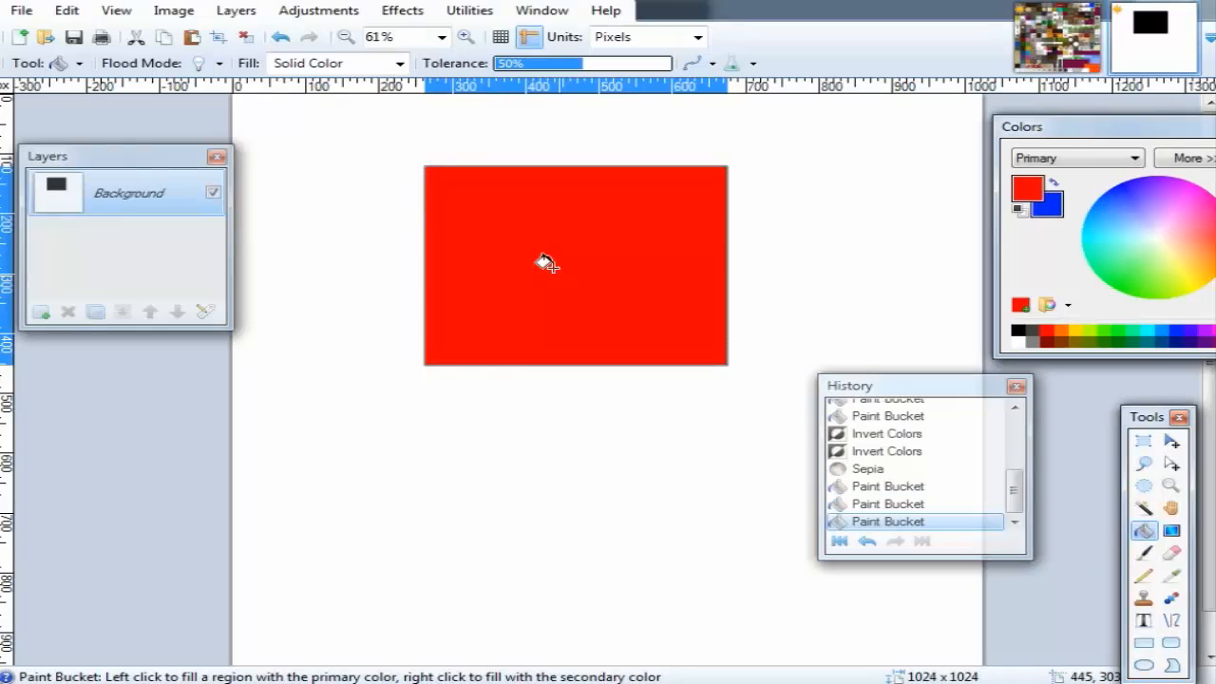
Apply Sepia to the red rectangle and undo it.
{"action": "left_click", "coordinate": [314, 10]}
{"action": "left_click", "coordinate": [357, 201]}
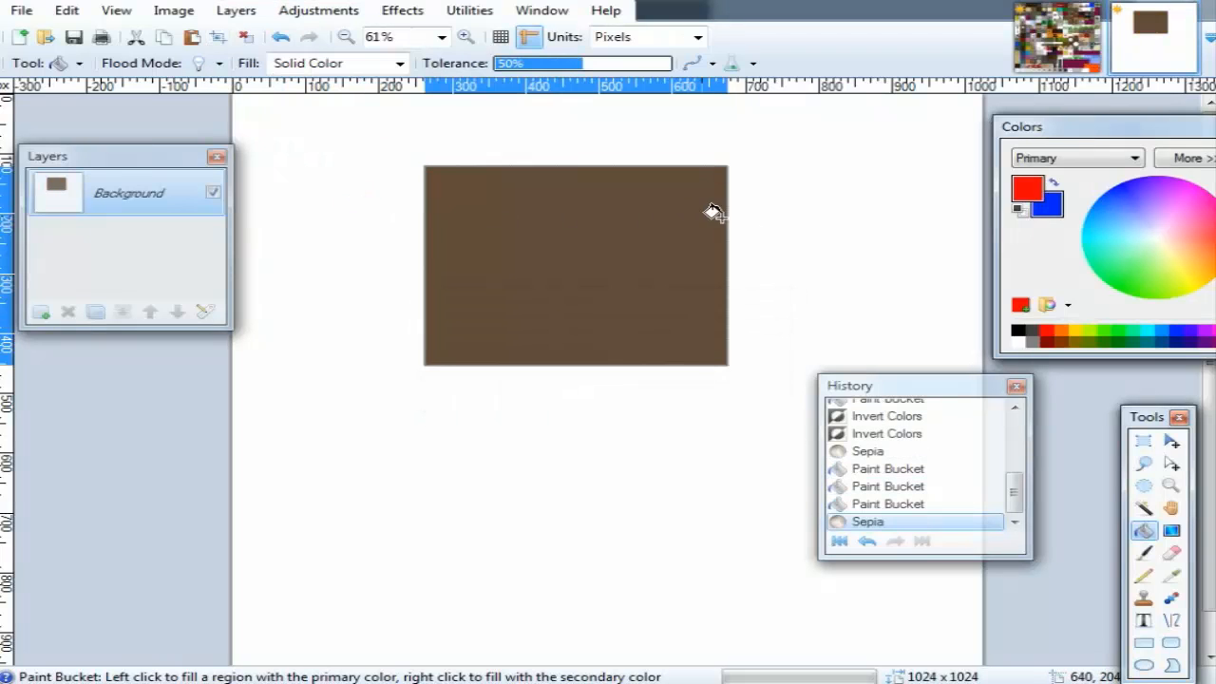
{"action": "key", "text": "ctrl+z"}
Look through the Artistic, Distort and Photo effects, and preview Glow with its default settings on the red rectangle before cancelling it.
{"action": "scroll", "coordinate": [581, 217], "scroll_direction": "down", "scroll_amount": 12}
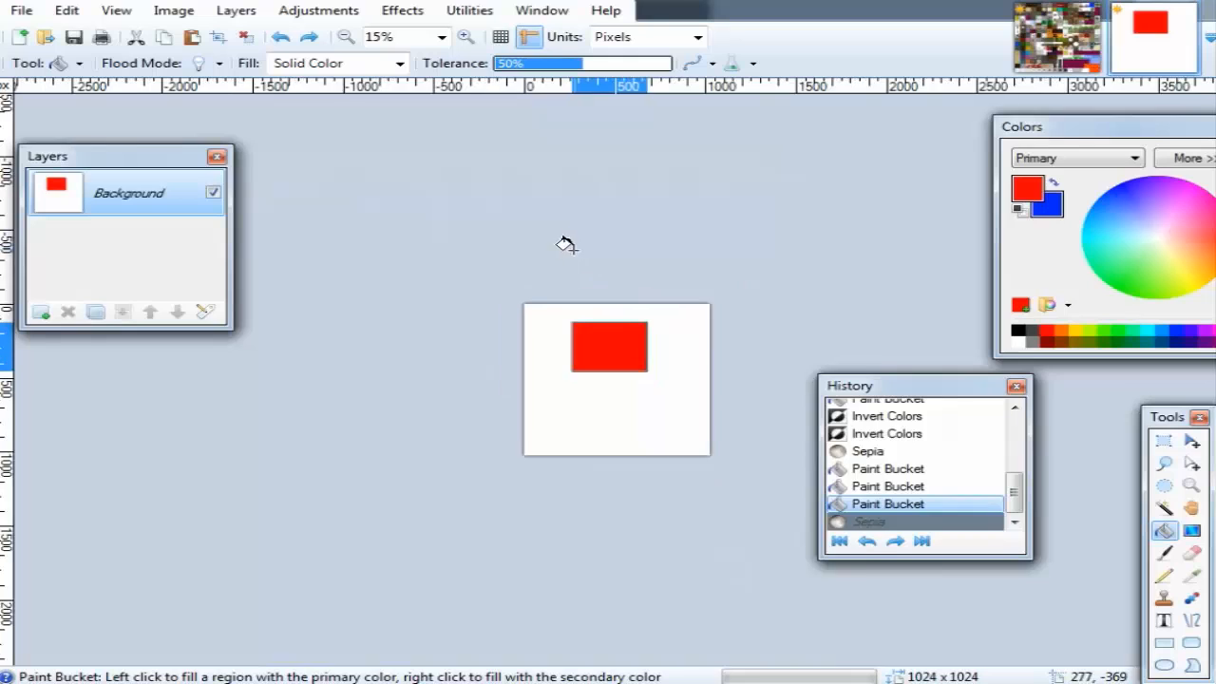
{"action": "scroll", "coordinate": [564, 242], "scroll_direction": "up", "scroll_amount": 9}
{"action": "left_click", "coordinate": [407, 11]}
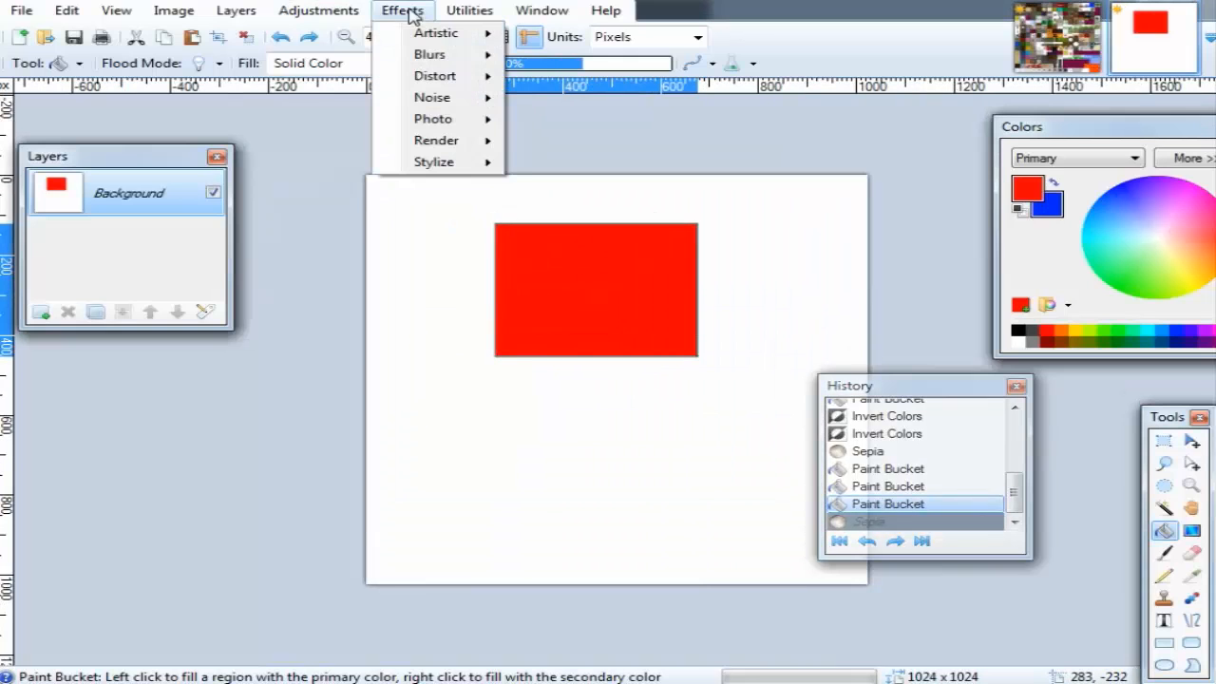
{"action": "mouse_move", "coordinate": [454, 35]}
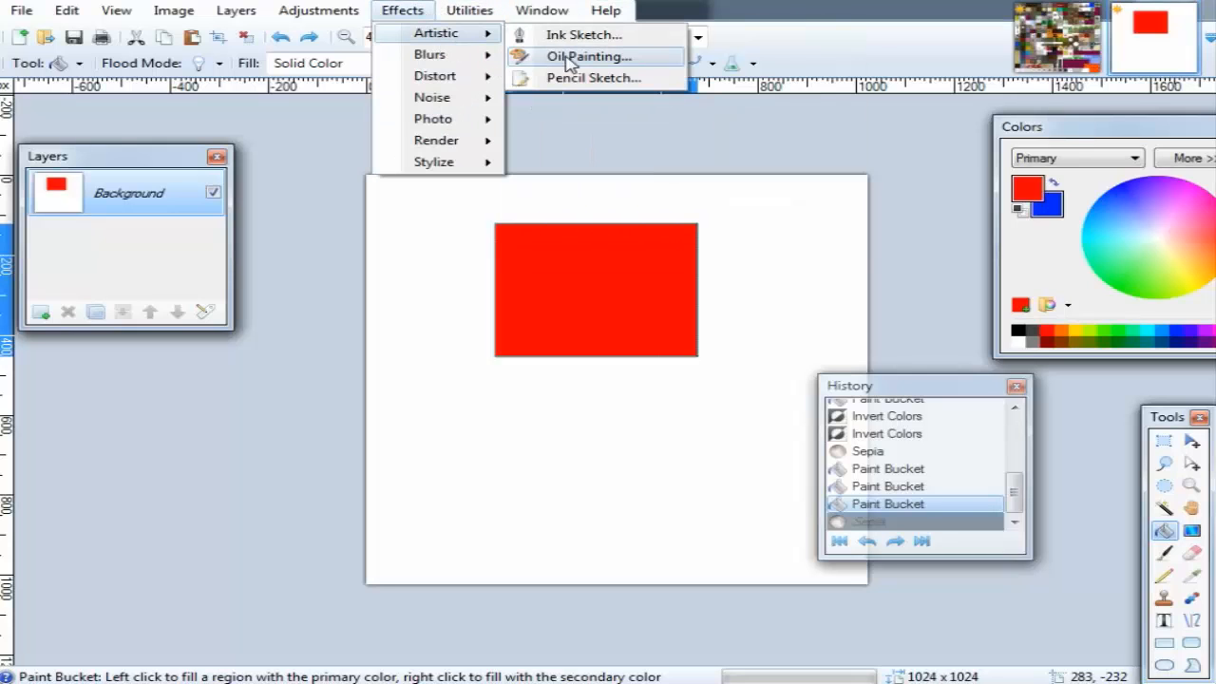
{"action": "mouse_move", "coordinate": [472, 63]}
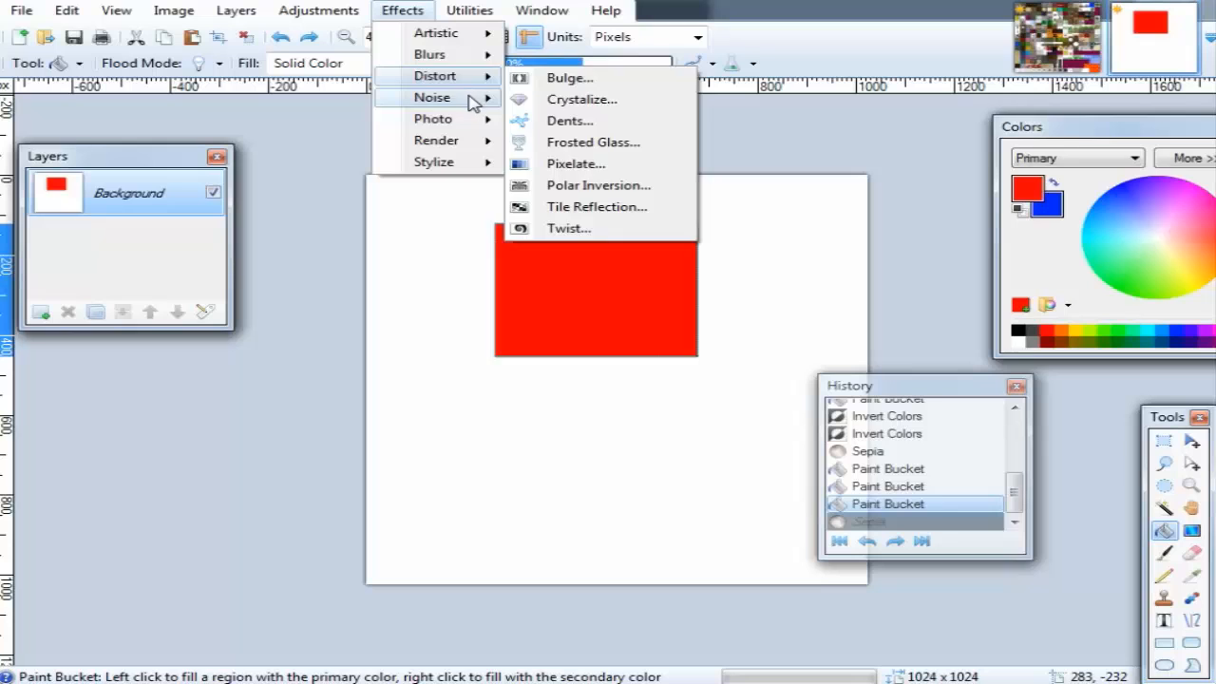
{"action": "mouse_move", "coordinate": [463, 121]}
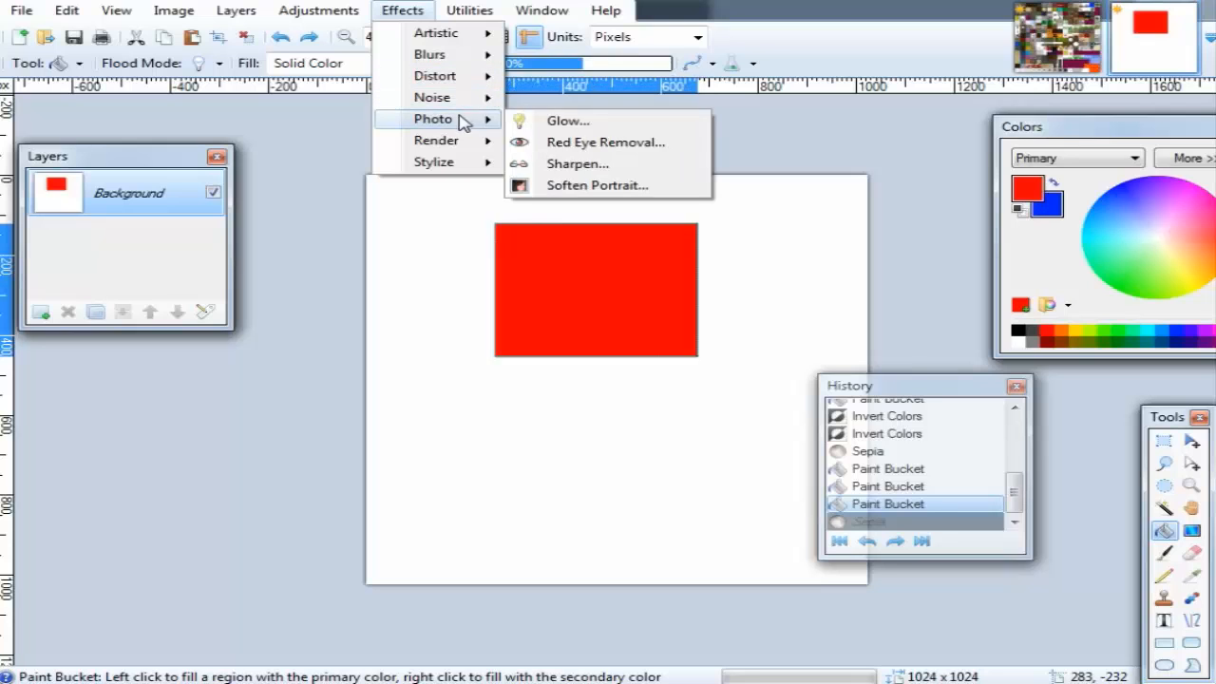
{"action": "left_click", "coordinate": [537, 122]}
{"action": "left_click_drag", "start_coordinate": [624, 247], "coordinate": [606, 485]}
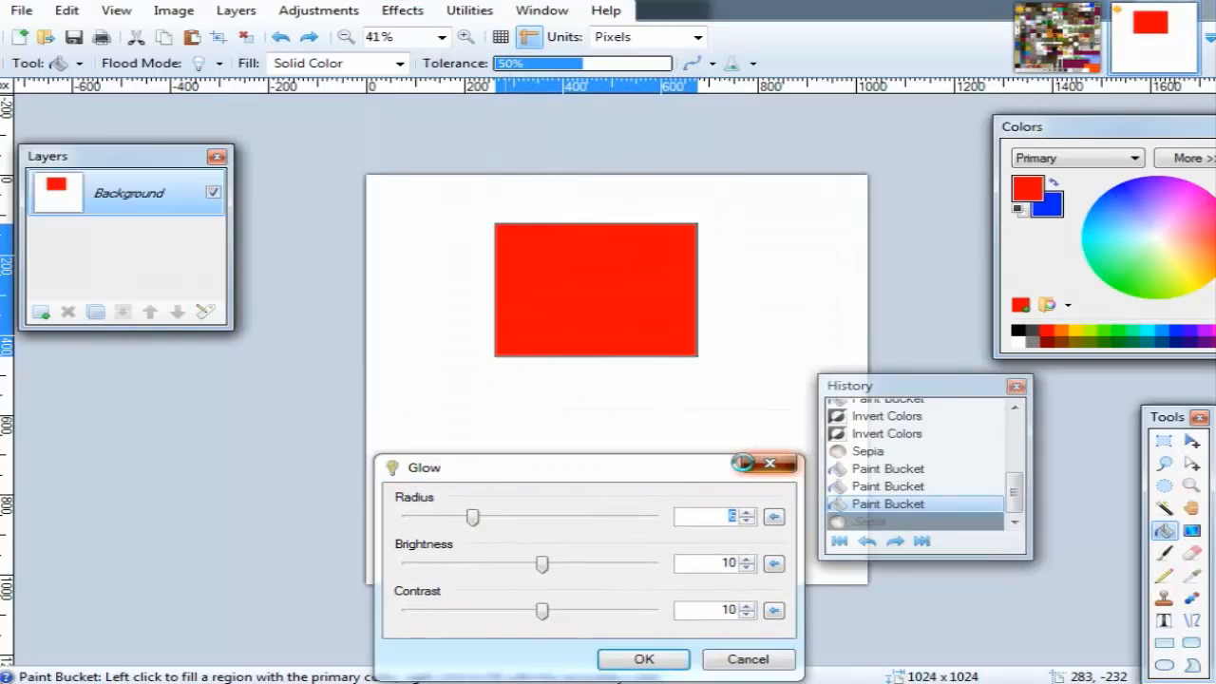
{"action": "left_click", "coordinate": [769, 465]}
Try the Julia Fractal render effect on the red rectangle, change its angle, and cancel the effect.
{"action": "left_click", "coordinate": [402, 9]}
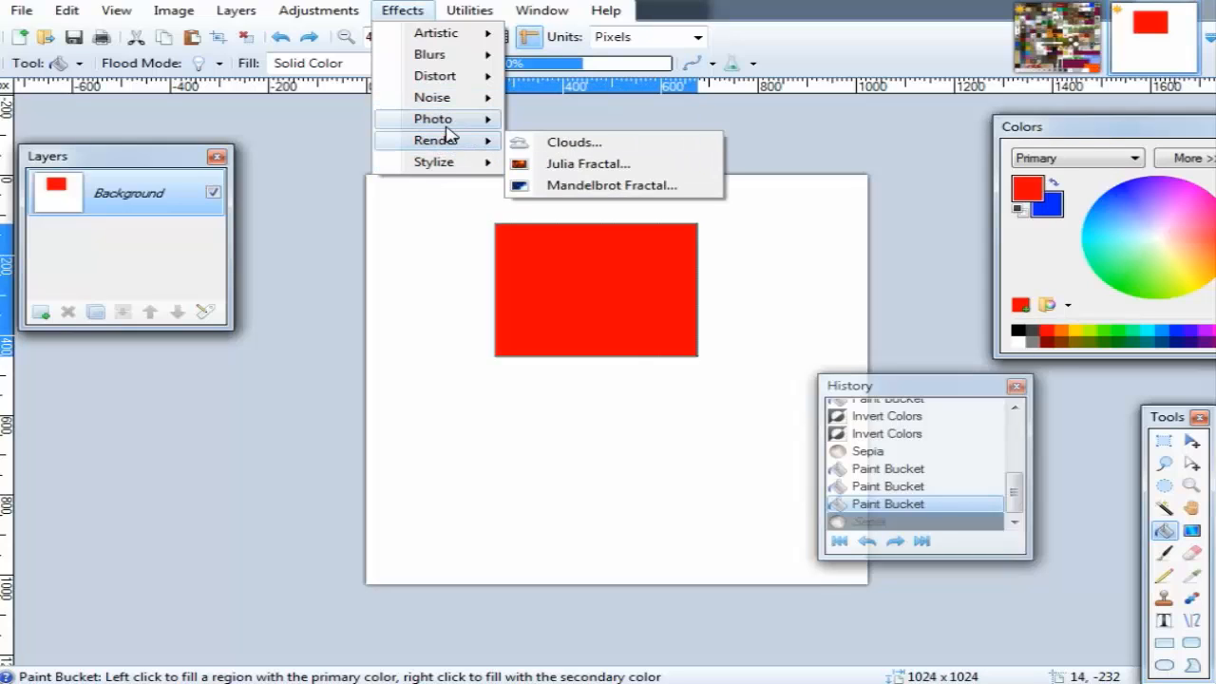
{"action": "mouse_move", "coordinate": [450, 149]}
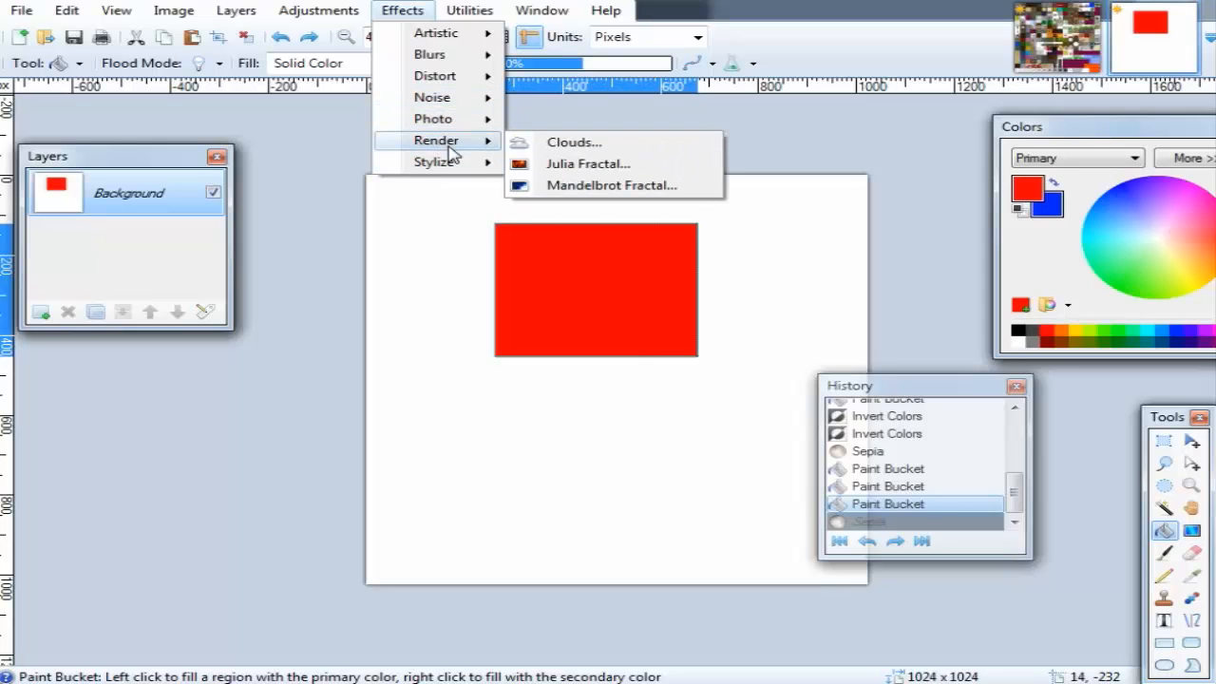
{"action": "left_click", "coordinate": [622, 176]}
{"action": "left_click_drag", "start_coordinate": [622, 214], "coordinate": [777, 193]}
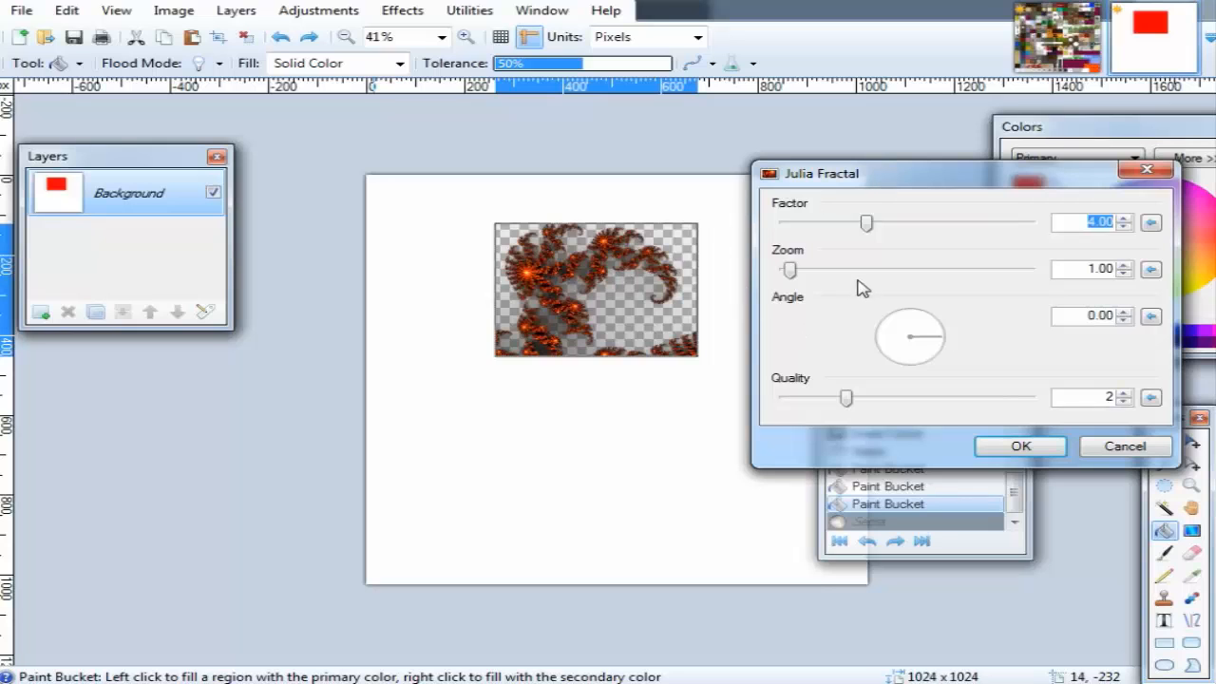
{"action": "left_click_drag", "start_coordinate": [915, 344], "coordinate": [869, 325]}
{"action": "left_click_drag", "start_coordinate": [994, 189], "coordinate": [952, 179]}
{"action": "left_click", "coordinate": [1092, 163]}
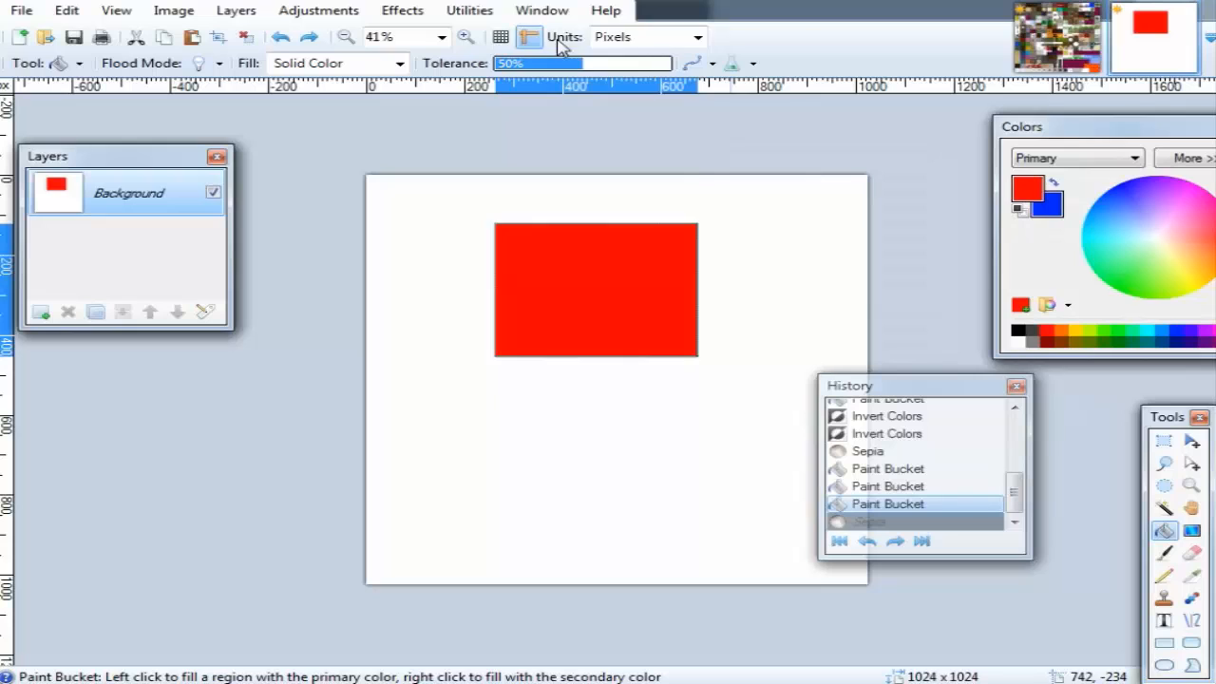
{"action": "left_click", "coordinate": [541, 10]}
{"action": "left_click", "coordinate": [424, 162]}
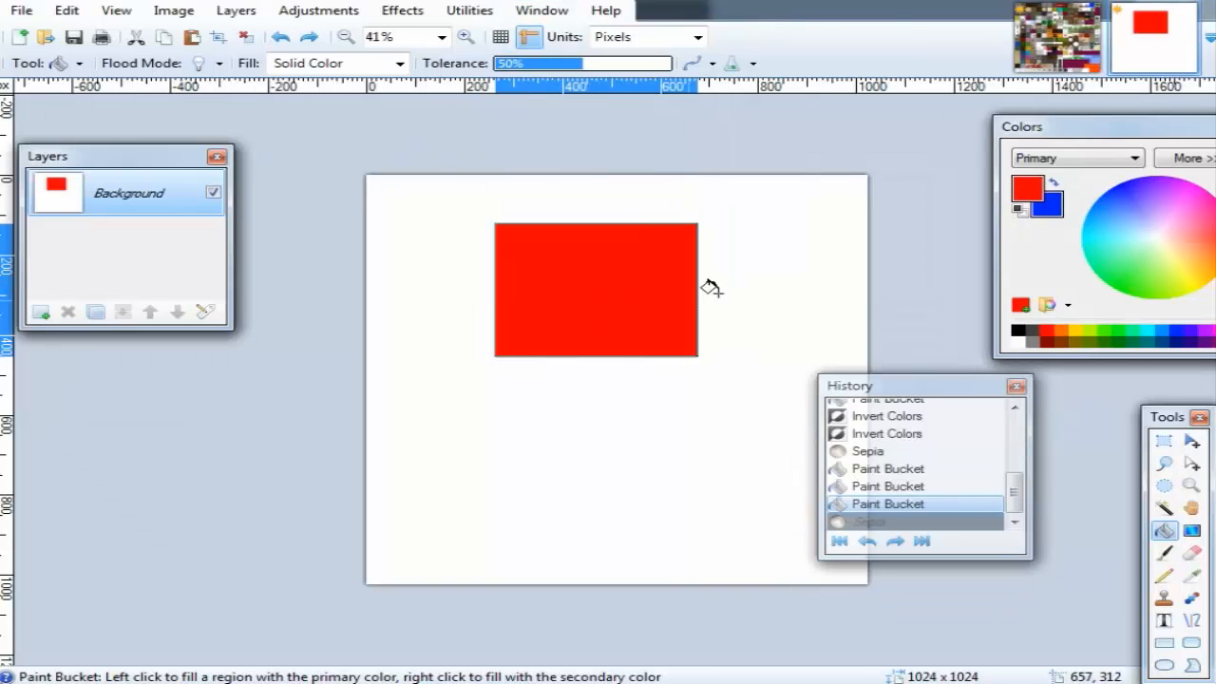
Erase the selected red rectangle and fill the resulting transparent area with white using the Paint Bucket.
{"action": "key", "text": "Delete"}
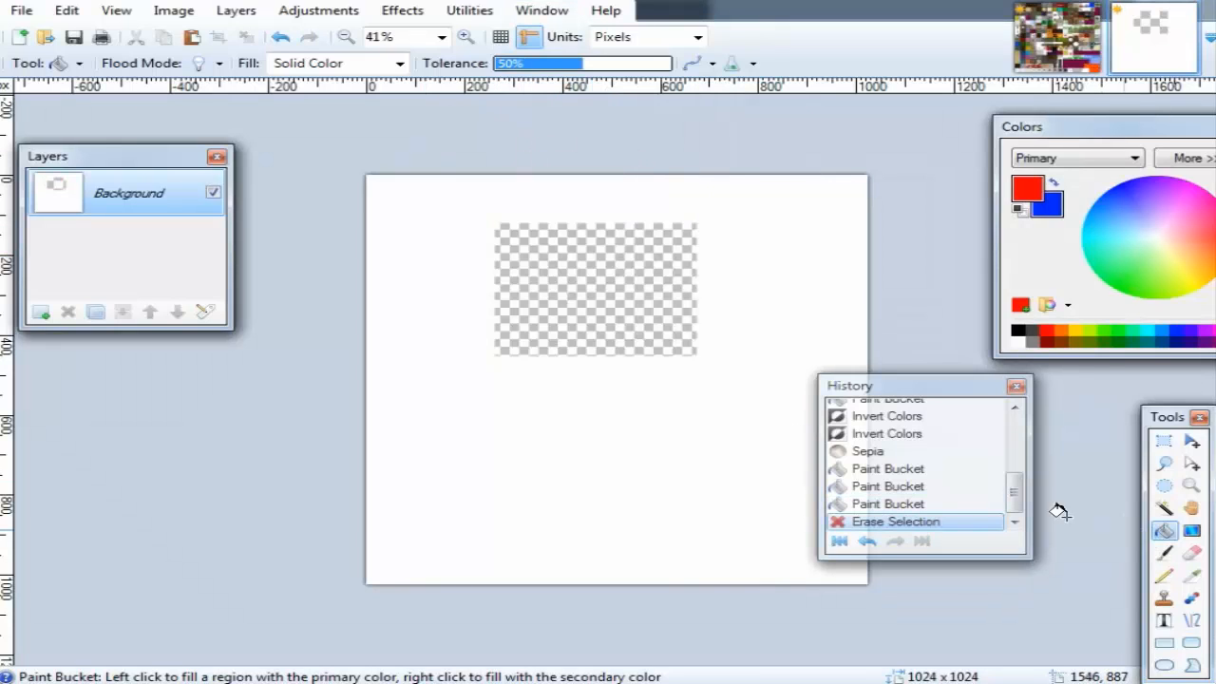
{"action": "left_click", "coordinate": [1031, 342]}
{"action": "left_click", "coordinate": [646, 290]}
{"action": "scroll", "coordinate": [380, 304], "scroll_direction": "down", "scroll_amount": 3}
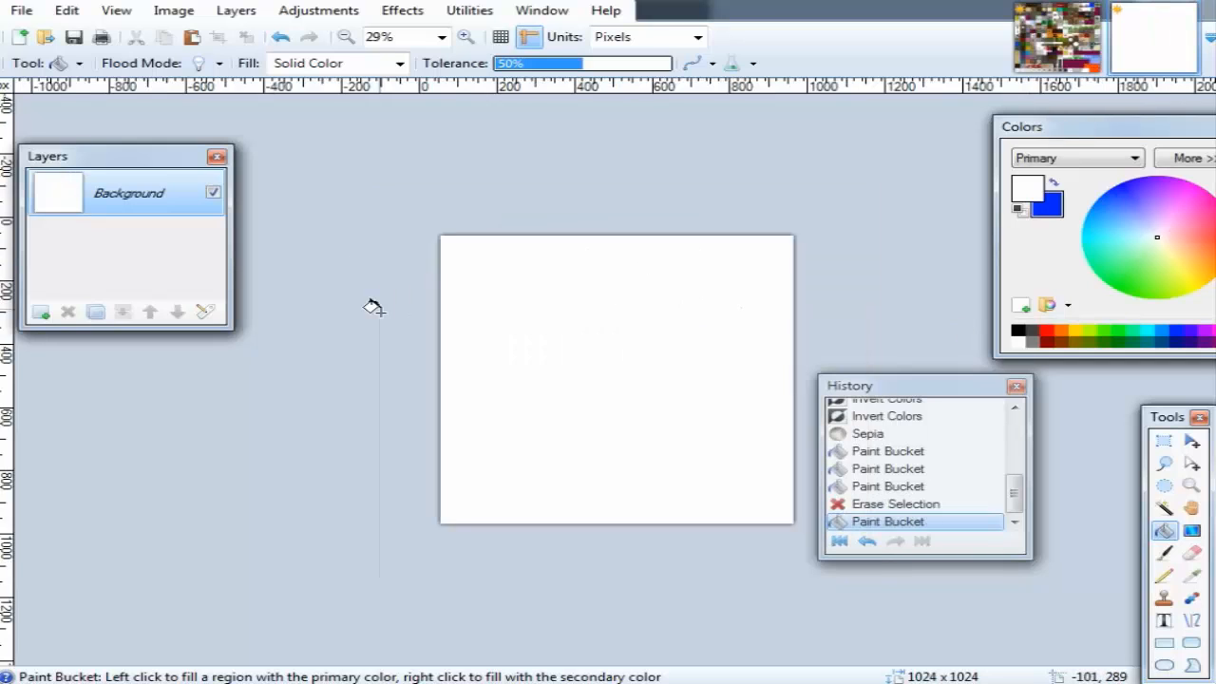
Draw five separate black pixels on the white canvas with the Pencil.
{"action": "scroll", "coordinate": [494, 334], "scroll_direction": "up", "scroll_amount": 8}
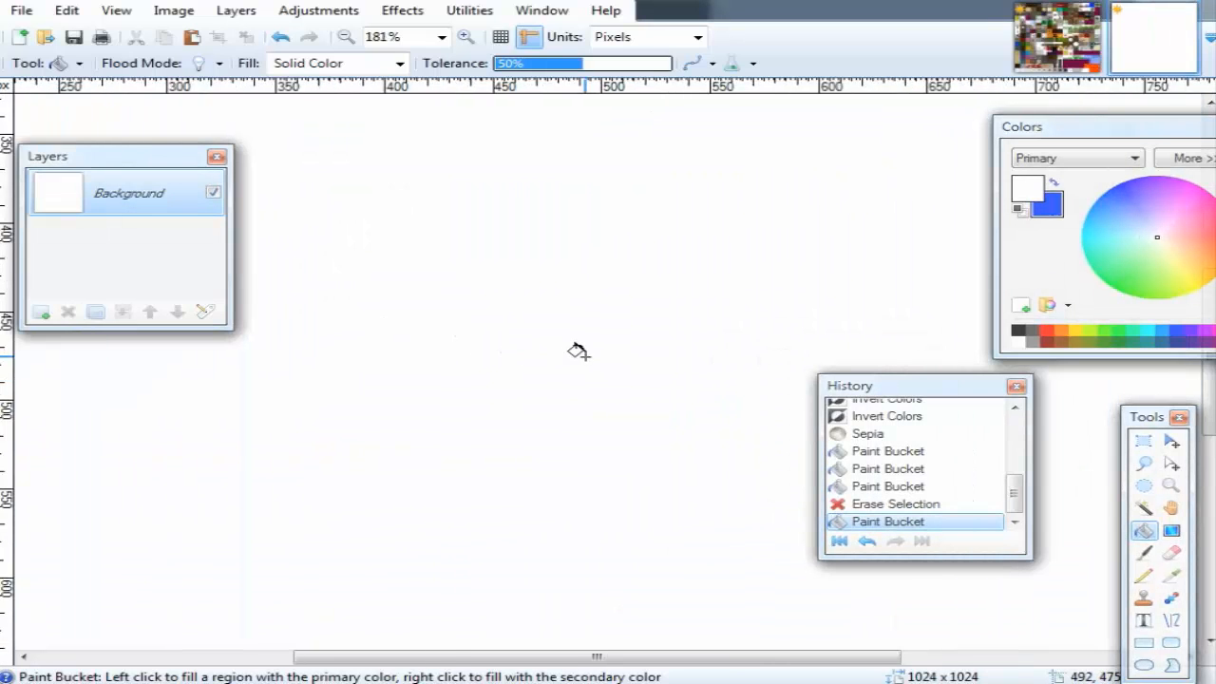
{"action": "key", "text": "p"}
{"action": "scroll", "coordinate": [556, 353], "scroll_direction": "up", "scroll_amount": 2}
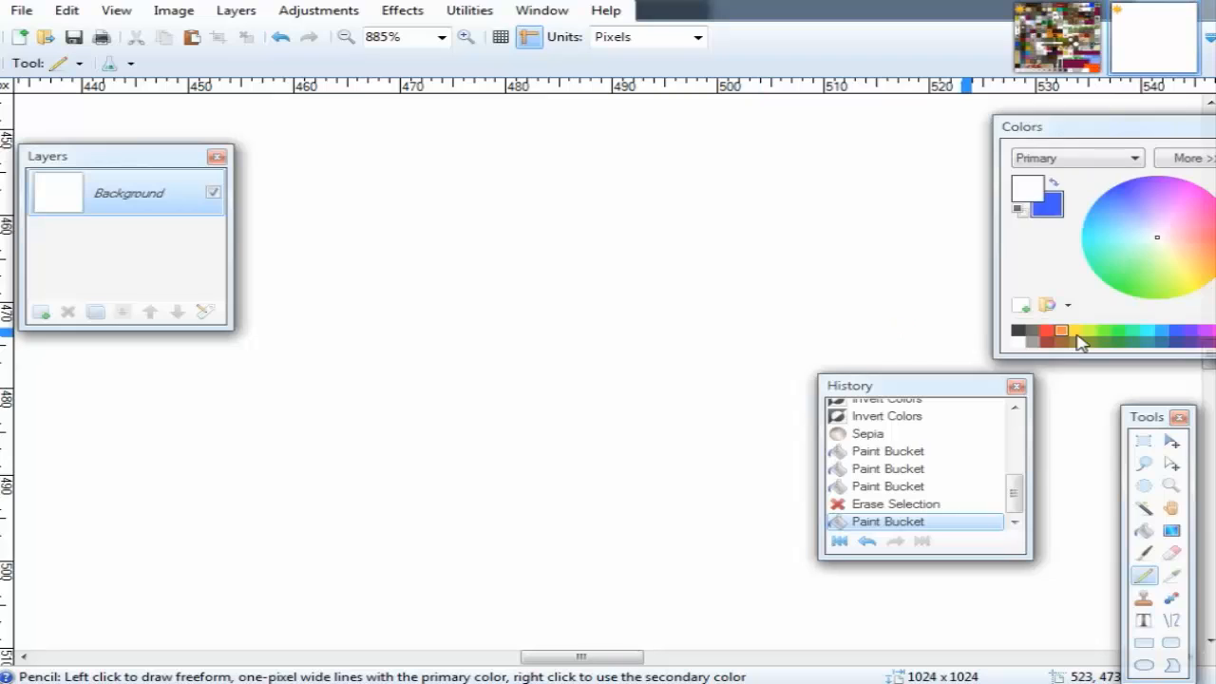
{"action": "left_click", "coordinate": [1031, 329]}
{"action": "scroll", "coordinate": [440, 253], "scroll_direction": "up", "scroll_amount": 2}
{"action": "scroll", "coordinate": [441, 253], "scroll_direction": "up", "scroll_amount": 1}
{"action": "left_click", "coordinate": [397, 265]}
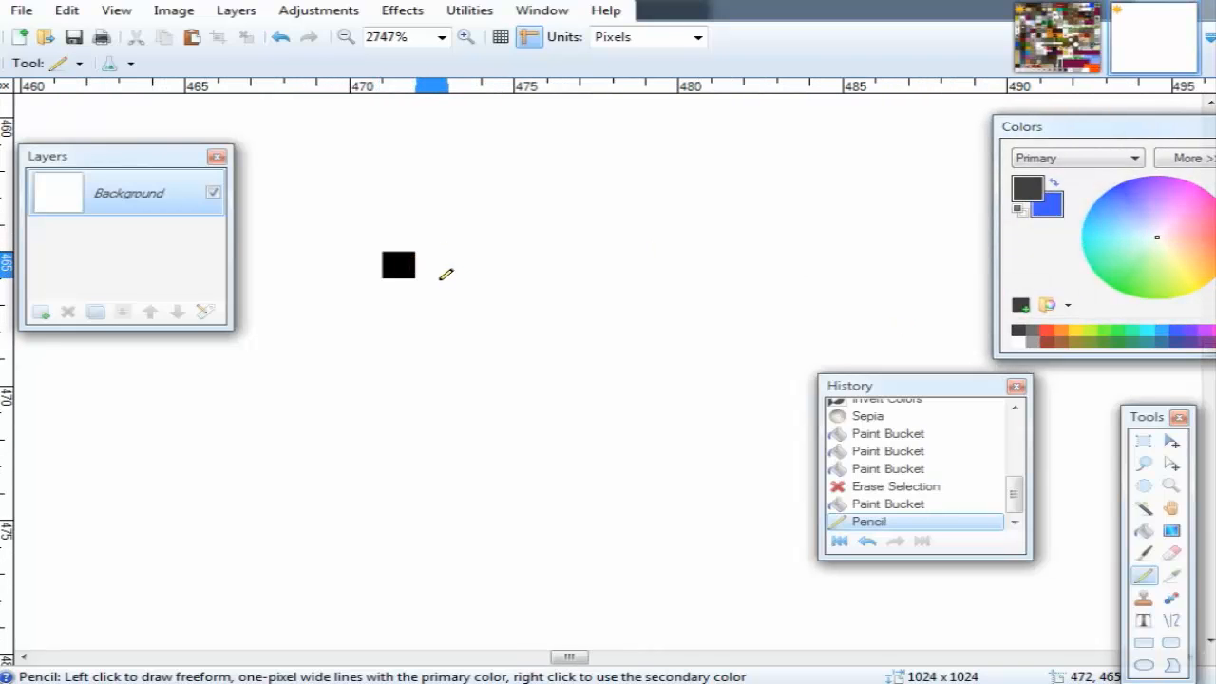
{"action": "left_click", "coordinate": [431, 291]}
{"action": "left_click", "coordinate": [365, 292]}
{"action": "left_click", "coordinate": [464, 237]}
{"action": "left_click", "coordinate": [398, 237]}
Undo the five pencil pixels.
{"action": "key", "text": "ctrl+z"}
{"action": "key", "text": "ctrl+z"}
{"action": "key", "text": "ctrl+z"}
{"action": "key", "text": "ctrl+z"}
{"action": "key", "text": "ctrl+z"}
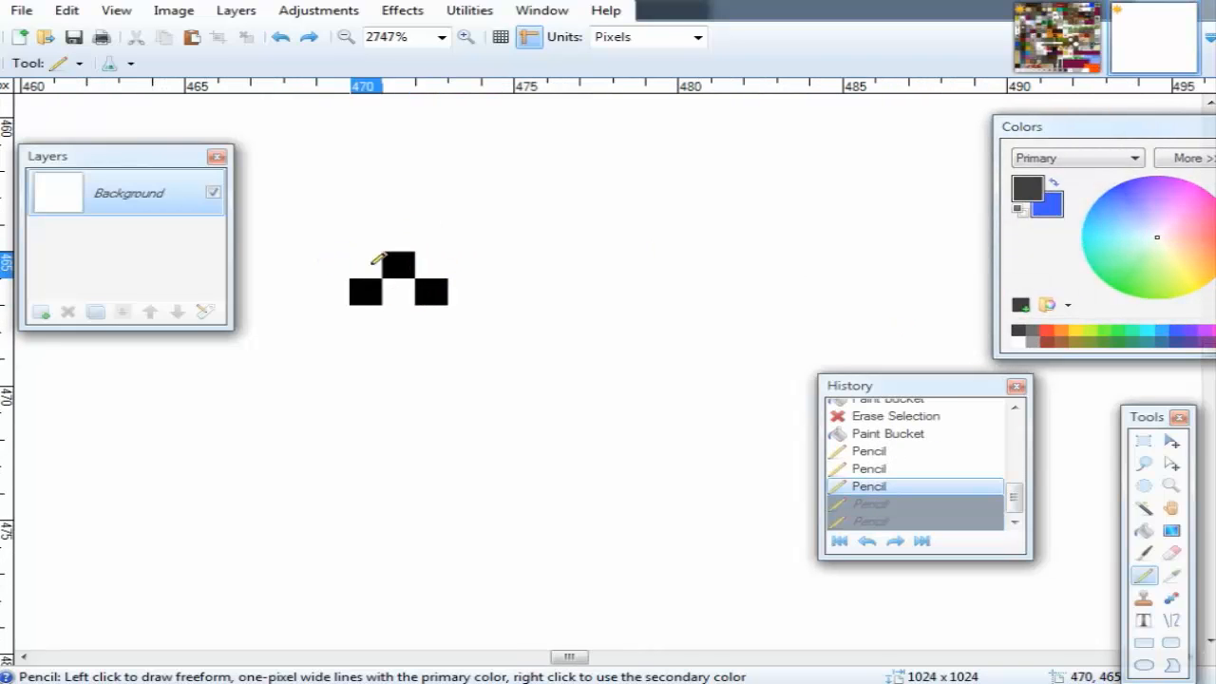
{"action": "scroll", "coordinate": [456, 257], "scroll_direction": "down", "scroll_amount": 1}
{"action": "scroll", "coordinate": [458, 256], "scroll_direction": "down", "scroll_amount": 1}
{"action": "scroll", "coordinate": [456, 257], "scroll_direction": "up", "scroll_amount": 2}
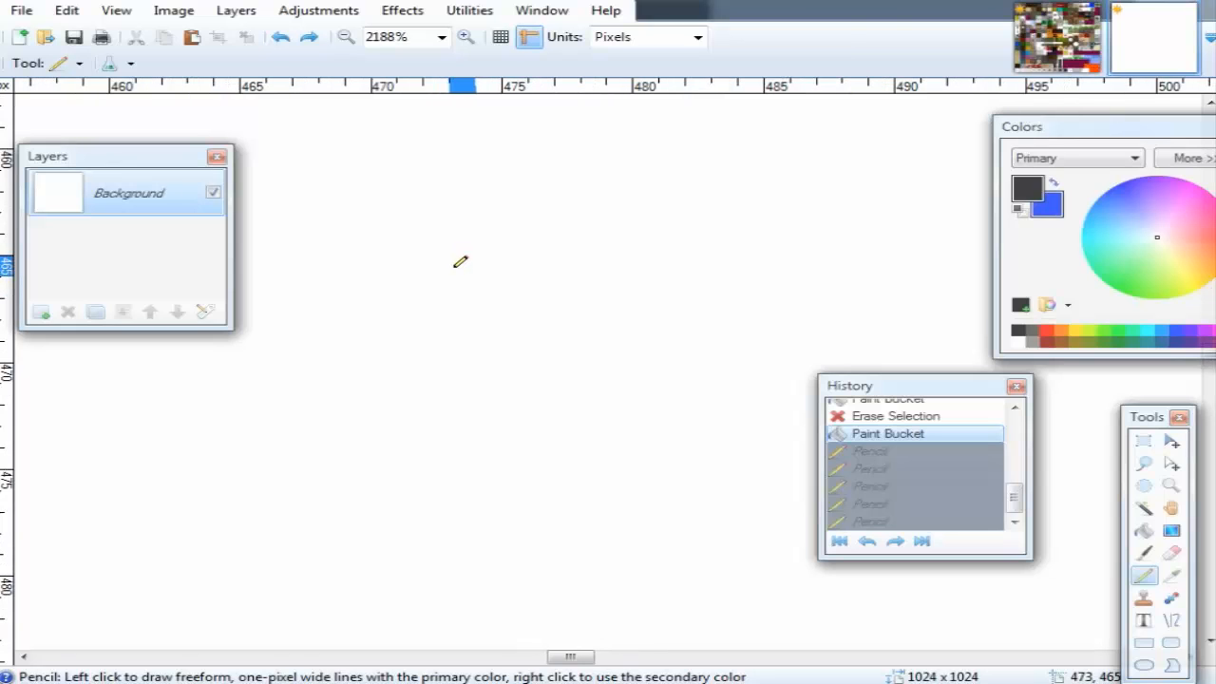
{"action": "scroll", "coordinate": [694, 209], "scroll_direction": "down", "scroll_amount": 6}
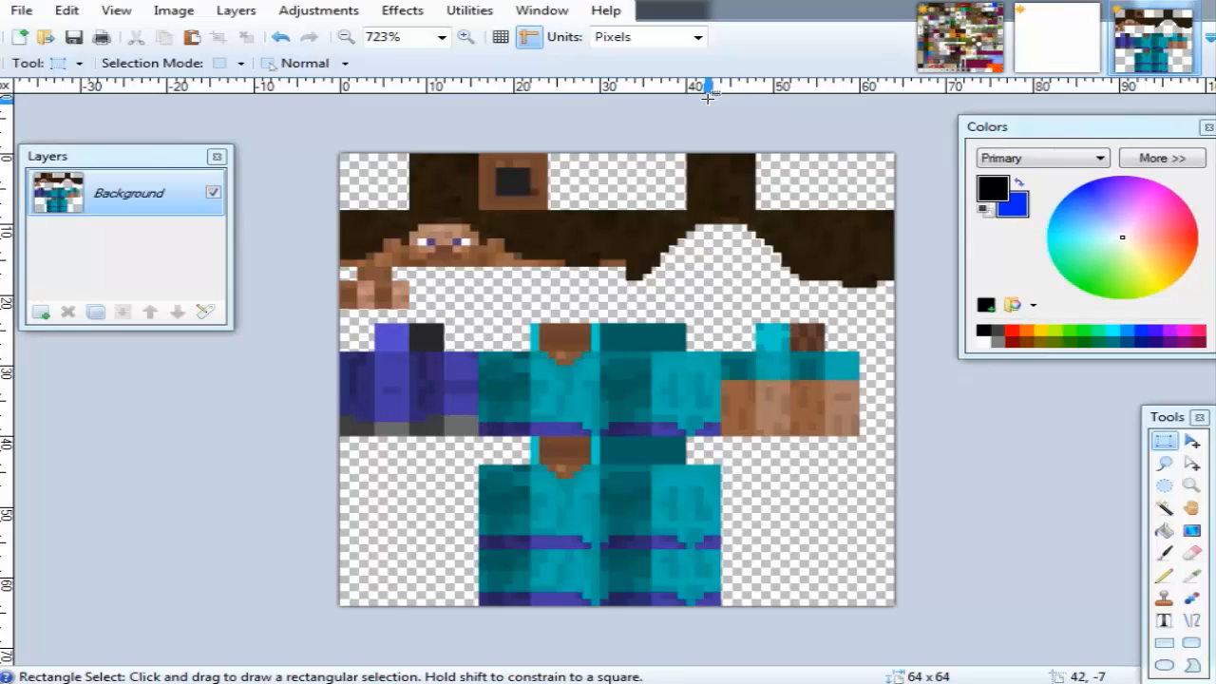
Move the Layers window off the skin's head texture to just below the Colors window.
{"action": "scroll", "coordinate": [293, 144], "scroll_direction": "down", "scroll_amount": 4}
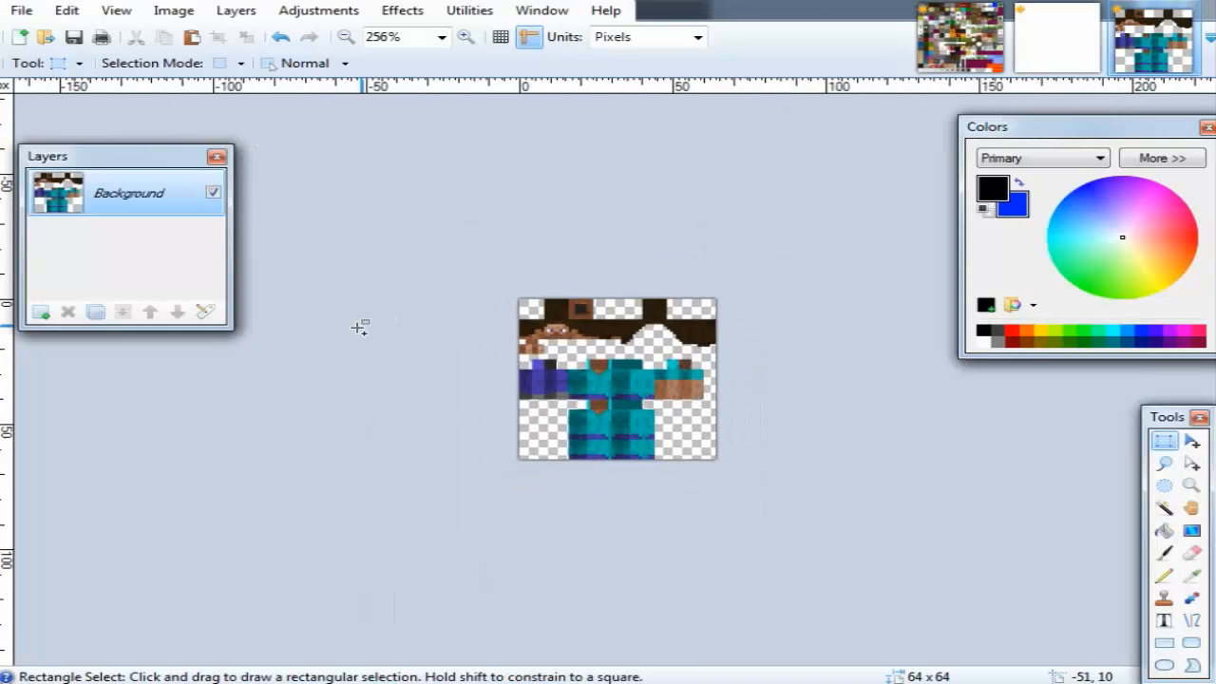
{"action": "scroll", "coordinate": [537, 373], "scroll_direction": "up", "scroll_amount": 4}
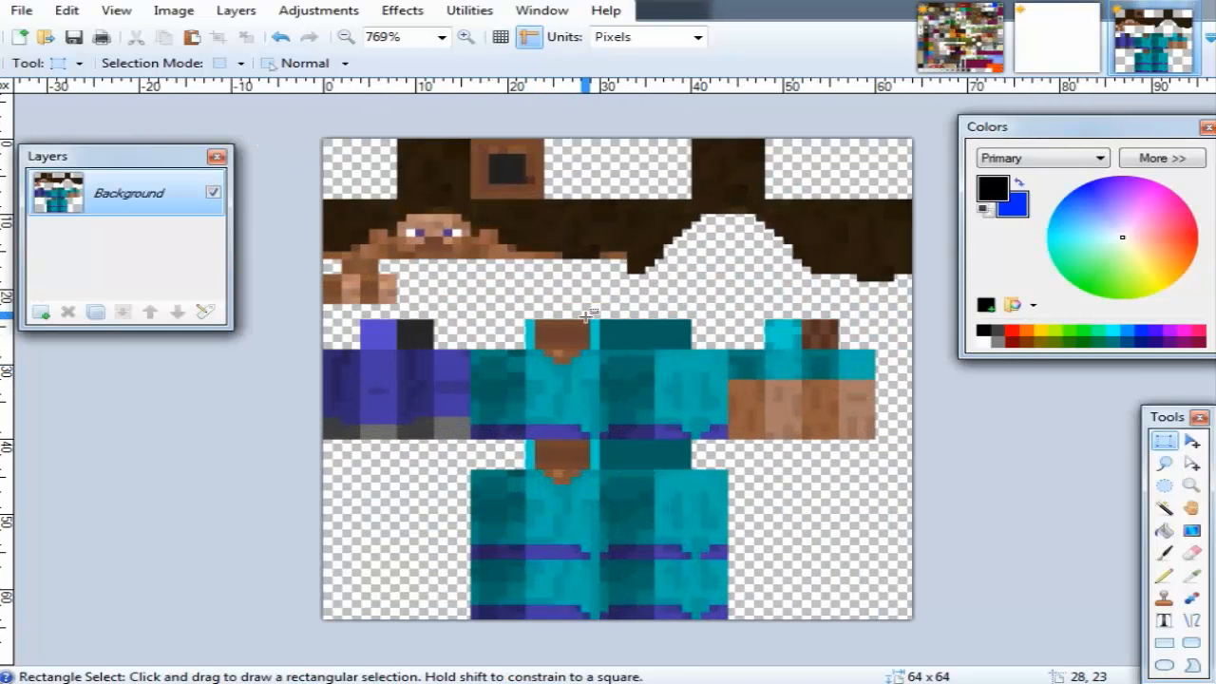
{"action": "scroll", "coordinate": [577, 323], "scroll_direction": "up", "scroll_amount": 2}
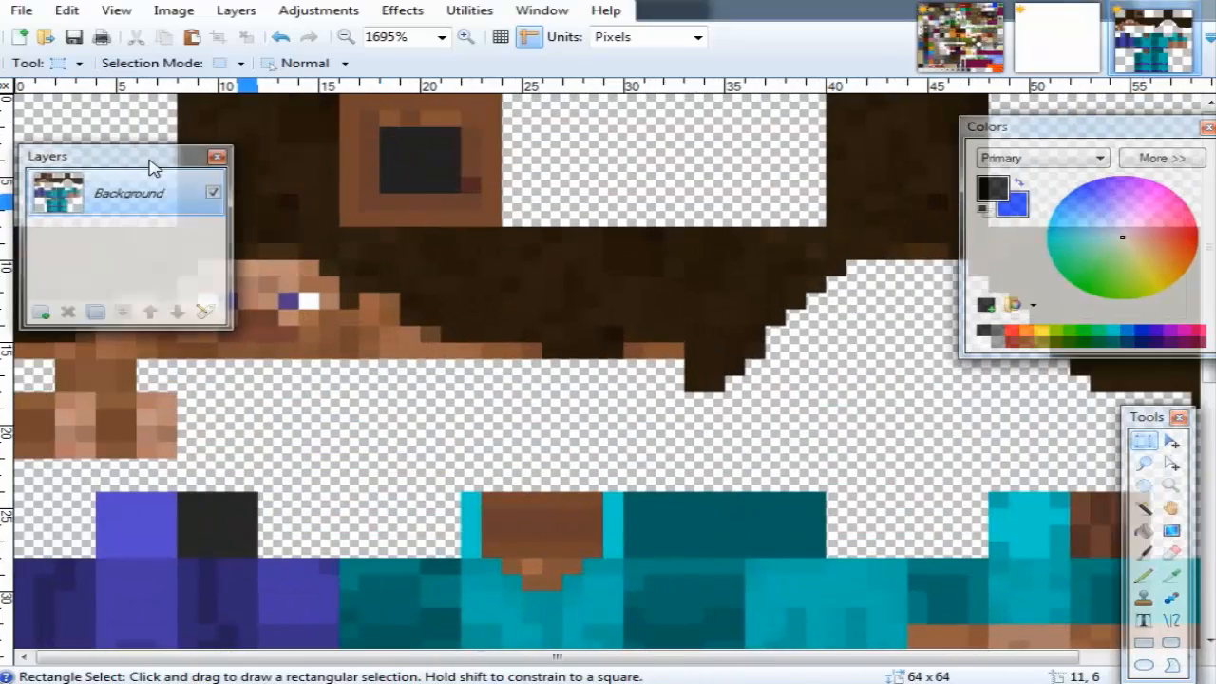
{"action": "left_click_drag", "start_coordinate": [155, 160], "coordinate": [943, 373]}
{"action": "scroll", "coordinate": [564, 320], "scroll_direction": "down", "scroll_amount": 2}
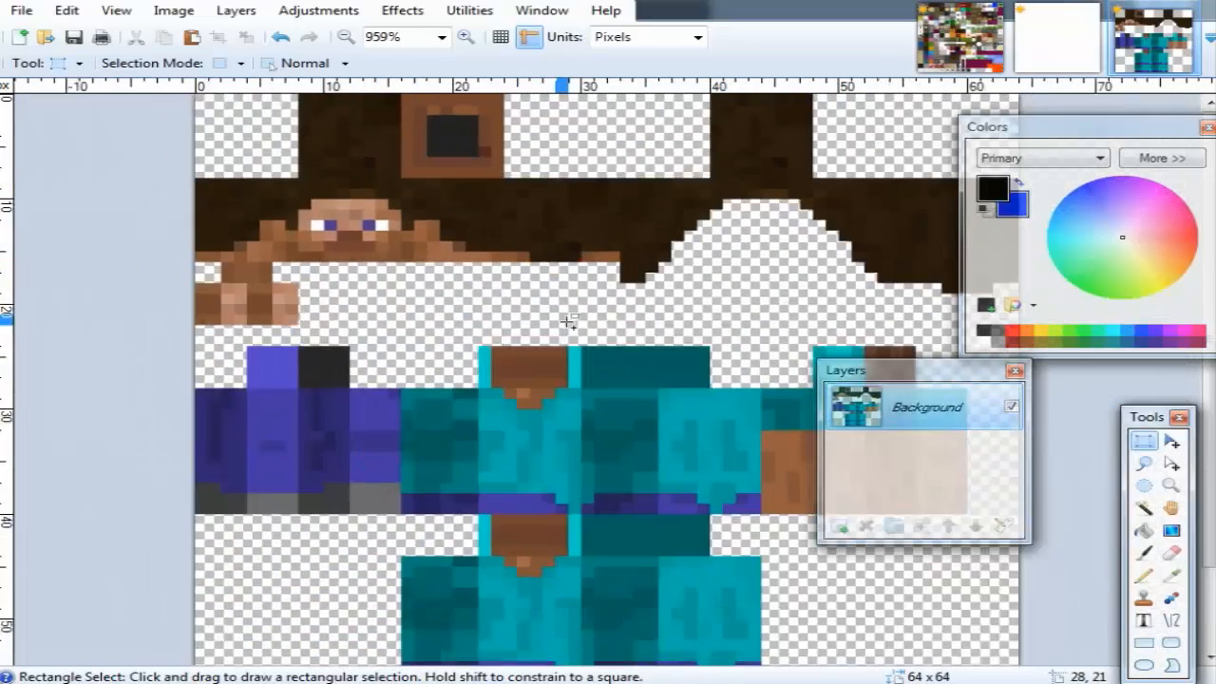
{"action": "scroll", "coordinate": [349, 245], "scroll_direction": "down", "scroll_amount": 1}
Select the 8 x 8 pixel face region of the skin, starting at position 8, 8.
{"action": "scroll", "coordinate": [199, 187], "scroll_direction": "up", "scroll_amount": 4}
{"action": "scroll", "coordinate": [396, 304], "scroll_direction": "up", "scroll_amount": 3}
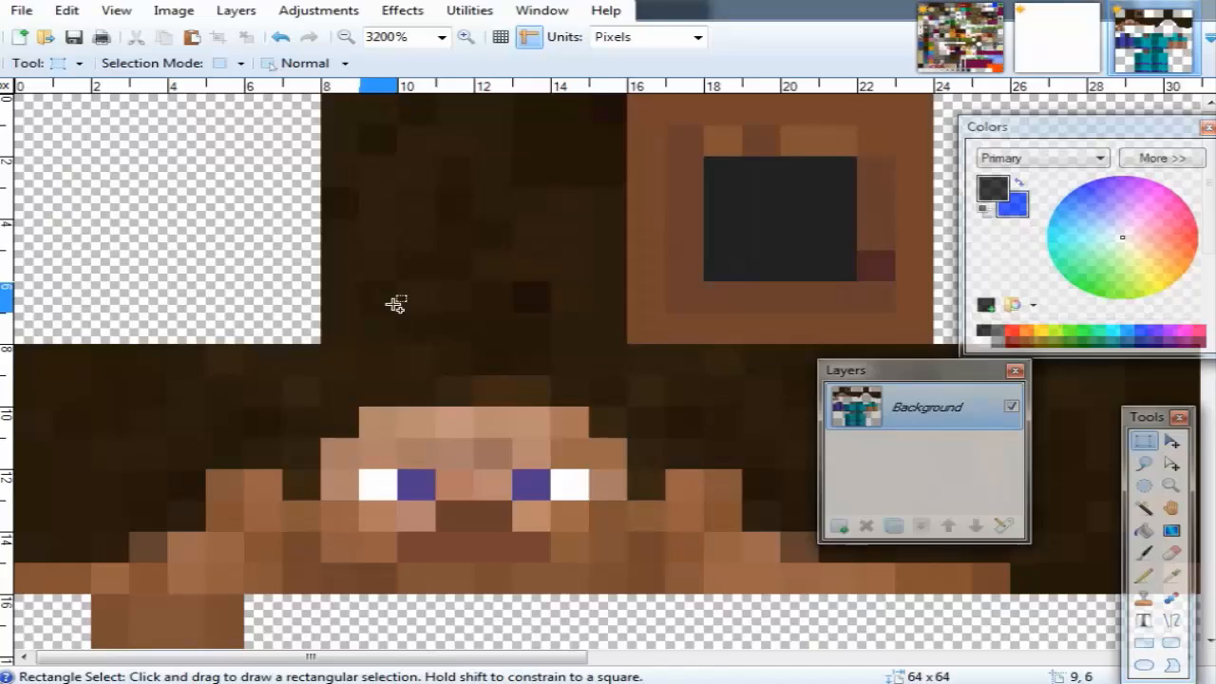
{"action": "scroll", "coordinate": [456, 295], "scroll_direction": "down", "scroll_amount": 4}
{"action": "scroll", "coordinate": [456, 296], "scroll_direction": "up", "scroll_amount": 2}
{"action": "scroll", "coordinate": [342, 222], "scroll_direction": "up", "scroll_amount": 2}
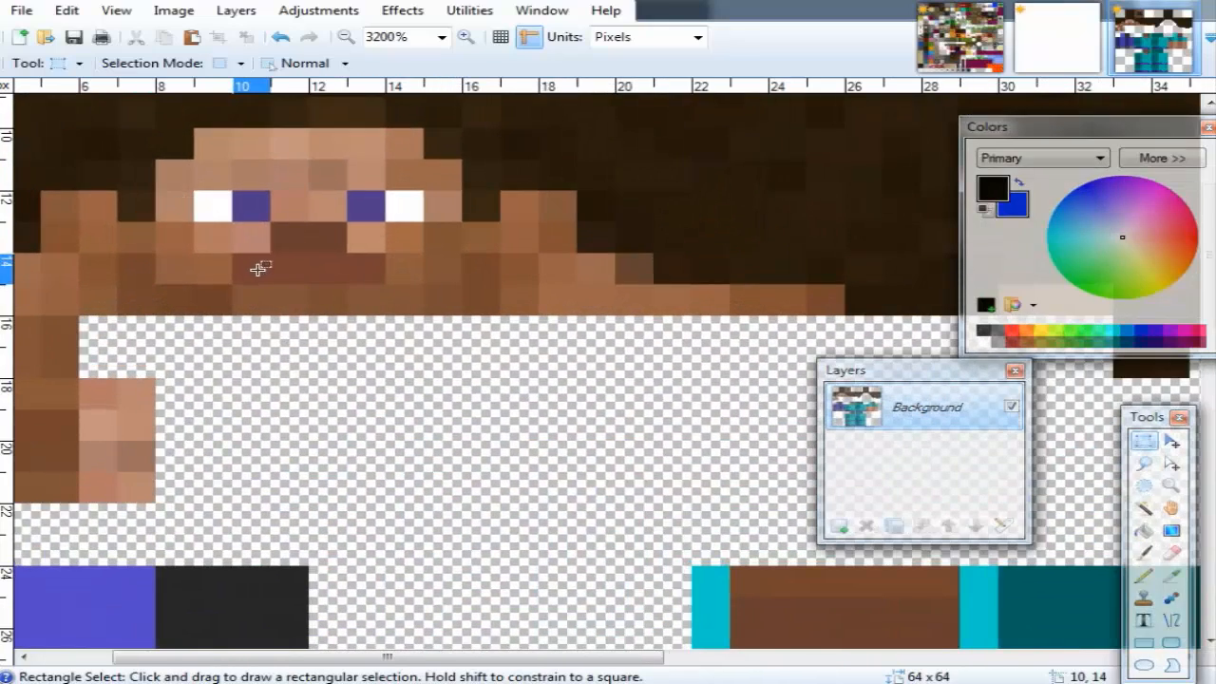
{"action": "scroll", "coordinate": [145, 371], "scroll_direction": "up", "scroll_amount": 3}
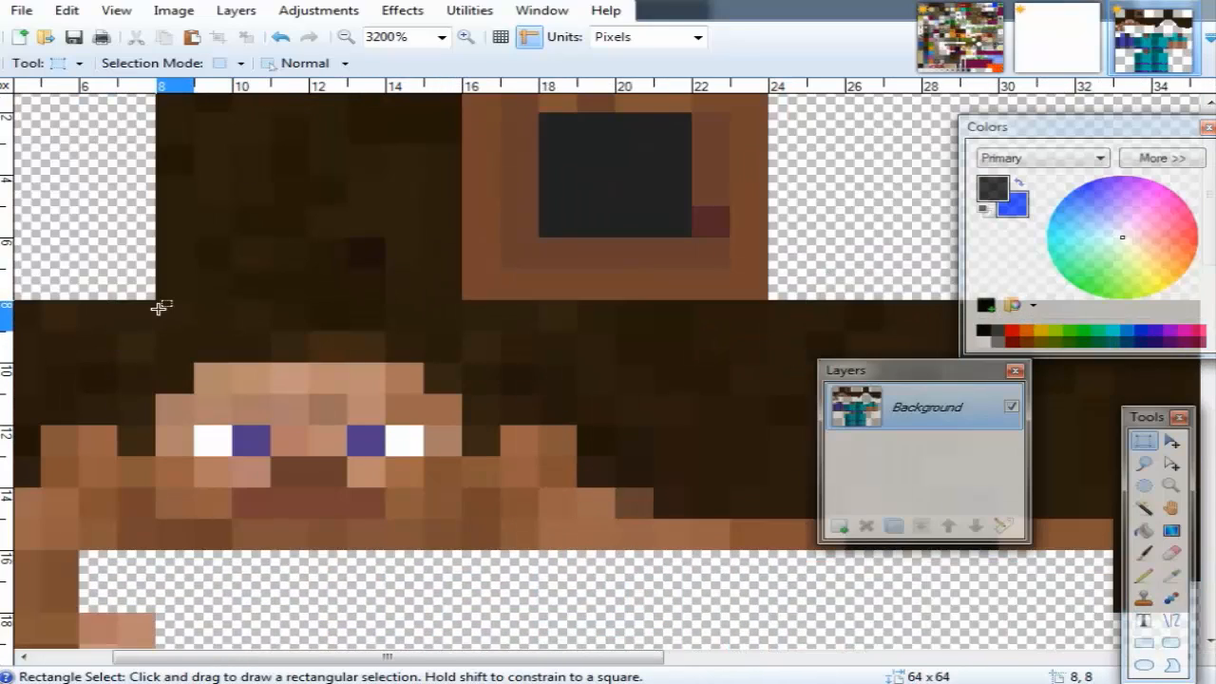
{"action": "left_click_drag", "start_coordinate": [185, 328], "coordinate": [448, 545]}
Add a new layer above the skin's Background layer.
{"action": "scroll", "coordinate": [493, 396], "scroll_direction": "down", "scroll_amount": 3}
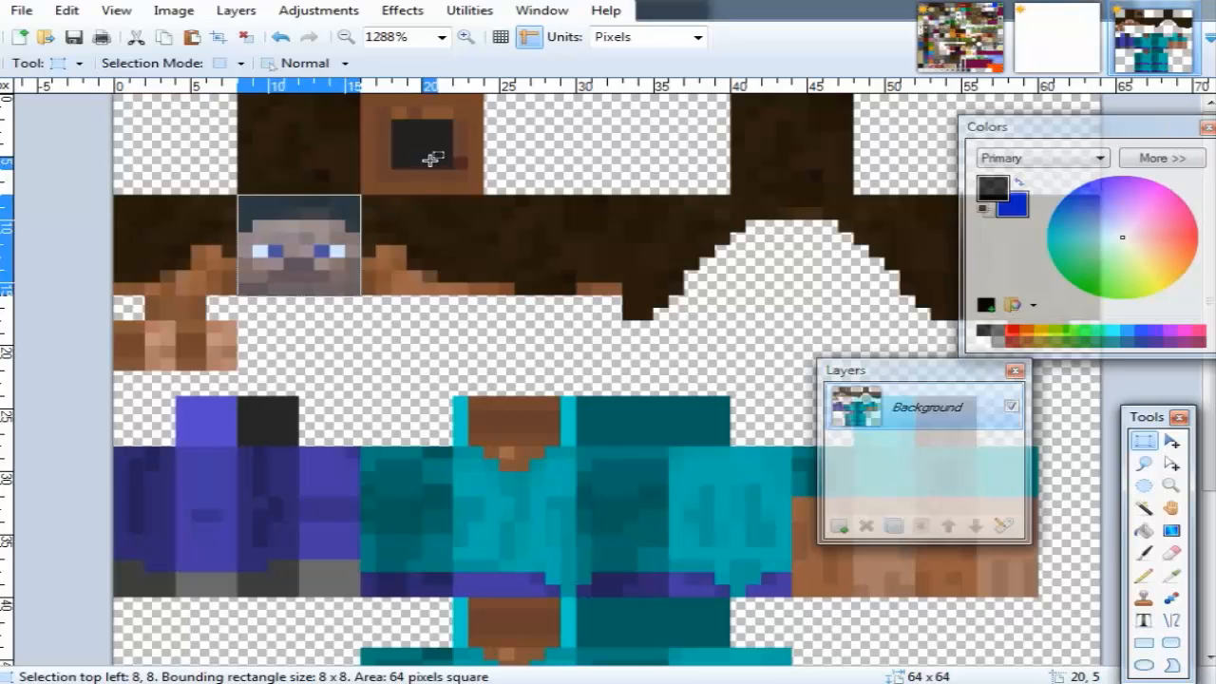
{"action": "scroll", "coordinate": [750, 215], "scroll_direction": "down", "scroll_amount": 3}
{"action": "scroll", "coordinate": [451, 221], "scroll_direction": "up", "scroll_amount": 3}
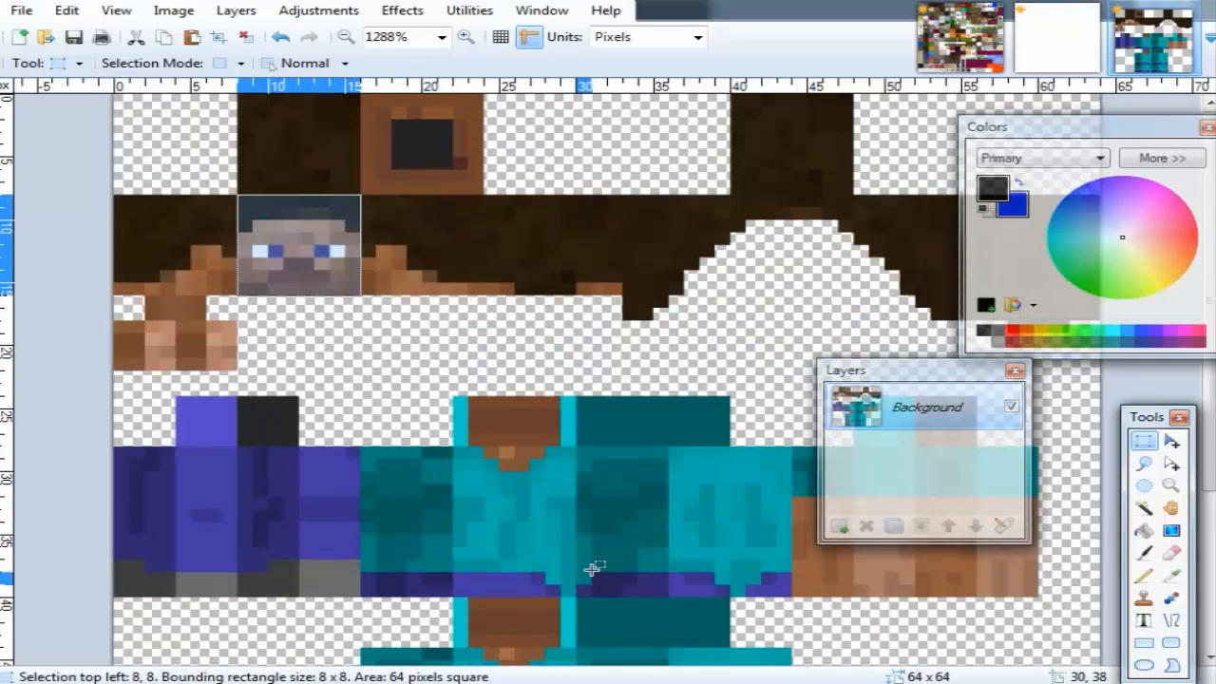
{"action": "scroll", "coordinate": [592, 568], "scroll_direction": "up", "scroll_amount": 3}
{"action": "scroll", "coordinate": [455, 336], "scroll_direction": "down", "scroll_amount": 3}
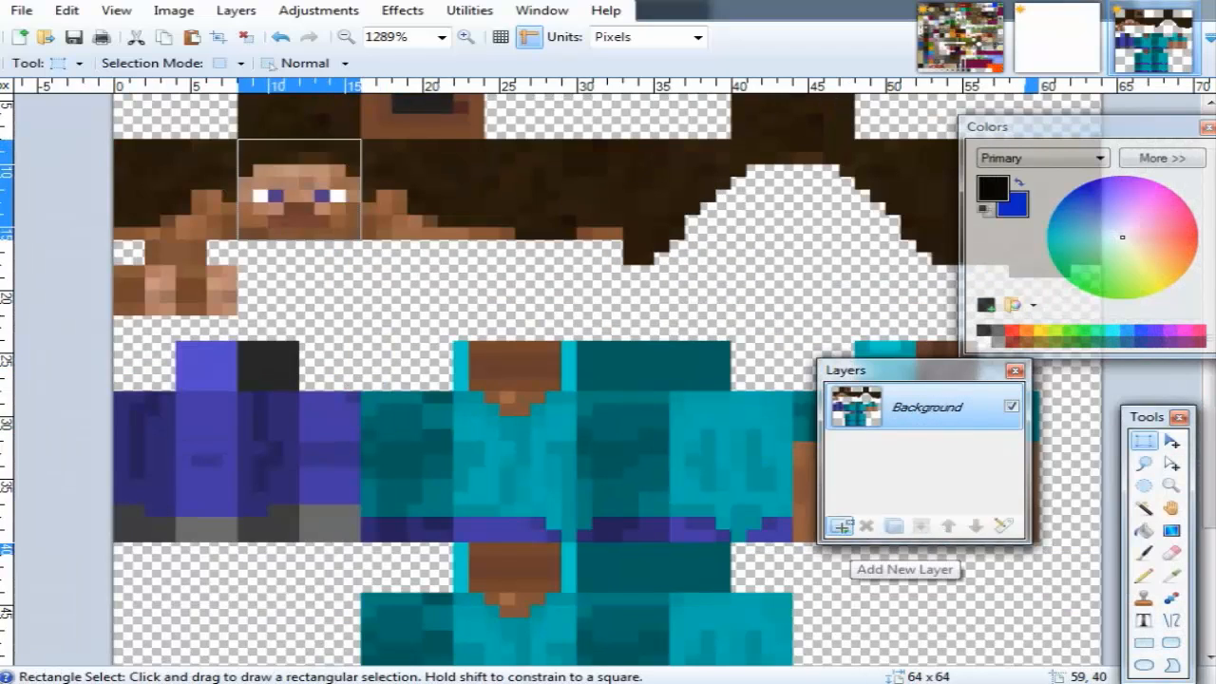
{"action": "left_click", "coordinate": [840, 526]}
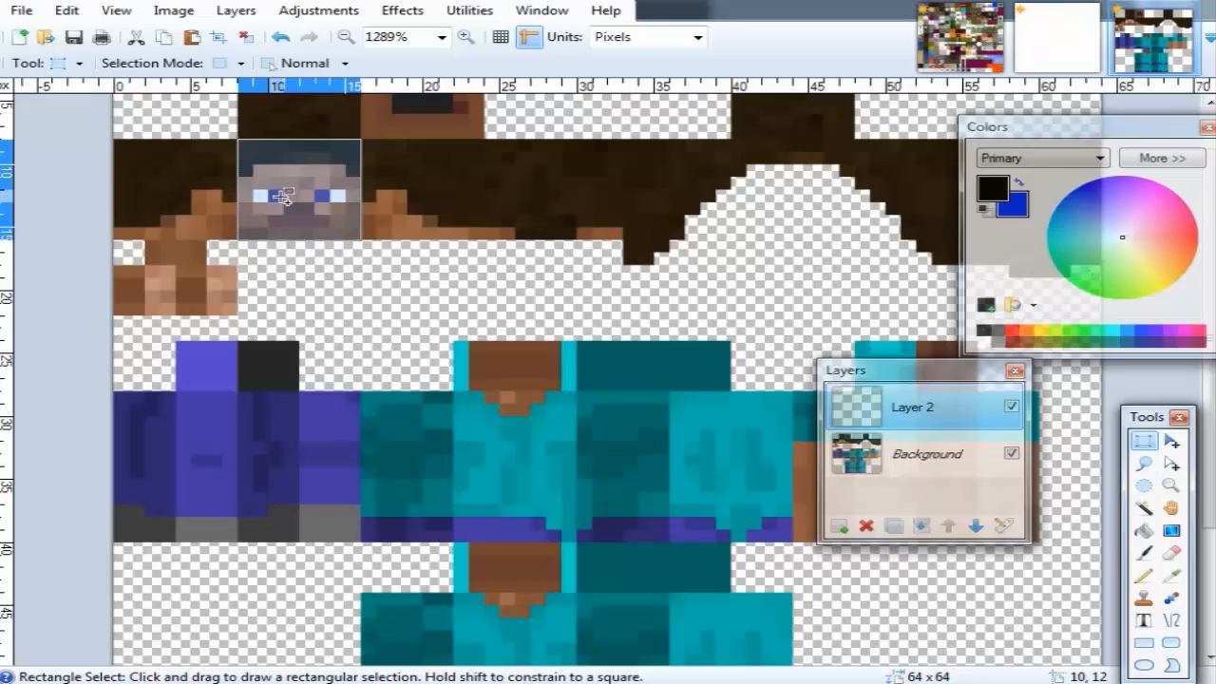
Copy the selected face from Background, paste it onto the new layer, and toggle Background's visibility off and on.
{"action": "left_click", "coordinate": [929, 452]}
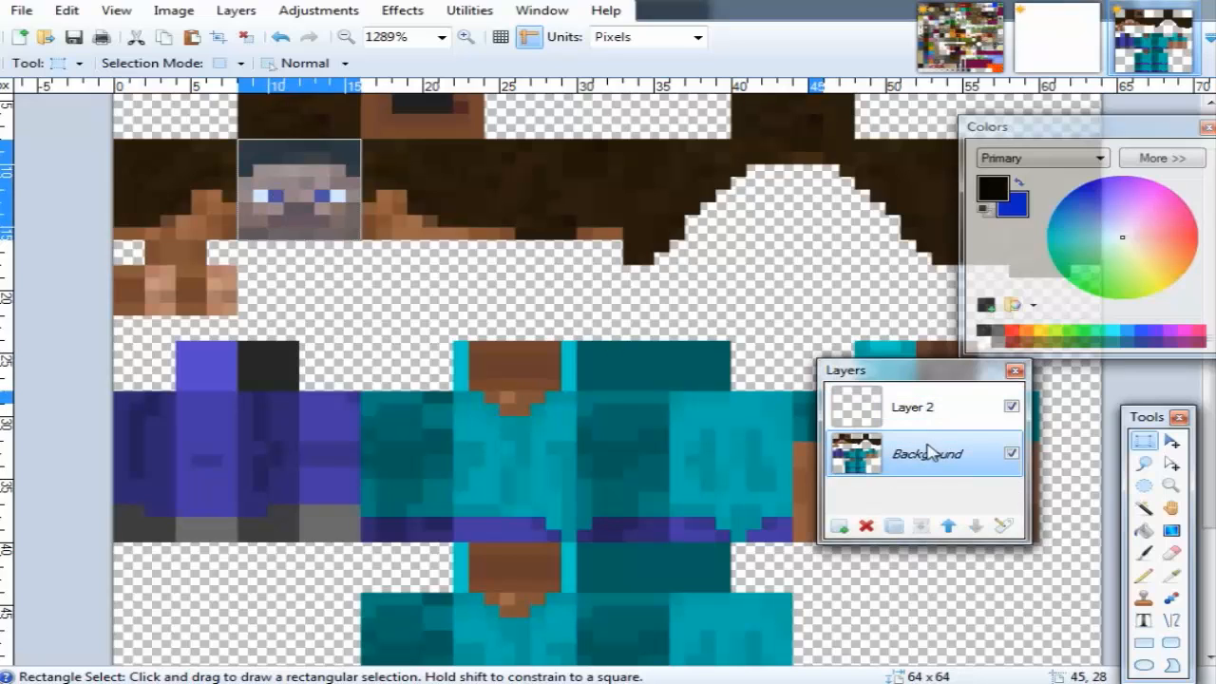
{"action": "left_click", "coordinate": [897, 392]}
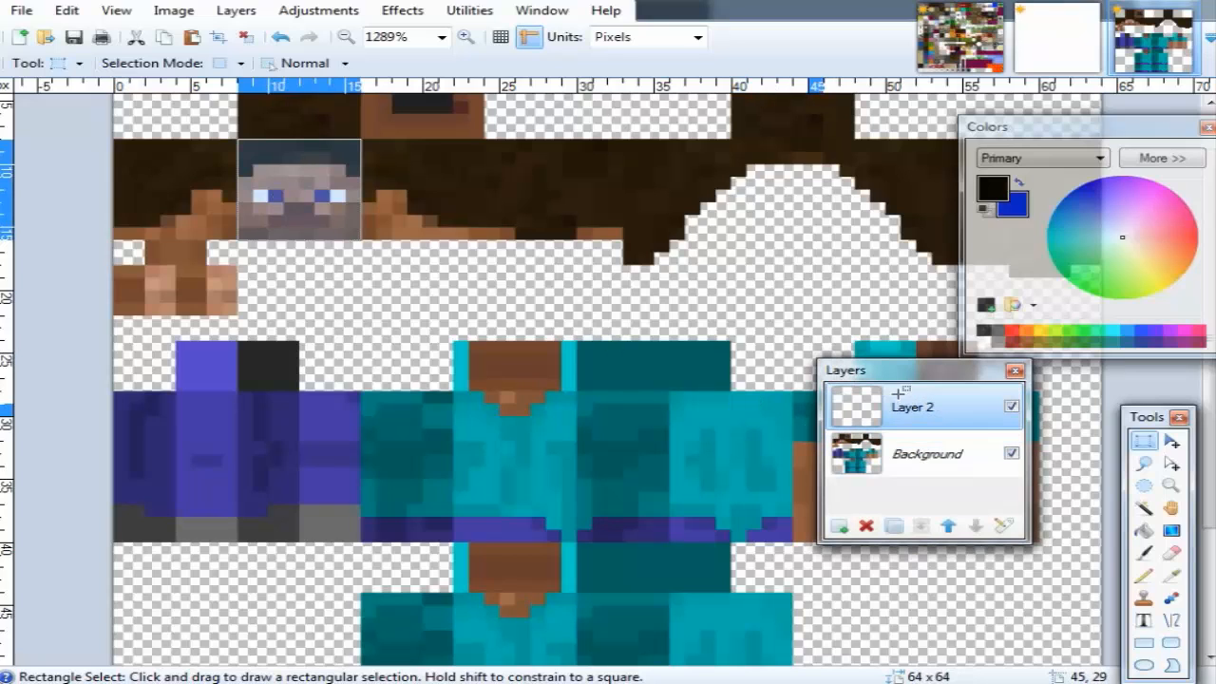
{"action": "key", "text": "ctrl+v"}
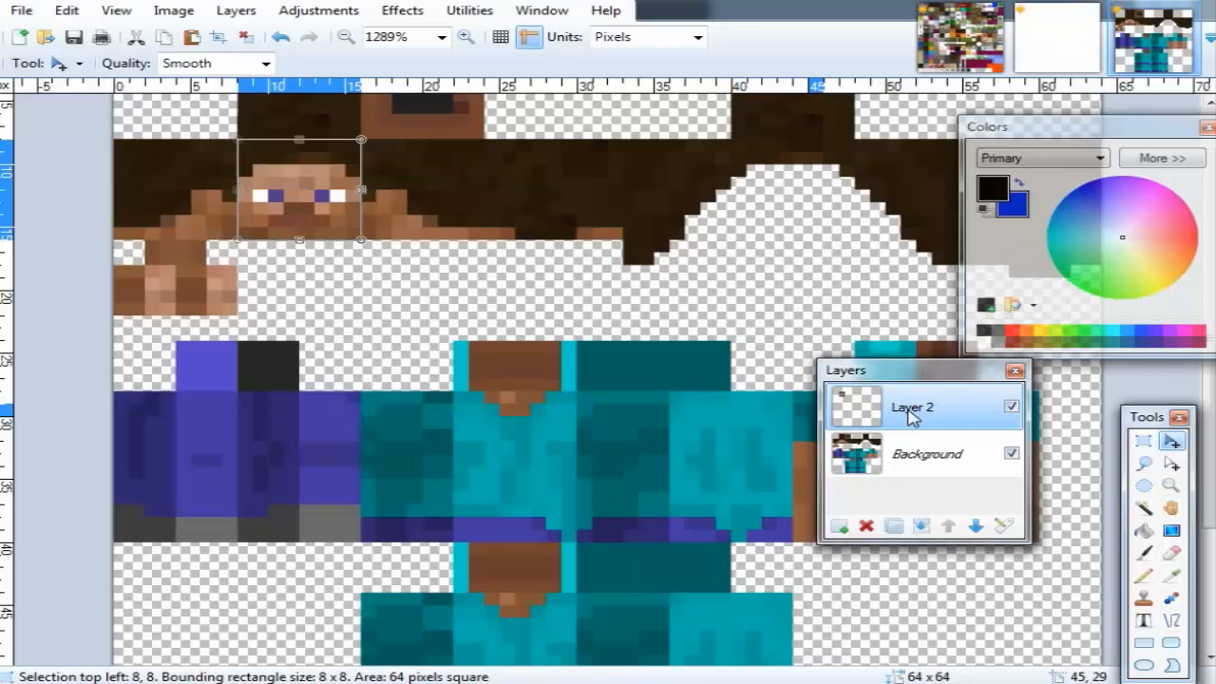
{"action": "left_click", "coordinate": [1010, 454]}
{"action": "left_click", "coordinate": [1010, 454]}
Select the 8 x 12 pixel front torso at position 22, 28 and paste its copy from Background onto the new layer.
{"action": "scroll", "coordinate": [497, 420], "scroll_direction": "up", "scroll_amount": 2}
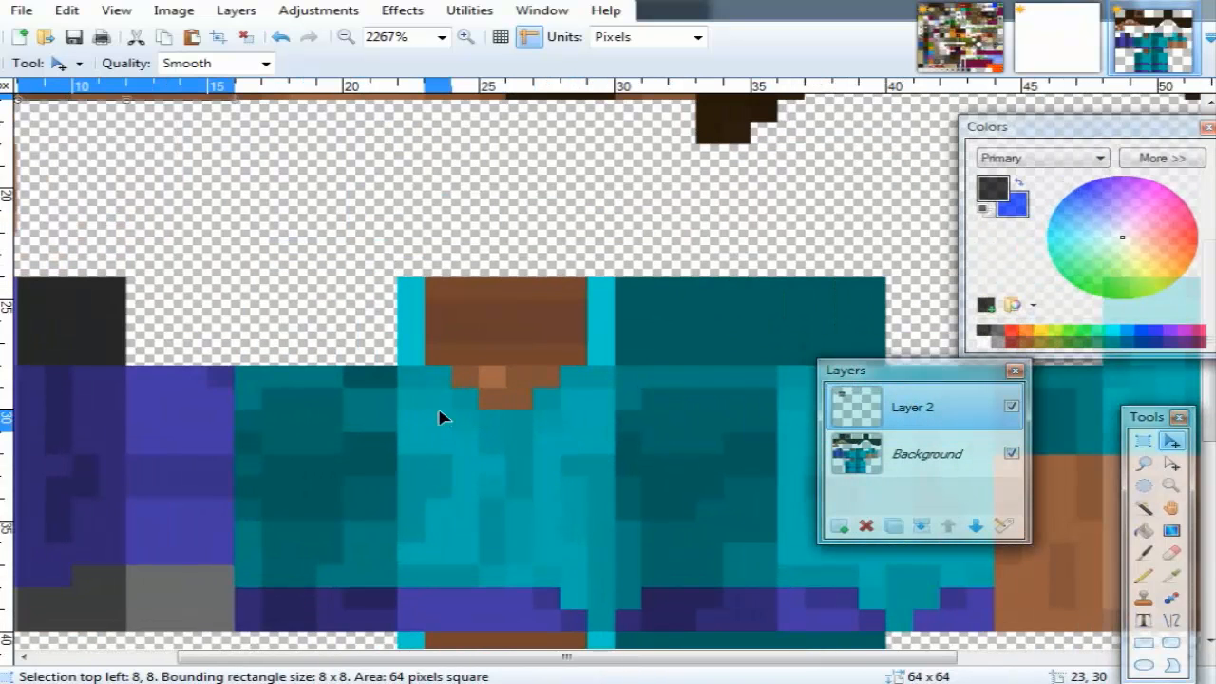
{"action": "key", "text": "s"}
{"action": "left_click_drag", "start_coordinate": [402, 365], "coordinate": [609, 625]}
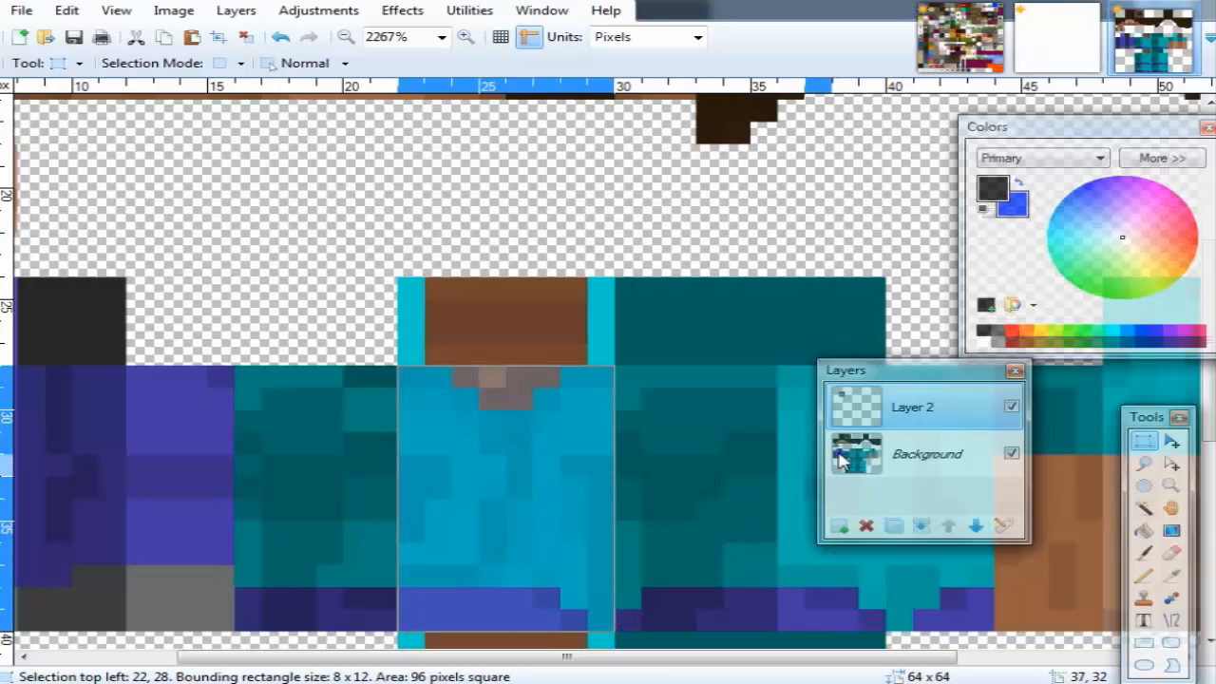
{"action": "left_click", "coordinate": [925, 458]}
{"action": "left_click", "coordinate": [927, 418]}
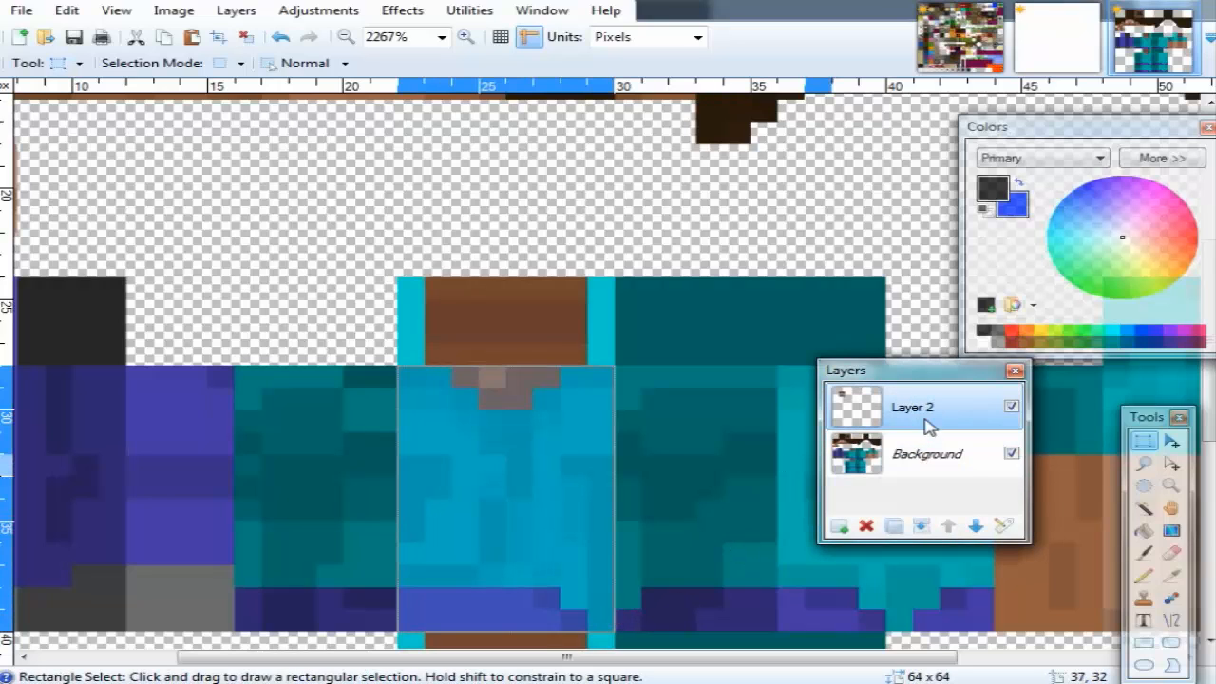
{"action": "key", "text": "ctrl+v"}
Hide the Background layer and move the pasted torso directly beneath the face, to position 8, 16.
{"action": "left_click", "coordinate": [1012, 454]}
{"action": "scroll", "coordinate": [614, 374], "scroll_direction": "down", "scroll_amount": 3}
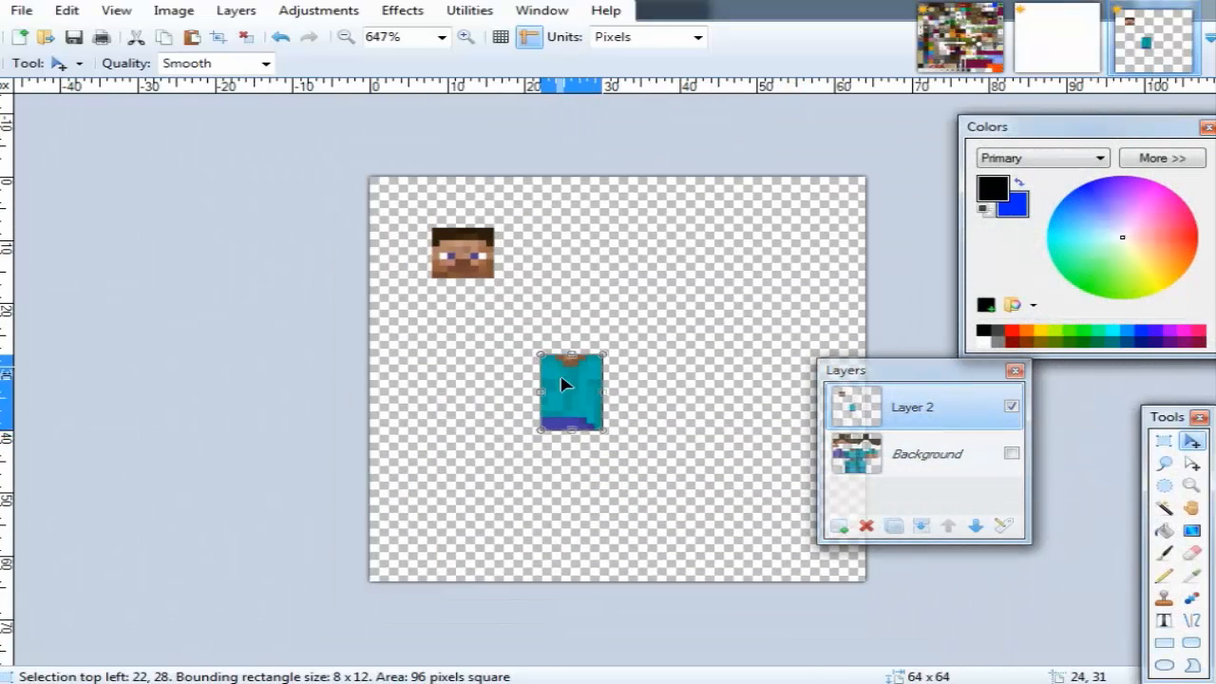
{"action": "left_click_drag", "start_coordinate": [564, 383], "coordinate": [454, 316]}
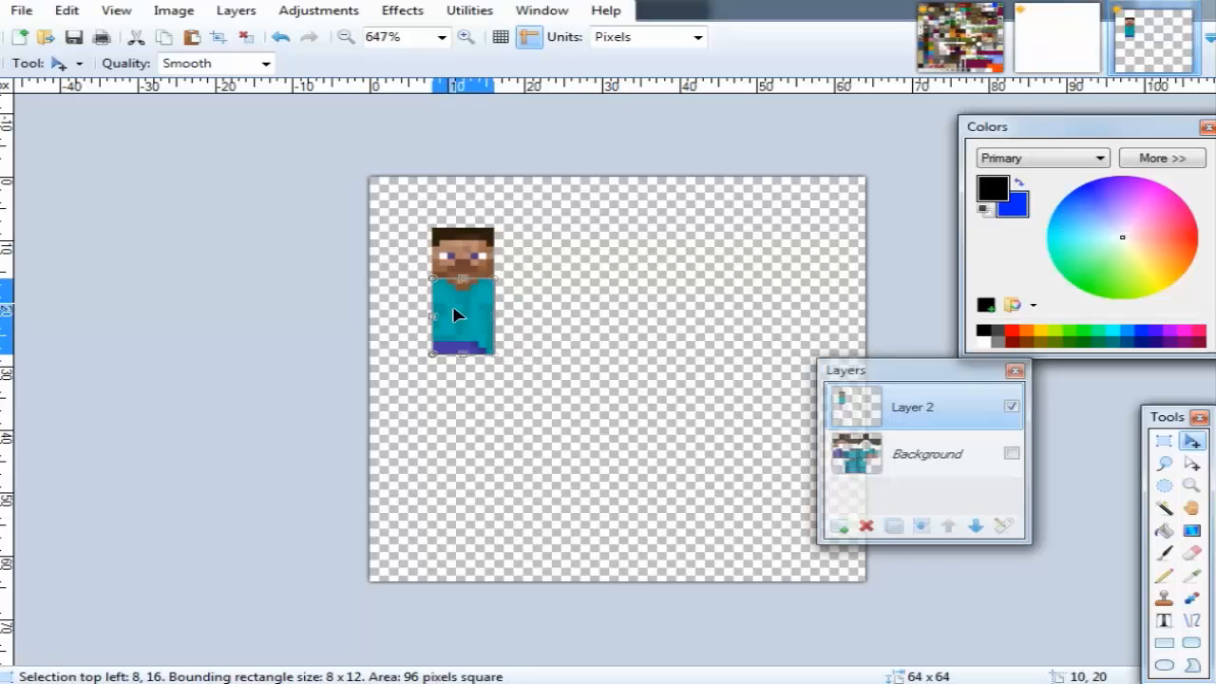
Undo the torso move, the hiding of Background, and the pasted torso and face.
{"action": "key", "text": "ctrl+z"}
{"action": "key", "text": "ctrl+z"}
{"action": "key", "text": "ctrl+z"}
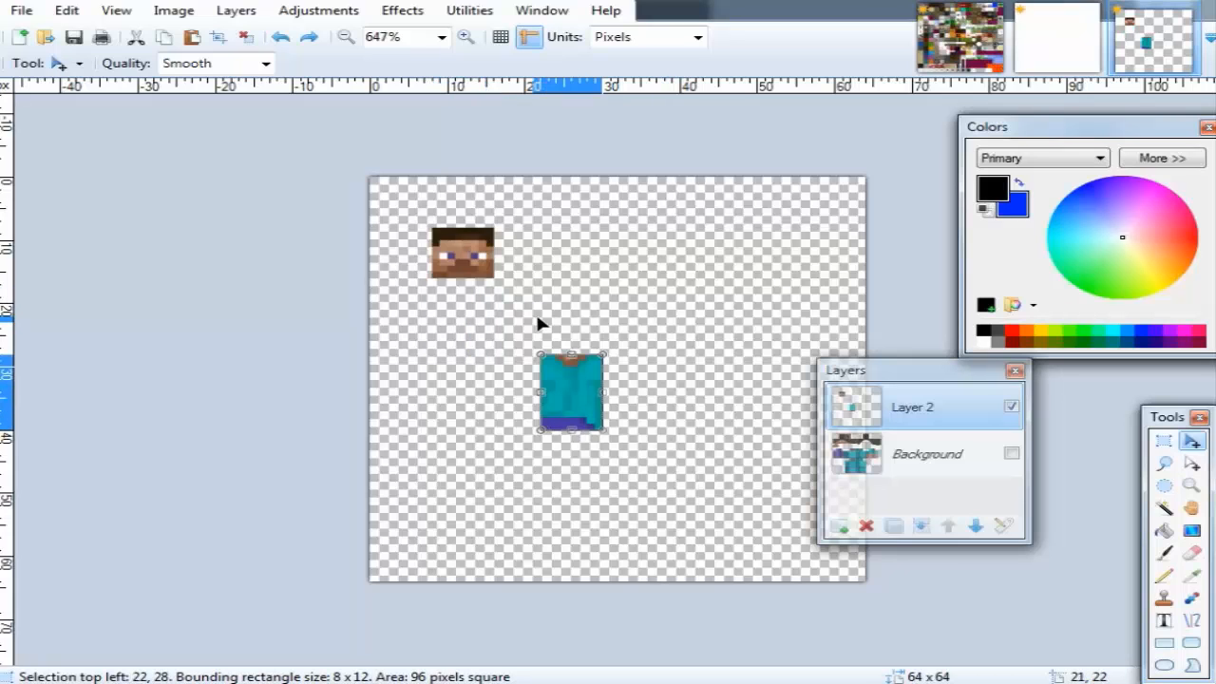
{"action": "key", "text": "ctrl+z"}
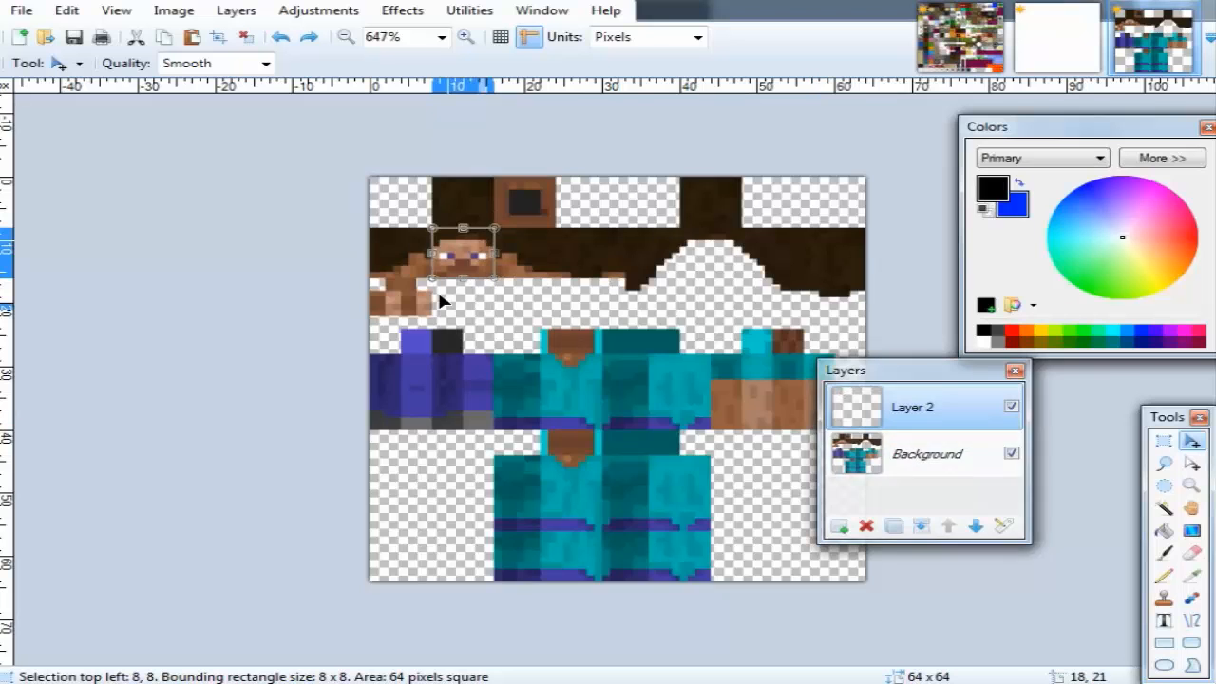
Clear the current selection and select the skin's 8 x 8 pixel face region with Rectangle Select.
{"action": "scroll", "coordinate": [405, 277], "scroll_direction": "up", "scroll_amount": 2}
{"action": "key", "text": "s"}
{"action": "key", "text": "ctrl+d"}
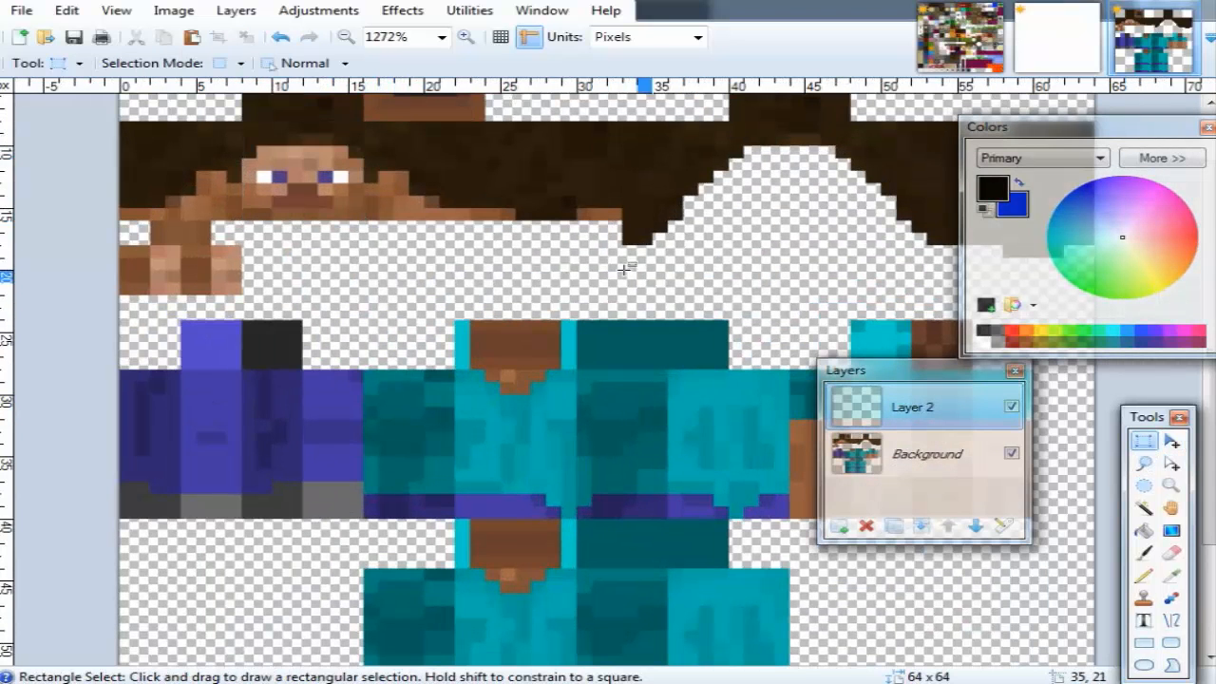
{"action": "scroll", "coordinate": [204, 155], "scroll_direction": "up", "scroll_amount": 3}
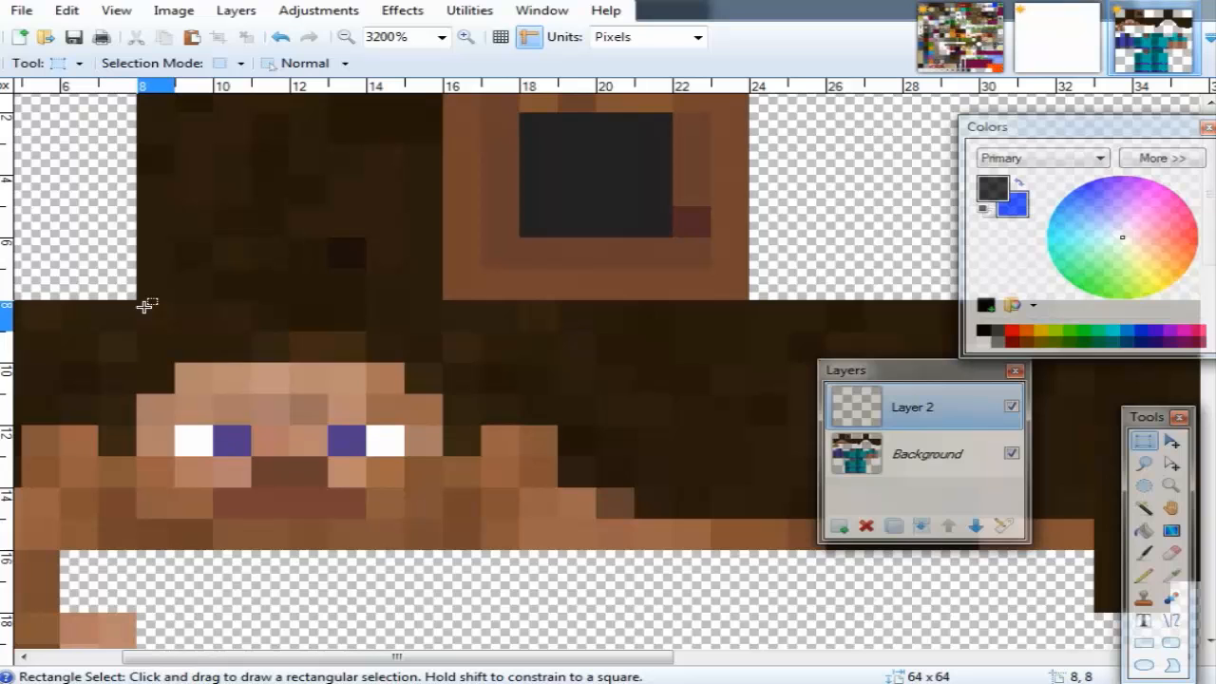
{"action": "left_click_drag", "start_coordinate": [139, 302], "coordinate": [434, 545]}
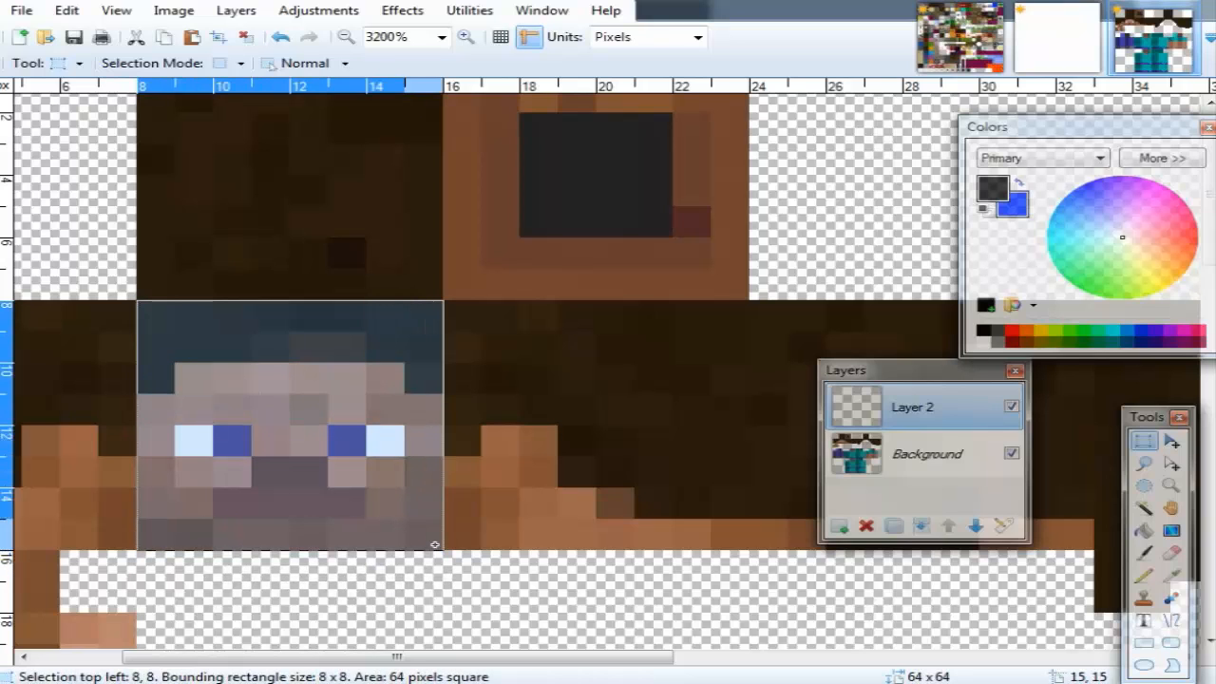
Add the 8 x 12 pixel front torso region to the face selection.
{"action": "scroll", "coordinate": [443, 508], "scroll_direction": "down", "scroll_amount": 7}
{"action": "scroll", "coordinate": [445, 500], "scroll_direction": "up", "scroll_amount": 1}
{"action": "scroll", "coordinate": [443, 496], "scroll_direction": "right", "scroll_amount": 2}
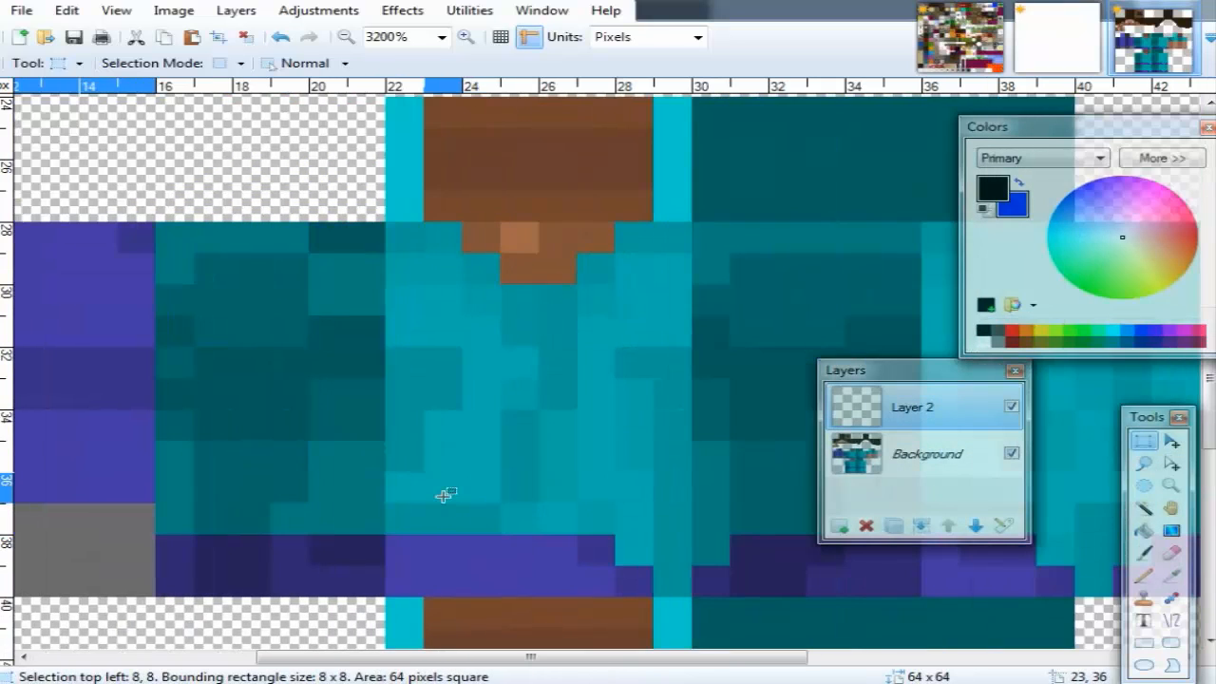
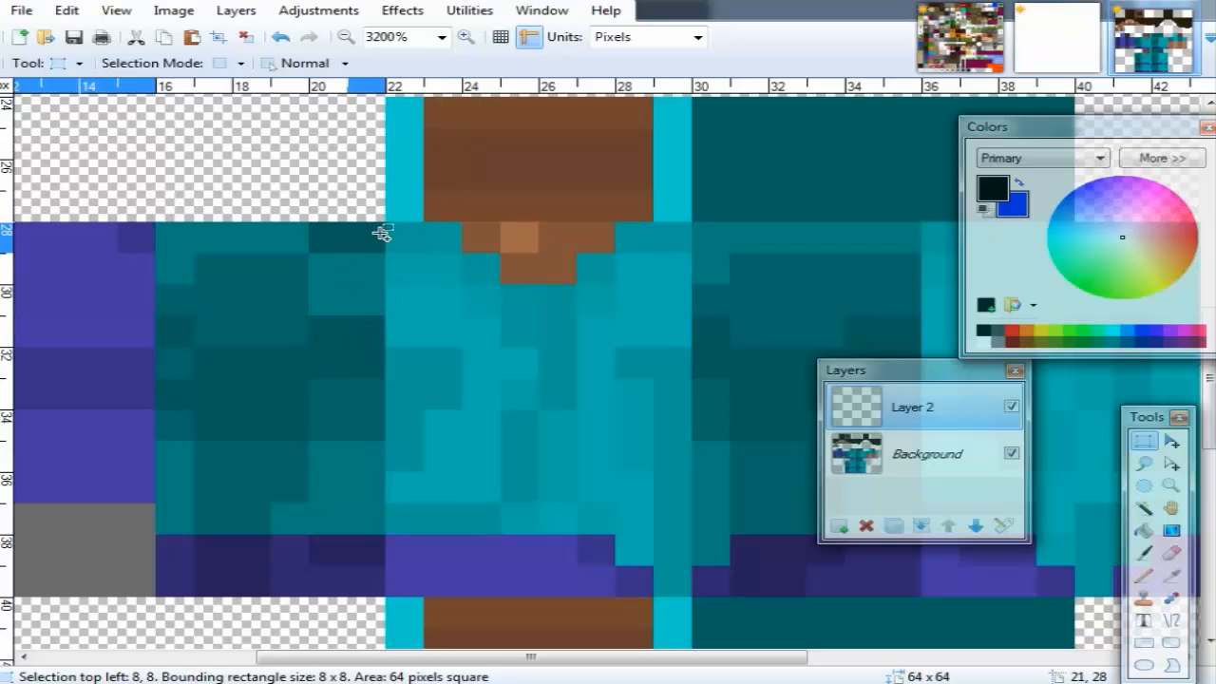
{"action": "left_click_drag", "start_coordinate": [392, 223], "coordinate": [683, 592]}
{"action": "scroll", "coordinate": [257, 369], "scroll_direction": "down", "scroll_amount": 4}
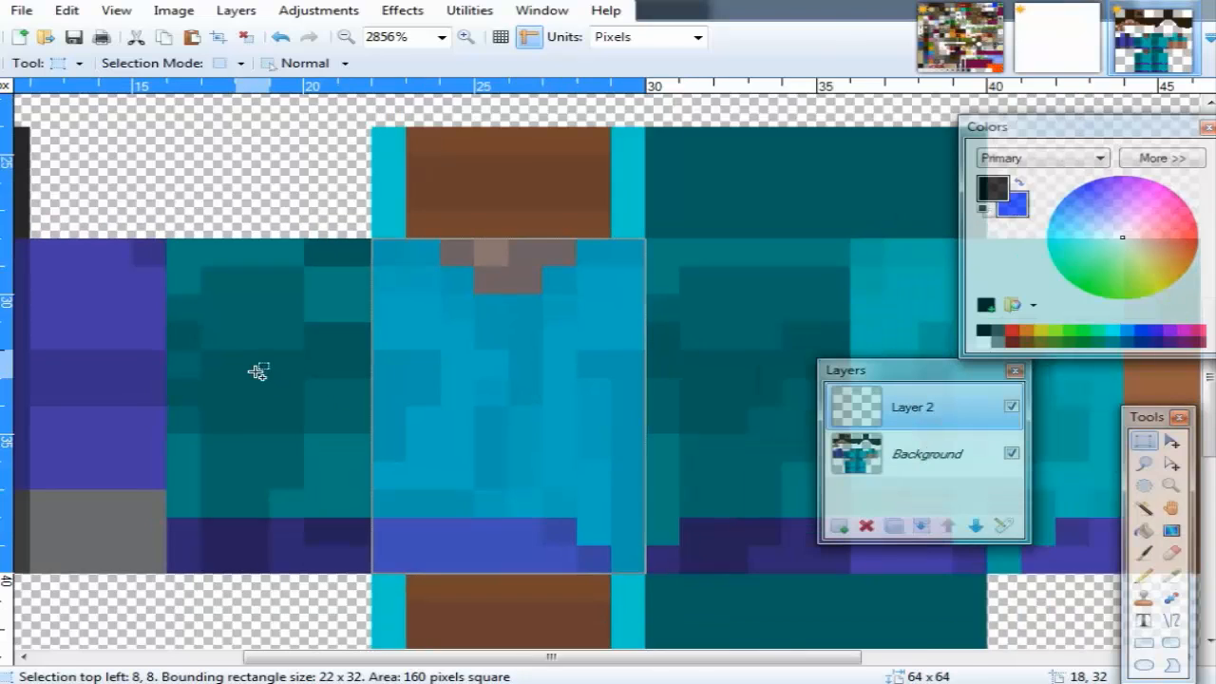
Cut the selected face and torso from Background, paste them onto Layer 2, and hide Background.
{"action": "scroll", "coordinate": [302, 180], "scroll_direction": "up", "scroll_amount": 3}
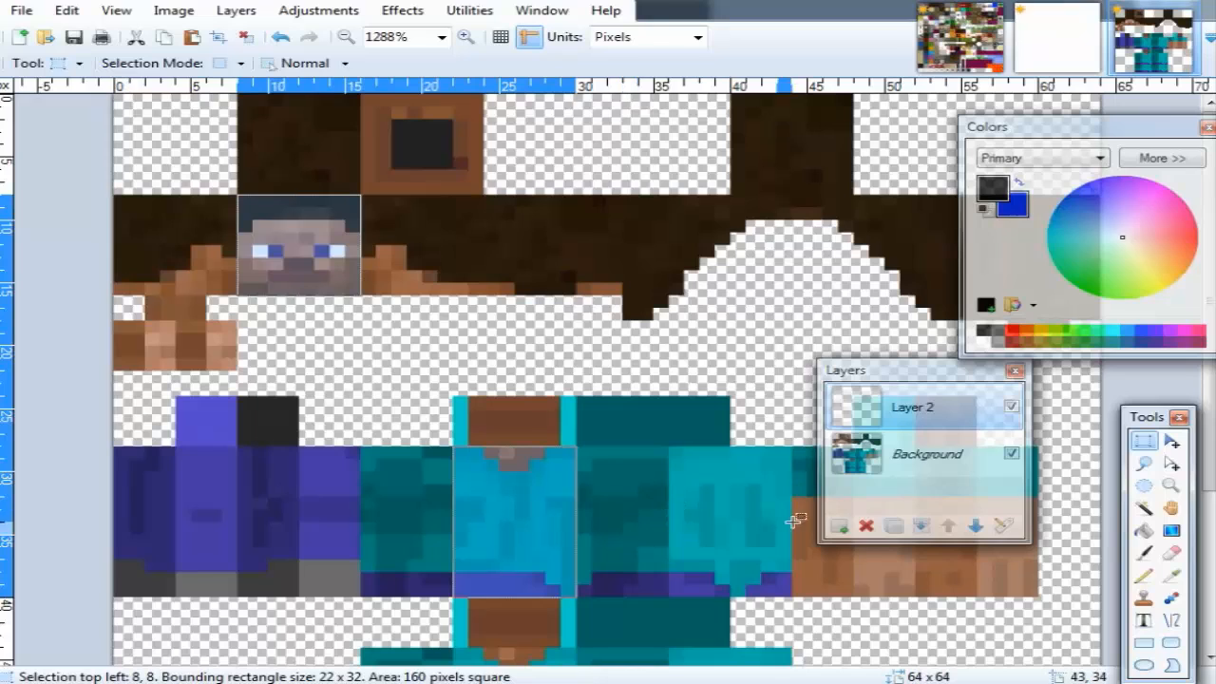
{"action": "left_click", "coordinate": [923, 464]}
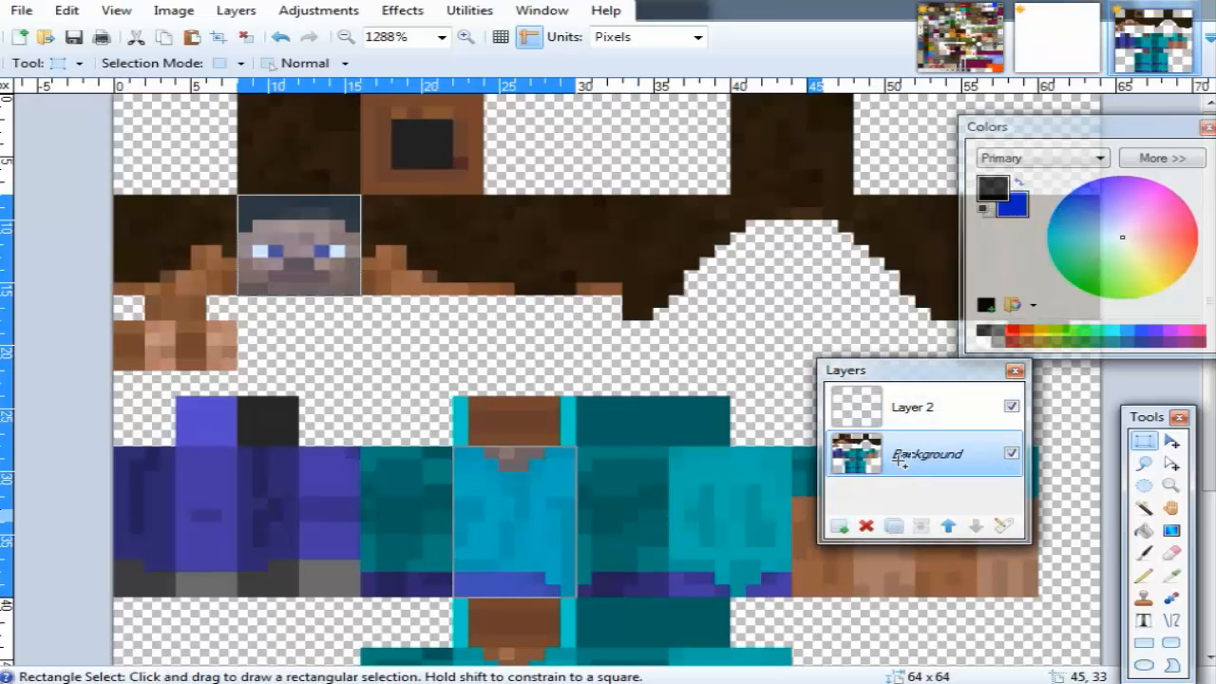
{"action": "left_click", "coordinate": [883, 411]}
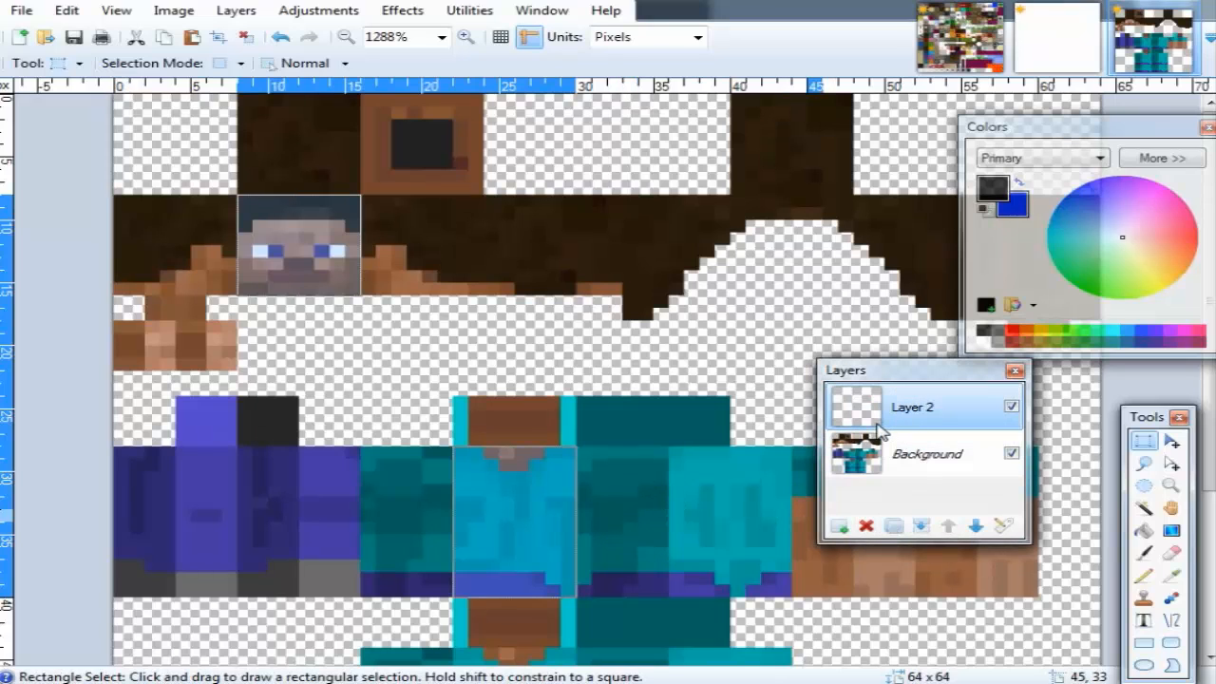
{"action": "key", "text": "m"}
{"action": "left_click", "coordinate": [1011, 454]}
{"action": "scroll", "coordinate": [451, 384], "scroll_direction": "down", "scroll_amount": 3}
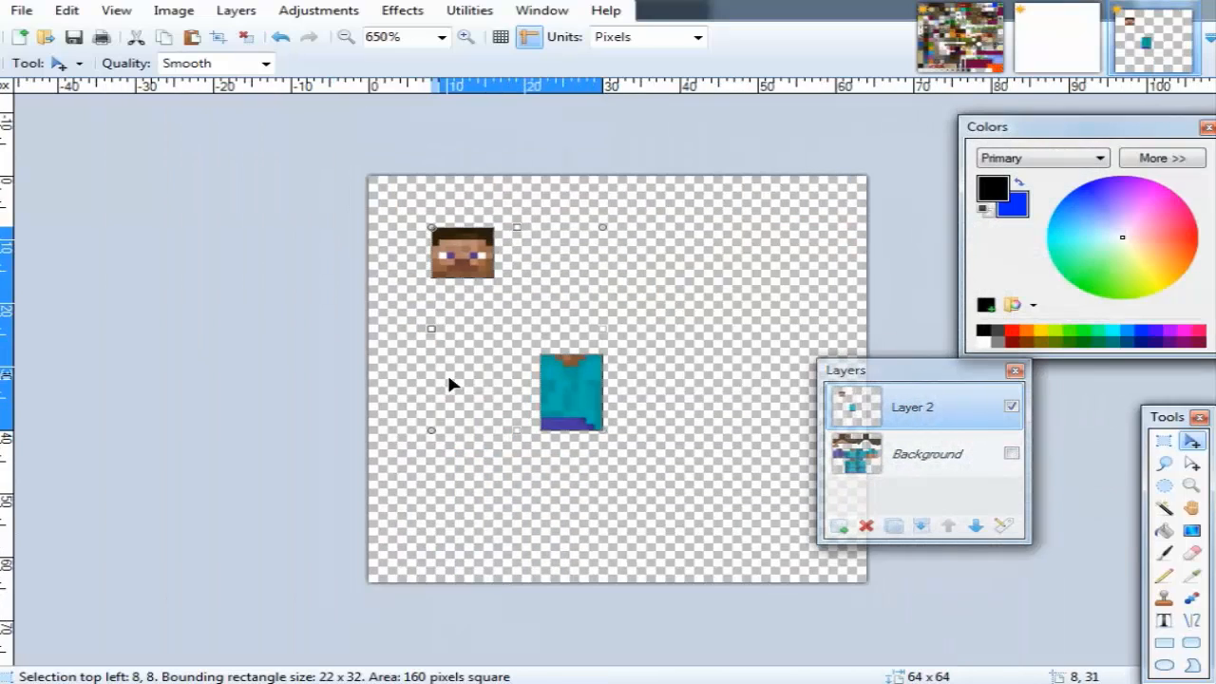
{"action": "scroll", "coordinate": [472, 274], "scroll_direction": "up", "scroll_amount": 3}
{"action": "mouse_move", "coordinate": [411, 309]}
{"action": "left_mouse_down"}
{"action": "mouse_move", "coordinate": [557, 303]}
{"action": "mouse_move", "coordinate": [426, 419]}
{"action": "mouse_move", "coordinate": [455, 301]}
{"action": "mouse_move", "coordinate": [411, 304]}
{"action": "left_mouse_up"}
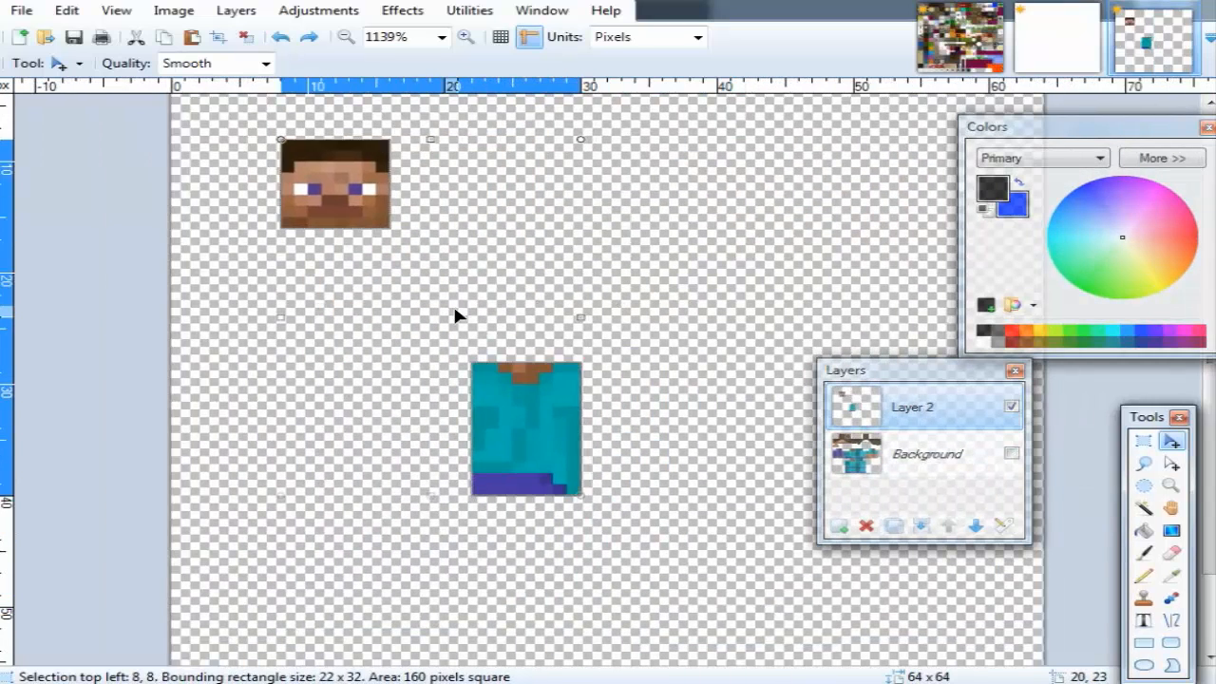
Select Background, hide Layer 2 briefly, make both layers visible again, and clear the selection.
{"action": "left_click", "coordinate": [831, 453]}
{"action": "left_click", "coordinate": [1011, 407]}
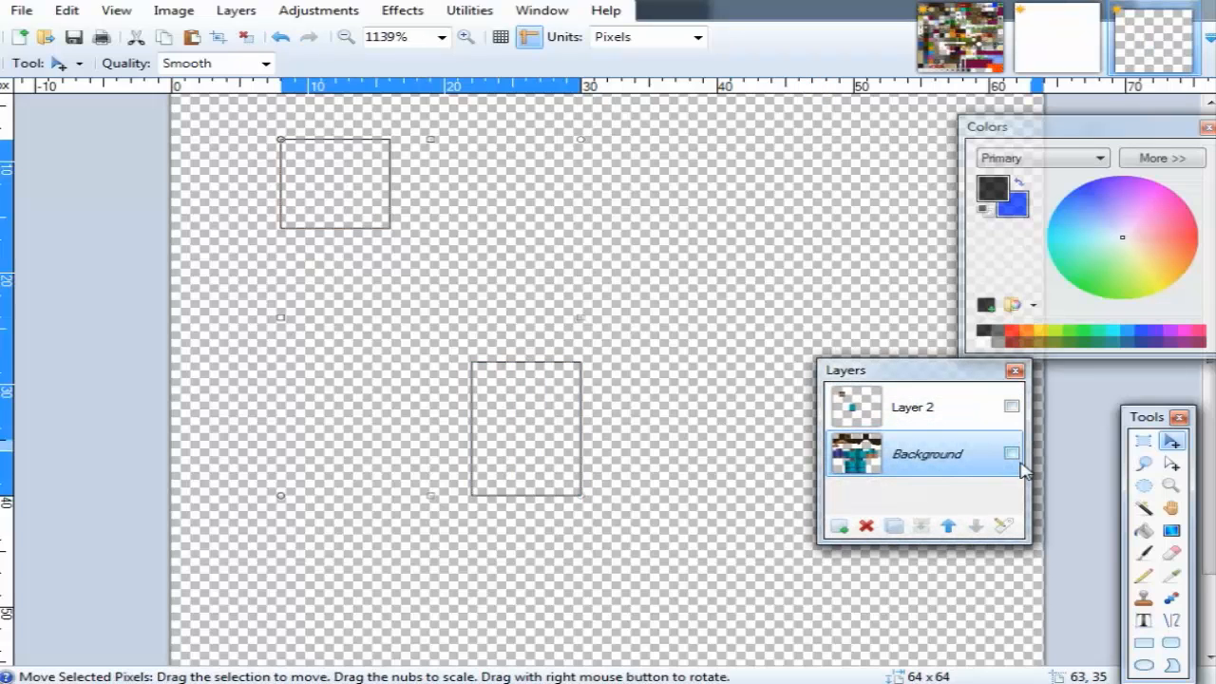
{"action": "left_click", "coordinate": [1010, 454]}
{"action": "left_click", "coordinate": [1011, 407]}
{"action": "scroll", "coordinate": [496, 238], "scroll_direction": "down", "scroll_amount": 5}
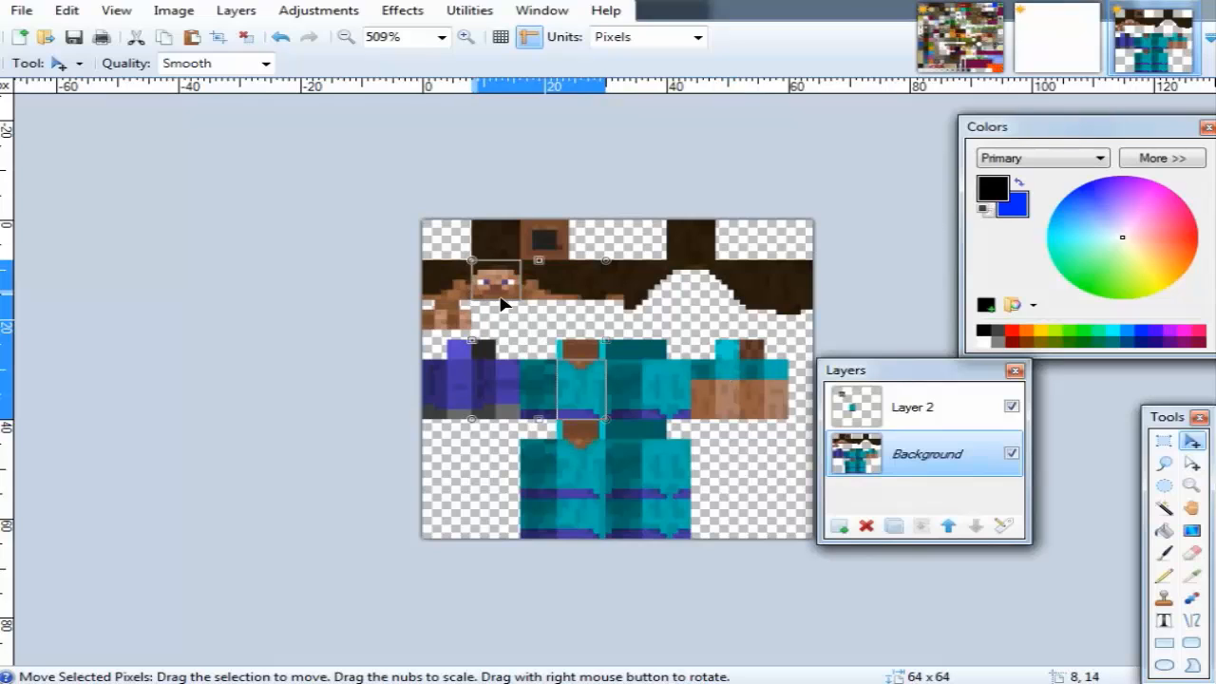
{"action": "key", "text": "ctrl+d"}
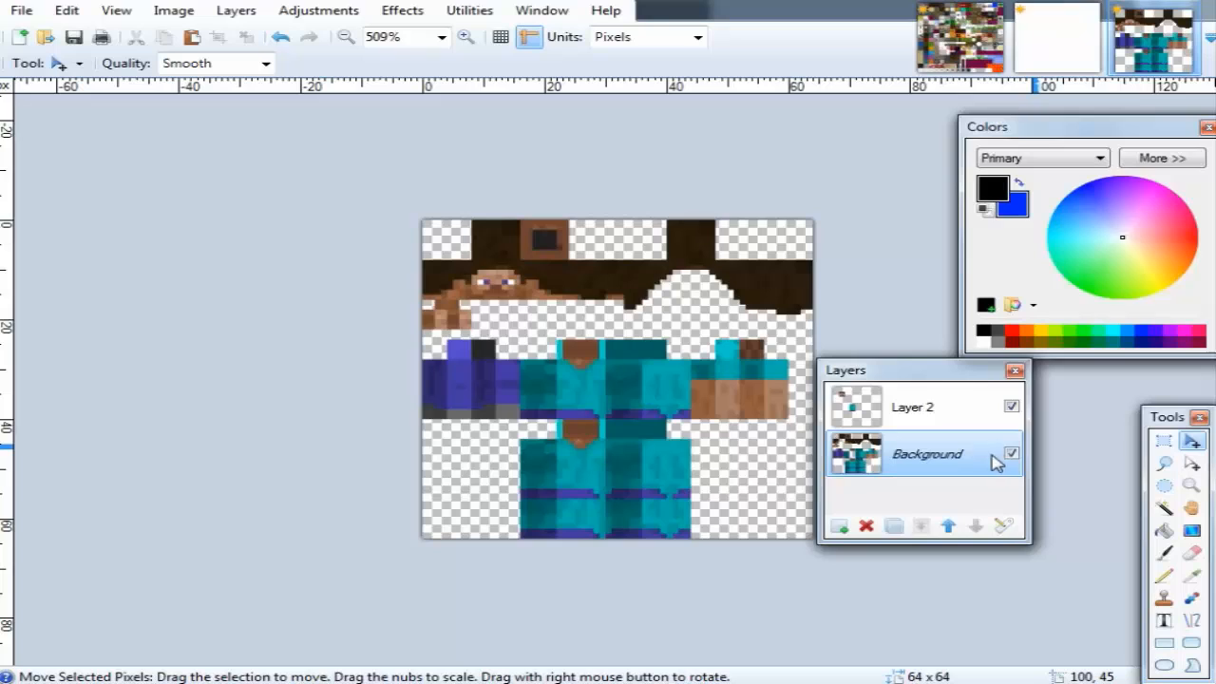
Hide Layer 2 and delete it, leaving only the Background layer.
{"action": "left_click", "coordinate": [1011, 407]}
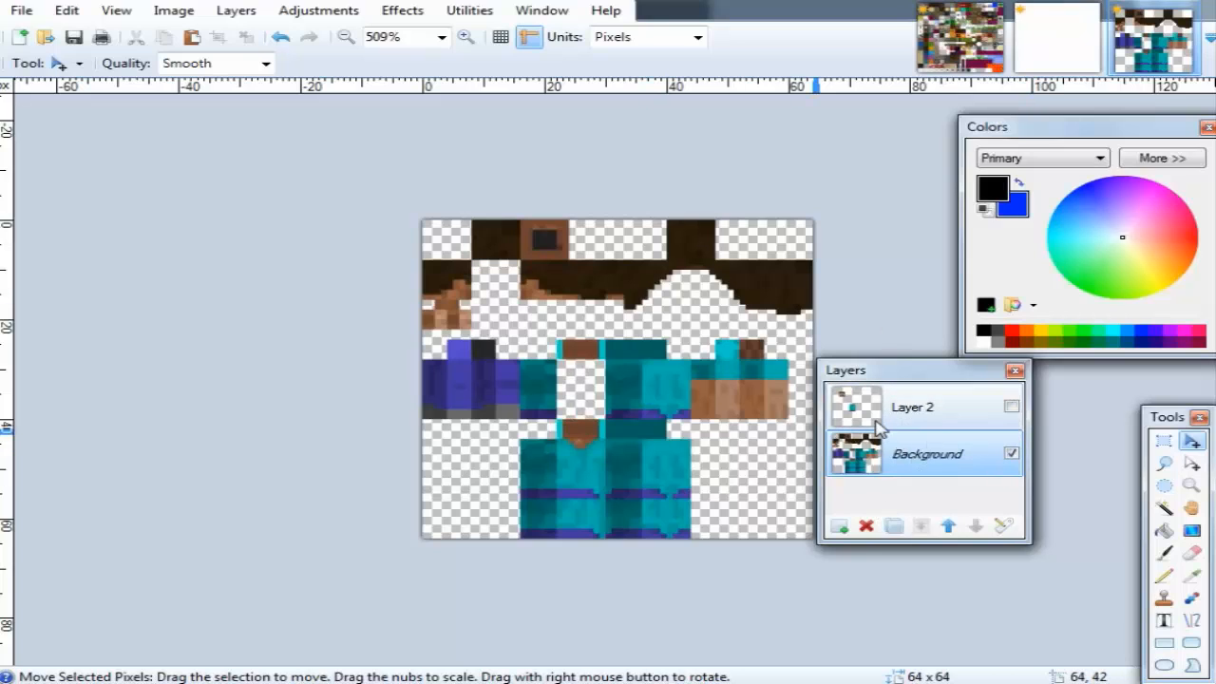
{"action": "left_click", "coordinate": [879, 418]}
{"action": "left_click", "coordinate": [865, 526]}
{"action": "scroll", "coordinate": [523, 421], "scroll_direction": "down", "scroll_amount": 3}
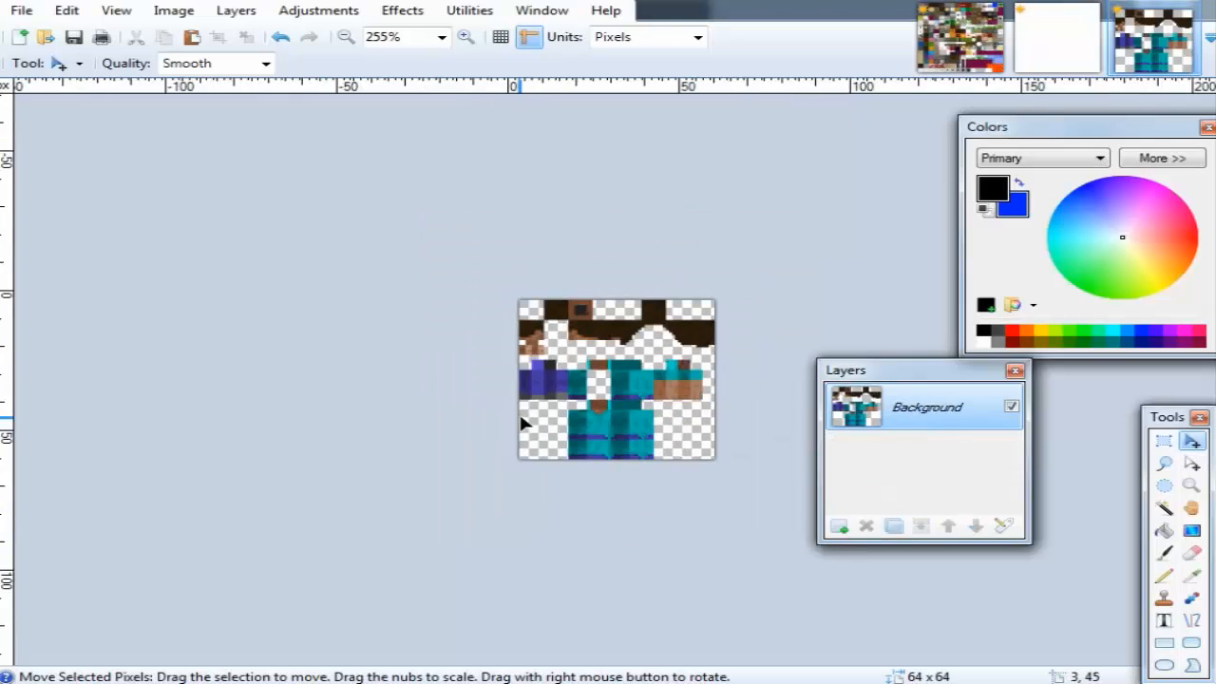
{"action": "scroll", "coordinate": [475, 421], "scroll_direction": "up", "scroll_amount": 4}
{"action": "scroll", "coordinate": [434, 421], "scroll_direction": "down", "scroll_amount": 4}
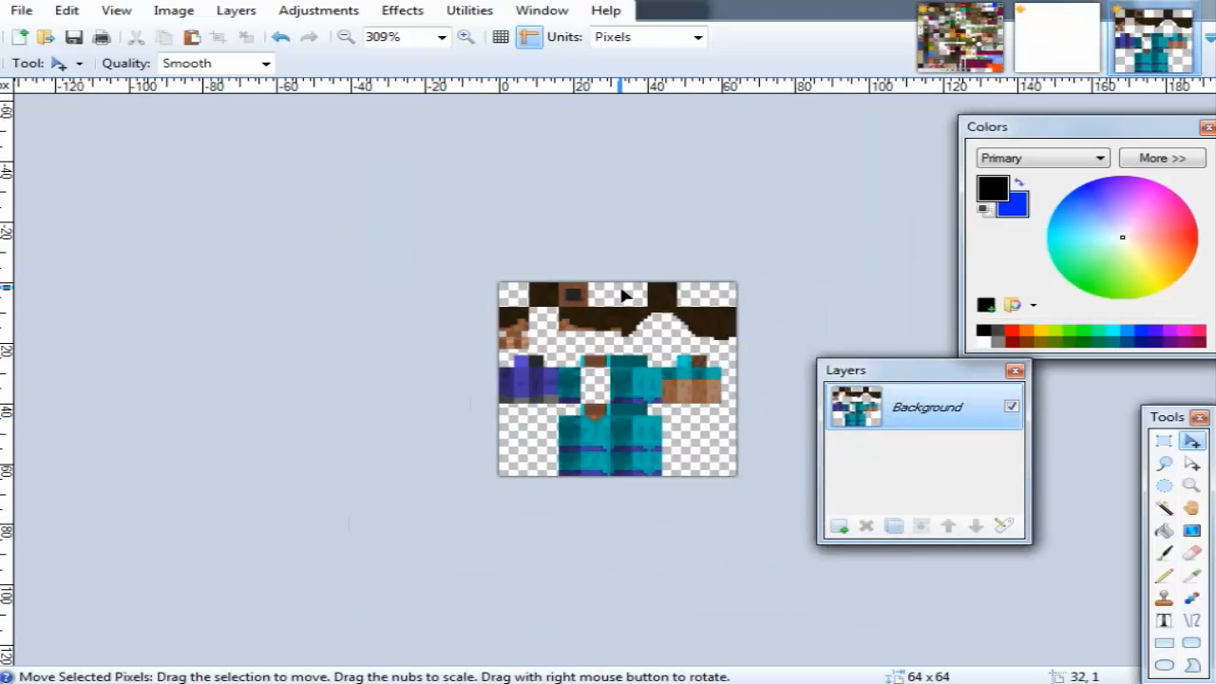
{"action": "scroll", "coordinate": [440, 281], "scroll_direction": "up", "scroll_amount": 4}
Undo the deletion and hiding of Layer 2.
{"action": "key", "text": "ctrl+z"}
{"action": "key", "text": "ctrl+z"}
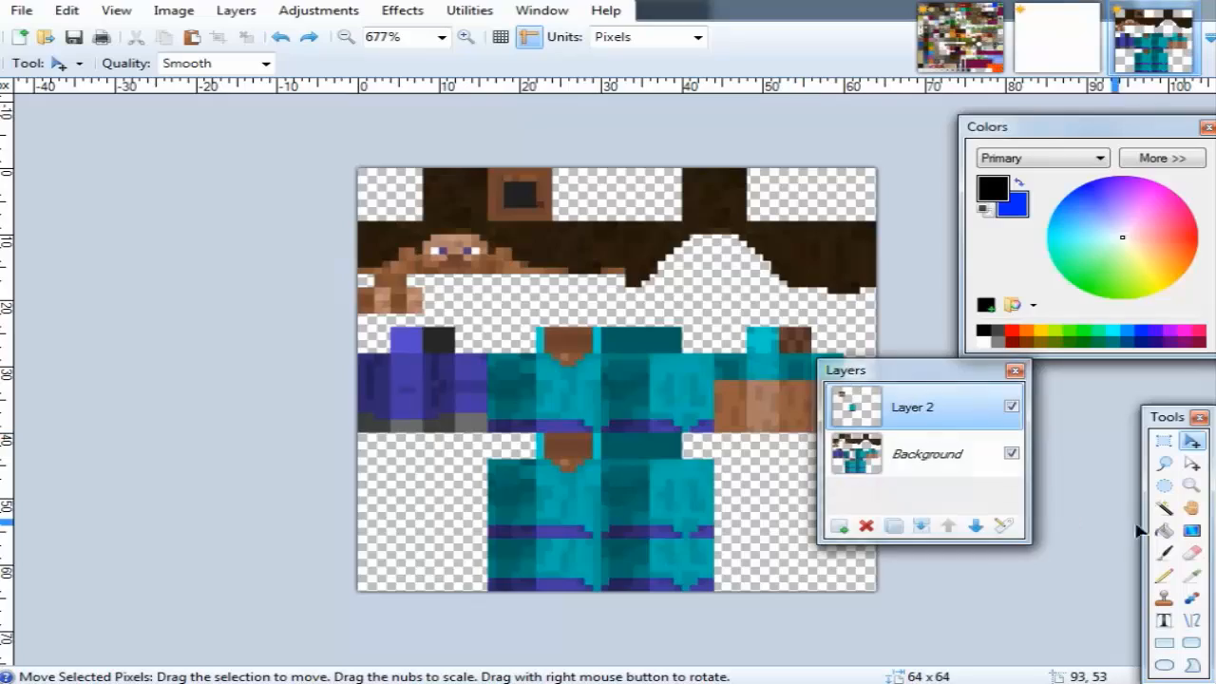
{"action": "scroll", "coordinate": [626, 377], "scroll_direction": "up", "scroll_amount": 5}
{"action": "scroll", "coordinate": [711, 363], "scroll_direction": "down", "scroll_amount": 5}
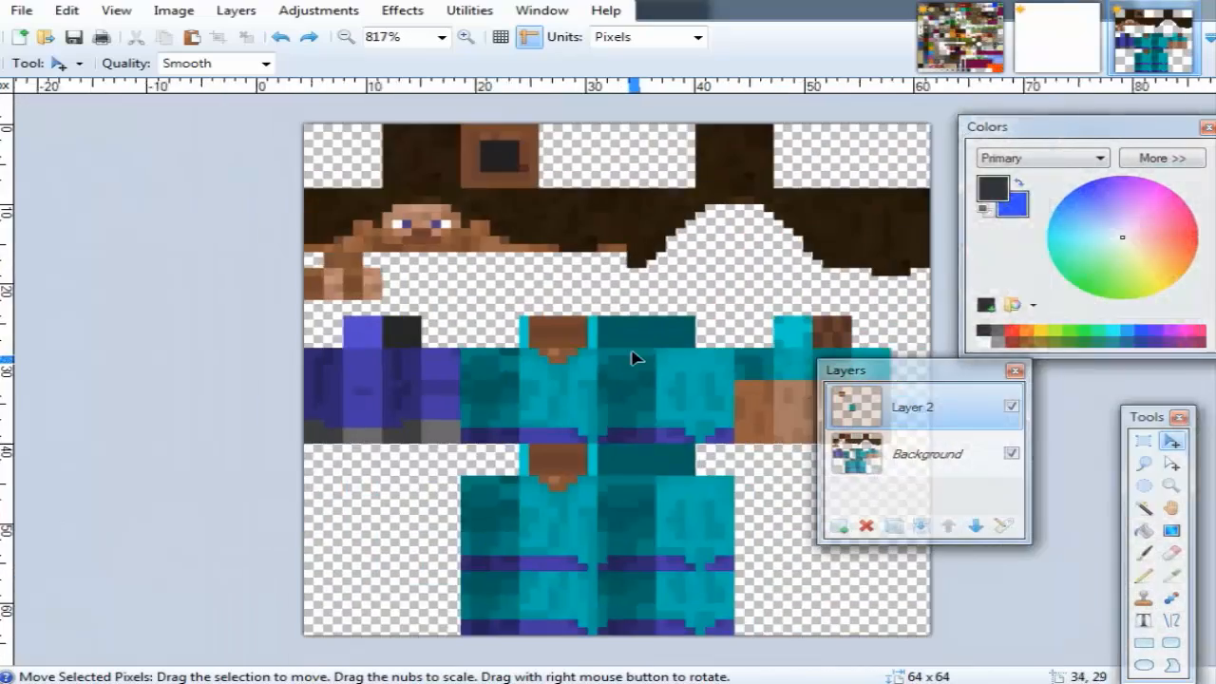
Hide Background and select the torso's teal shirt area on Layer 2 with the Magic Wand at 50% tolerance.
{"action": "scroll", "coordinate": [635, 355], "scroll_direction": "up", "scroll_amount": 1}
{"action": "scroll", "coordinate": [636, 335], "scroll_direction": "up", "scroll_amount": 3}
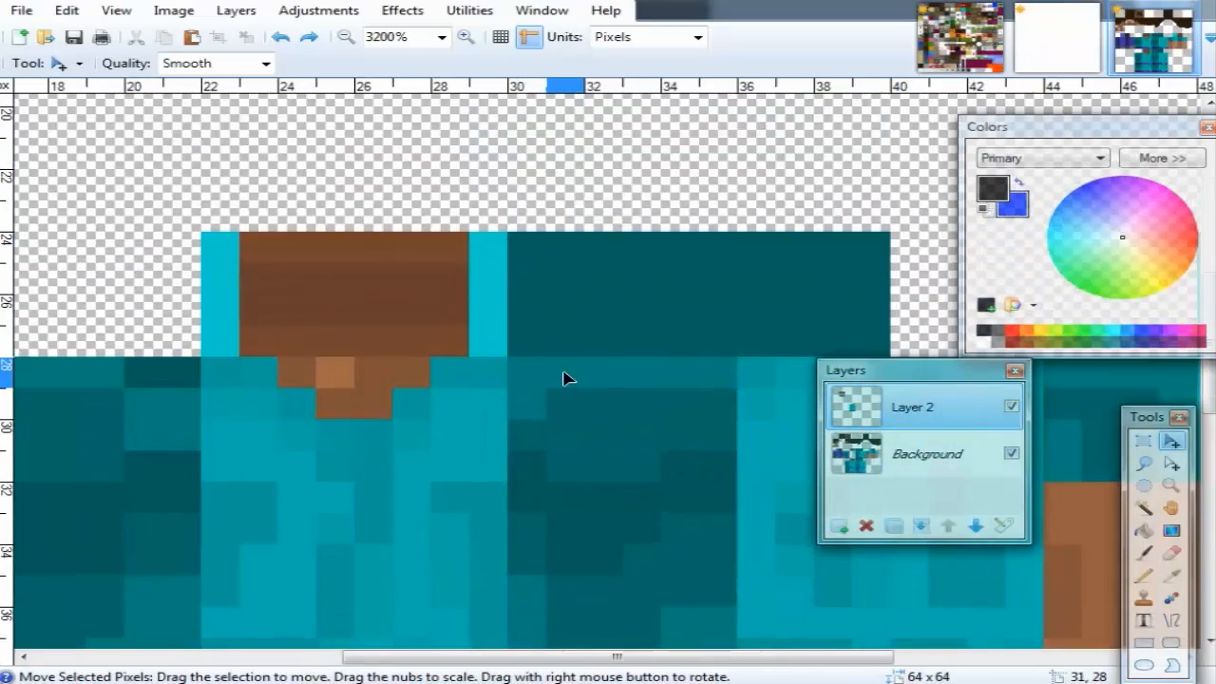
{"action": "left_click", "coordinate": [1010, 453]}
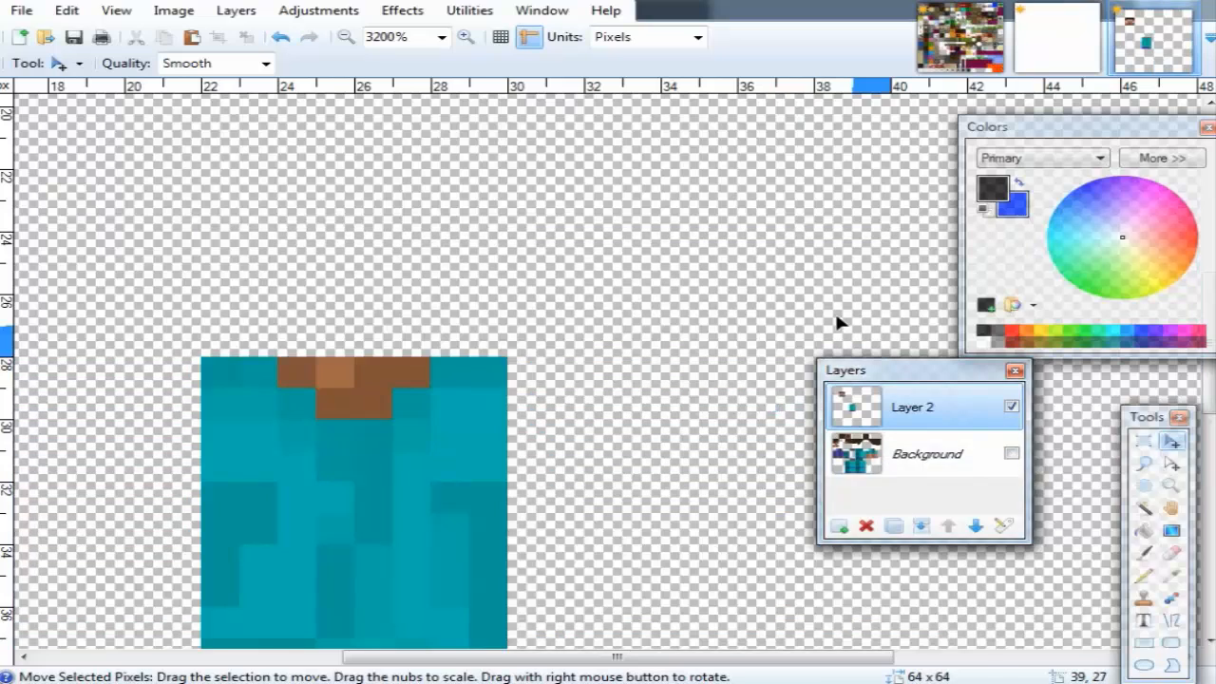
{"action": "scroll", "coordinate": [316, 328], "scroll_direction": "down", "scroll_amount": 3}
{"action": "scroll", "coordinate": [546, 336], "scroll_direction": "up", "scroll_amount": 2}
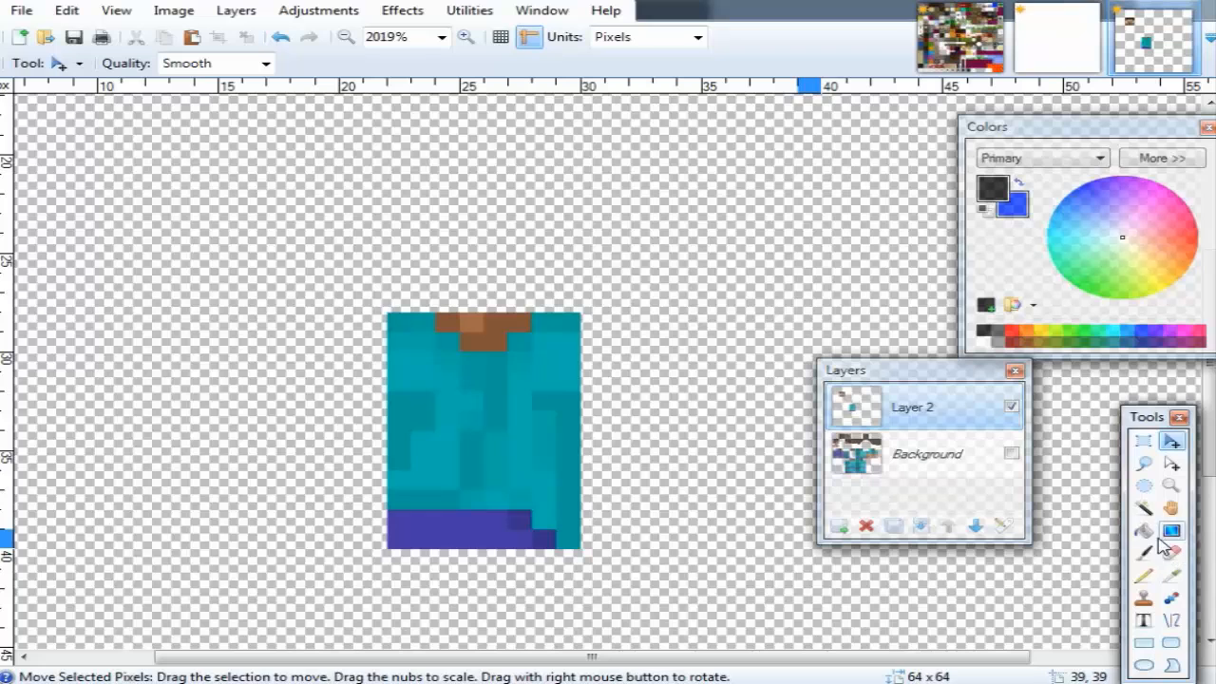
{"action": "left_click", "coordinate": [1144, 511]}
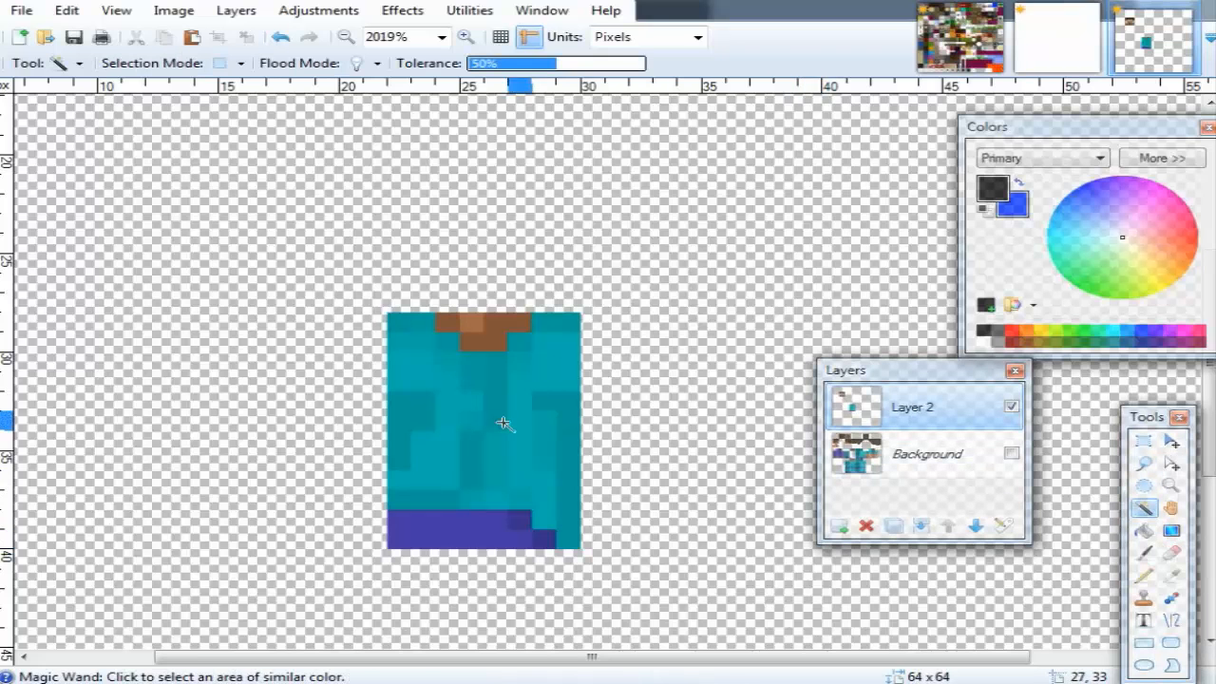
{"action": "left_click", "coordinate": [473, 424]}
{"action": "scroll", "coordinate": [432, 489], "scroll_direction": "down", "scroll_amount": 2}
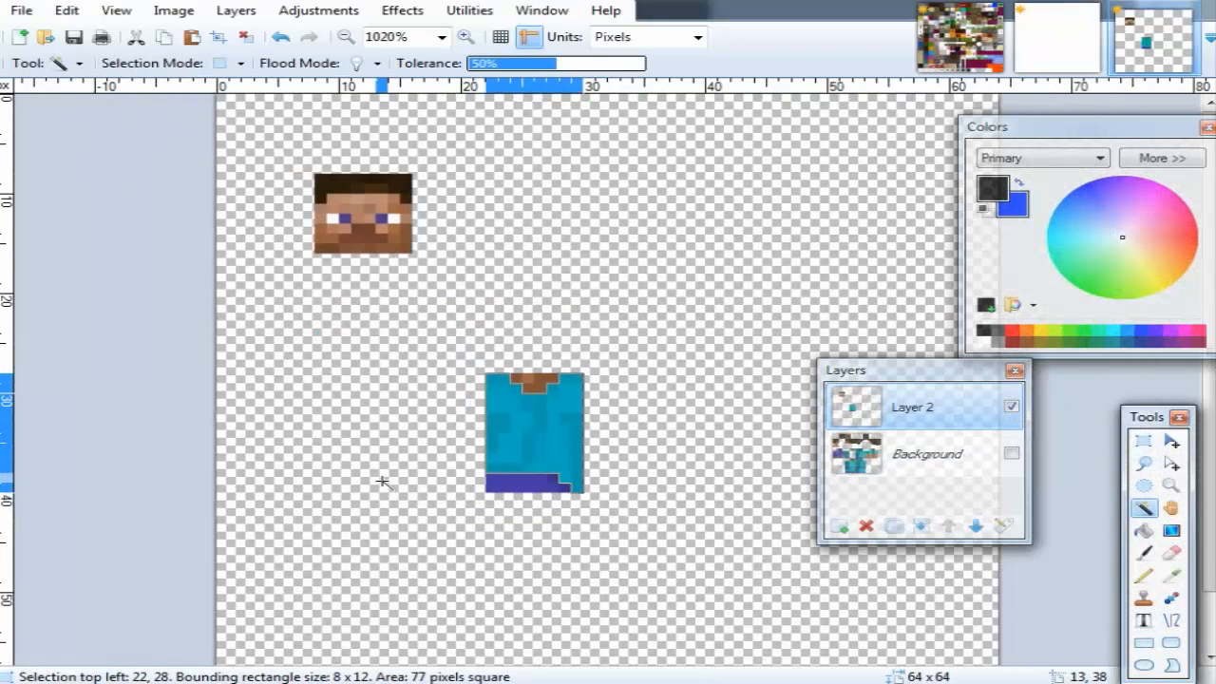
Try adding the face's left blue eye pixel to the selection at 50% and 100% tolerance, undoing each attempt.
{"action": "scroll", "coordinate": [288, 197], "scroll_direction": "up", "scroll_amount": 2}
{"action": "scroll", "coordinate": [187, 233], "scroll_direction": "up", "scroll_amount": 1}
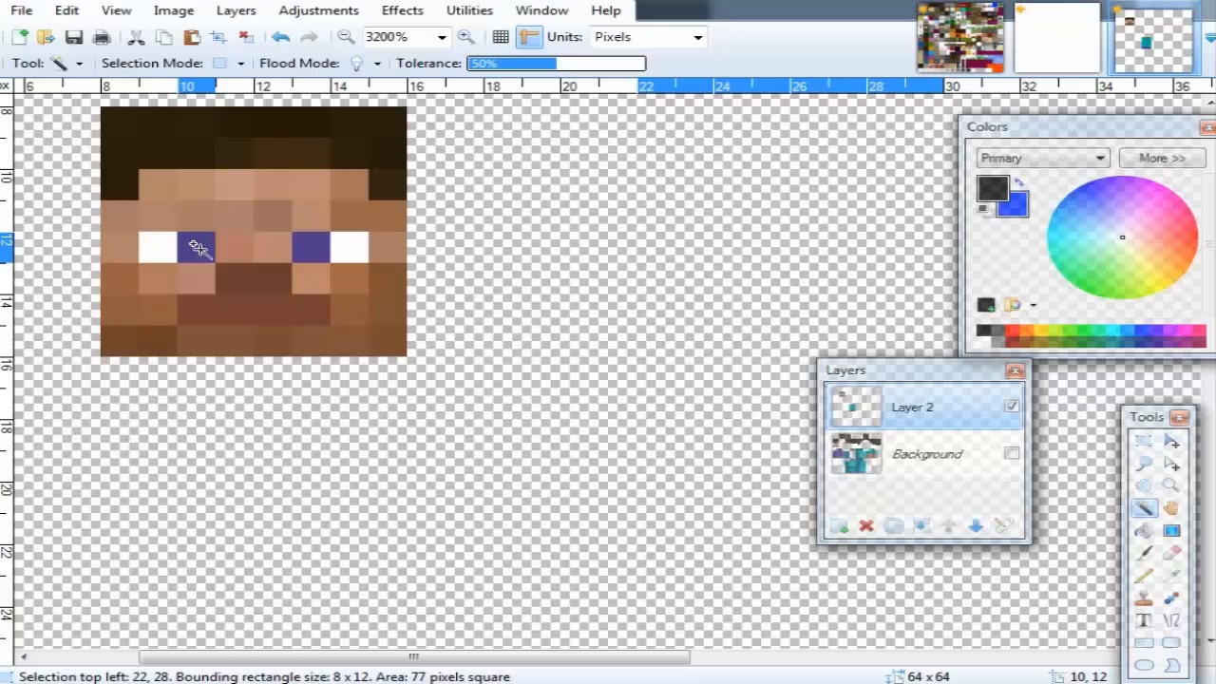
{"action": "left_click", "coordinate": [196, 247]}
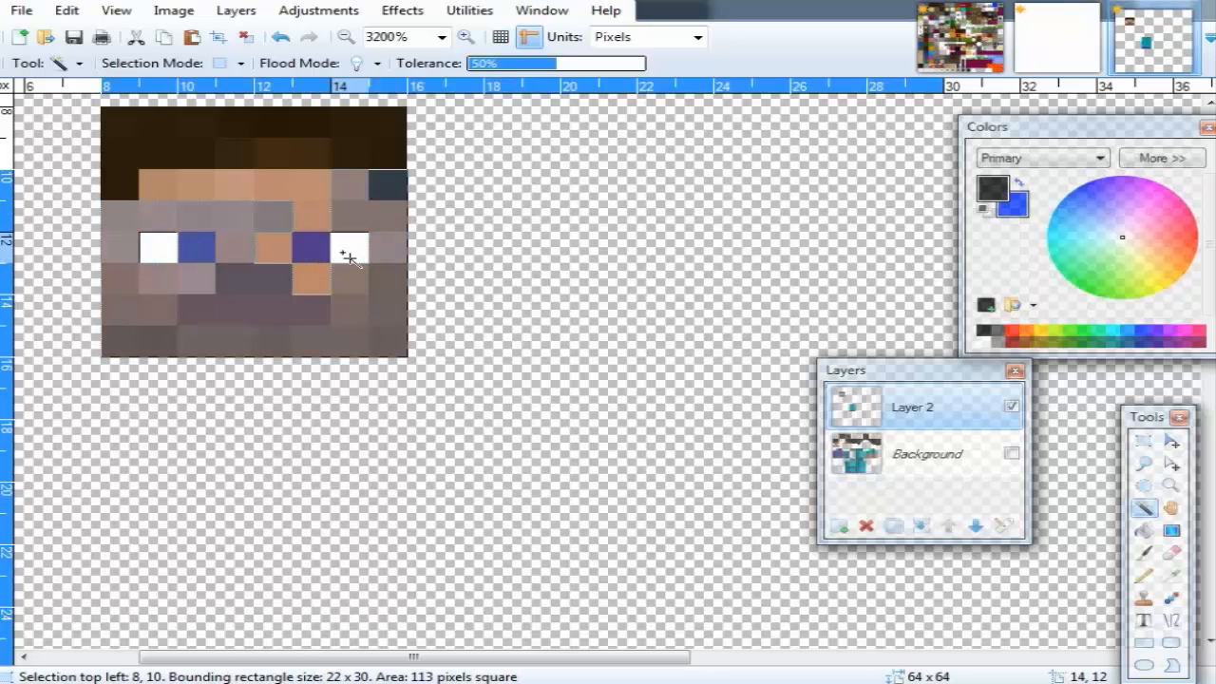
{"action": "key", "text": "ctrl+z"}
{"action": "left_click_drag", "start_coordinate": [553, 73], "coordinate": [648, 64]}
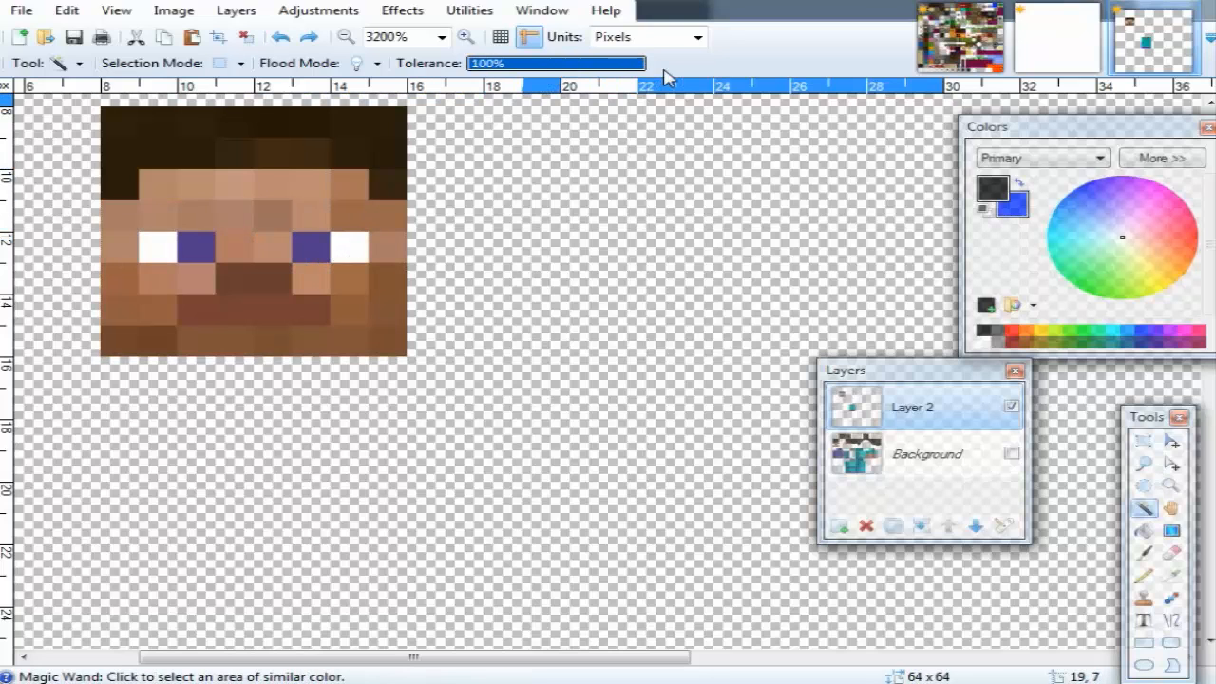
{"action": "left_click", "coordinate": [195, 248]}
{"action": "key", "text": "ctrl+z"}
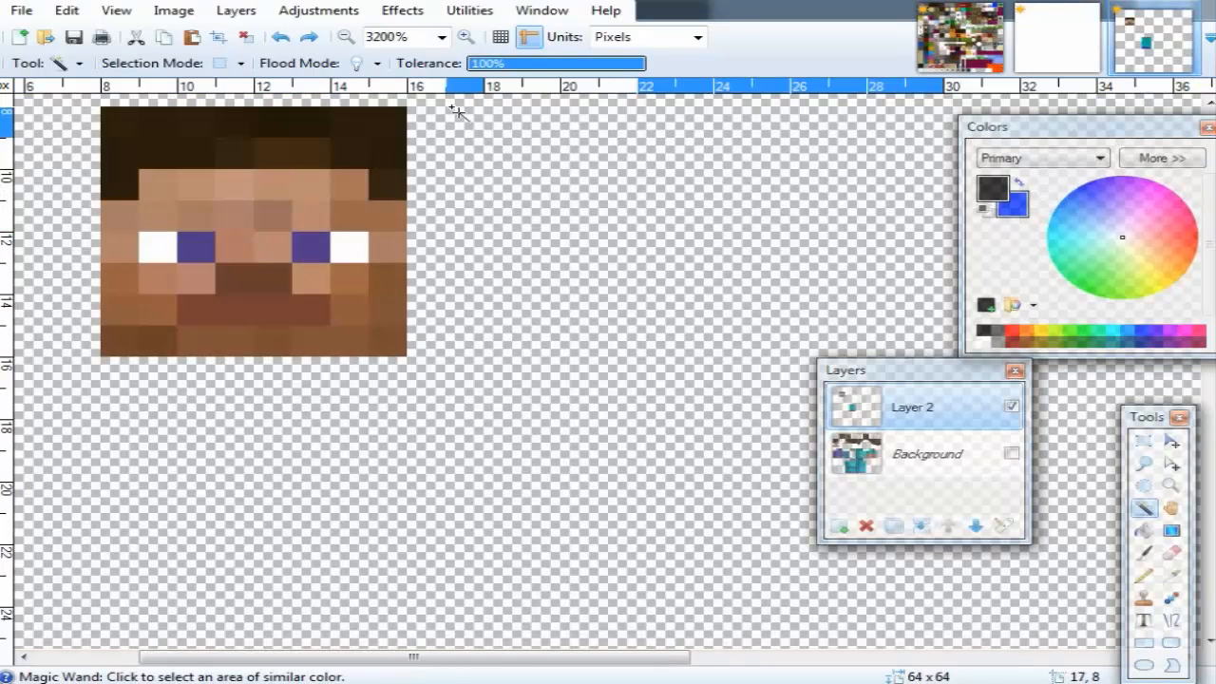
Lower the Magic Wand tolerance to 7% and add both blue eye pixels of the face to the shirt selection.
{"action": "left_click_drag", "start_coordinate": [546, 62], "coordinate": [480, 63]}
{"action": "left_click", "coordinate": [216, 250], "text": "ctrl"}
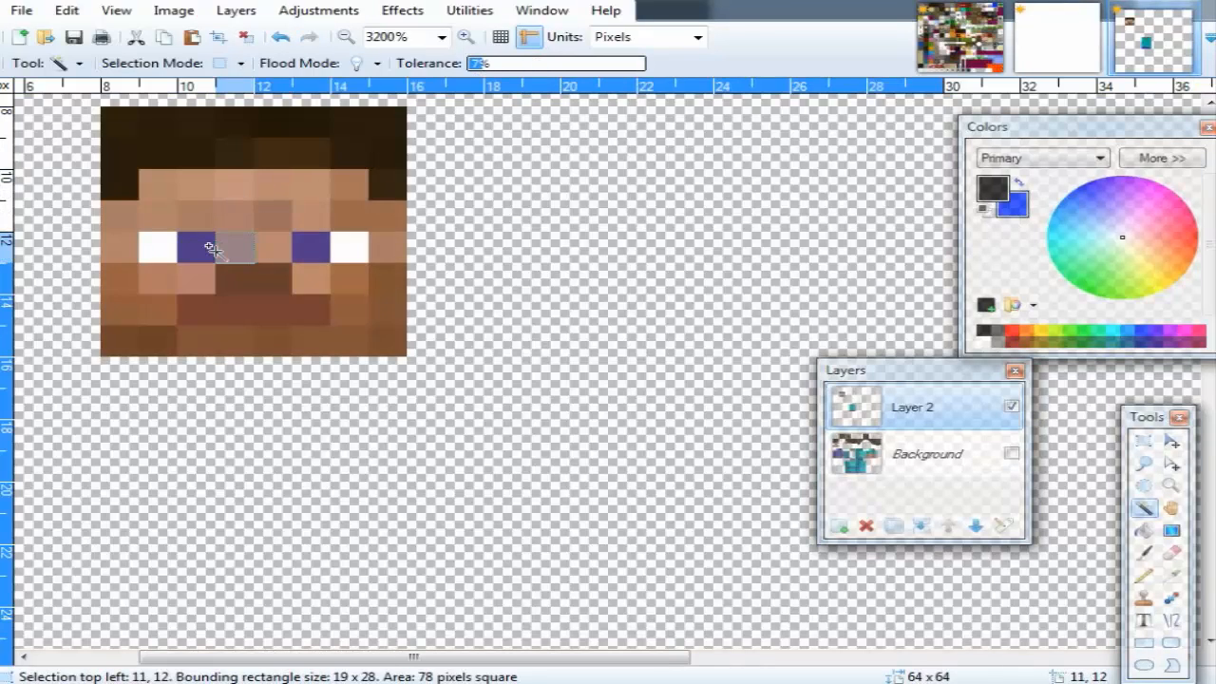
{"action": "key", "text": "ctrl+z"}
{"action": "left_click", "coordinate": [201, 249], "text": "ctrl"}
{"action": "left_click", "coordinate": [323, 249], "text": "ctrl"}
{"action": "scroll", "coordinate": [363, 301], "scroll_direction": "down", "scroll_amount": 6}
{"action": "scroll", "coordinate": [542, 320], "scroll_direction": "down", "scroll_amount": 4}
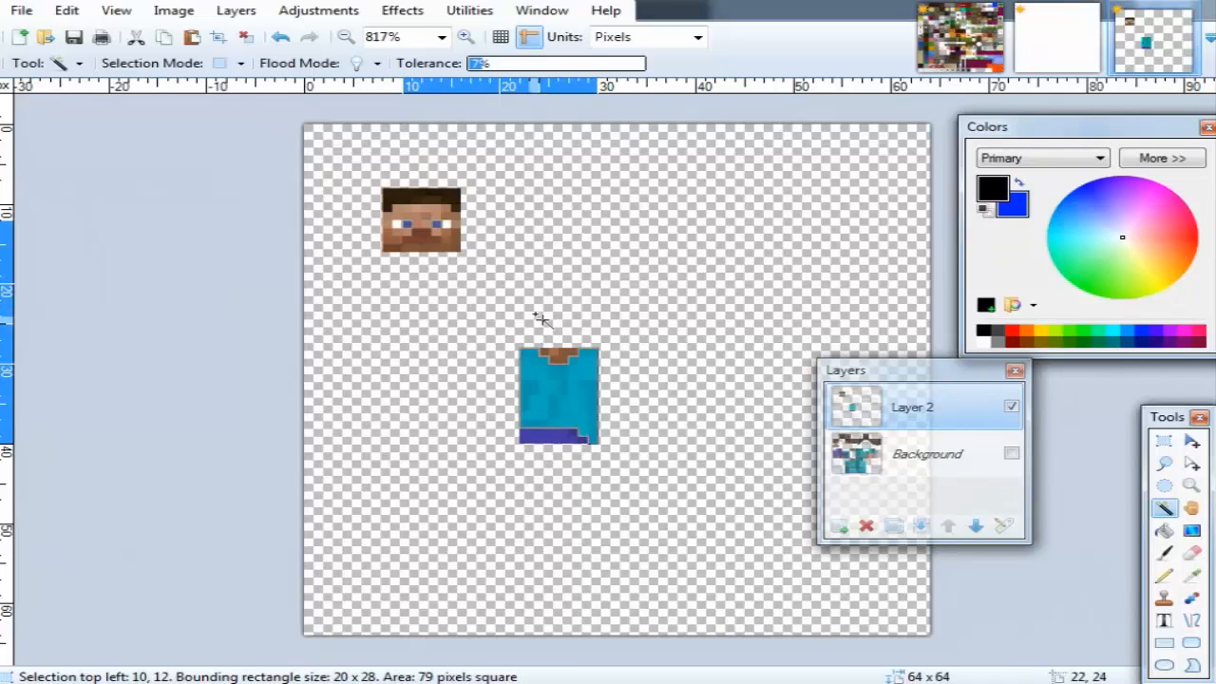
{"action": "scroll", "coordinate": [275, 183], "scroll_direction": "up", "scroll_amount": 4}
{"action": "scroll", "coordinate": [275, 182], "scroll_direction": "up", "scroll_amount": 4}
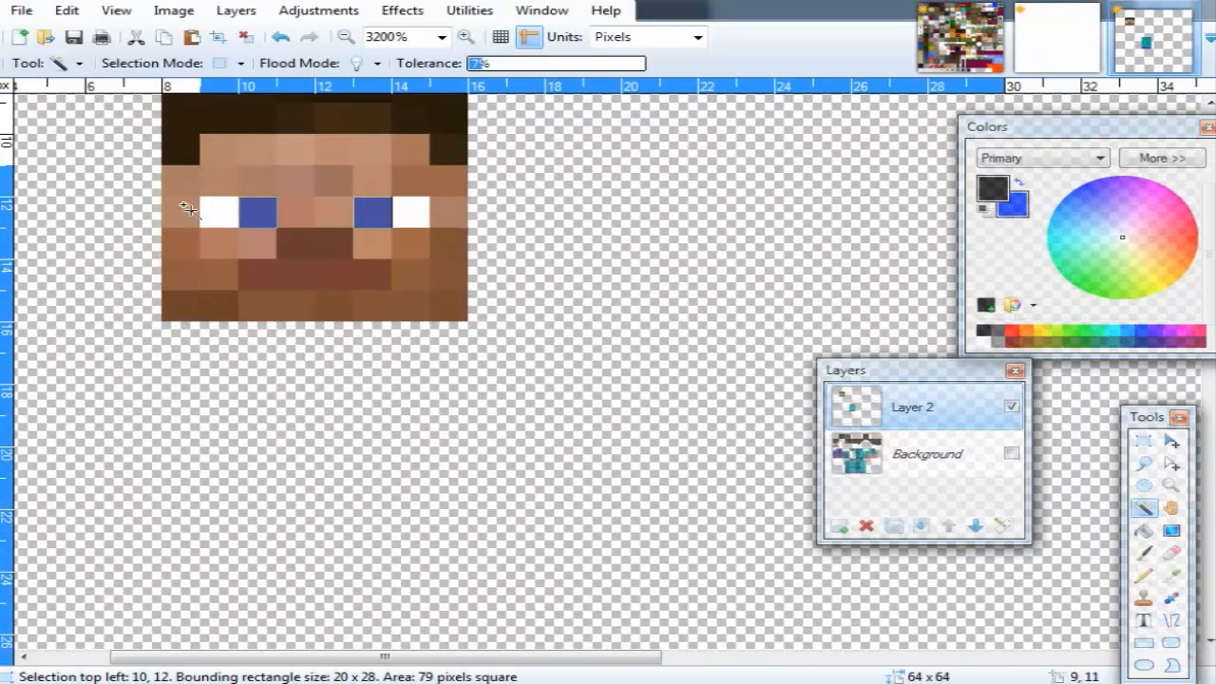
{"action": "scroll", "coordinate": [237, 256], "scroll_direction": "down", "scroll_amount": 5}
{"action": "scroll", "coordinate": [377, 314], "scroll_direction": "down", "scroll_amount": 2}
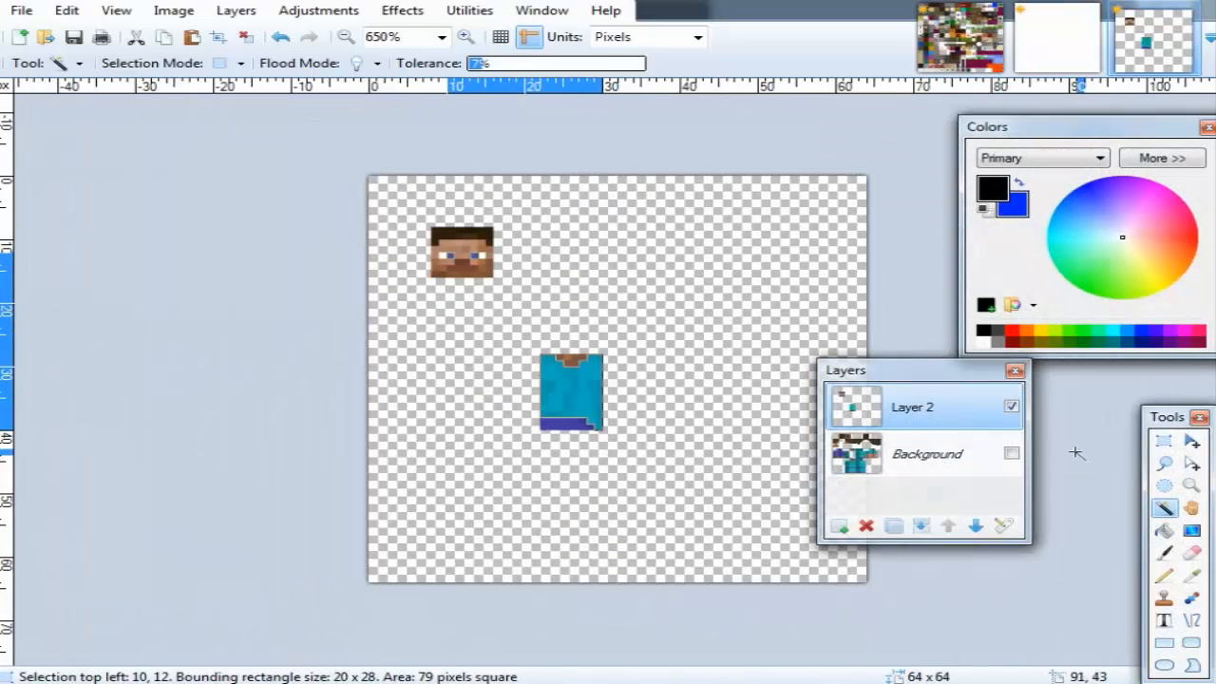
Delete the selected shirt and eye pixels, and undo the deletion.
{"action": "key", "text": "Delete"}
{"action": "scroll", "coordinate": [486, 281], "scroll_direction": "up", "scroll_amount": 4}
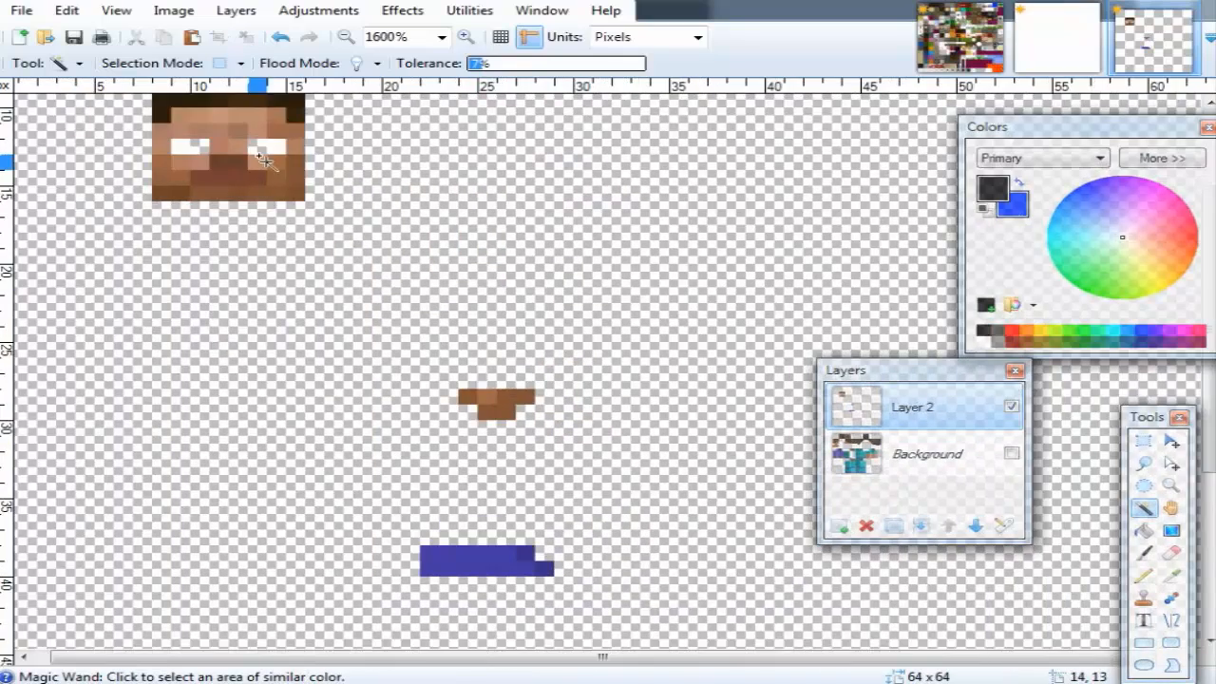
{"action": "scroll", "coordinate": [207, 399], "scroll_direction": "down", "scroll_amount": 4}
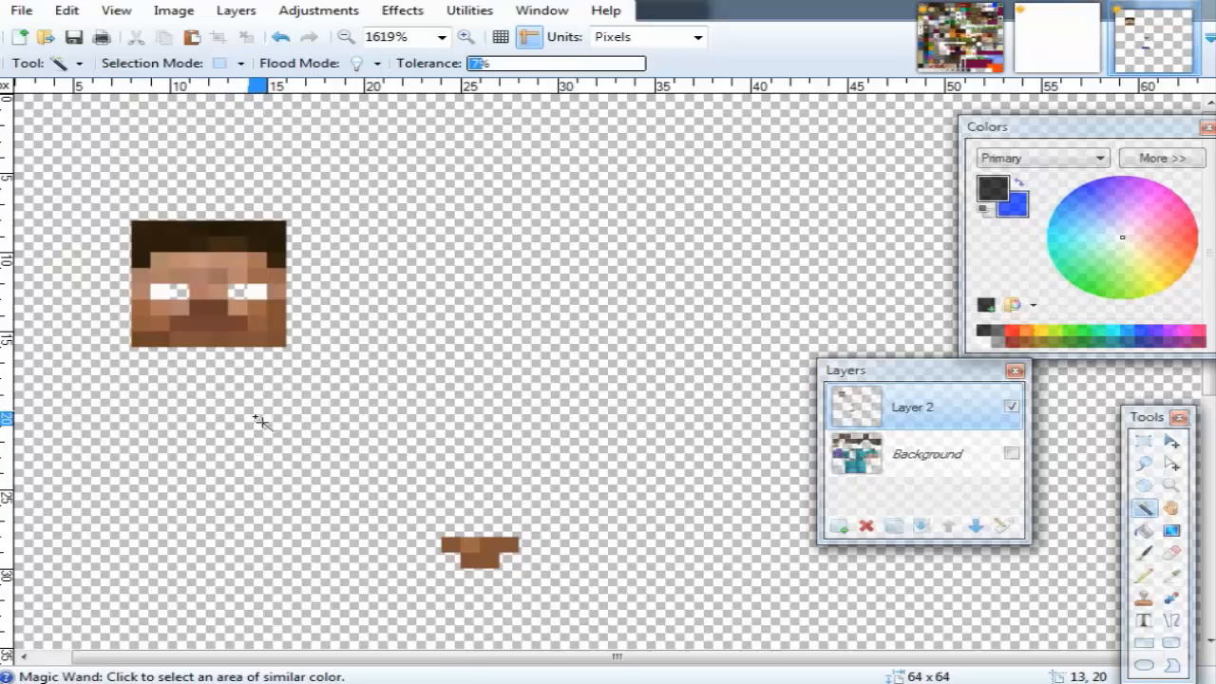
{"action": "key", "text": "ctrl+z"}
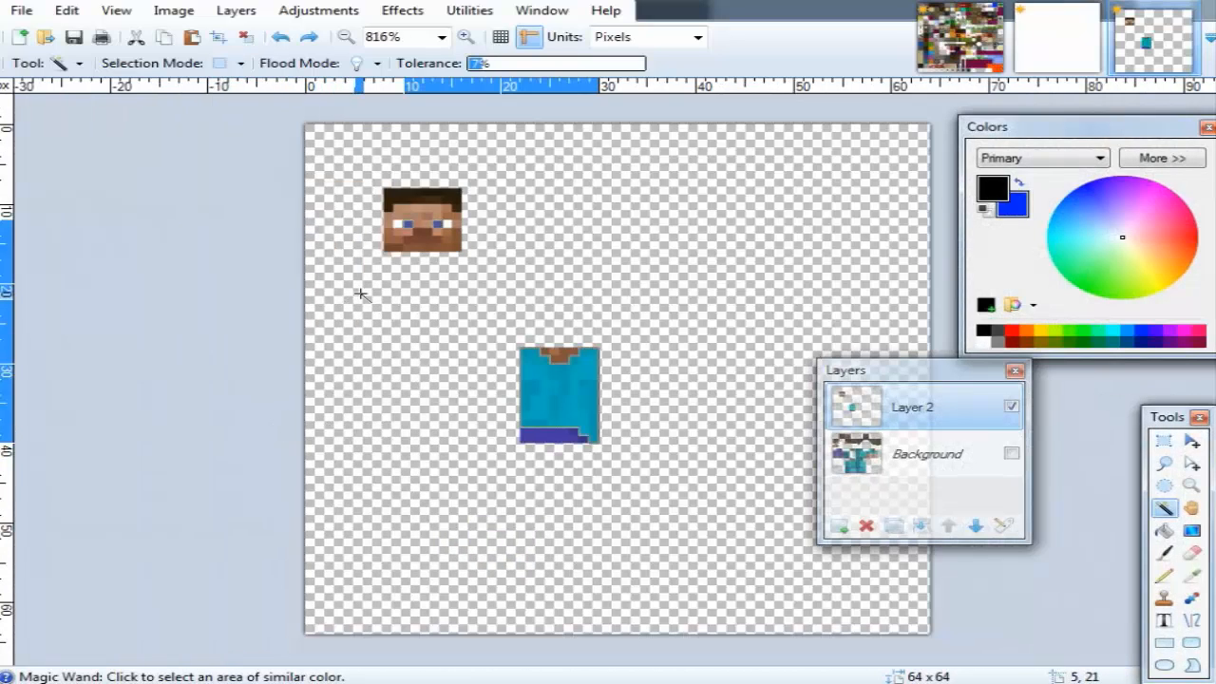
Clear the selection and set the Magic Wand tolerance back to 50%.
{"action": "left_click", "coordinate": [702, 258]}
{"action": "key", "text": "ctrl+z"}
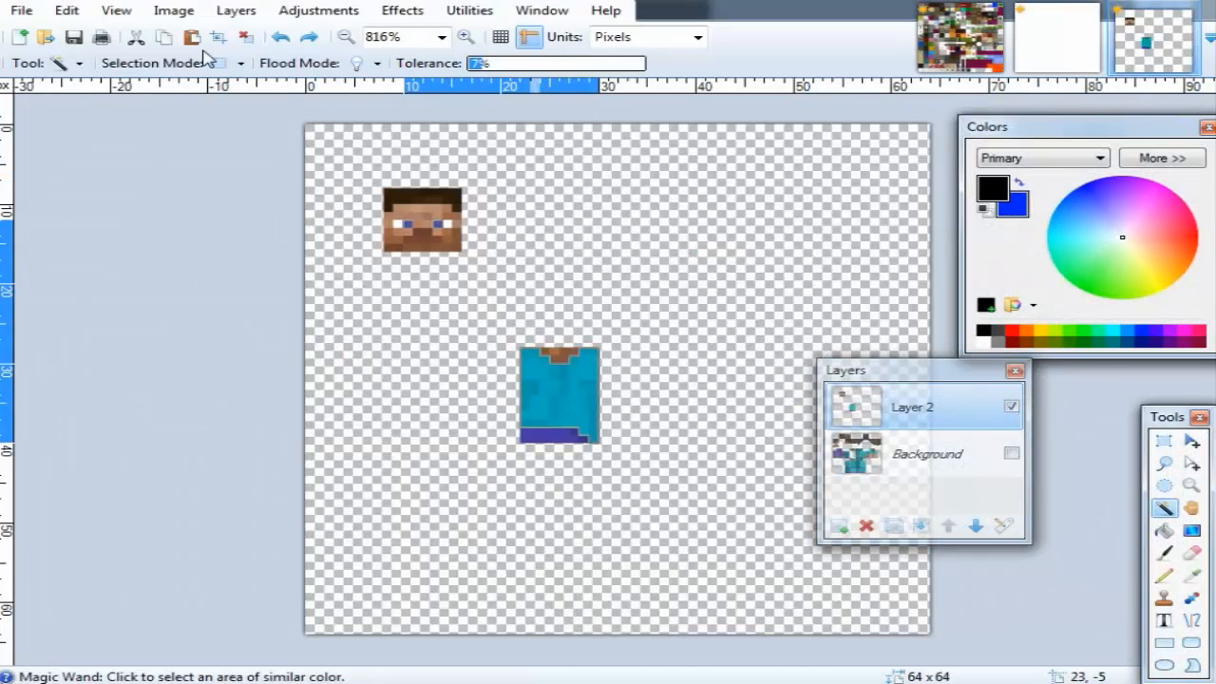
{"action": "left_click", "coordinate": [245, 36]}
{"action": "left_click_drag", "start_coordinate": [503, 63], "coordinate": [570, 66]}
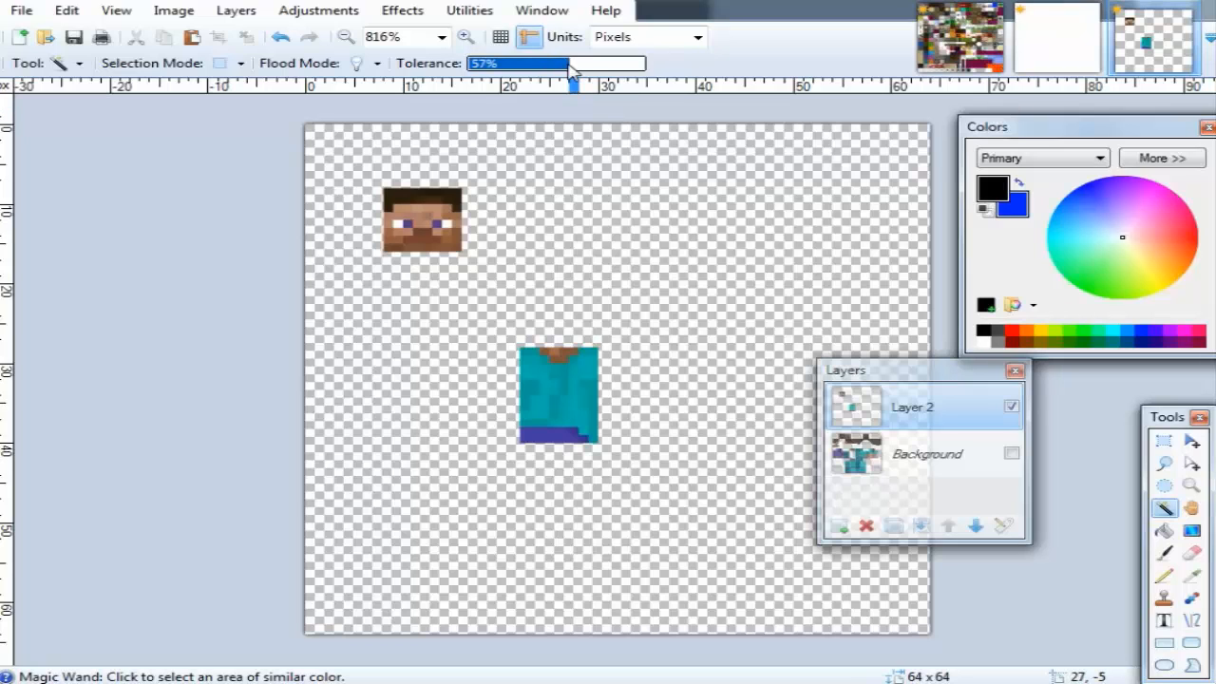
{"action": "scroll", "coordinate": [882, 253], "scroll_direction": "down", "scroll_amount": 3}
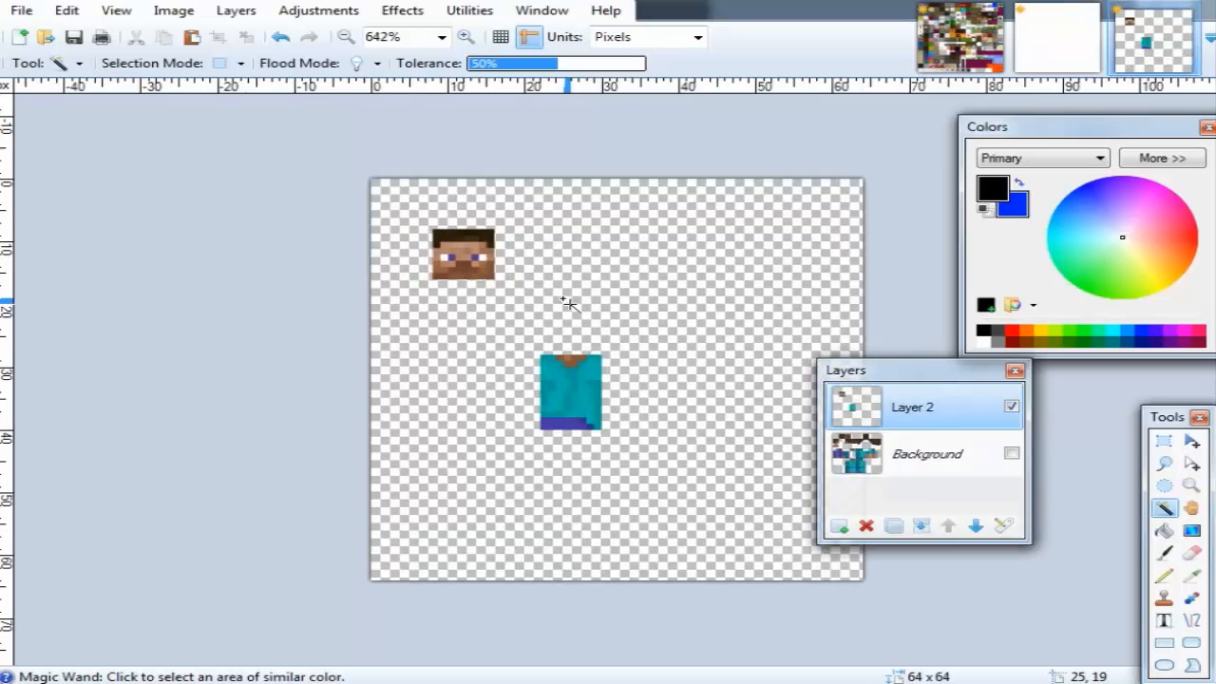
{"action": "scroll", "coordinate": [567, 304], "scroll_direction": "up", "scroll_amount": 2}
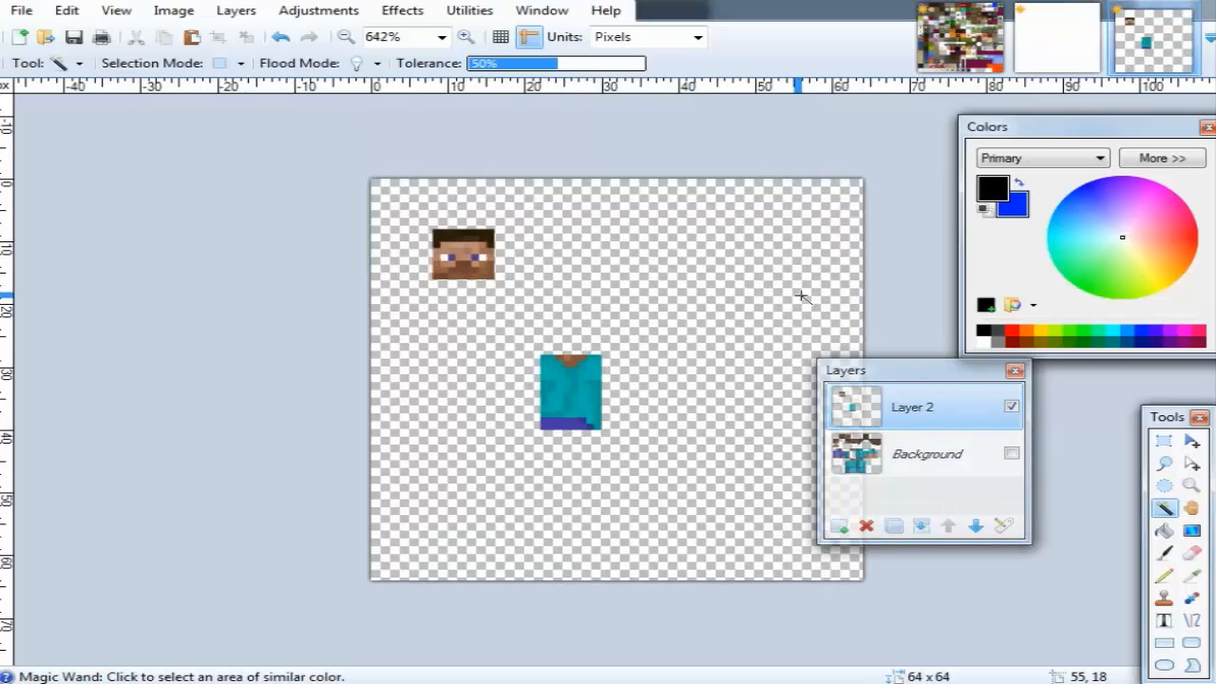
Close the Tools and Layers windows and move the Colors window lower beside the canvas.
{"action": "left_click", "coordinate": [1199, 417]}
{"action": "left_click", "coordinate": [1016, 369]}
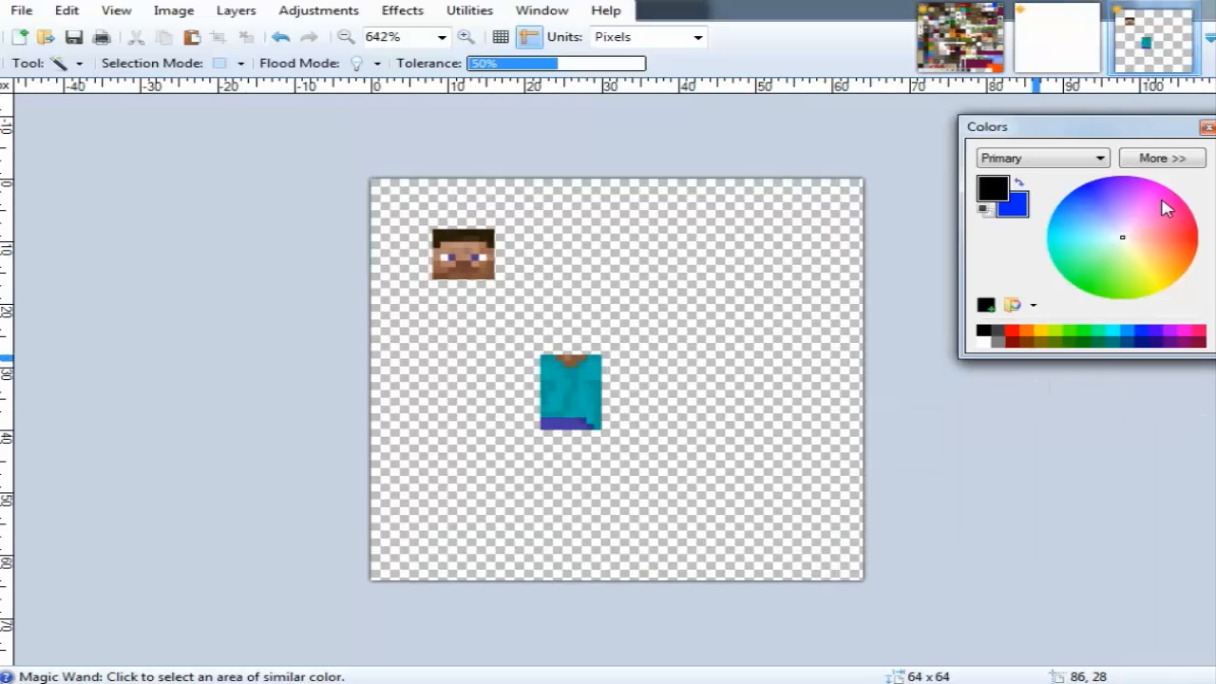
{"action": "left_click_drag", "start_coordinate": [1145, 126], "coordinate": [1133, 227]}
{"action": "mouse_move", "coordinate": [1125, 275]}
{"action": "left_mouse_down"}
{"action": "mouse_move", "coordinate": [1115, 323]}
{"action": "mouse_move", "coordinate": [1104, 304]}
{"action": "mouse_move", "coordinate": [1127, 275]}
{"action": "left_mouse_up"}
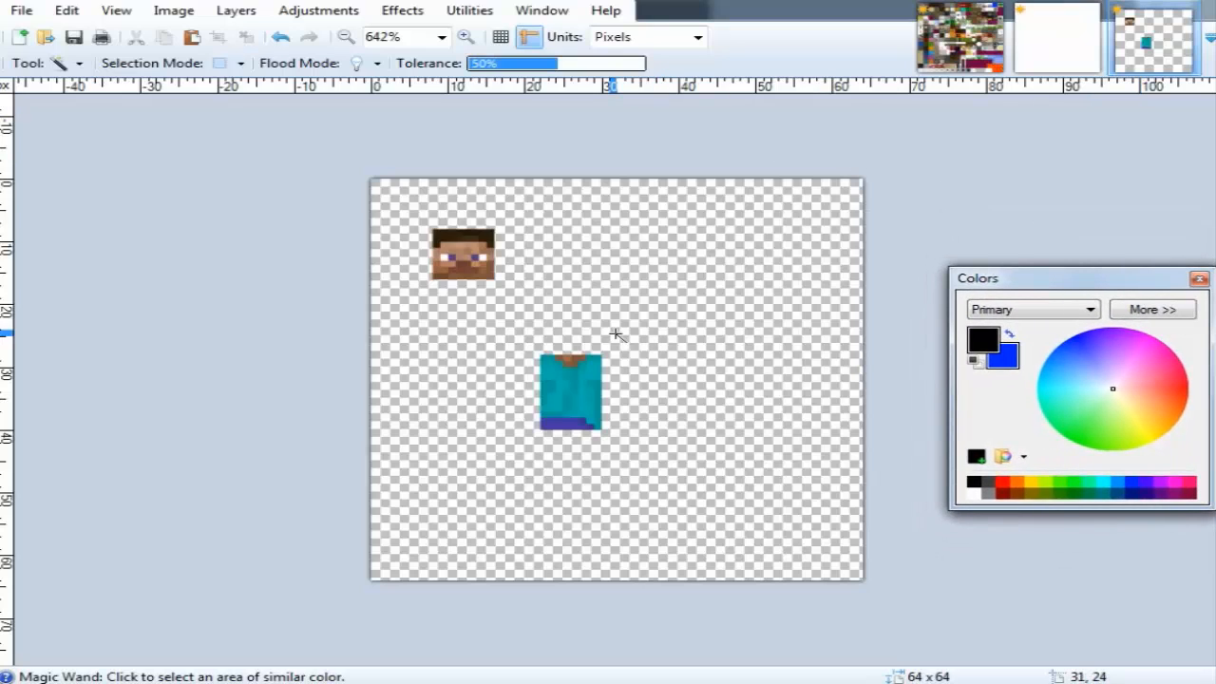
Draw a black Pencil stroke across the empty area beside the face and undo it.
{"action": "key", "text": "p"}
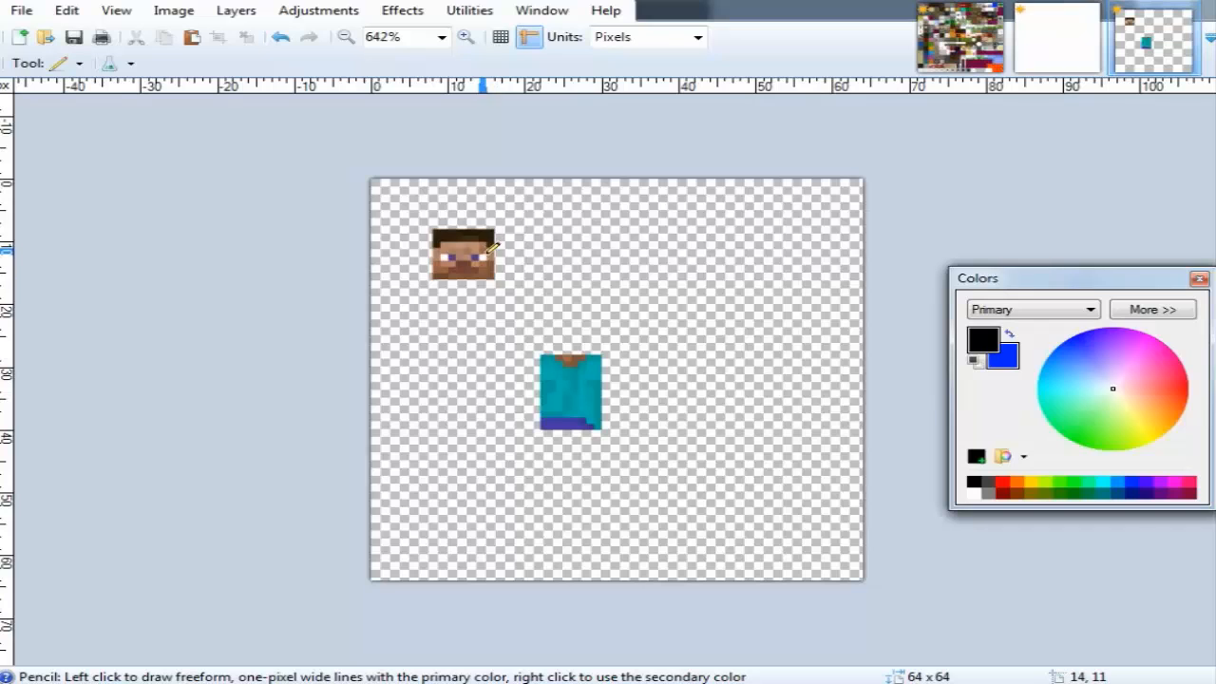
{"action": "mouse_move", "coordinate": [586, 268]}
{"action": "left_mouse_down"}
{"action": "mouse_move", "coordinate": [597, 324]}
{"action": "mouse_move", "coordinate": [627, 295]}
{"action": "mouse_move", "coordinate": [823, 350]}
{"action": "mouse_move", "coordinate": [703, 314]}
{"action": "left_mouse_up"}
{"action": "key", "text": "b"}
{"action": "key", "text": "ctrl+z"}
{"action": "key", "text": "ctrl+z"}
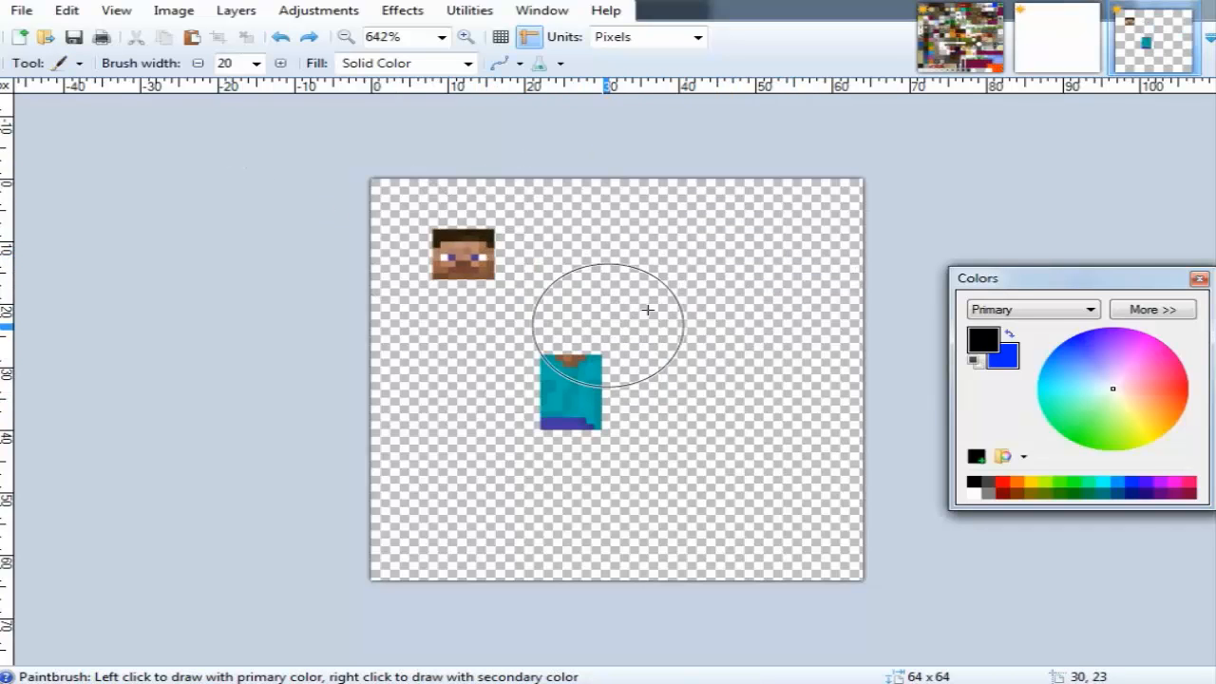
Paint the whole canvas black with the Paintbrush at width 20, try a secondary-color blue Paint Bucket fill and undo it.
{"action": "mouse_move", "coordinate": [604, 316]}
{"action": "left_mouse_down"}
{"action": "mouse_move", "coordinate": [557, 184]}
{"action": "mouse_move", "coordinate": [504, 446]}
{"action": "mouse_move", "coordinate": [640, 443]}
{"action": "mouse_move", "coordinate": [636, 222]}
{"action": "mouse_move", "coordinate": [493, 498]}
{"action": "mouse_move", "coordinate": [359, 465]}
{"action": "left_mouse_up"}
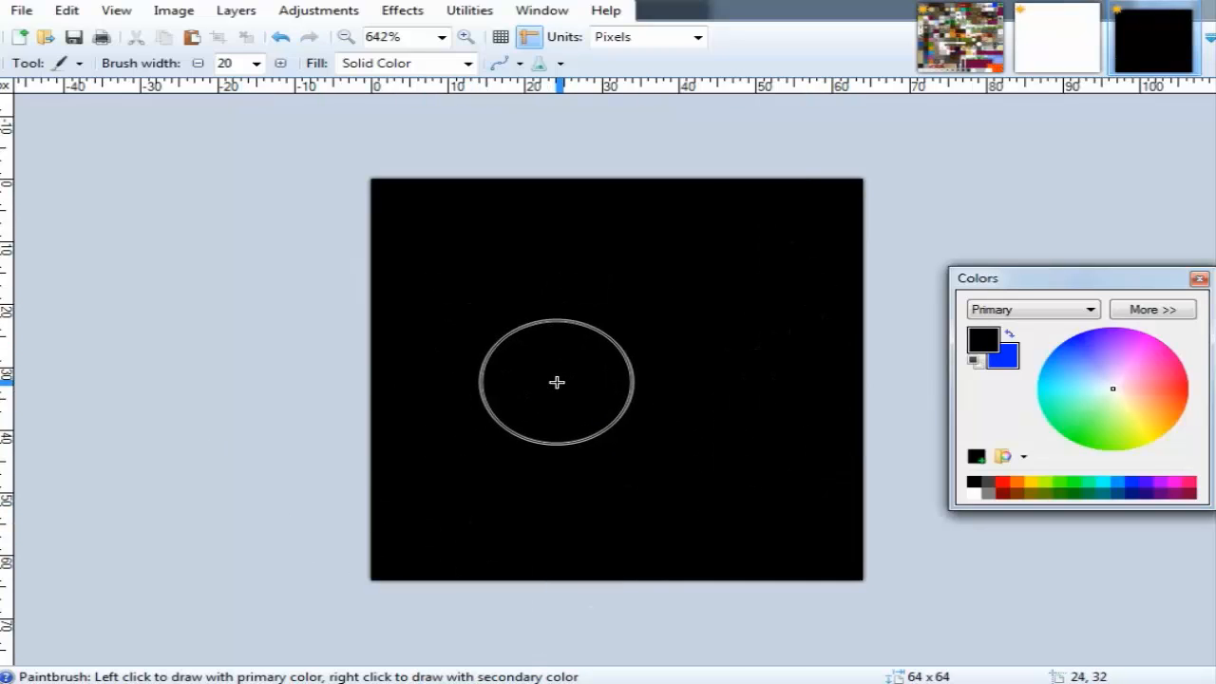
{"action": "key", "text": "f"}
{"action": "right_click", "coordinate": [561, 378]}
{"action": "key", "text": "ctrl+z"}
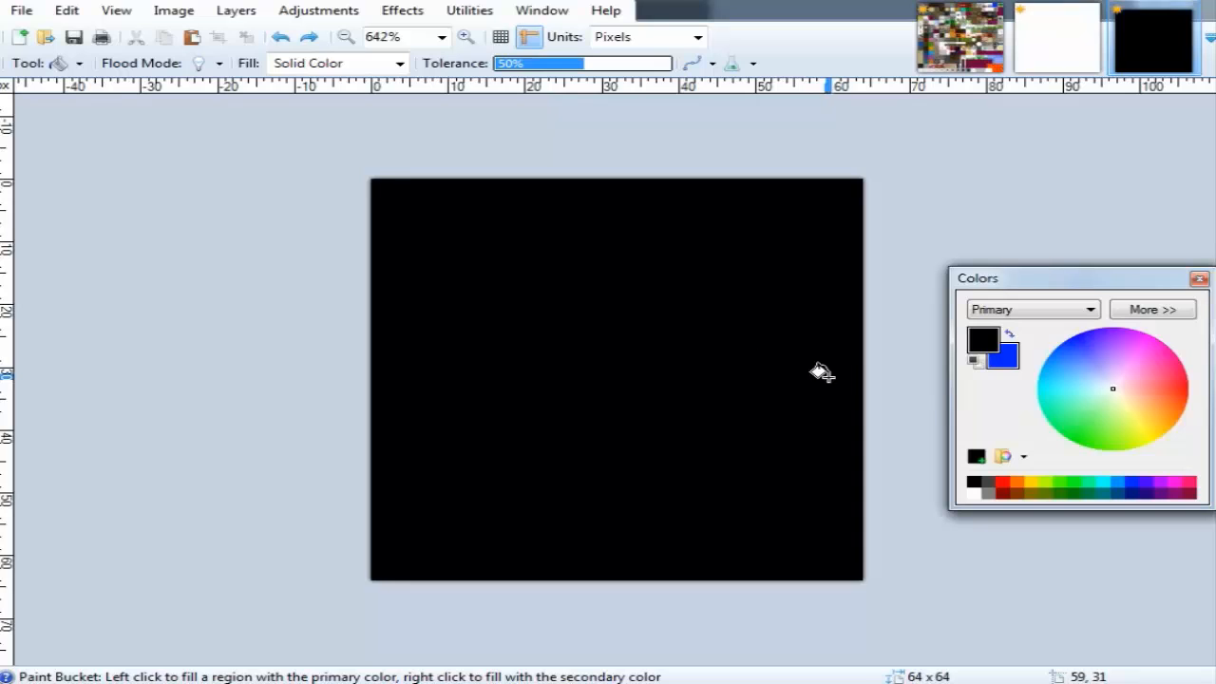
{"action": "key", "text": "b"}
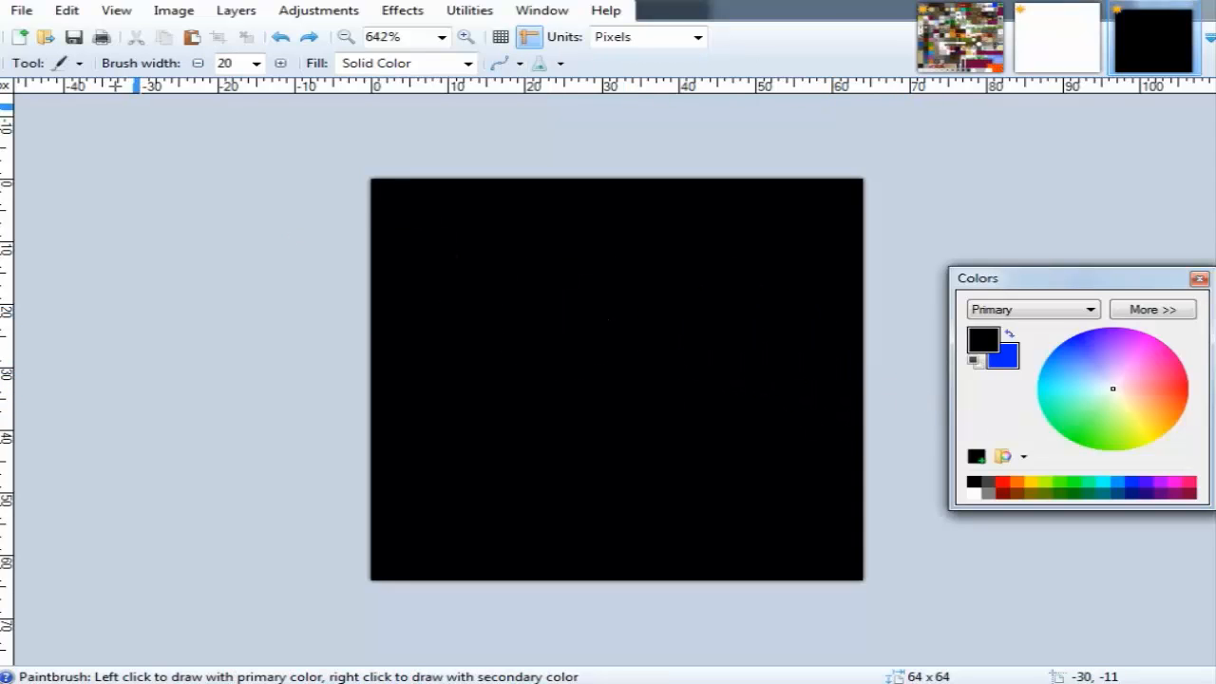
Fill the whole canvas with the secondary blue using the Paint Bucket.
{"action": "left_click", "coordinate": [80, 63]}
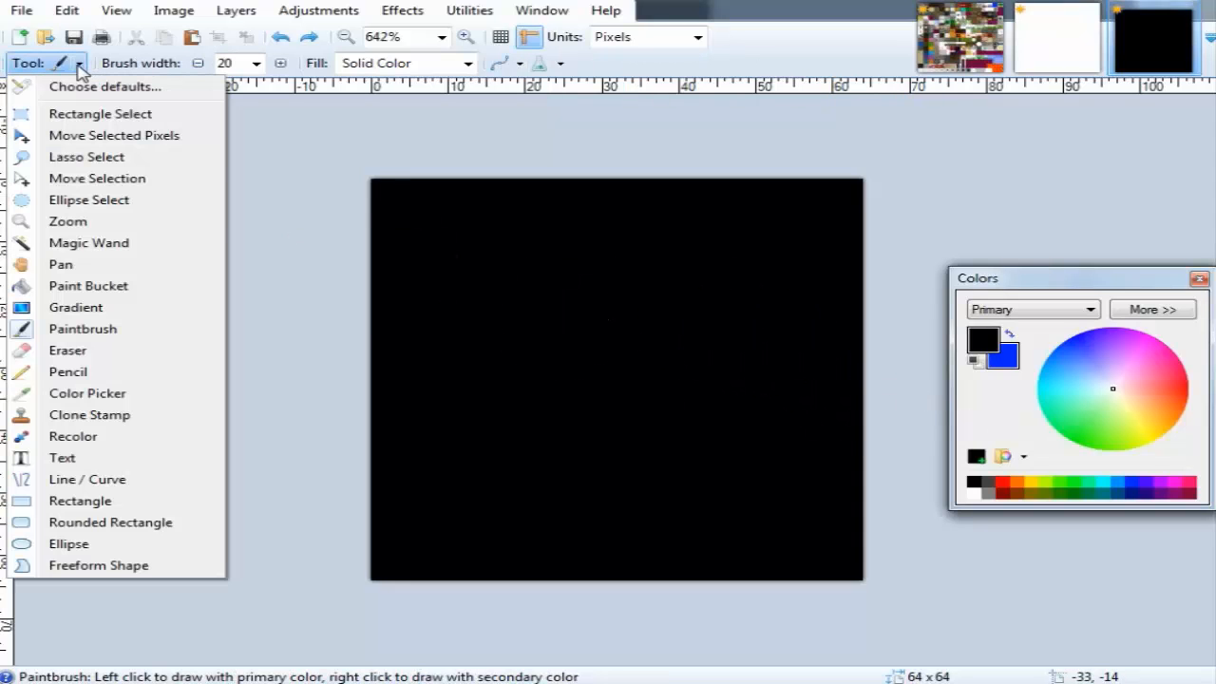
{"action": "left_click", "coordinate": [133, 287]}
{"action": "right_click", "coordinate": [671, 306]}
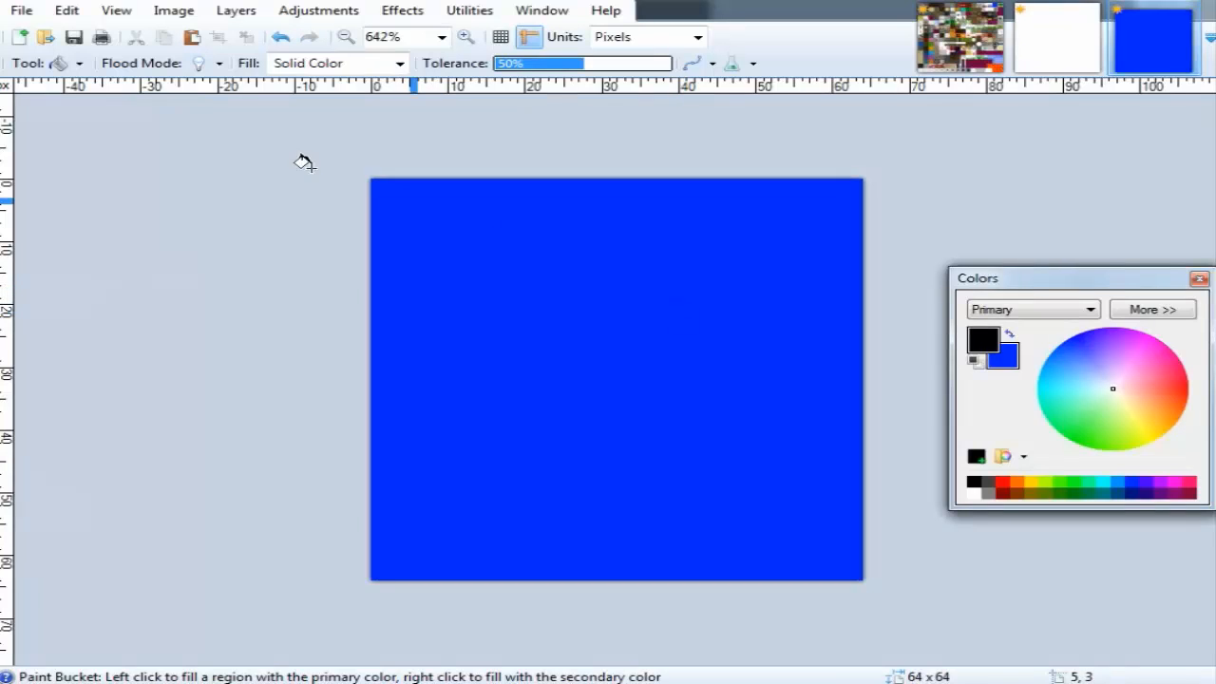
Switch to the Pencil tool, and open the Levels adjustment and dismiss it without applying anything.
{"action": "left_click", "coordinate": [78, 64]}
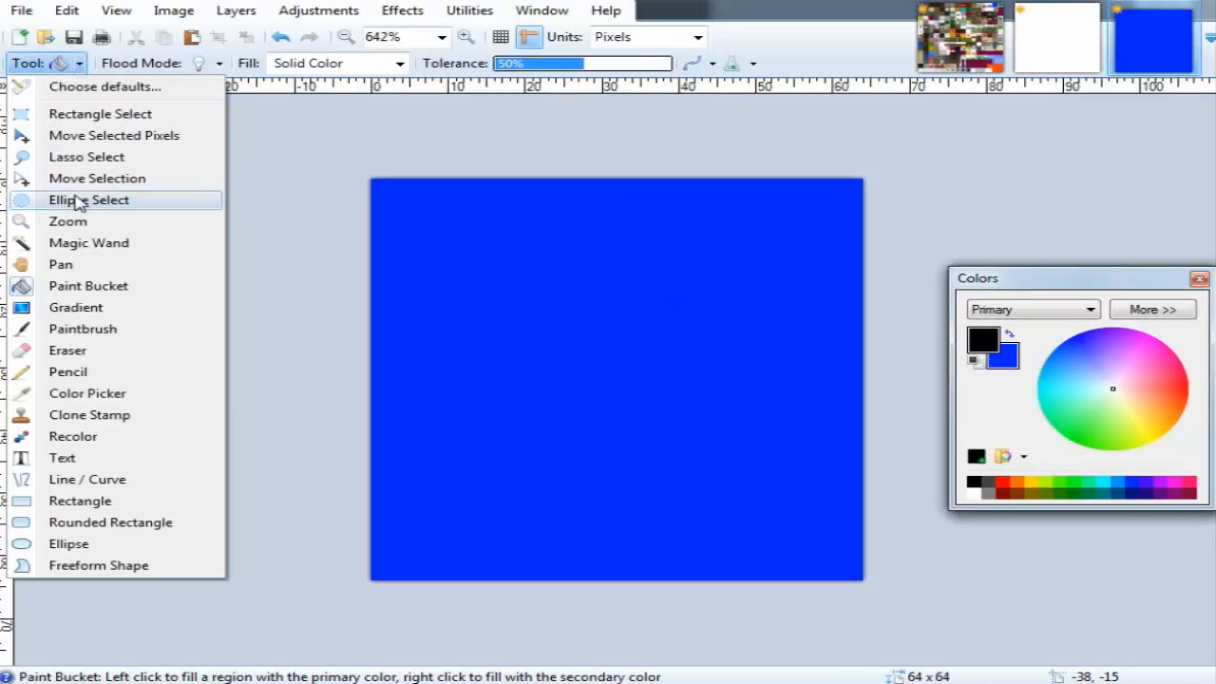
{"action": "left_click", "coordinate": [71, 372]}
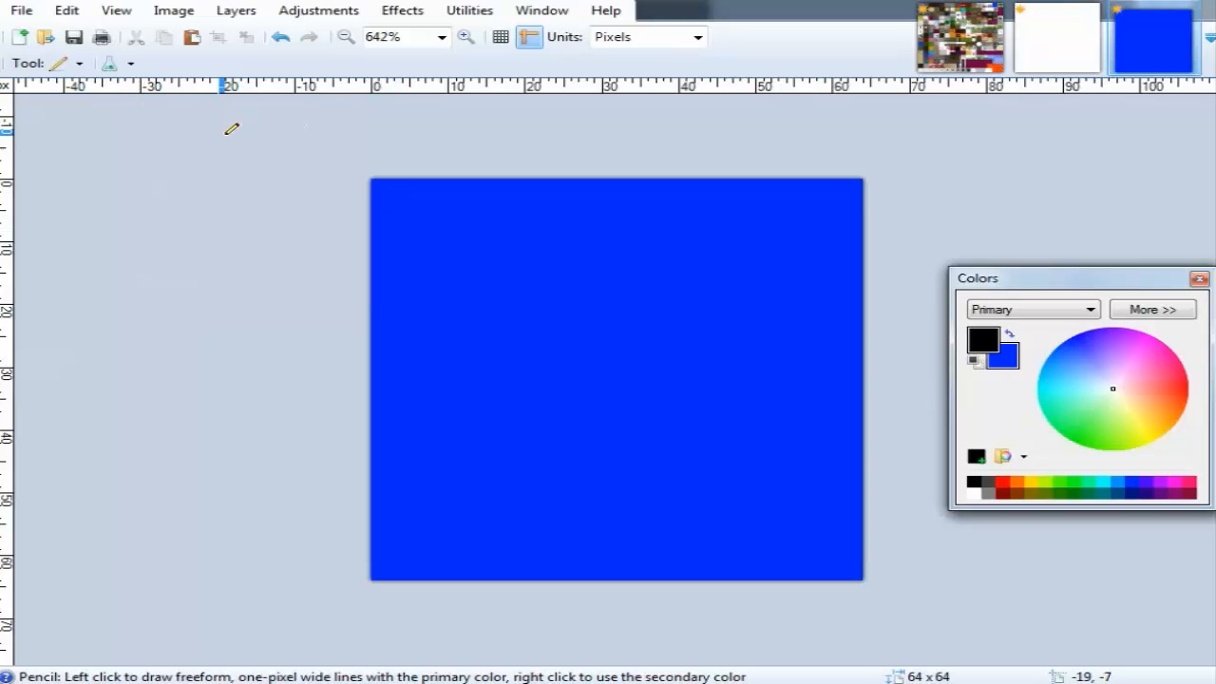
{"action": "key", "text": "ctrl+l"}
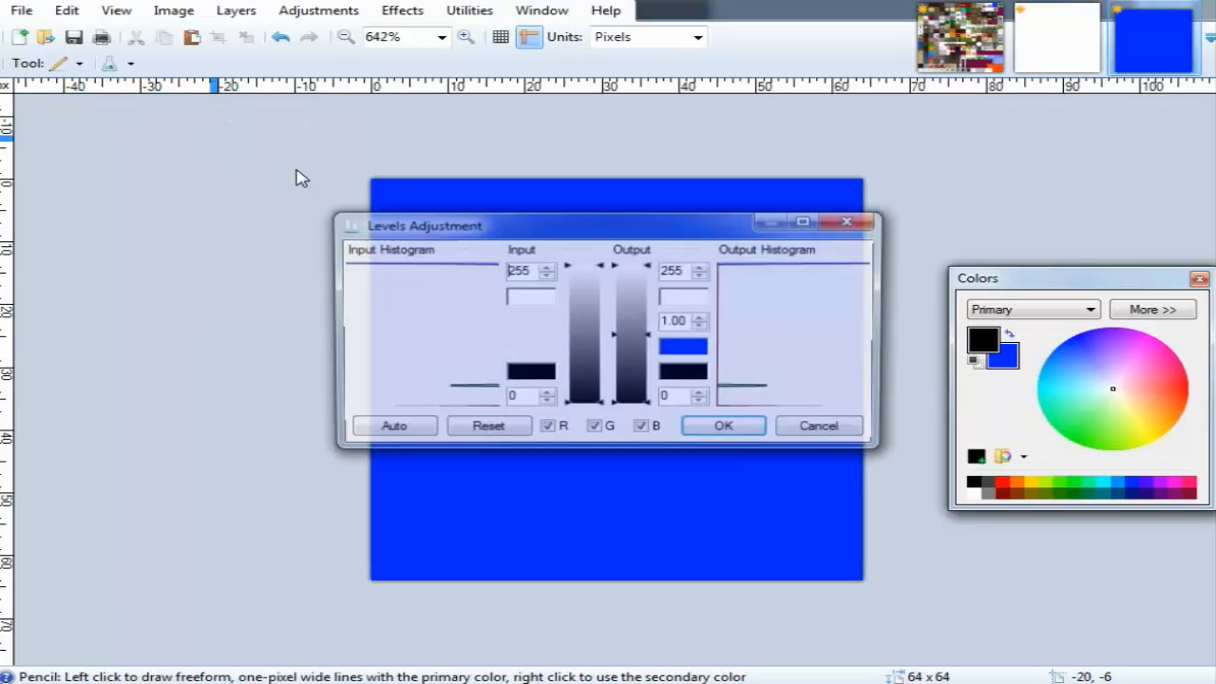
{"action": "left_click", "coordinate": [859, 223]}
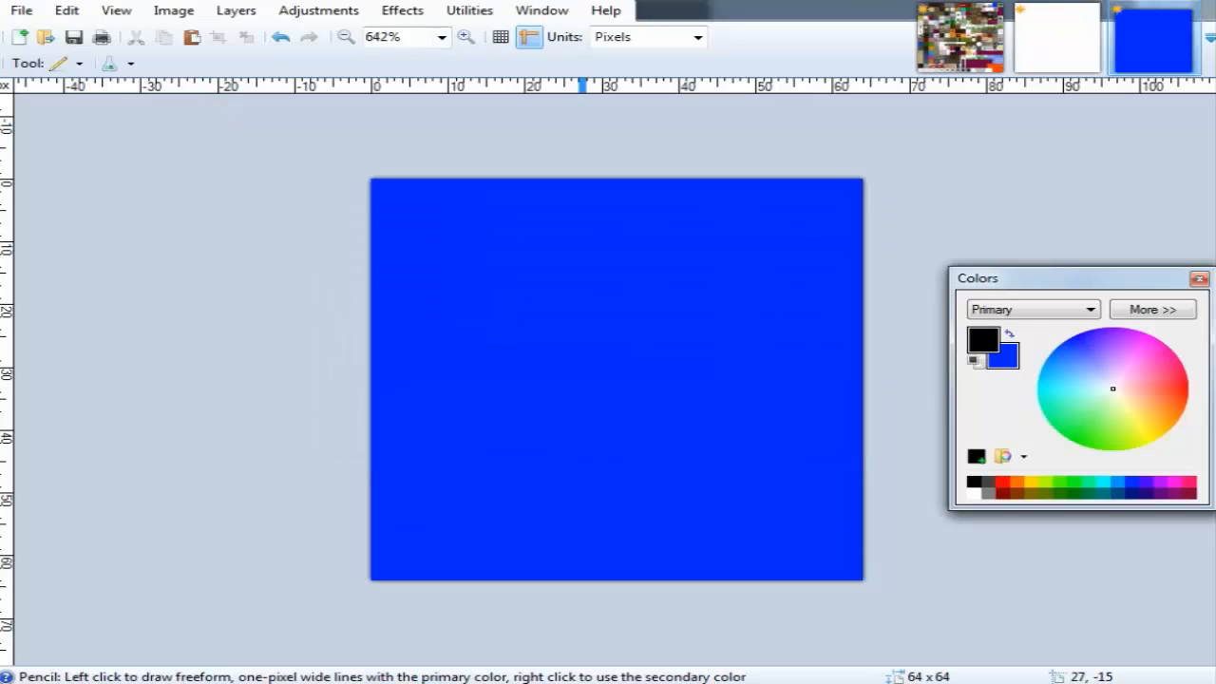
Show the Layers window again.
{"action": "left_click", "coordinate": [423, 13]}
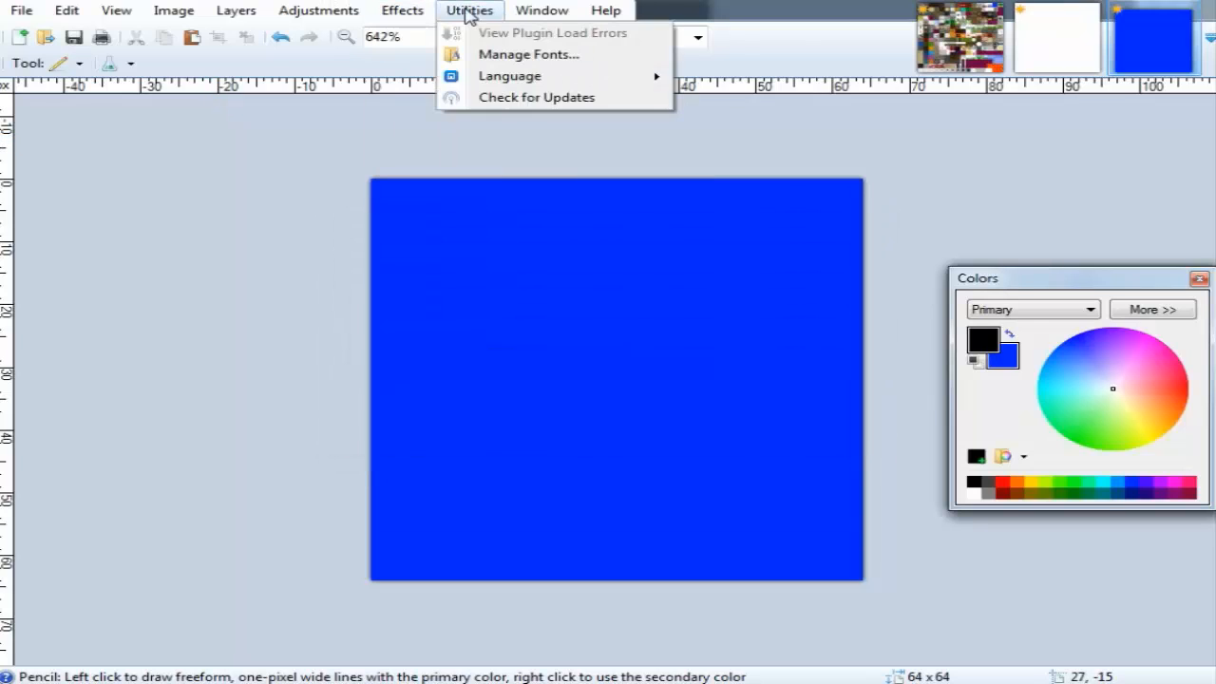
{"action": "left_click", "coordinate": [512, 14]}
{"action": "left_click", "coordinate": [521, 11]}
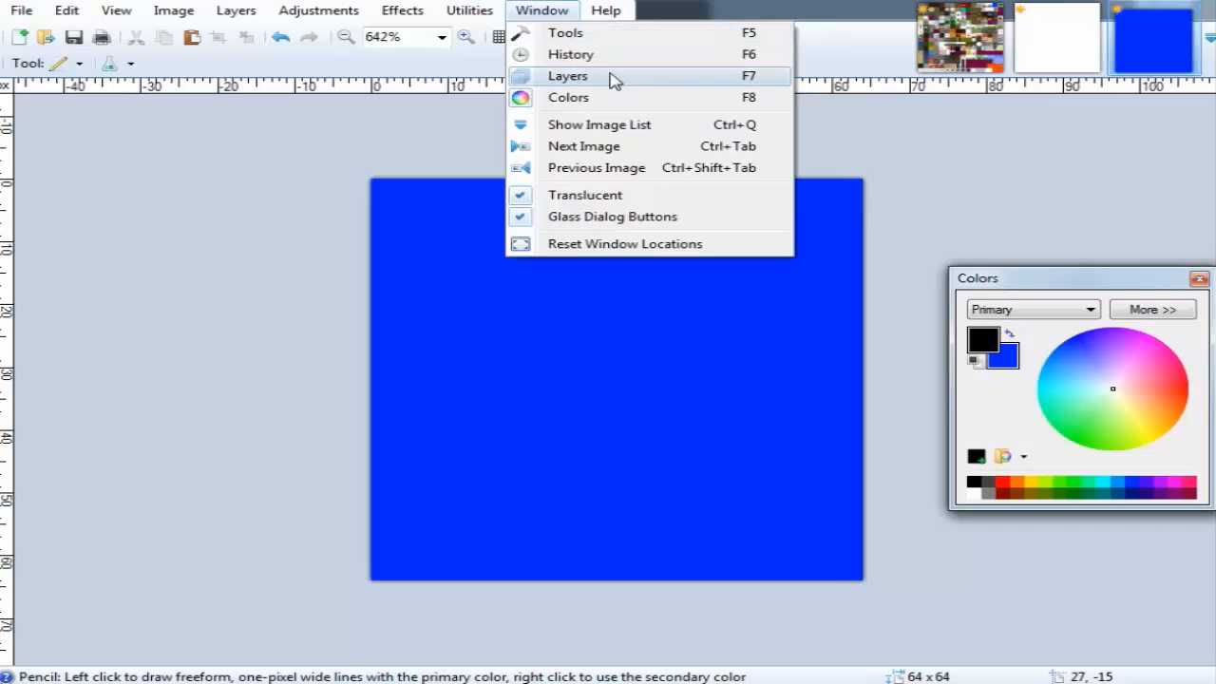
{"action": "left_click", "coordinate": [751, 82]}
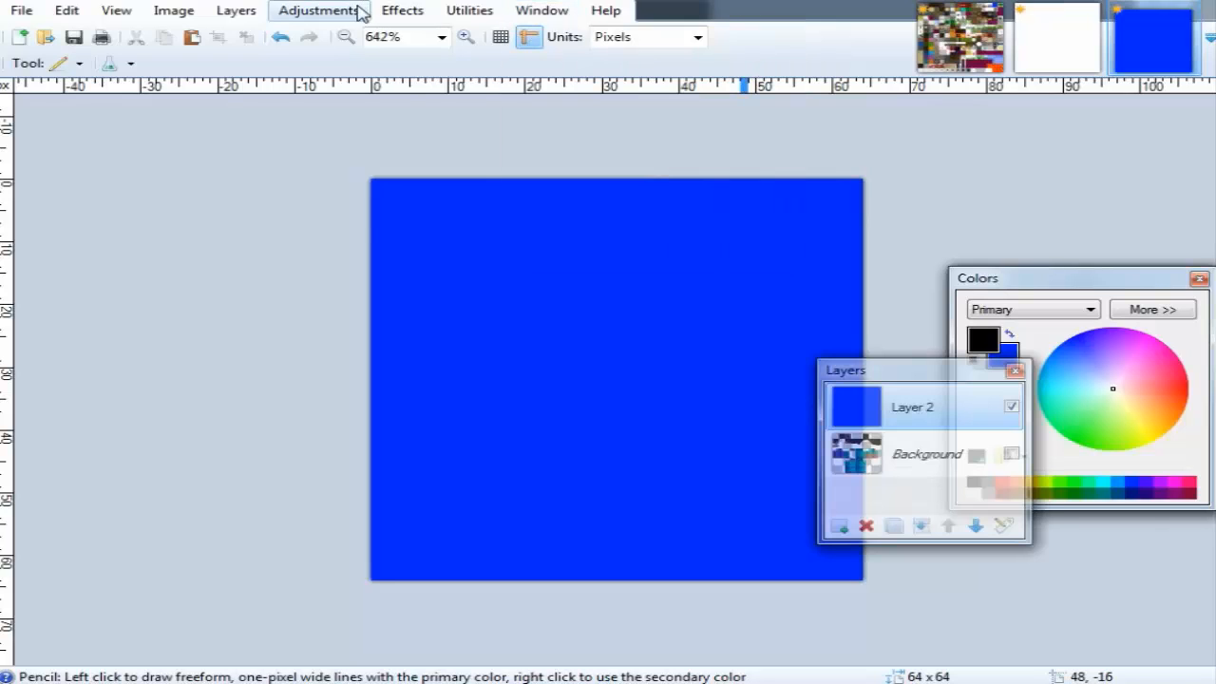
Add a new layer above the blue-filled layer and close the Layers window.
{"action": "left_click", "coordinate": [249, 13]}
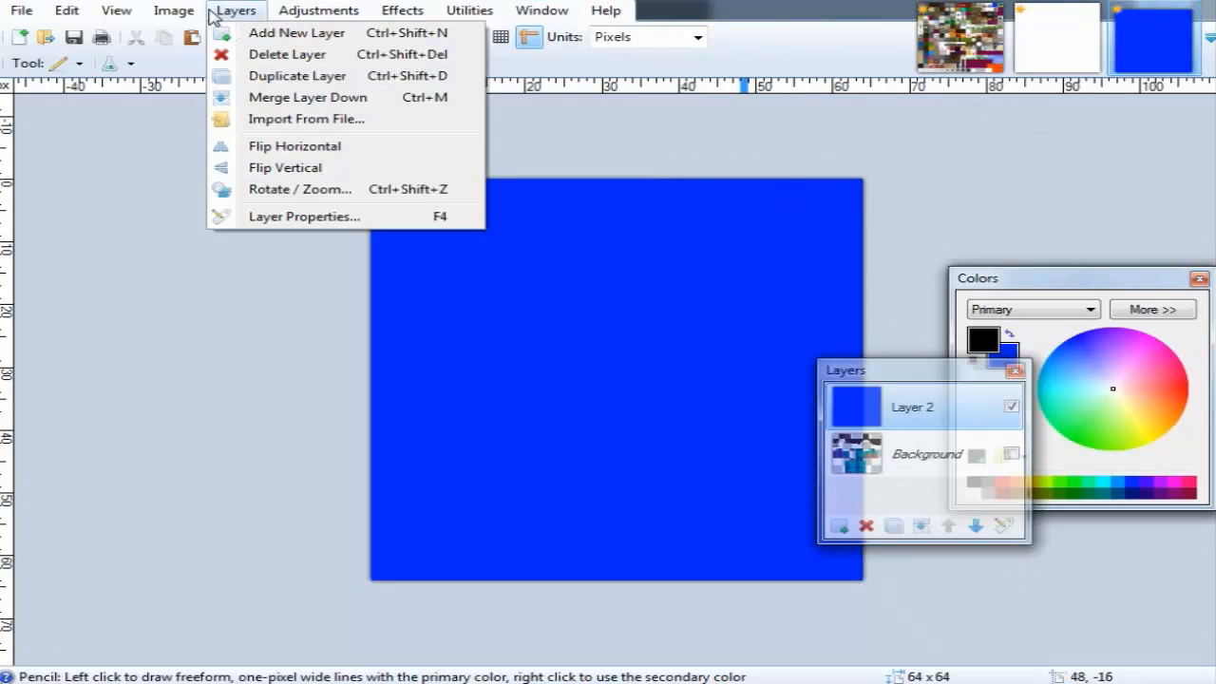
{"action": "mouse_move", "coordinate": [176, 12]}
{"action": "mouse_move", "coordinate": [235, 12]}
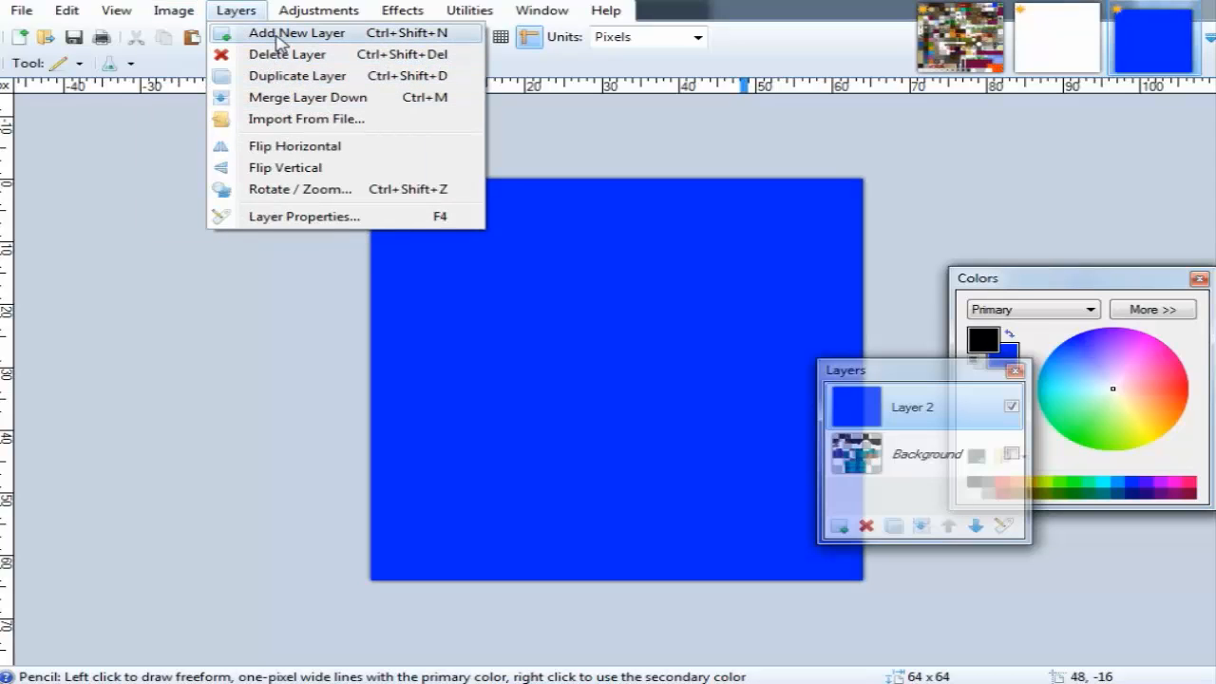
{"action": "left_click", "coordinate": [1014, 370]}
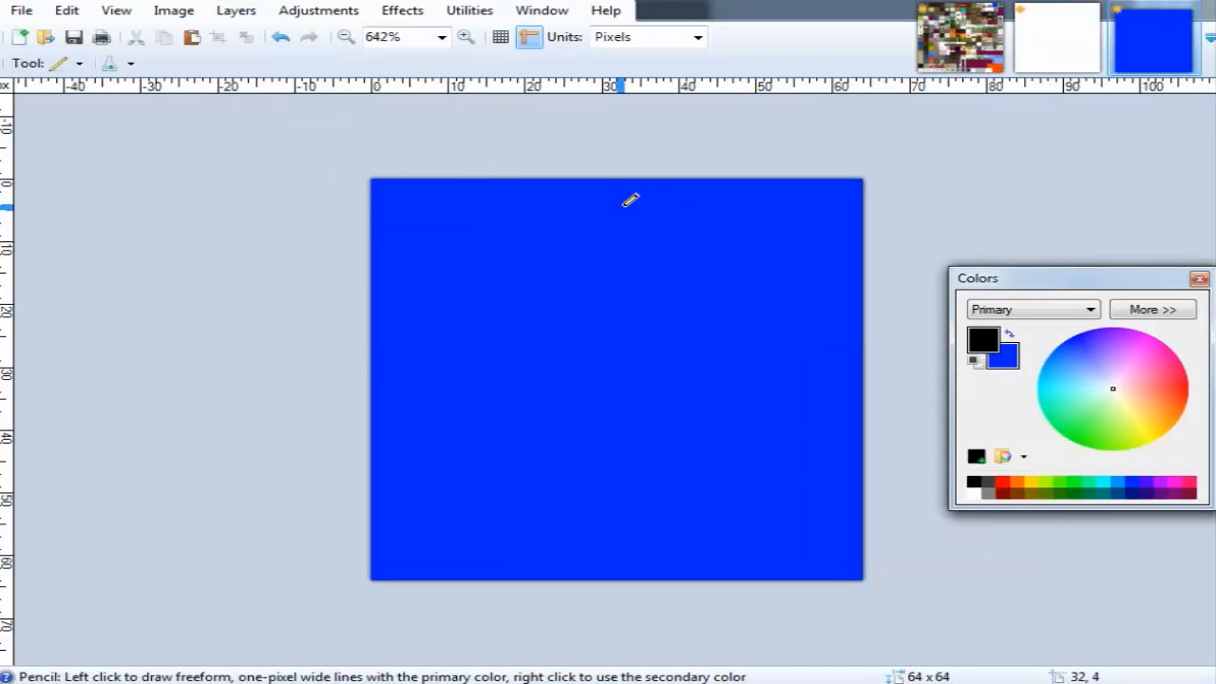
Scribble overlapping black loops across the canvas with the Pencil, and look through the image and layer commands.
{"action": "mouse_move", "coordinate": [493, 226]}
{"action": "left_mouse_down"}
{"action": "mouse_move", "coordinate": [722, 399]}
{"action": "mouse_move", "coordinate": [619, 421]}
{"action": "mouse_move", "coordinate": [786, 367]}
{"action": "mouse_move", "coordinate": [758, 359]}
{"action": "left_mouse_up"}
{"action": "left_click", "coordinate": [172, 9]}
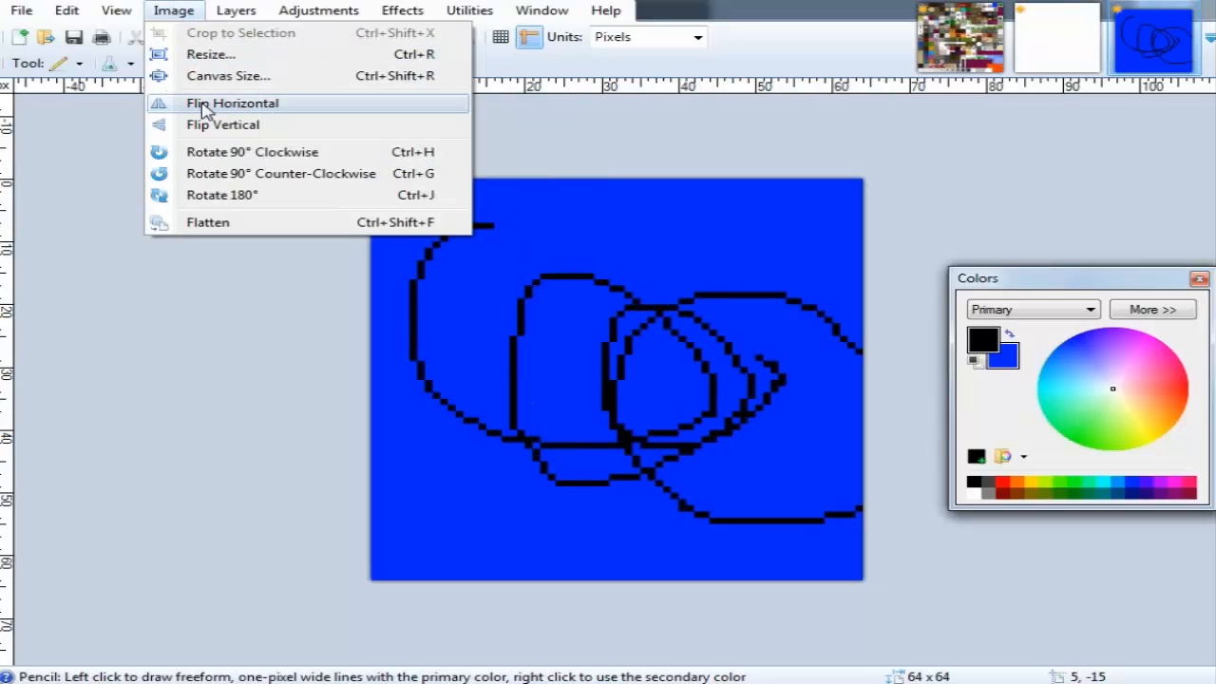
{"action": "mouse_move", "coordinate": [226, 13]}
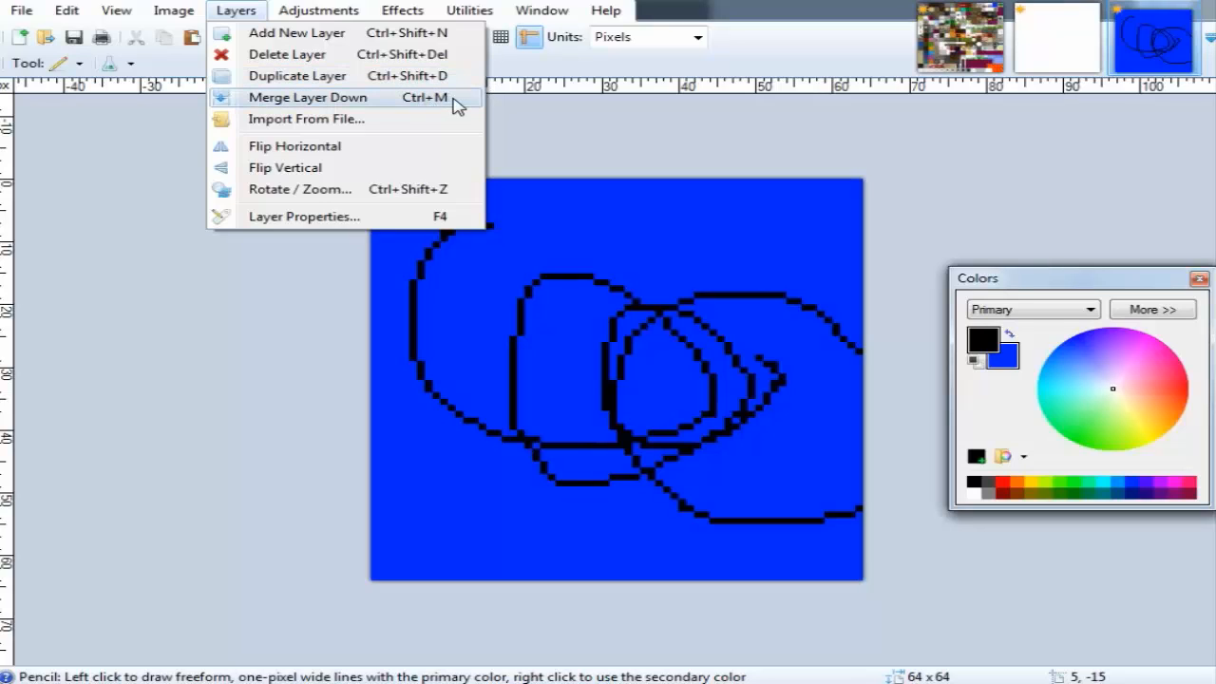
{"action": "left_click", "coordinate": [221, 438]}
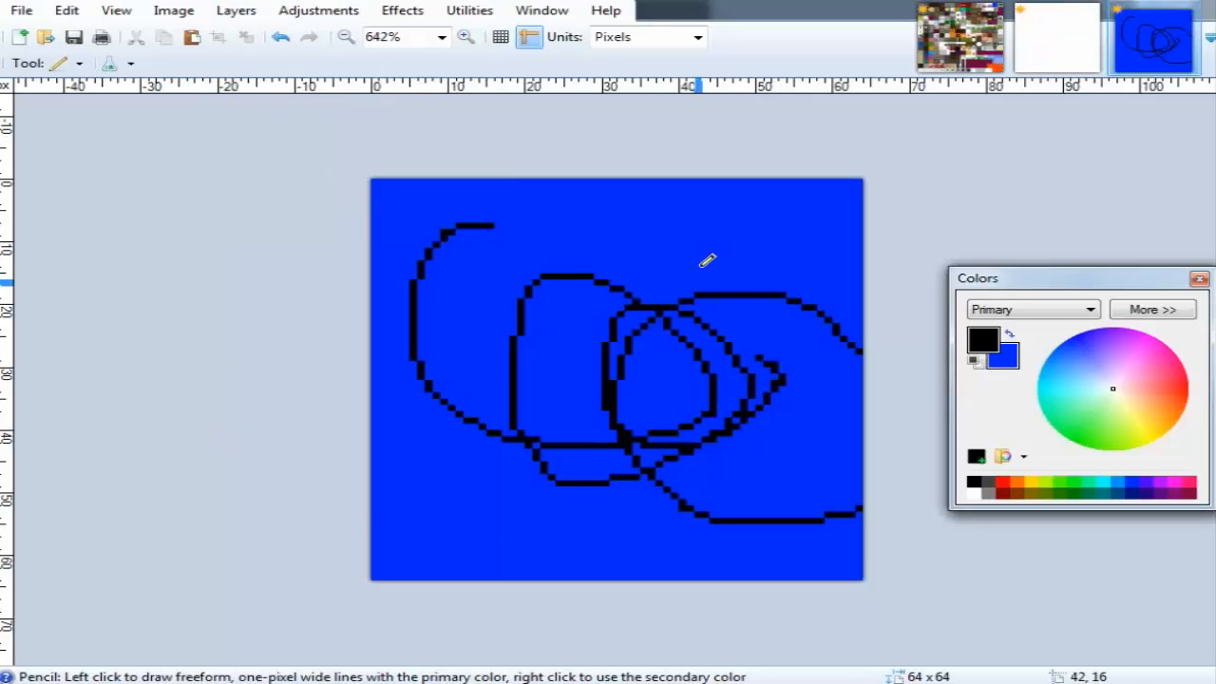
Reopen the Layers window and delete the scribble layer and the blue-filled layer.
{"action": "left_click", "coordinate": [556, 20]}
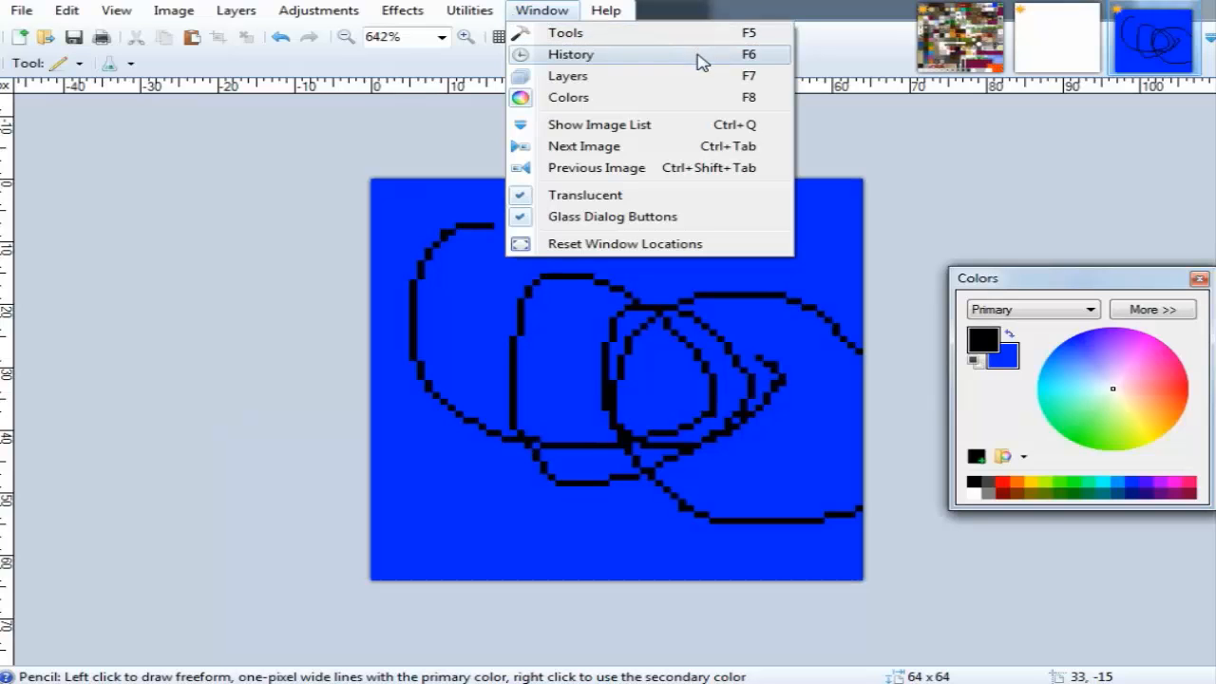
{"action": "left_click", "coordinate": [723, 84]}
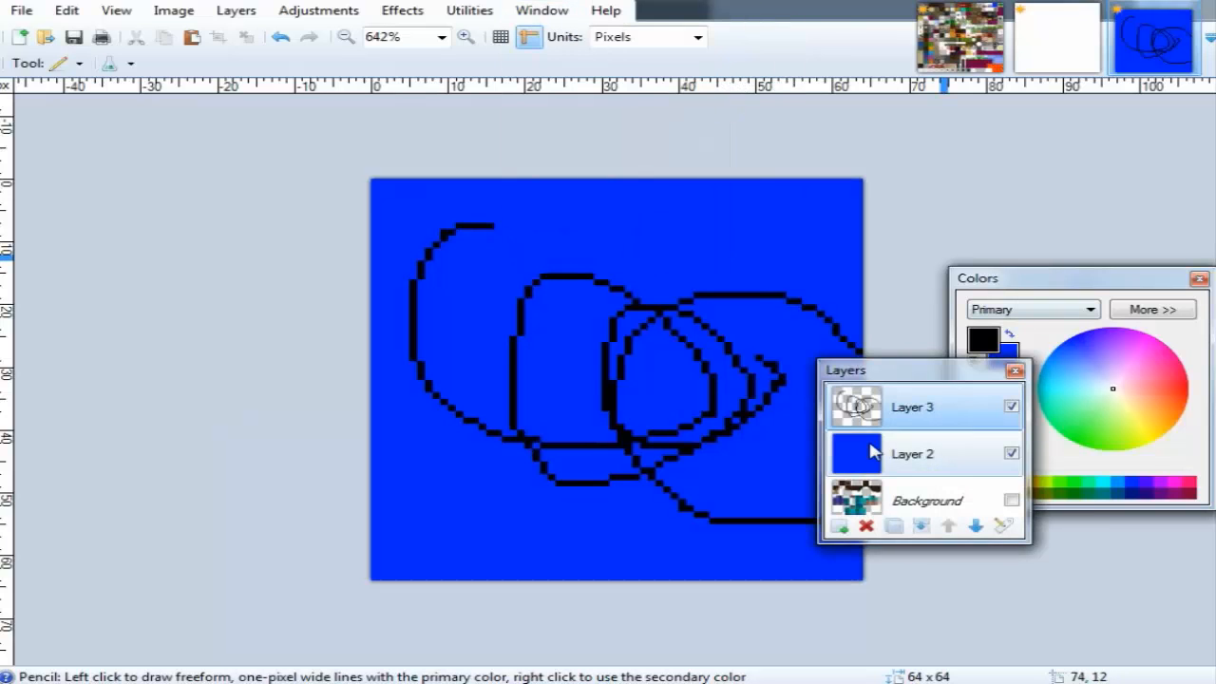
{"action": "scroll", "coordinate": [752, 424], "scroll_direction": "down", "scroll_amount": 1}
{"action": "scroll", "coordinate": [752, 425], "scroll_direction": "down", "scroll_amount": 1}
{"action": "scroll", "coordinate": [751, 427], "scroll_direction": "up", "scroll_amount": 2}
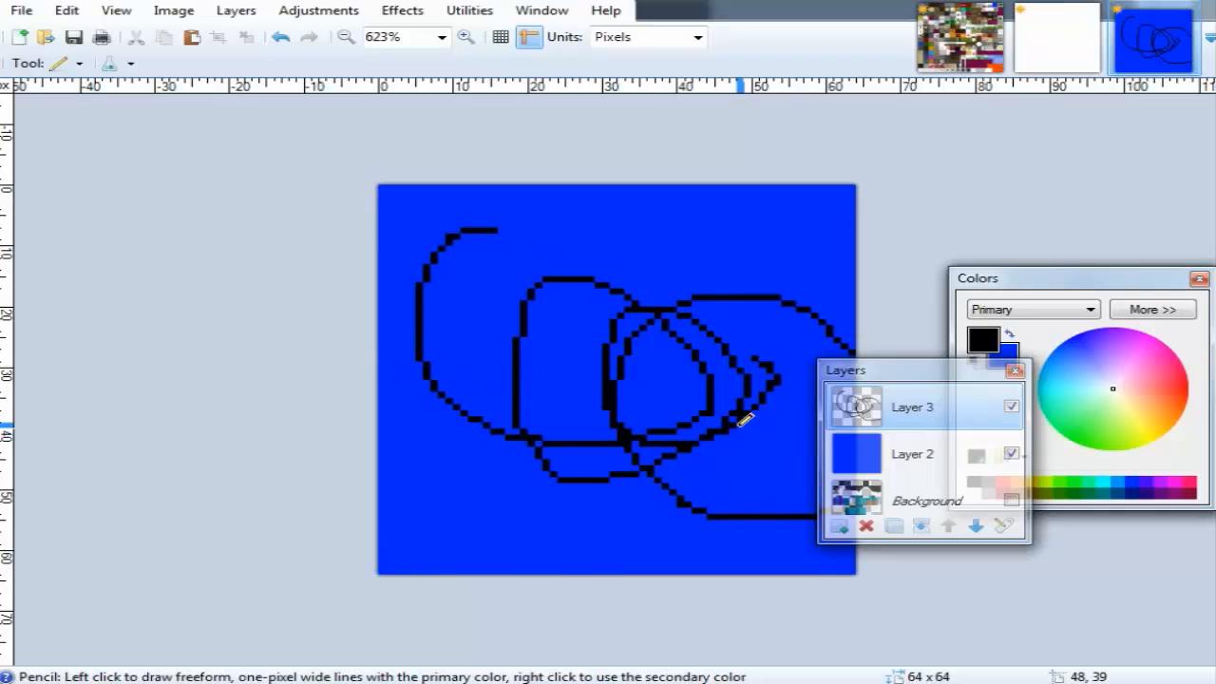
{"action": "left_click", "coordinate": [874, 523]}
{"action": "left_click", "coordinate": [873, 523]}
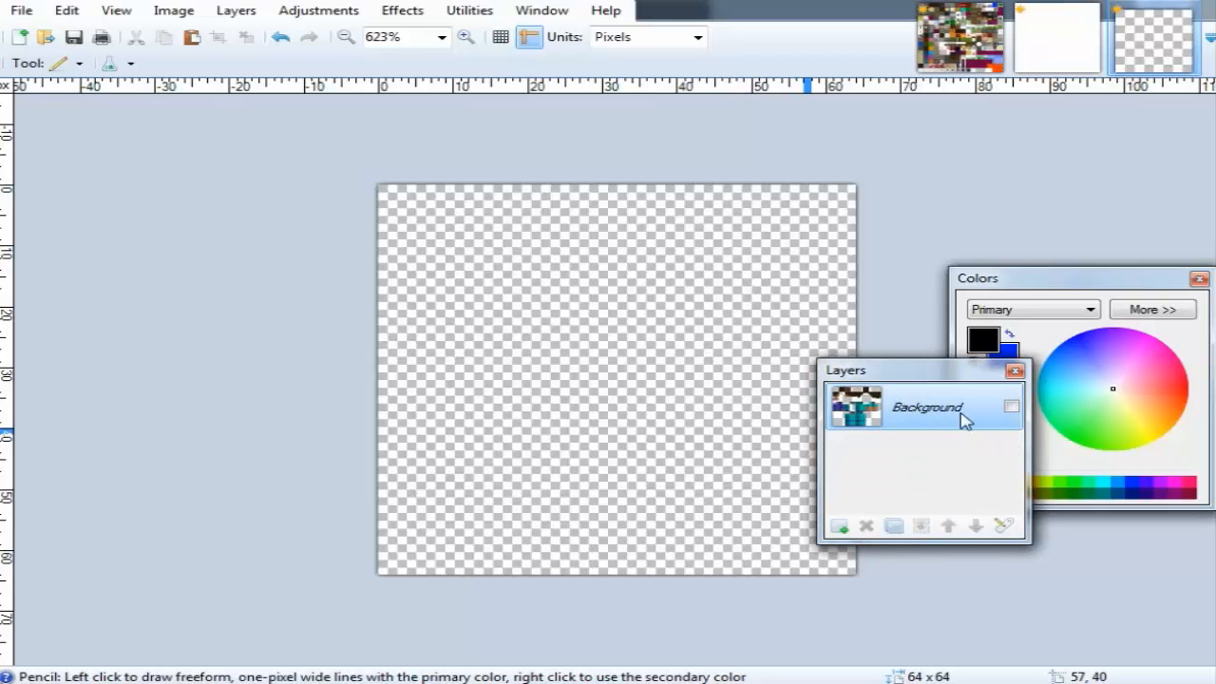
Close the Layers window and close villager.png, discarding its unsaved changes.
{"action": "left_click", "coordinate": [1014, 370]}
{"action": "left_click", "coordinate": [1184, 15]}
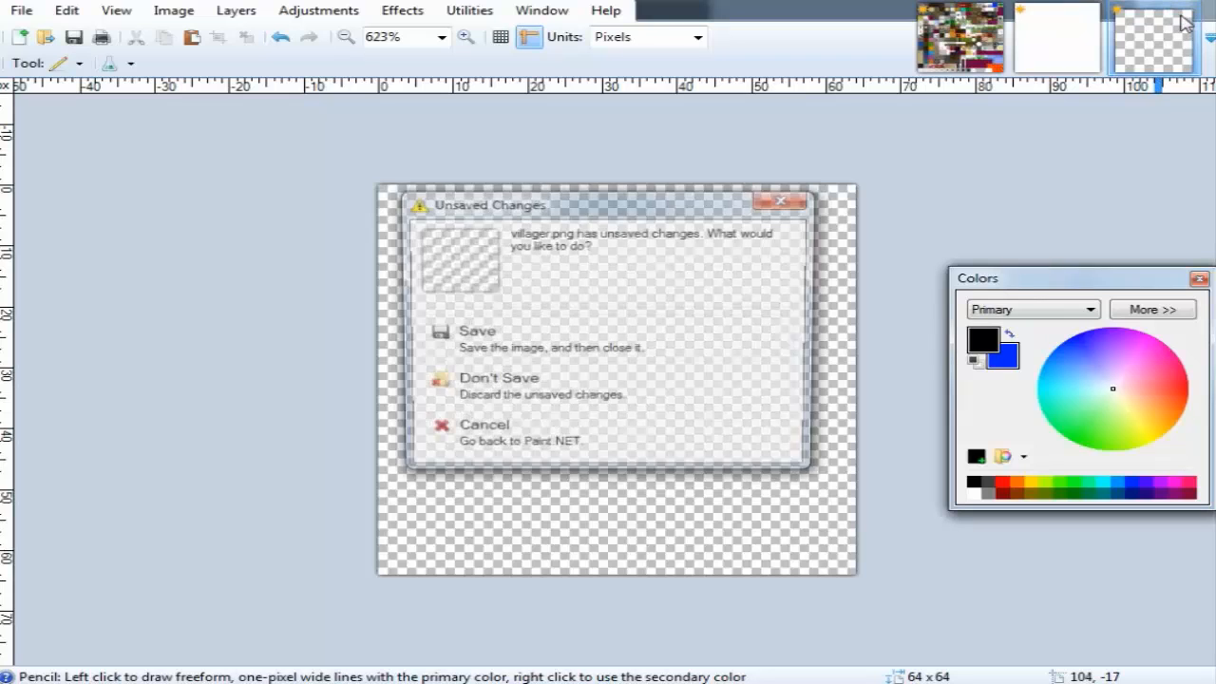
{"action": "left_click", "coordinate": [532, 390]}
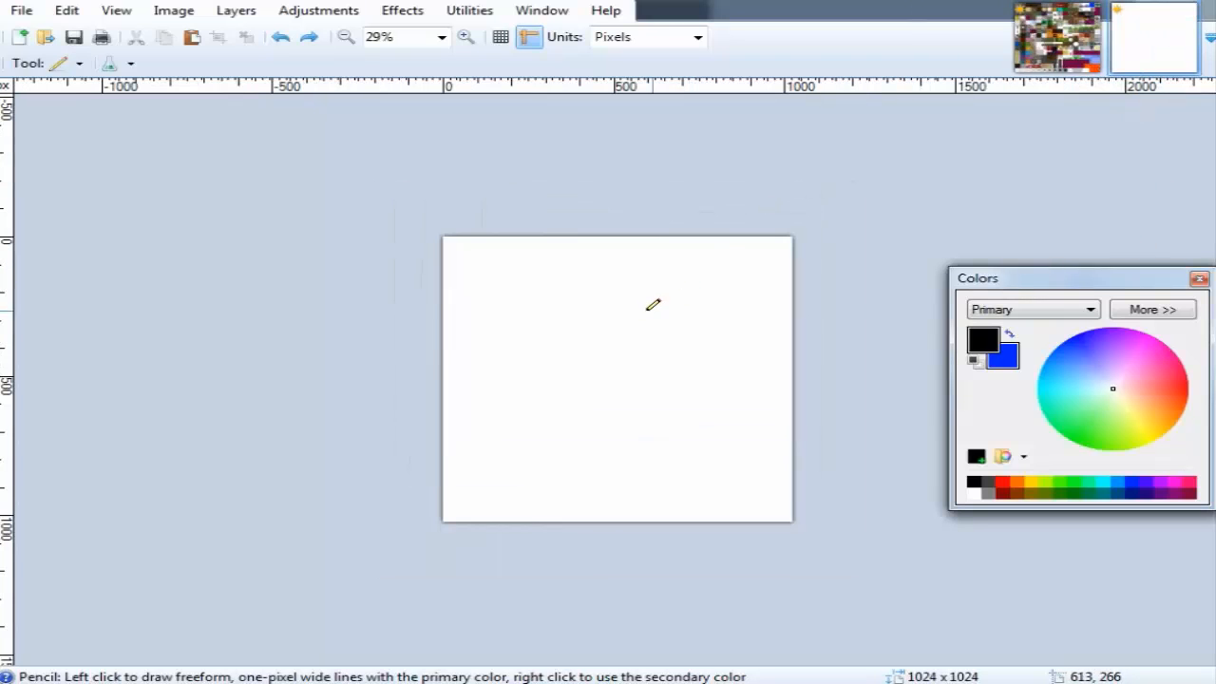
{"action": "scroll", "coordinate": [621, 329], "scroll_direction": "up", "scroll_amount": 8}
{"action": "scroll", "coordinate": [620, 324], "scroll_direction": "down", "scroll_amount": 2}
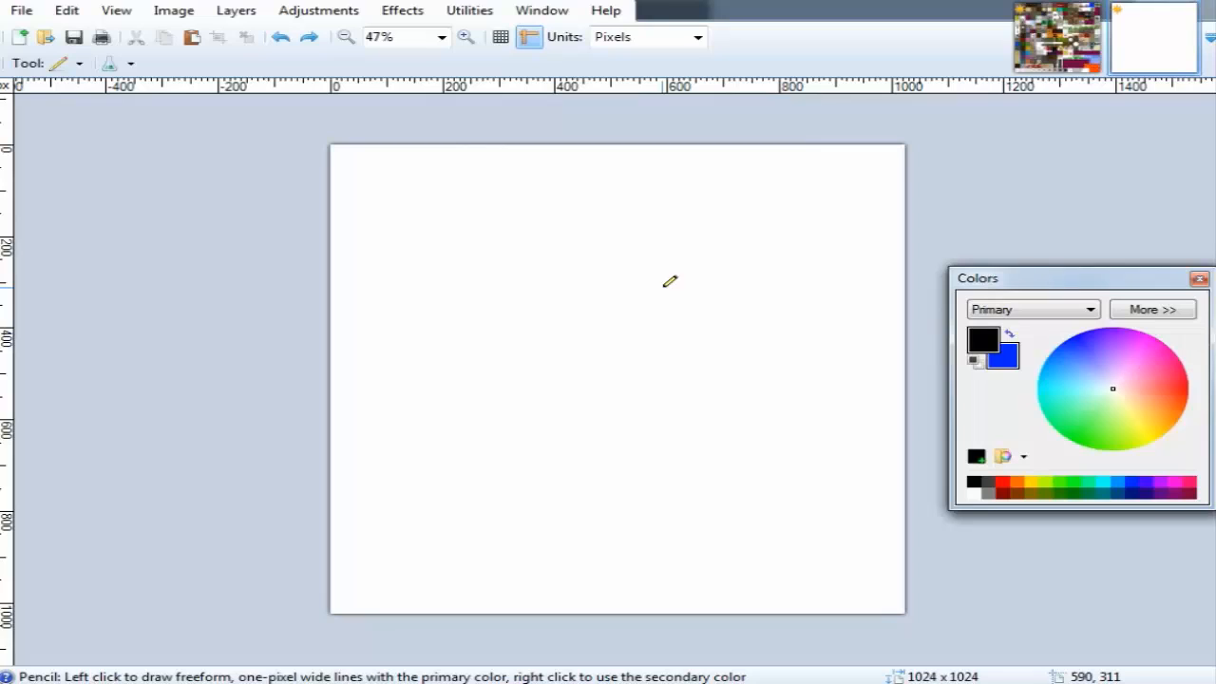